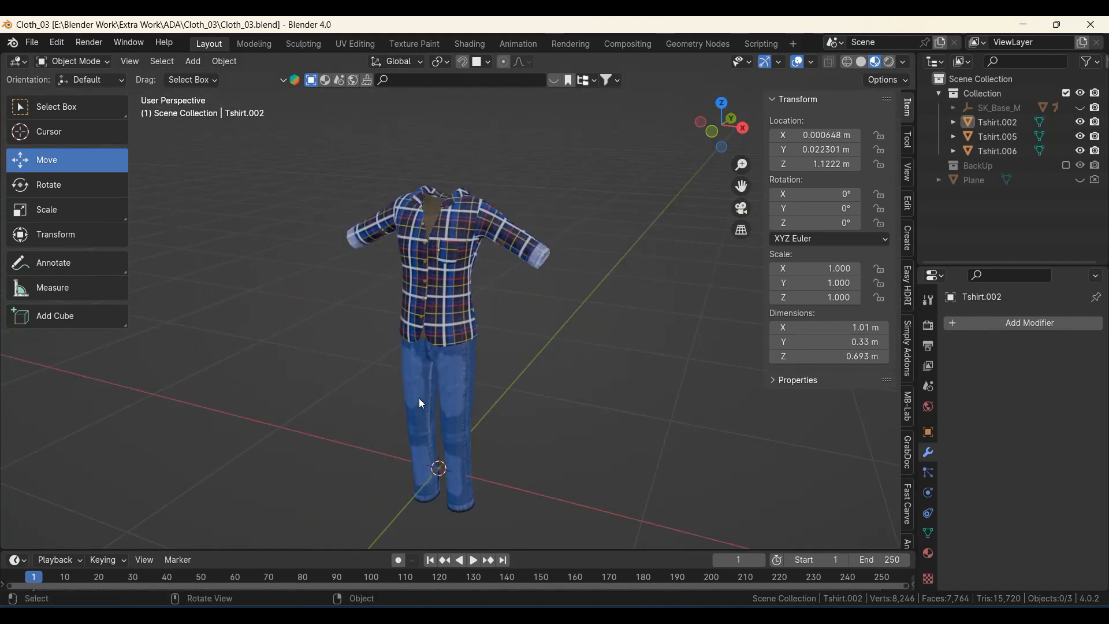
- Add a camera and align it to a front view of the shirt and jeans outfit
middle_drag(420, 400, 462, 360)
scroll(399, 328, down, 3)
scroll(462, 361, up, 4)
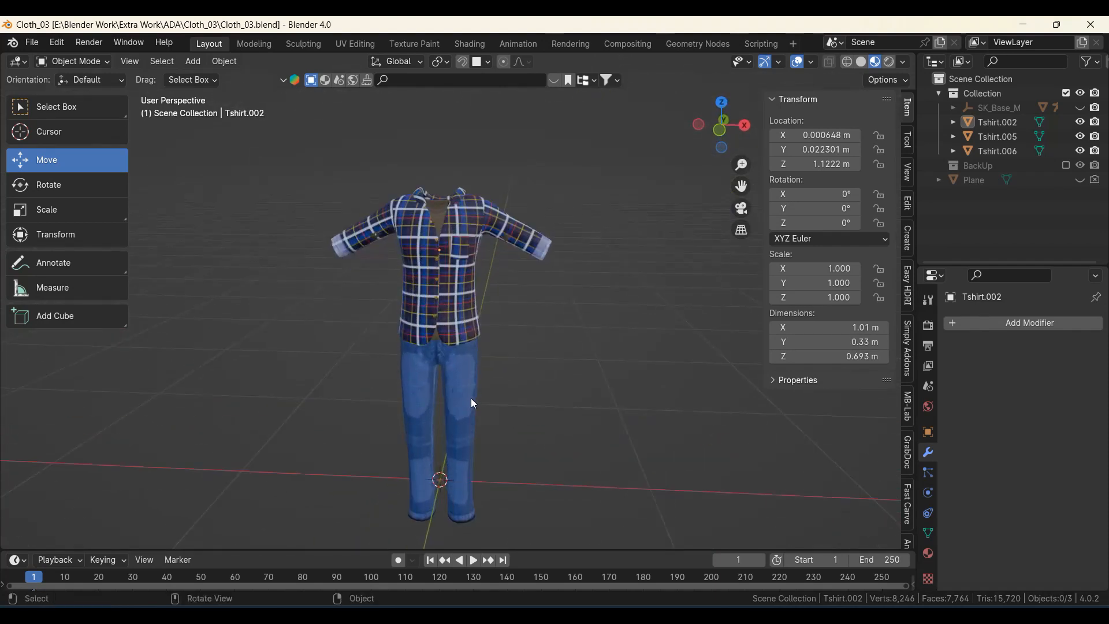
scroll(472, 382, down, 4)
middle_drag(472, 409, 493, 387)
scroll(469, 406, up, 3)
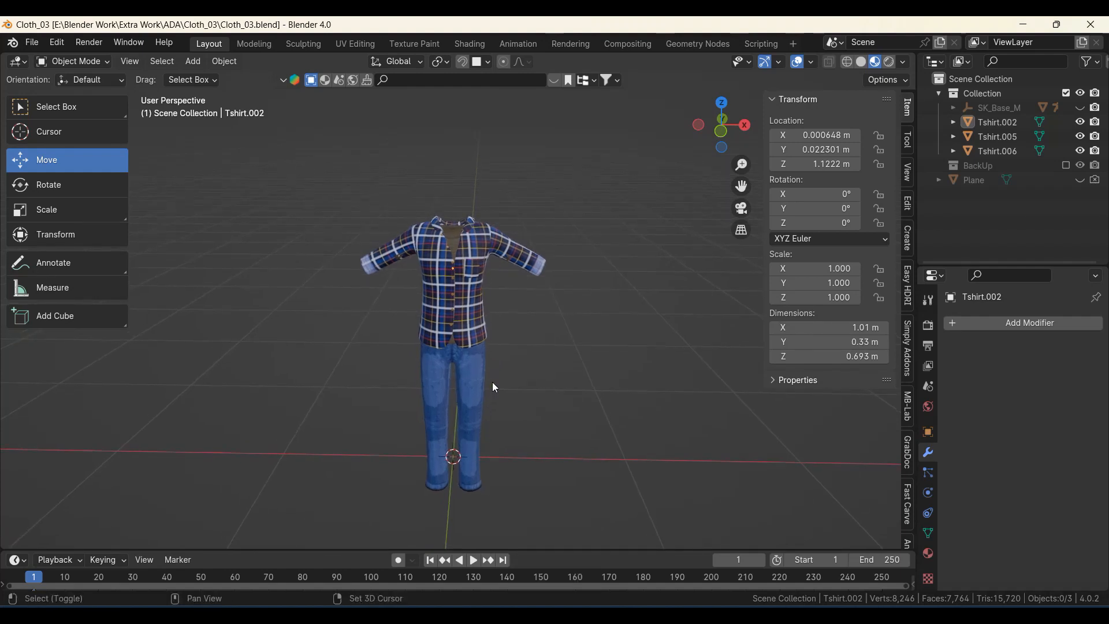
key(shift+a)
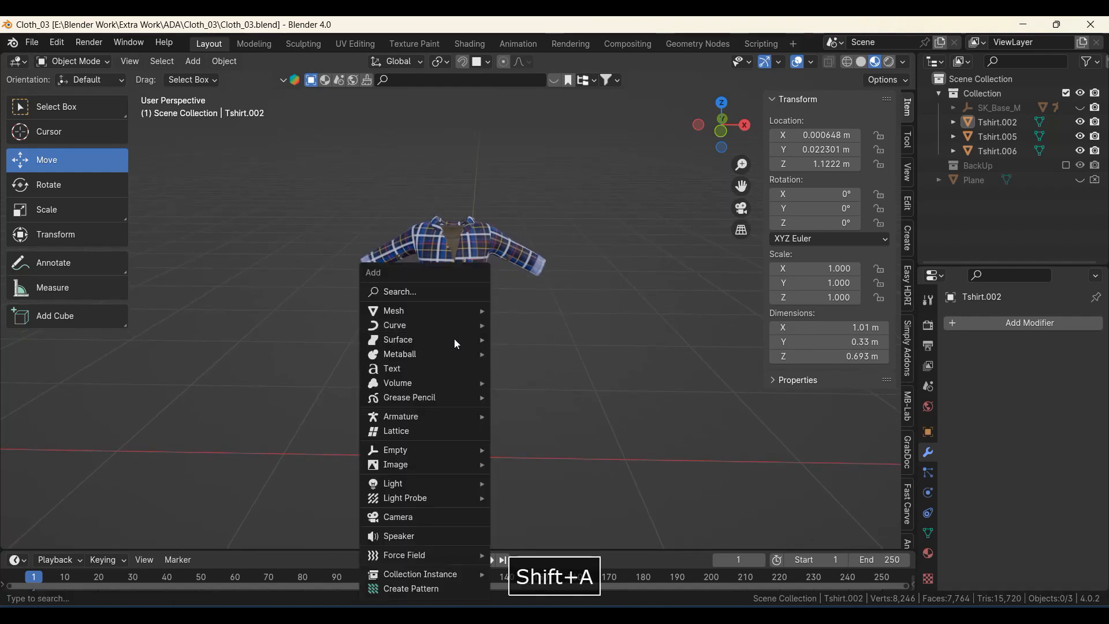
click(400, 518)
middle_drag(453, 399, 490, 336)
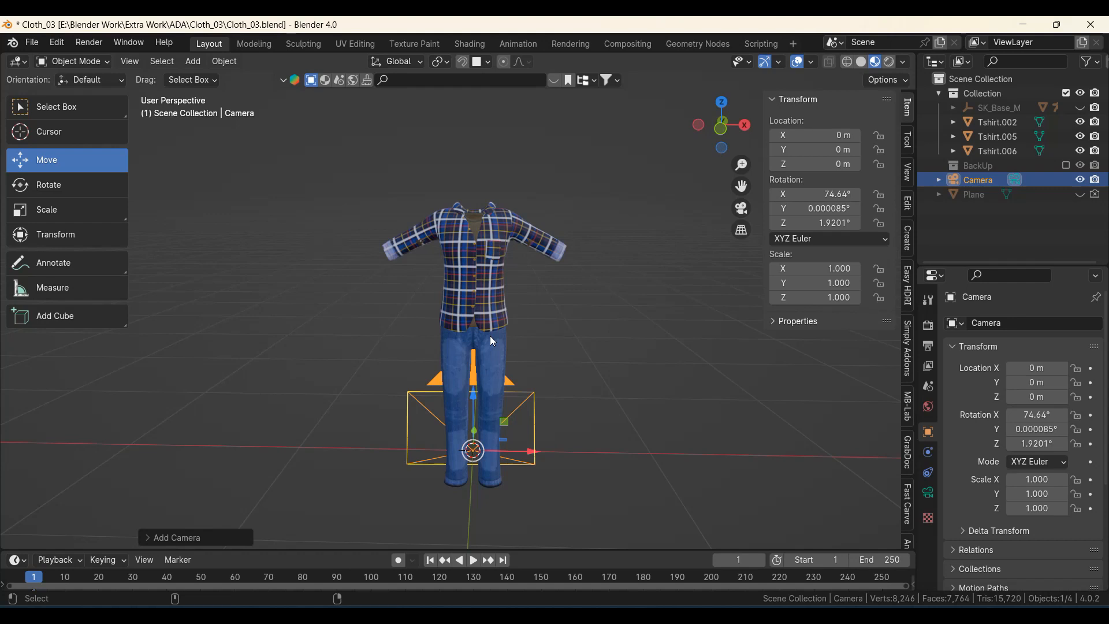
key(ctrl+alt+KP_0)
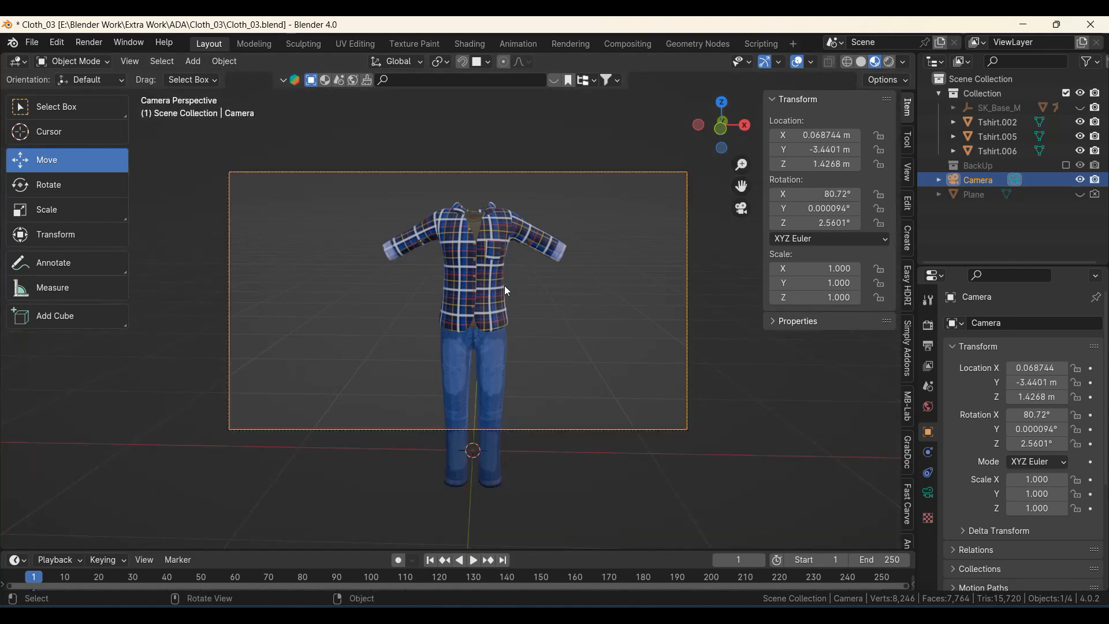
- Fly the camera to about X 0.13, Y -4.58, Z 1.41 m so its frame encloses the whole outfit
key(shift+grave)
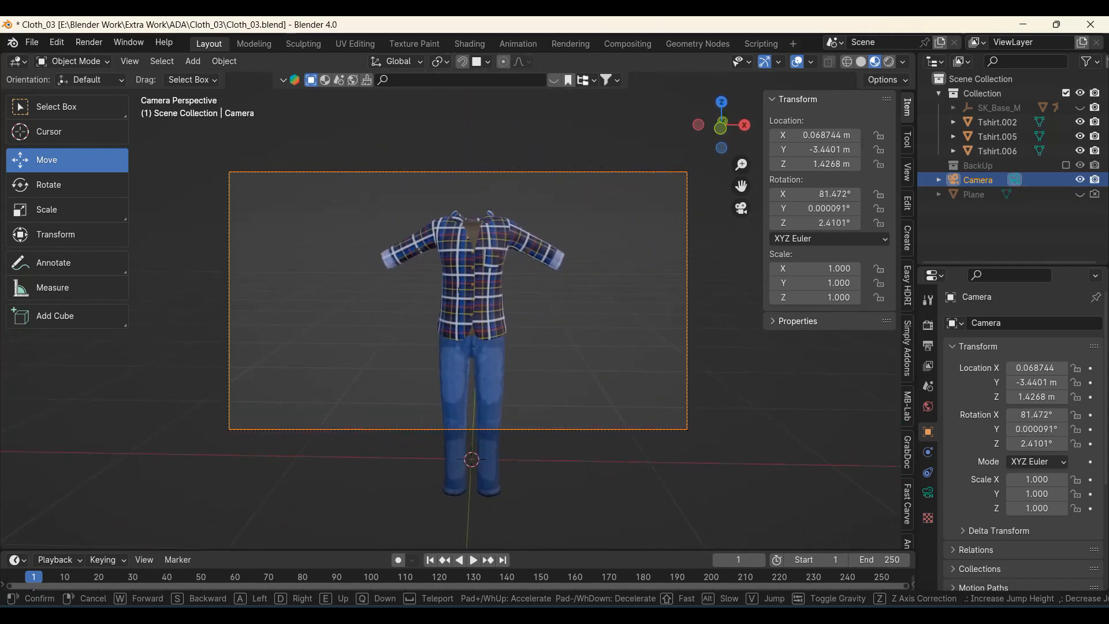
key(w)
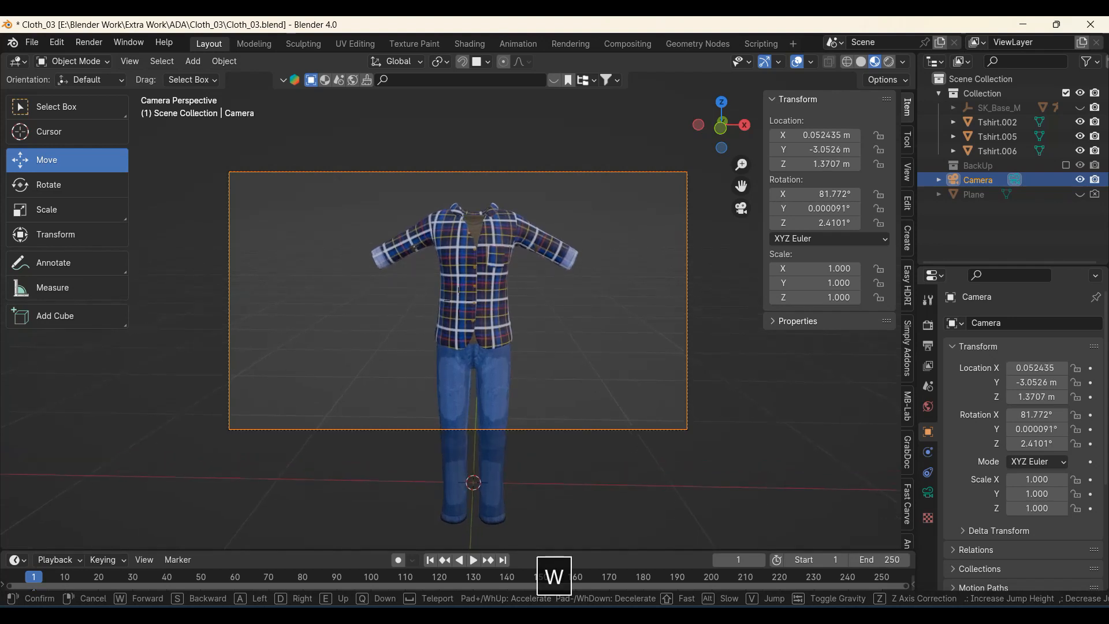
key(s)
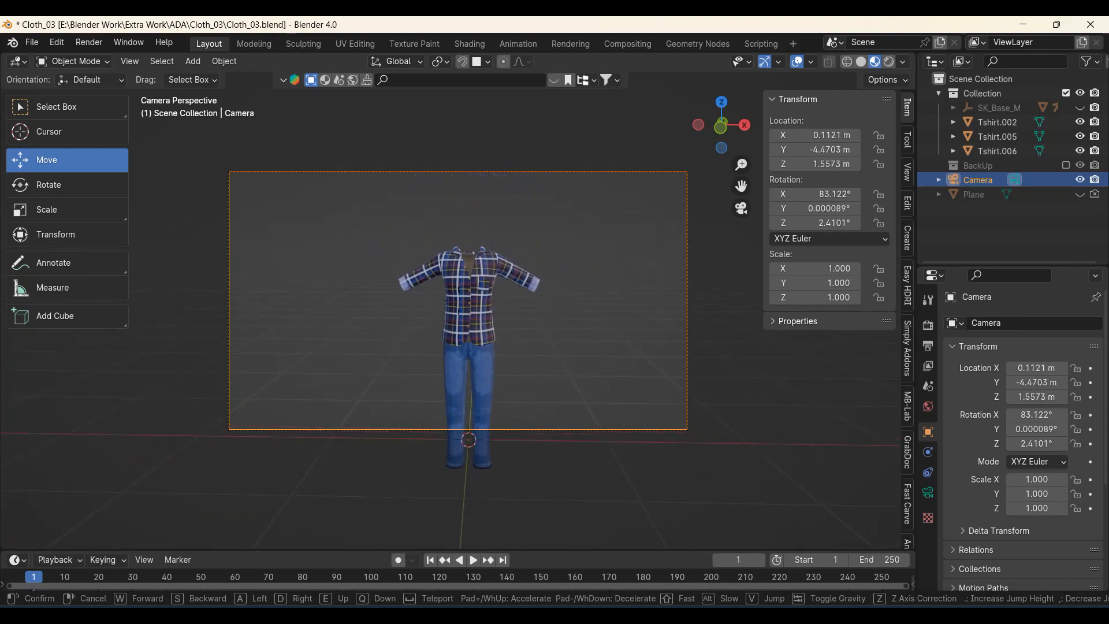
key(a)
key(d)
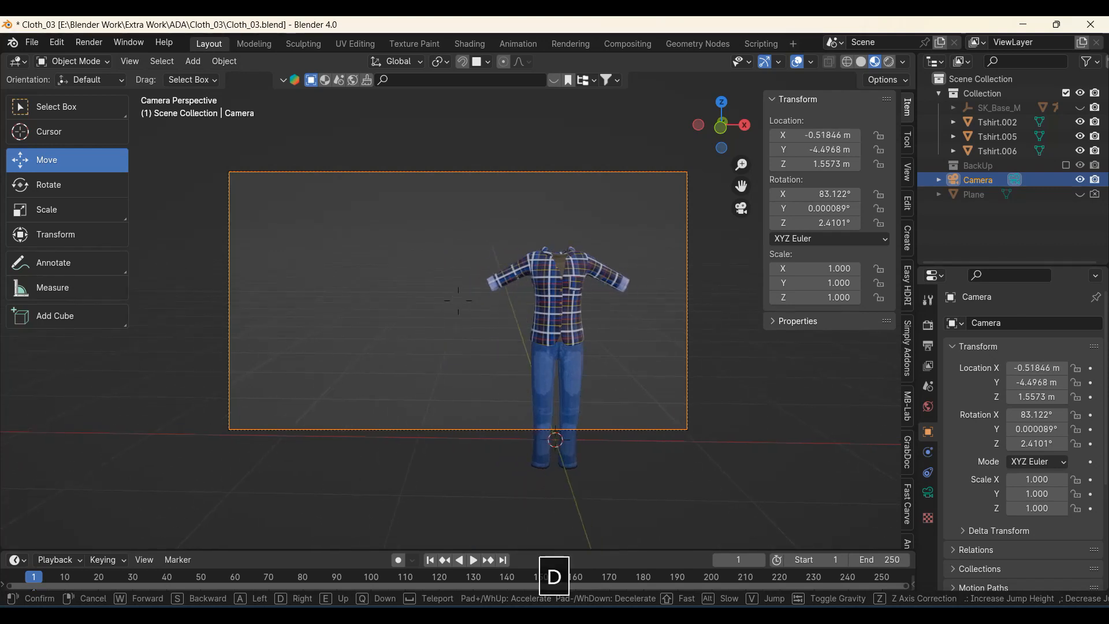
key(a)
key(w)
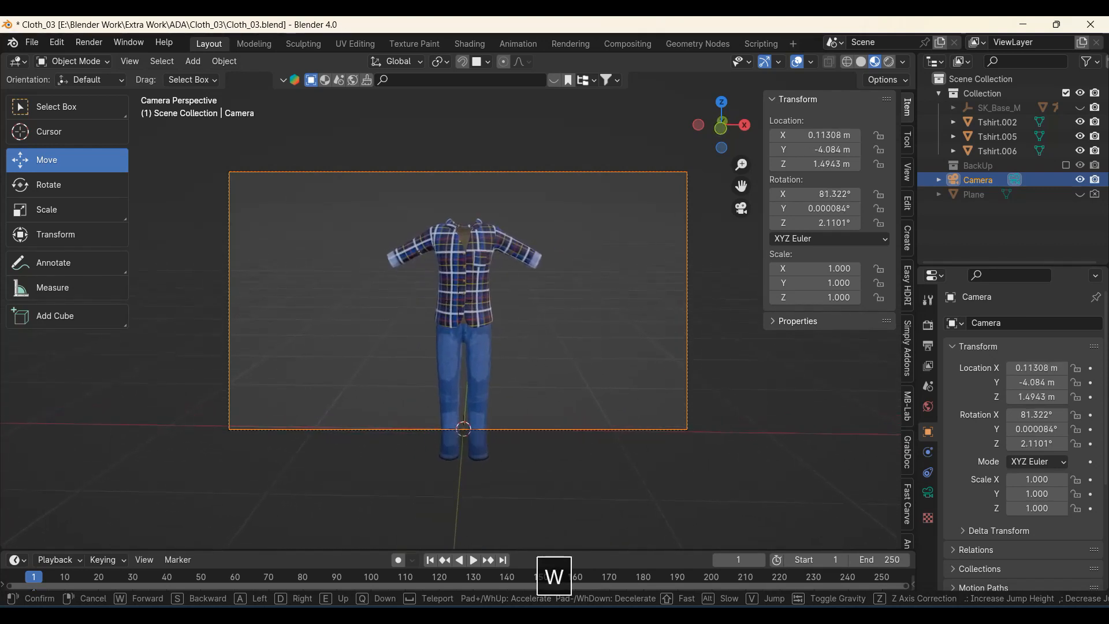
key(s)
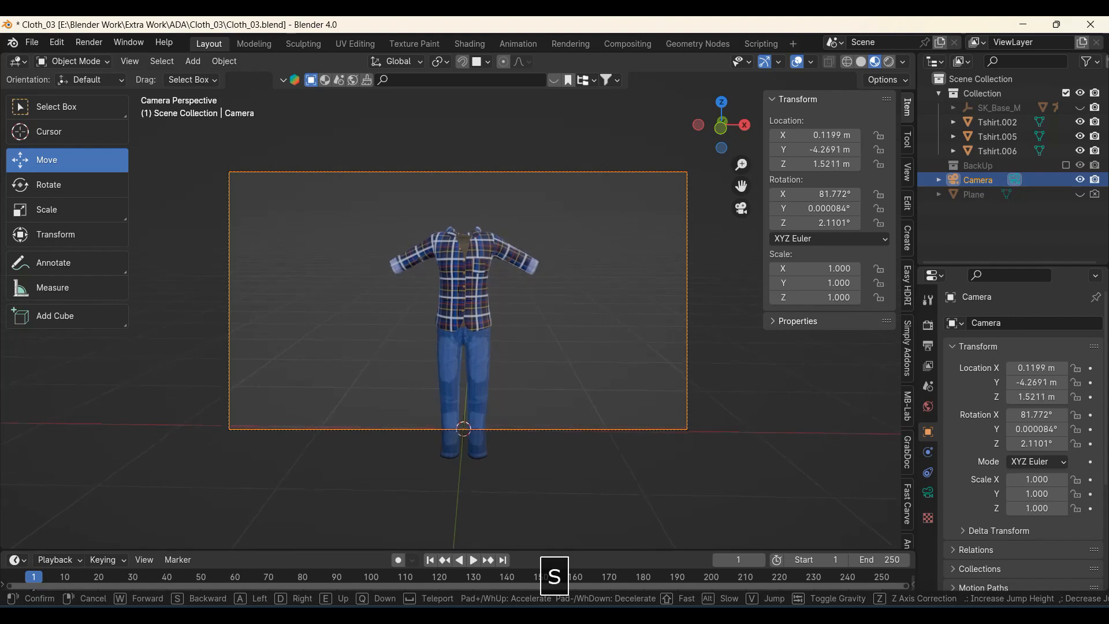
key(q)
key(e)
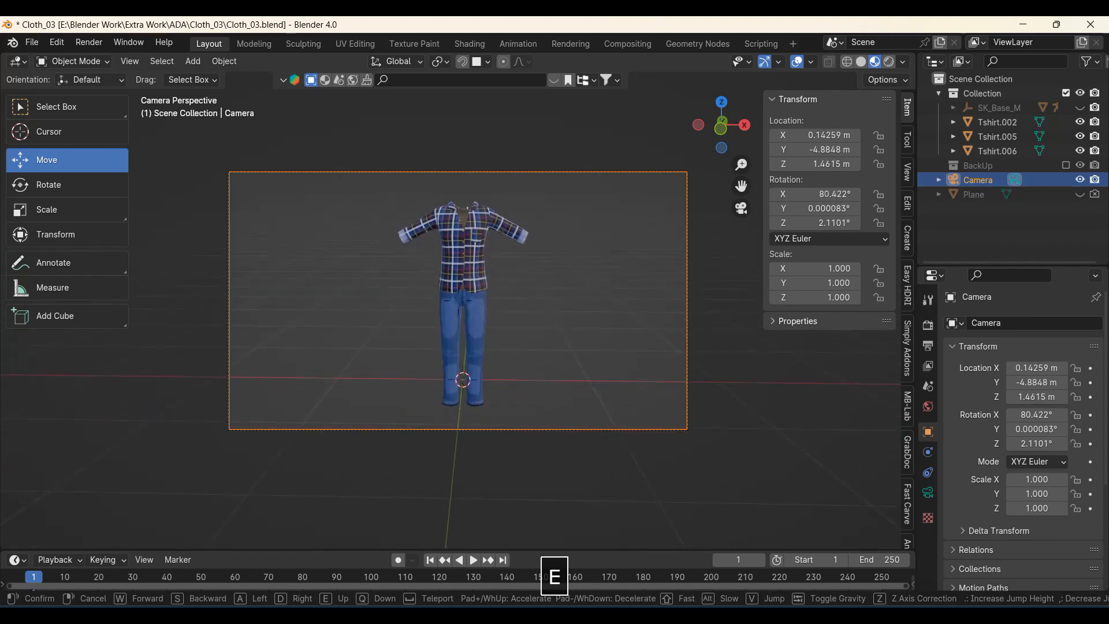
key(w)
key(w)
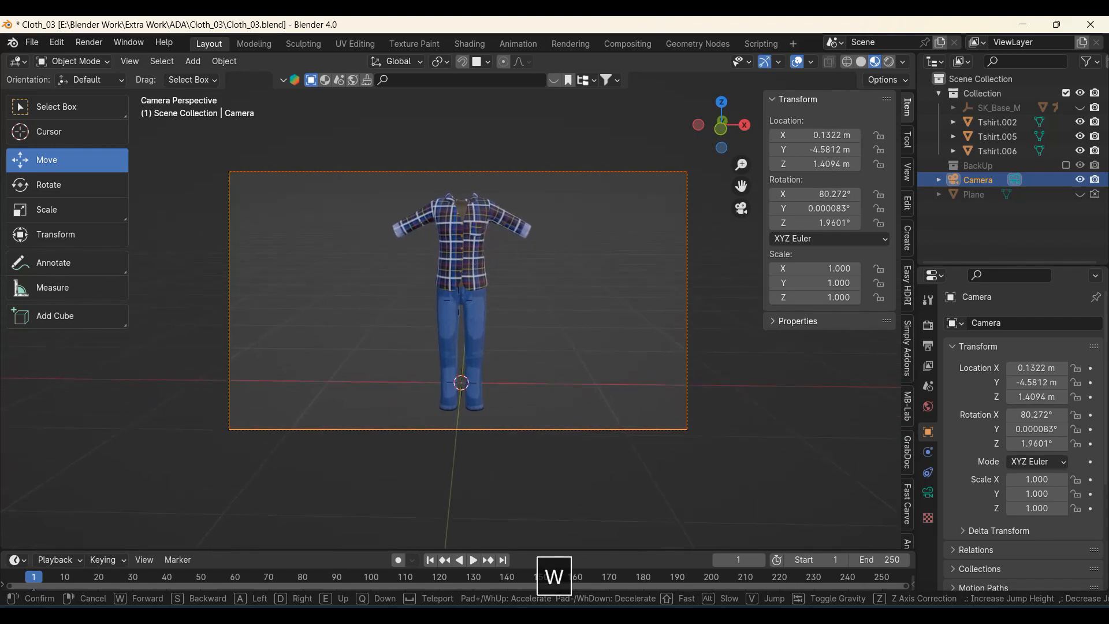
click(498, 300)
- Add a mesh plane at the origin and rotate it 90° about the X axis
scroll(501, 297, up, 2)
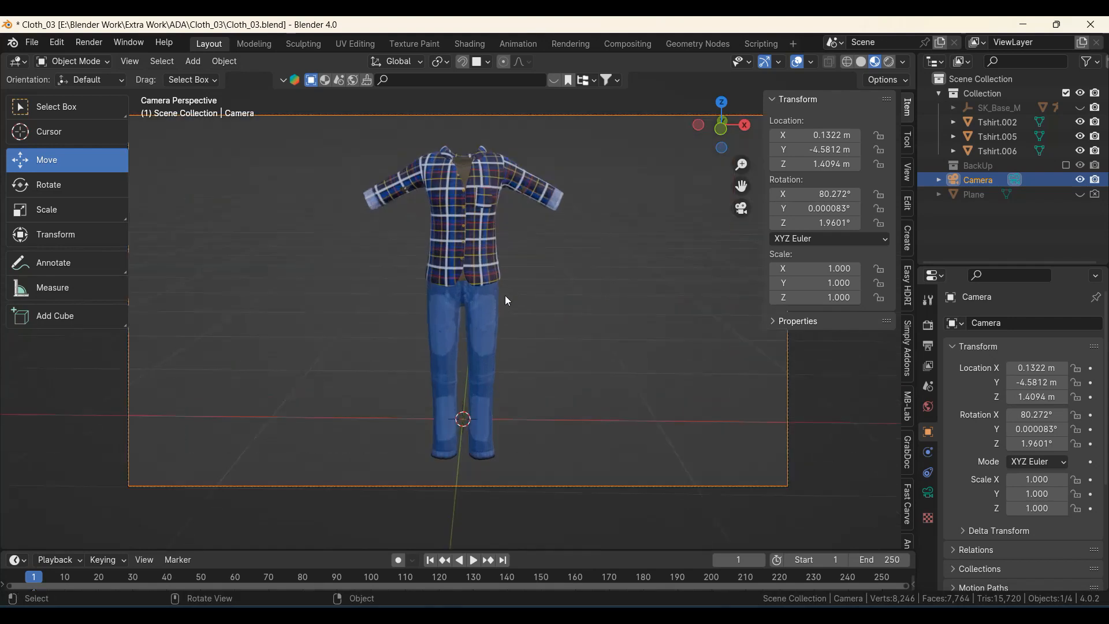
shift+middle_drag(520, 242, 519, 272)
scroll(505, 312, down, 5)
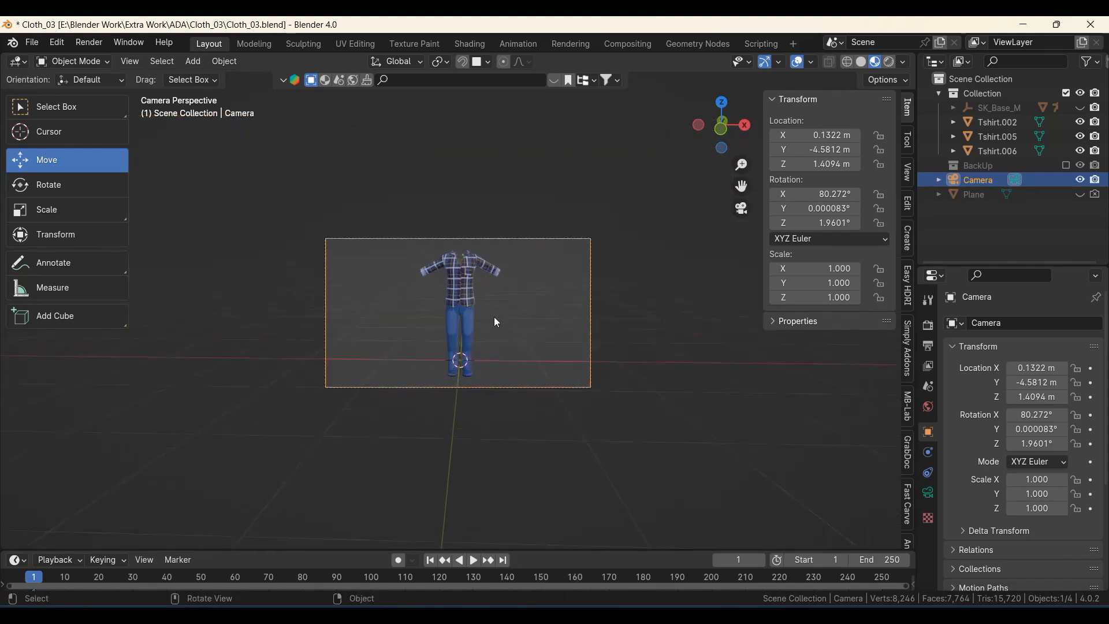
scroll(503, 328, up, 3)
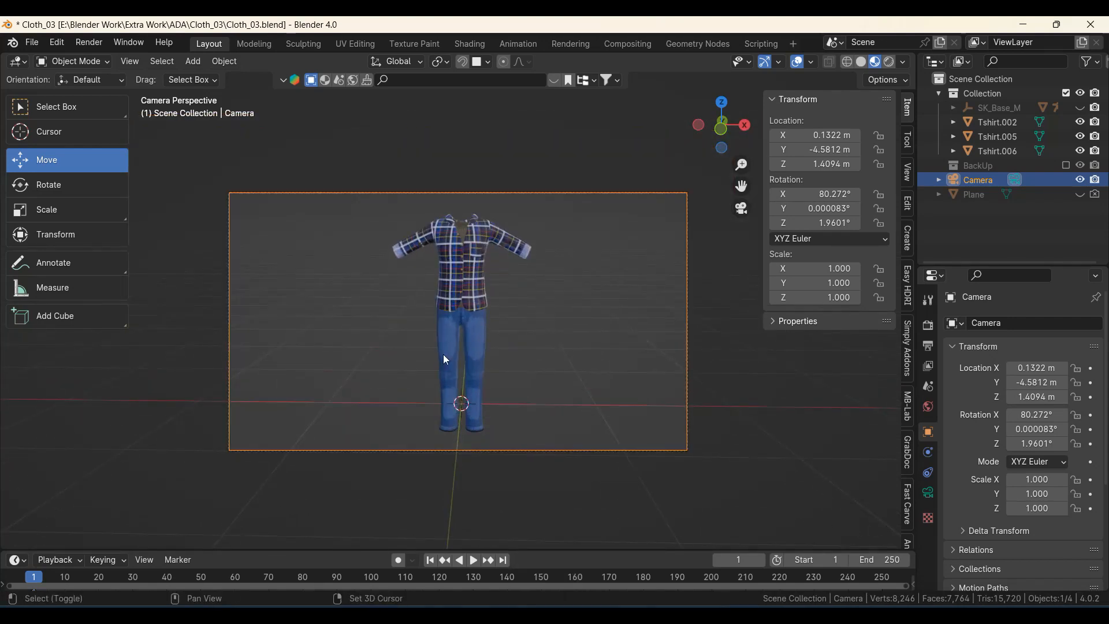
key(shift+a)
mouse_move(377, 169)
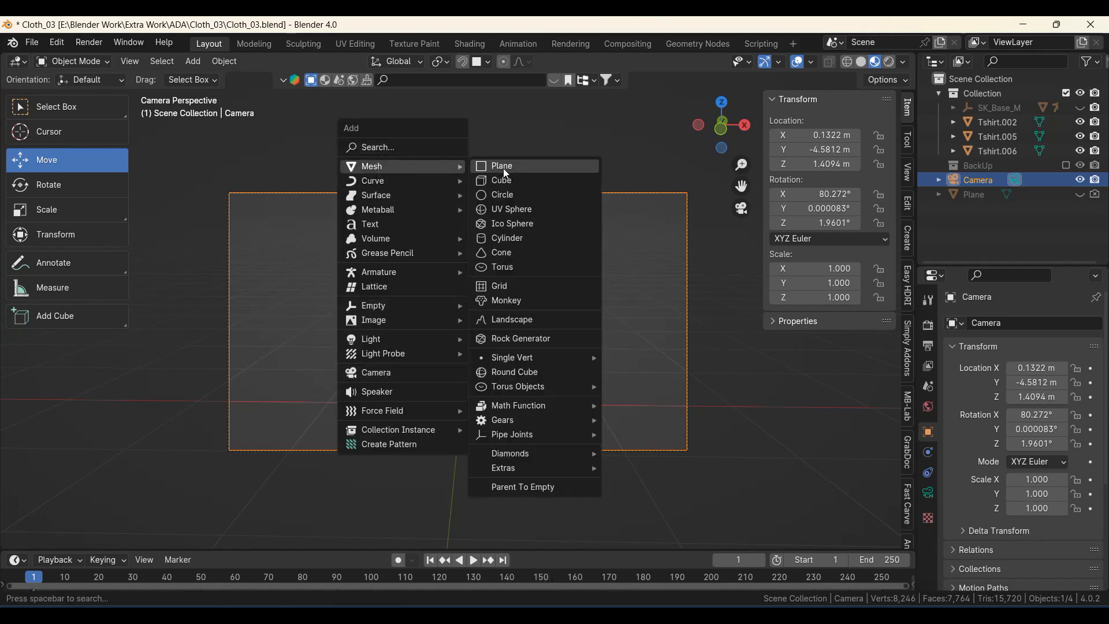
click(501, 168)
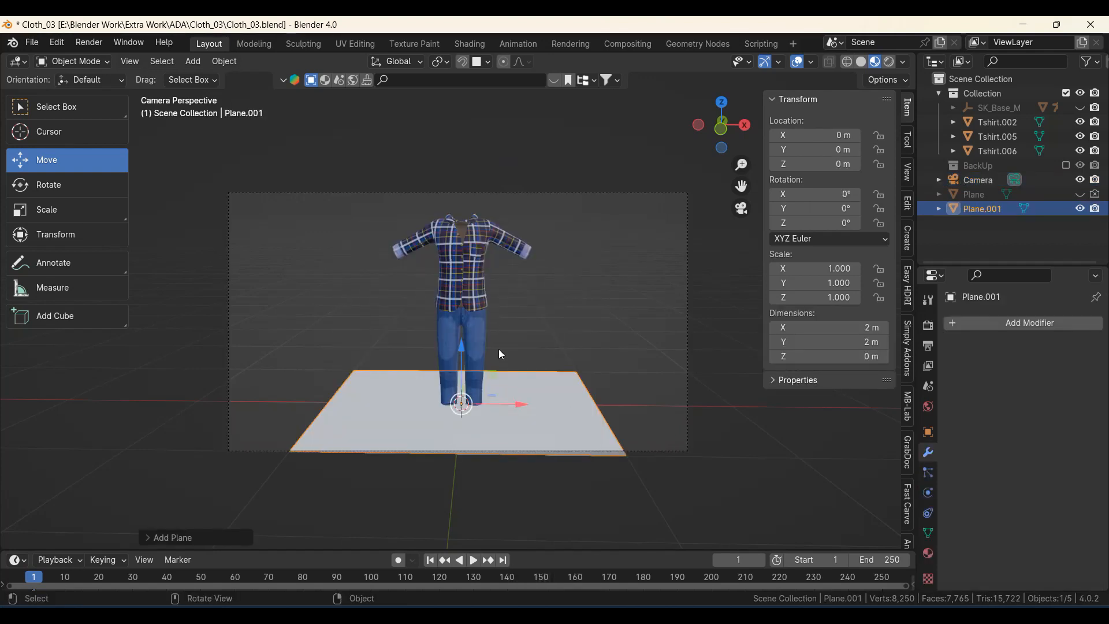
text(rx90)
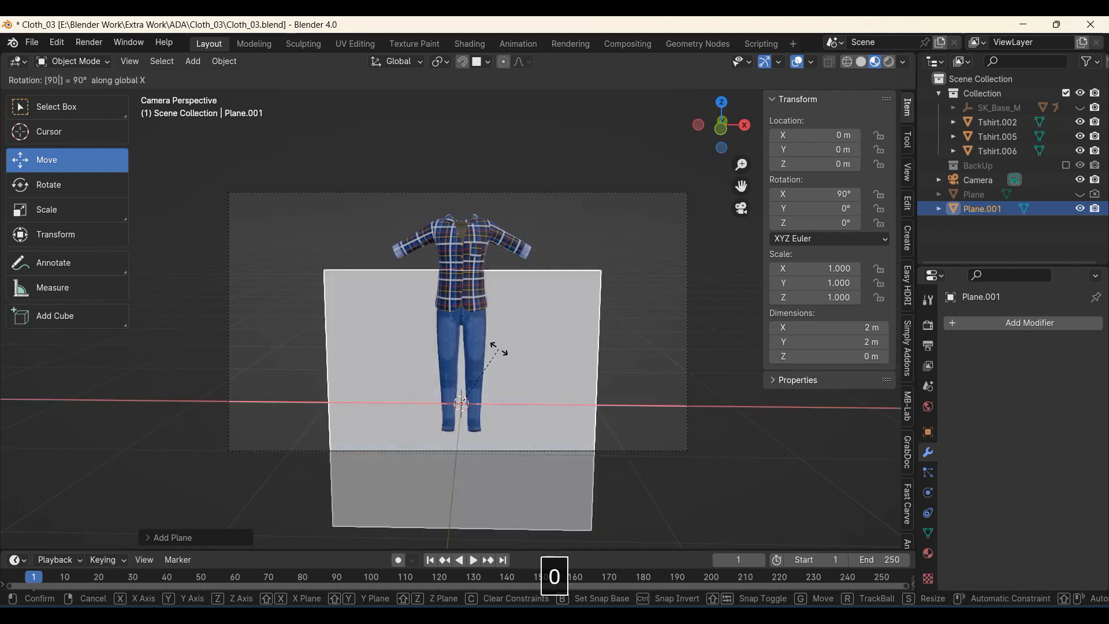
key(Return)
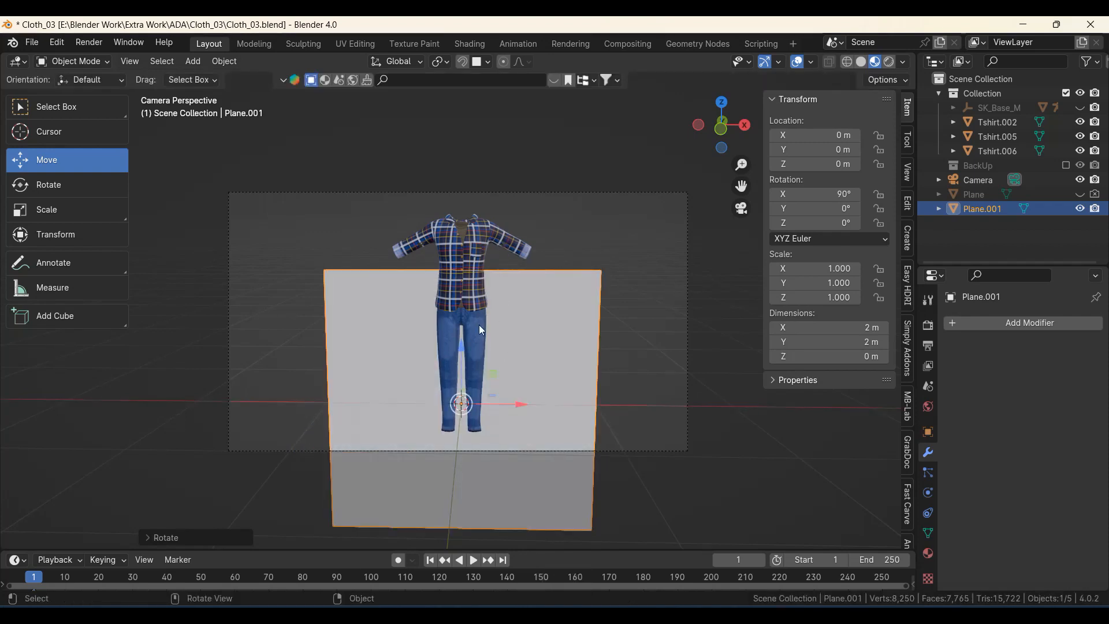
- Raise the upright plane to about Z 0.57 m and enlarge it to about 4.98 m by 3.63 m
drag(463, 349, 459, 276)
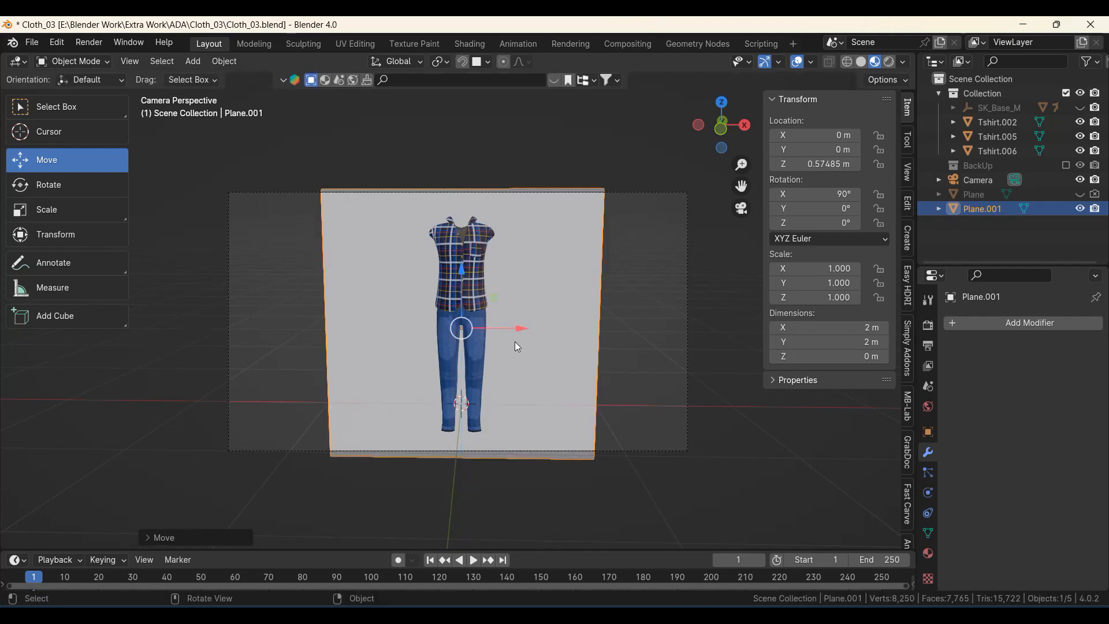
key(s)
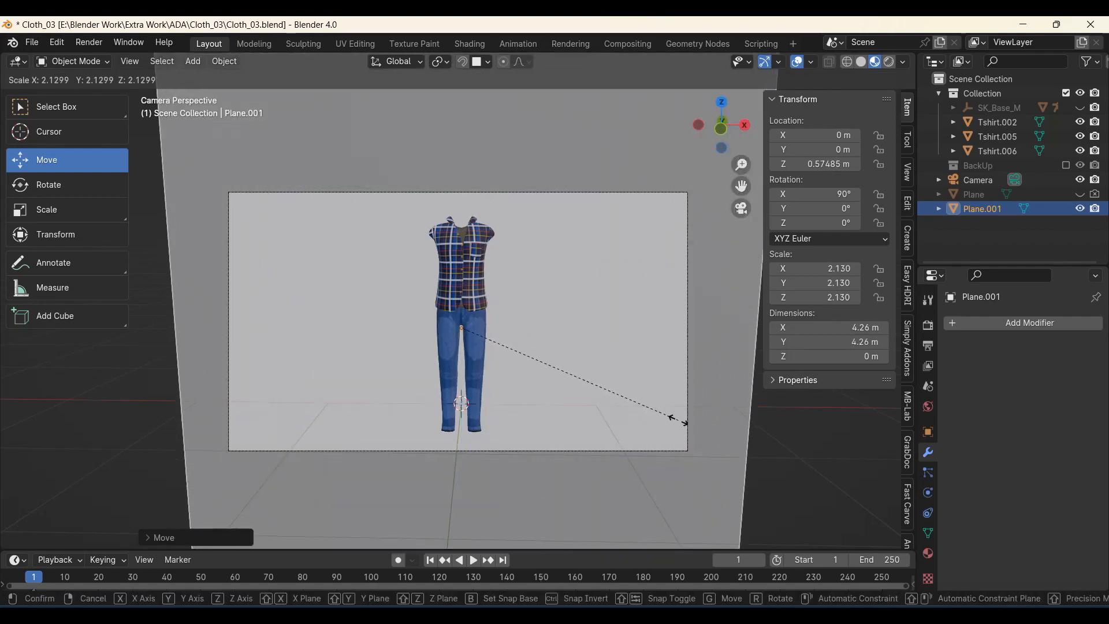
click(650, 399)
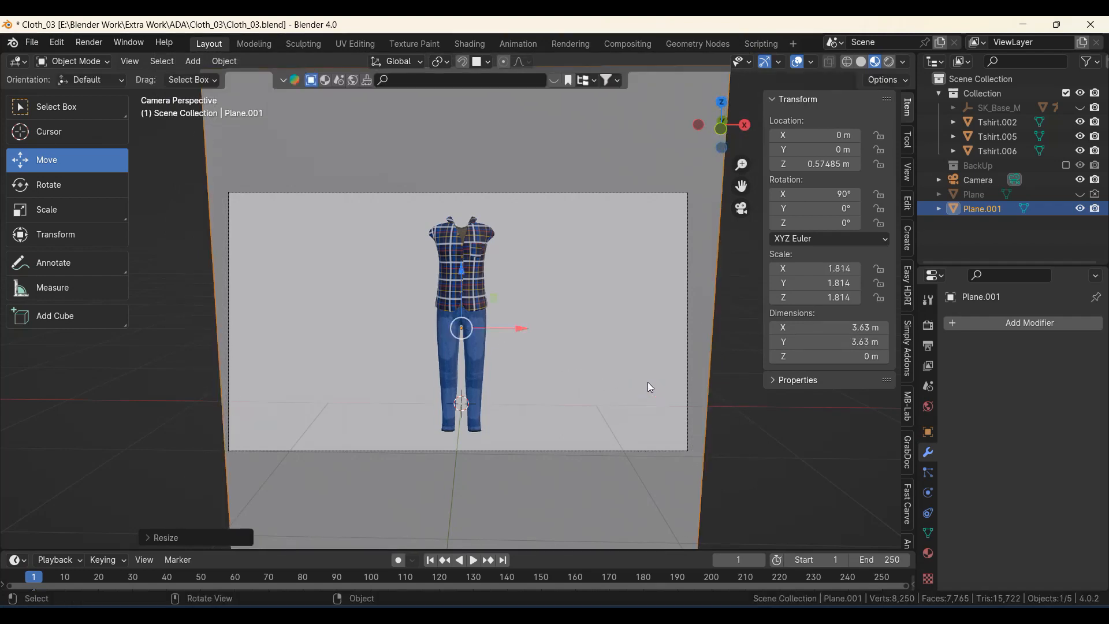
key(s)
key(x)
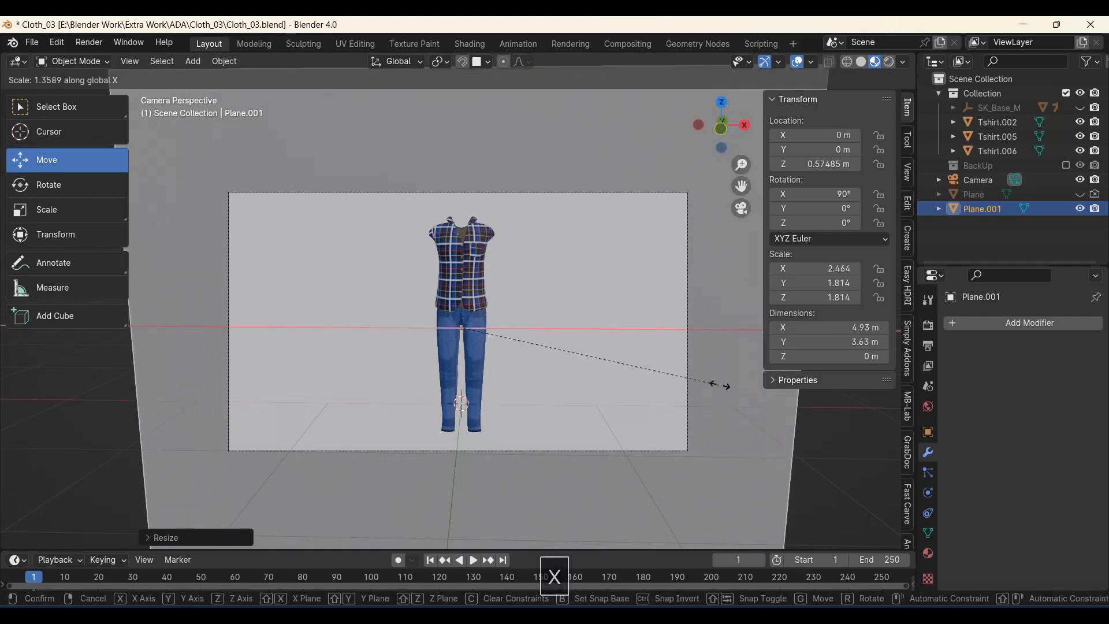
click(723, 385)
- Move the plane behind the outfit to about Y 1.47 m and lower it to about Z 0.49 m
scroll(630, 367, down, 3)
scroll(557, 323, down, 4)
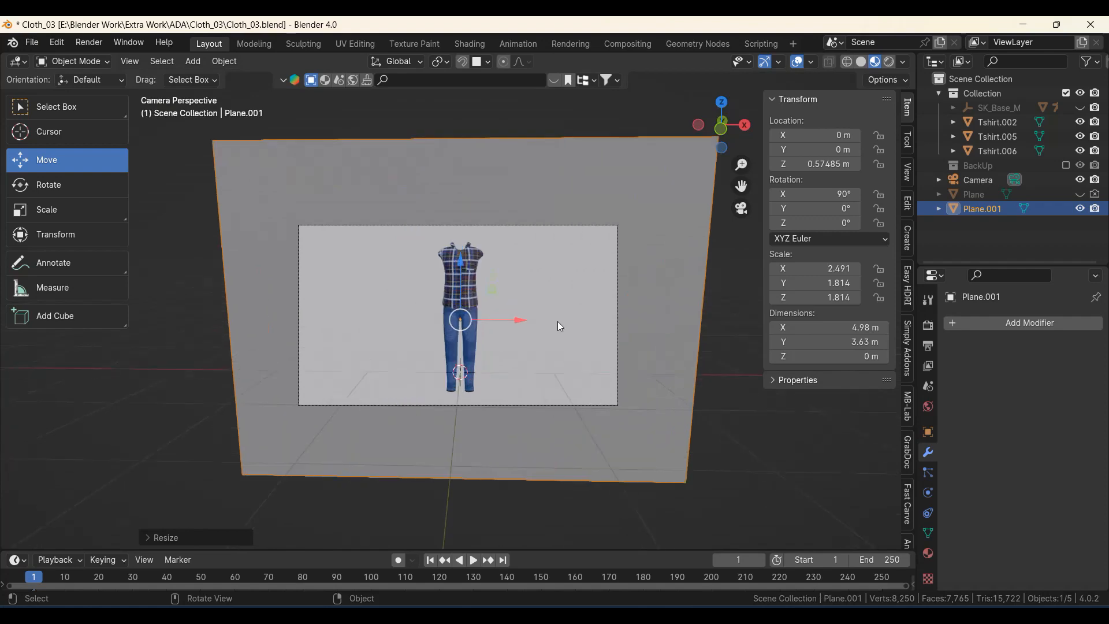
middle_drag(552, 338, 517, 321)
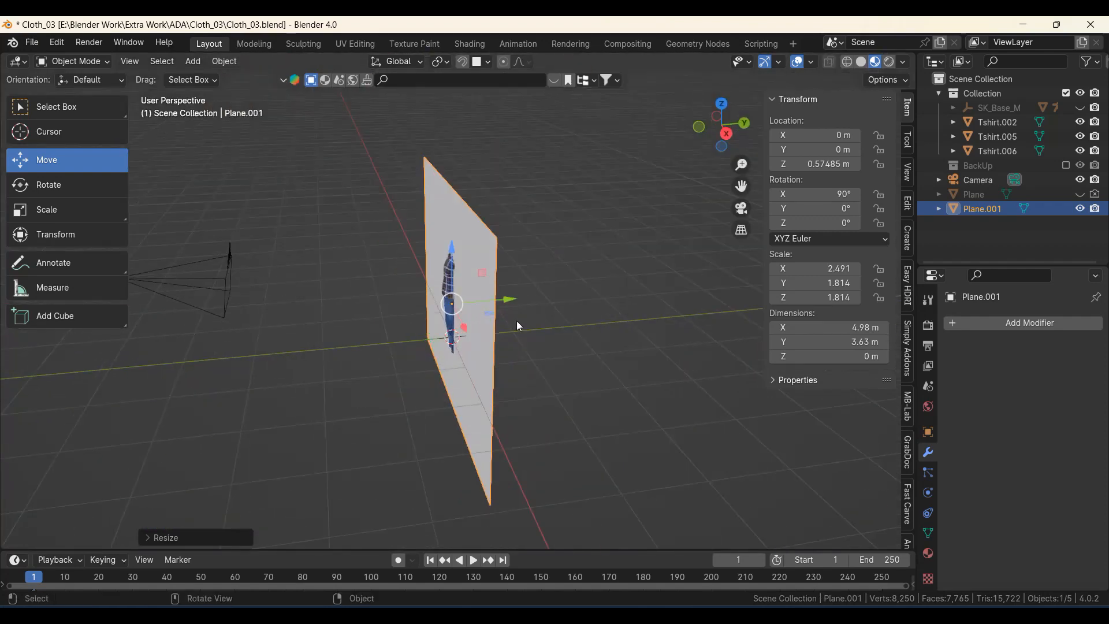
drag(511, 299, 606, 310)
key(KP_0)
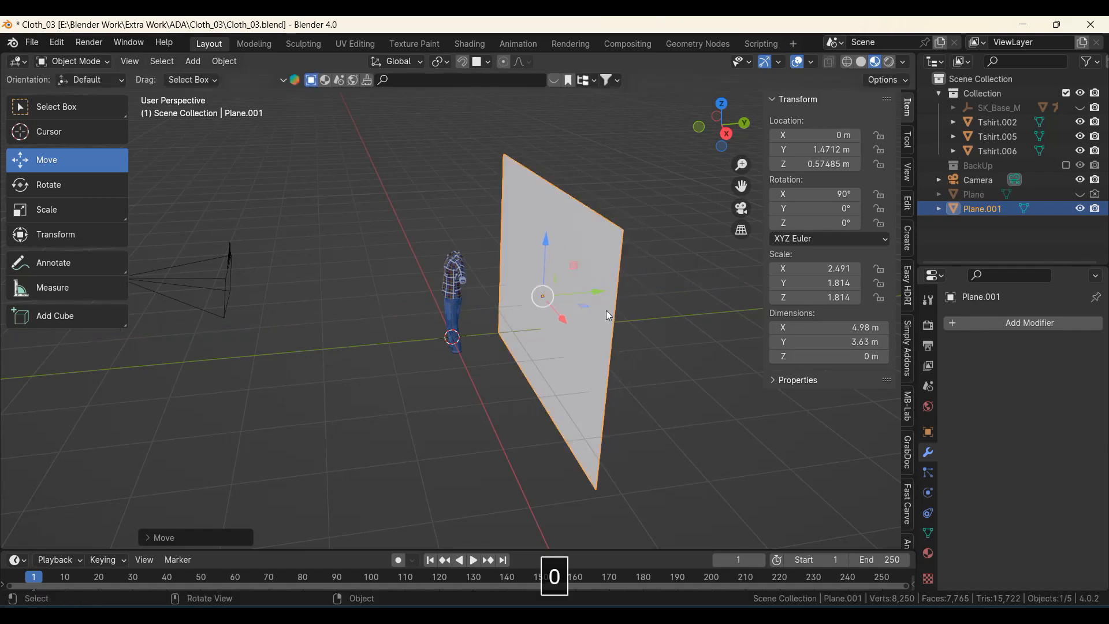
scroll(607, 315, up, 2)
drag(466, 256, 465, 264)
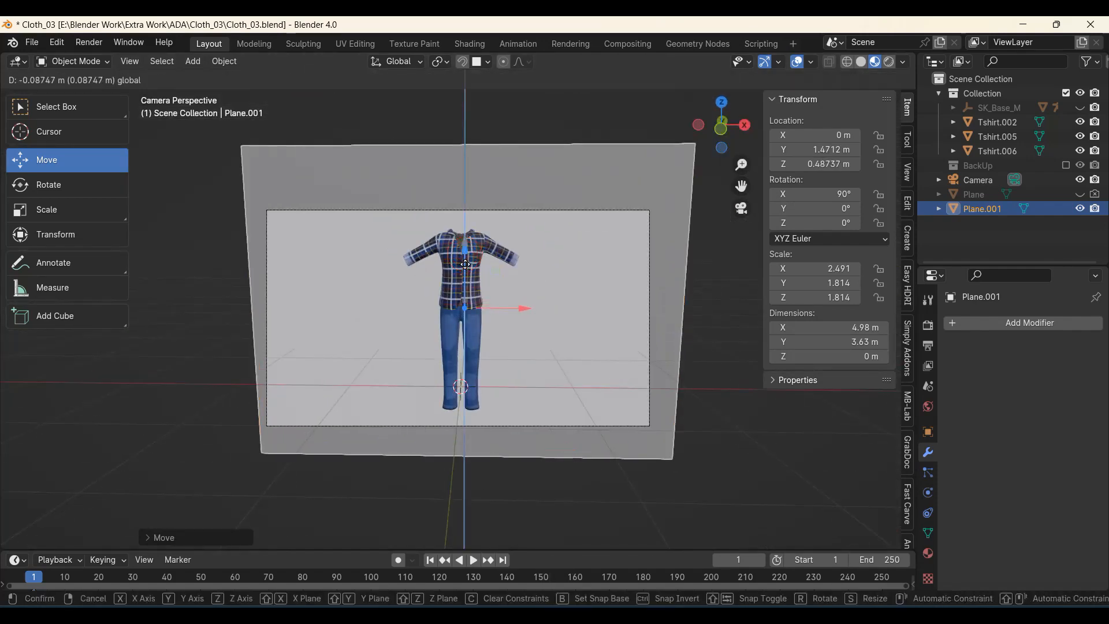
scroll(542, 325, up, 2)
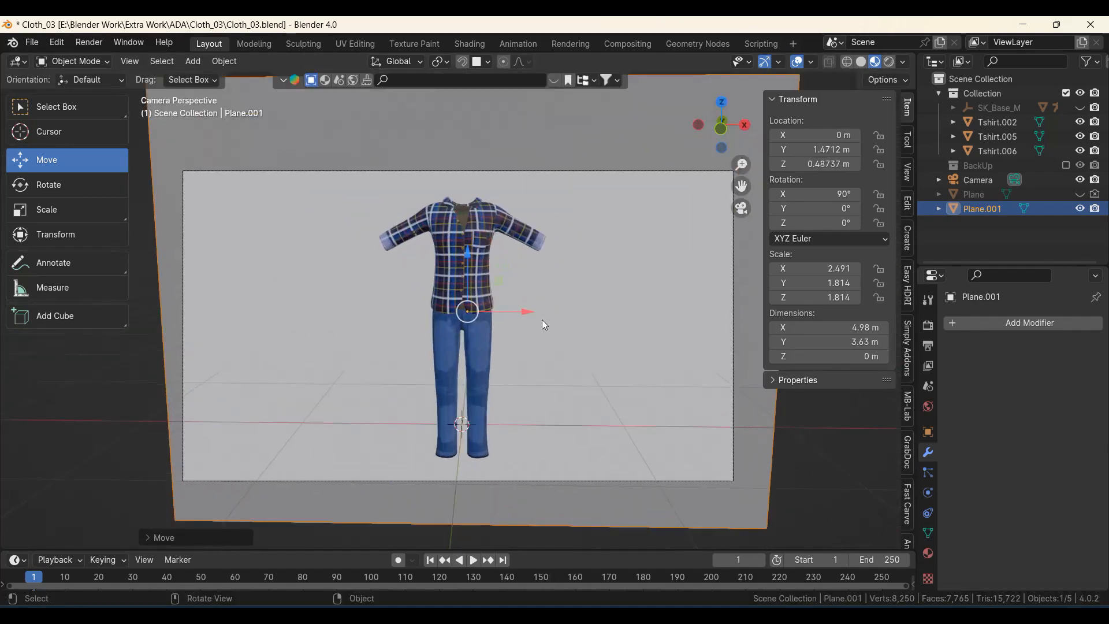
scroll(542, 320, down, 3)
scroll(532, 308, up, 3)
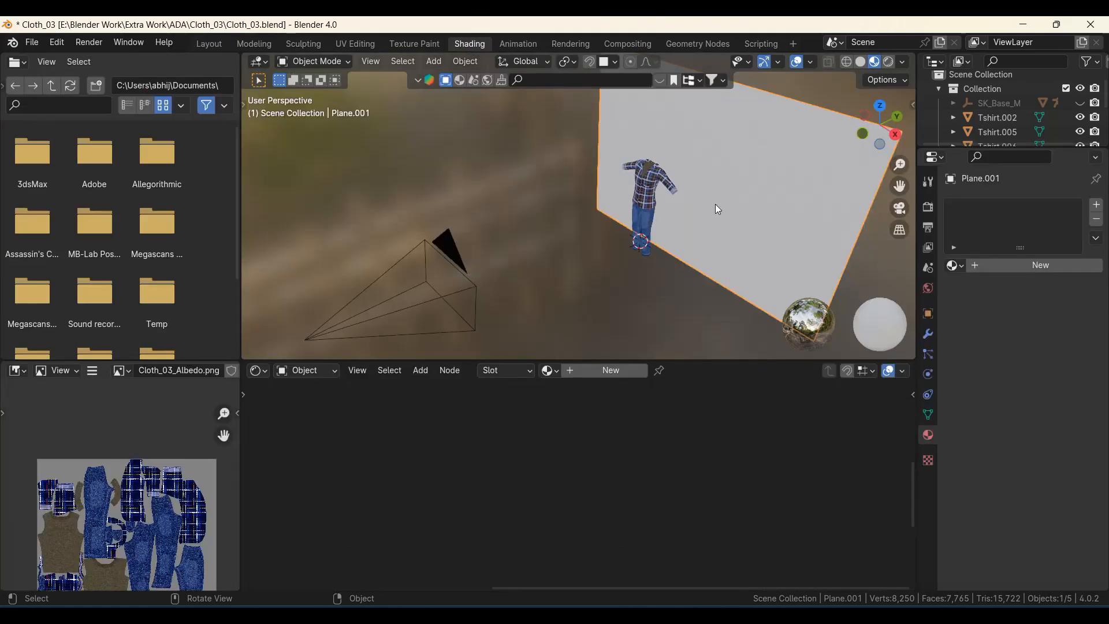
- Create a new material on the backdrop plane and name it BackGround
mouse_move(715, 209)
middle_down()
mouse_move(730, 185)
mouse_move(720, 213)
middle_up()
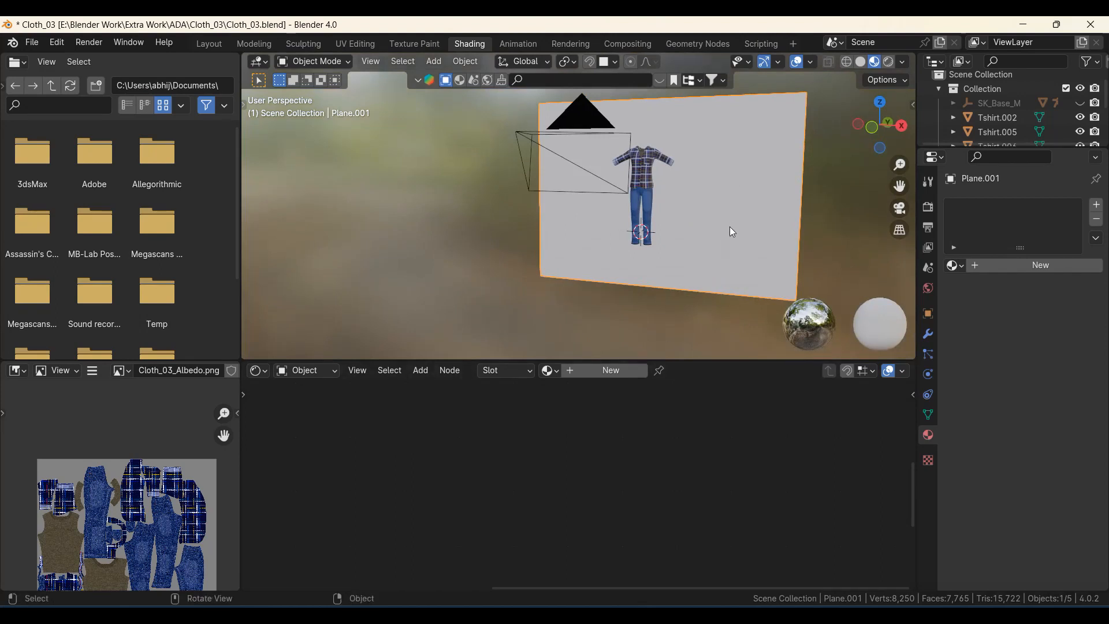
click(604, 370)
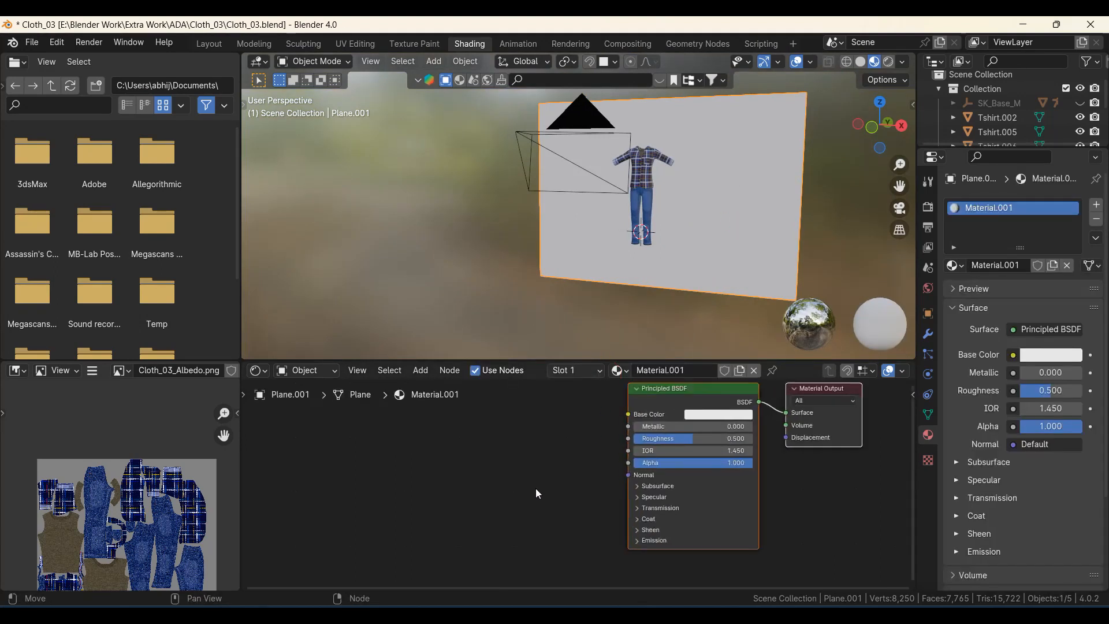
scroll(514, 468, up, 3)
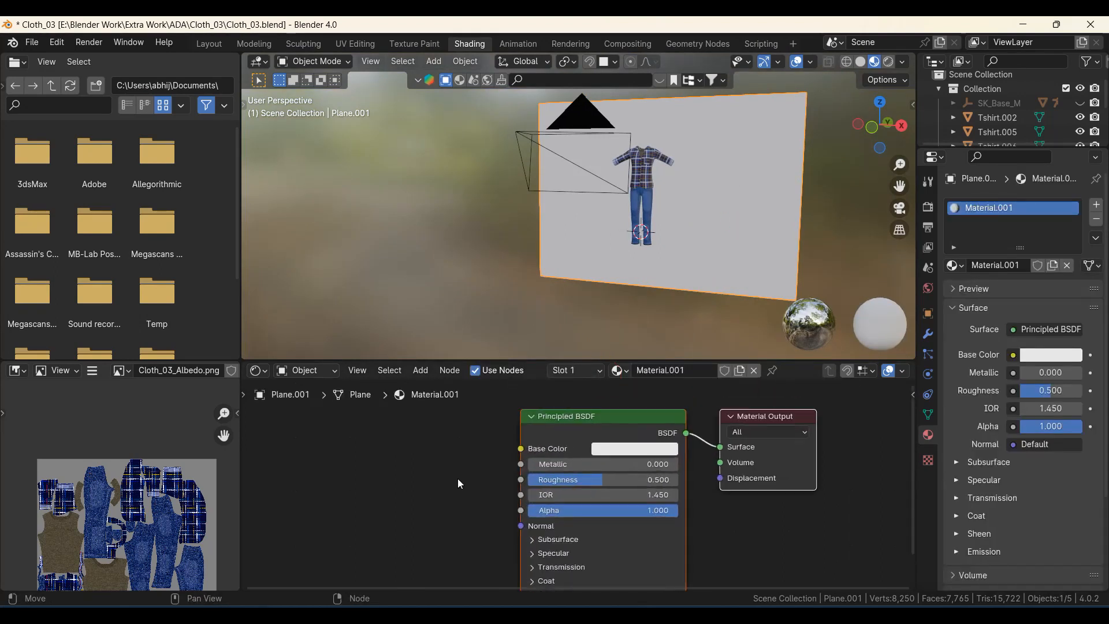
click(928, 434)
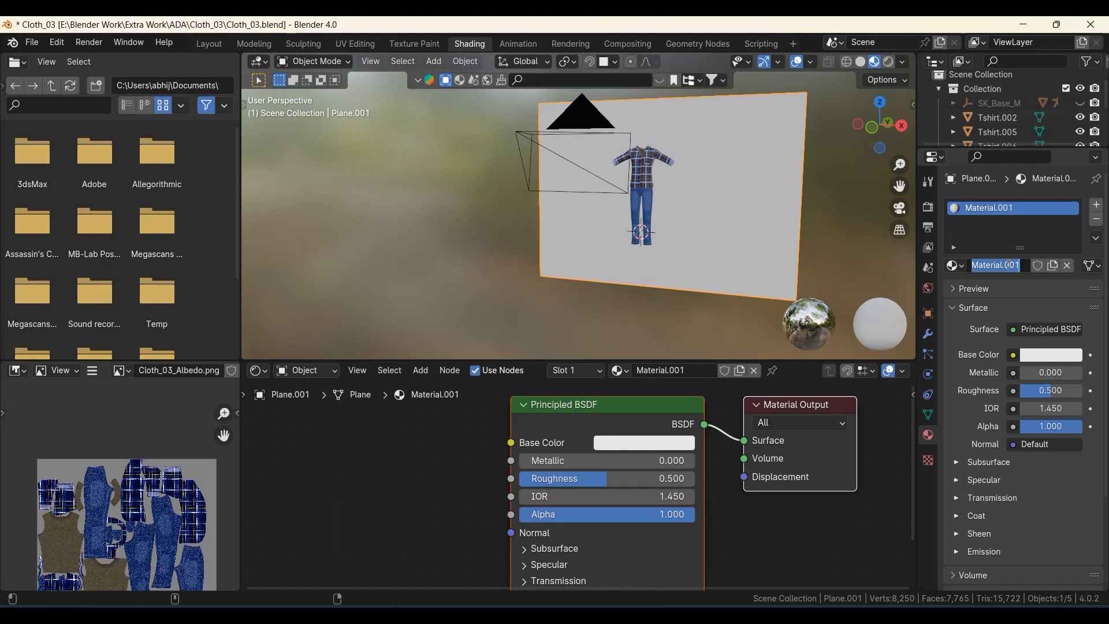
text(Baack)
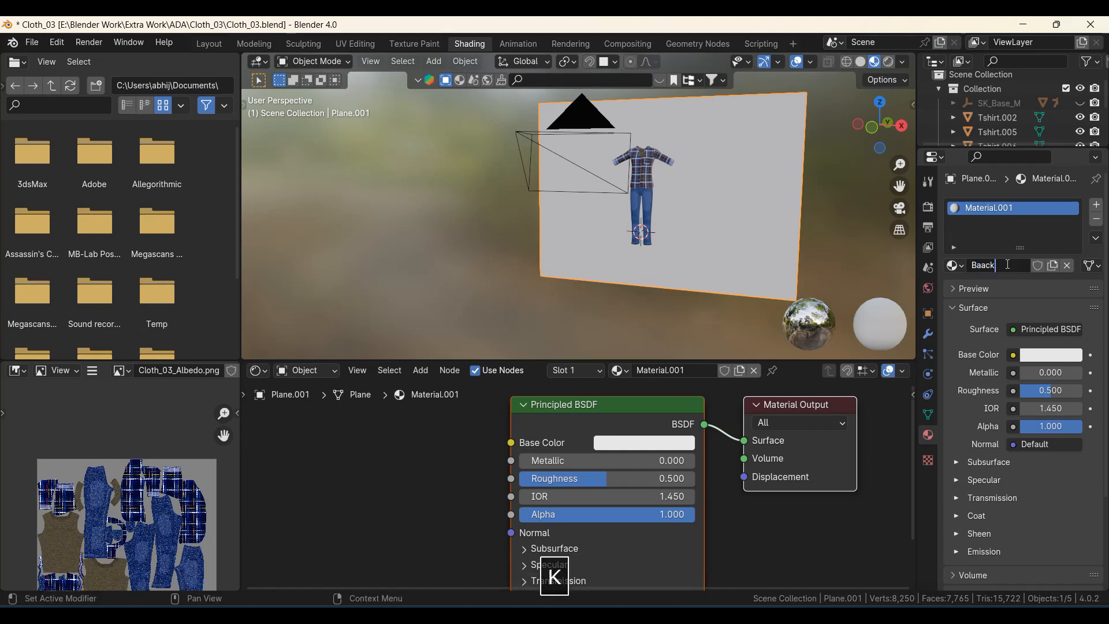
key(Left)
key(Left)
key(BackSpace)
key(Right)
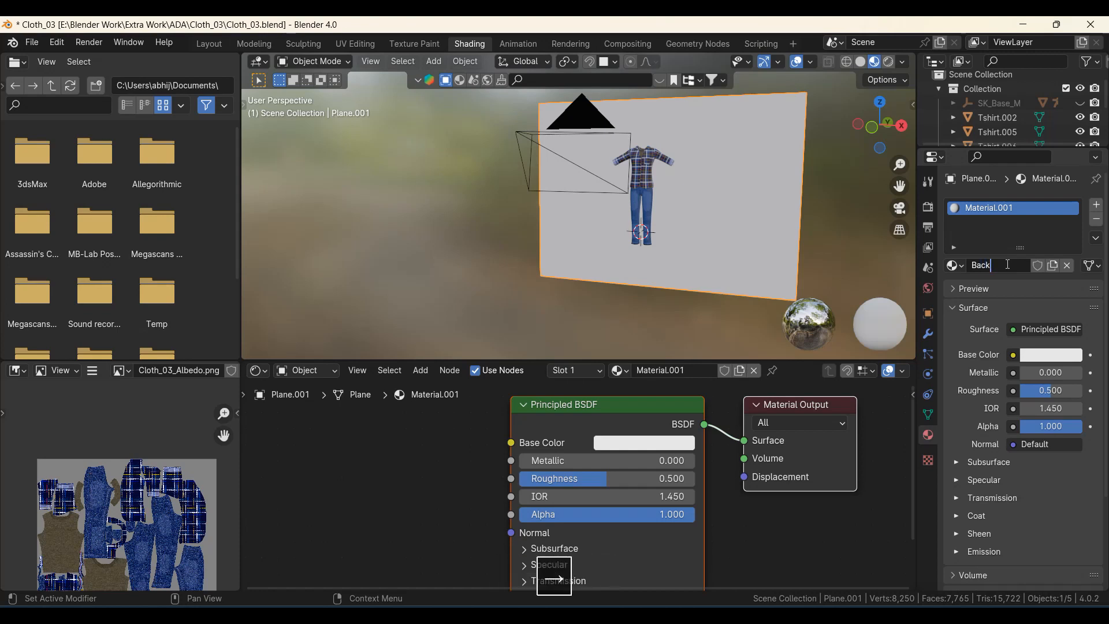
text(Ground)
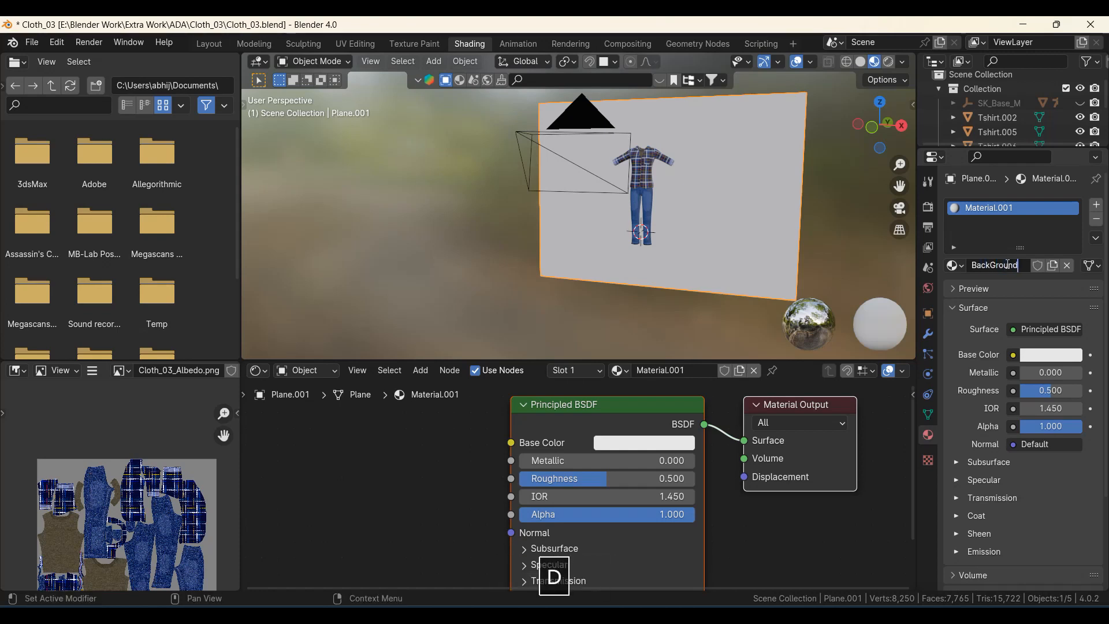
key(Return)
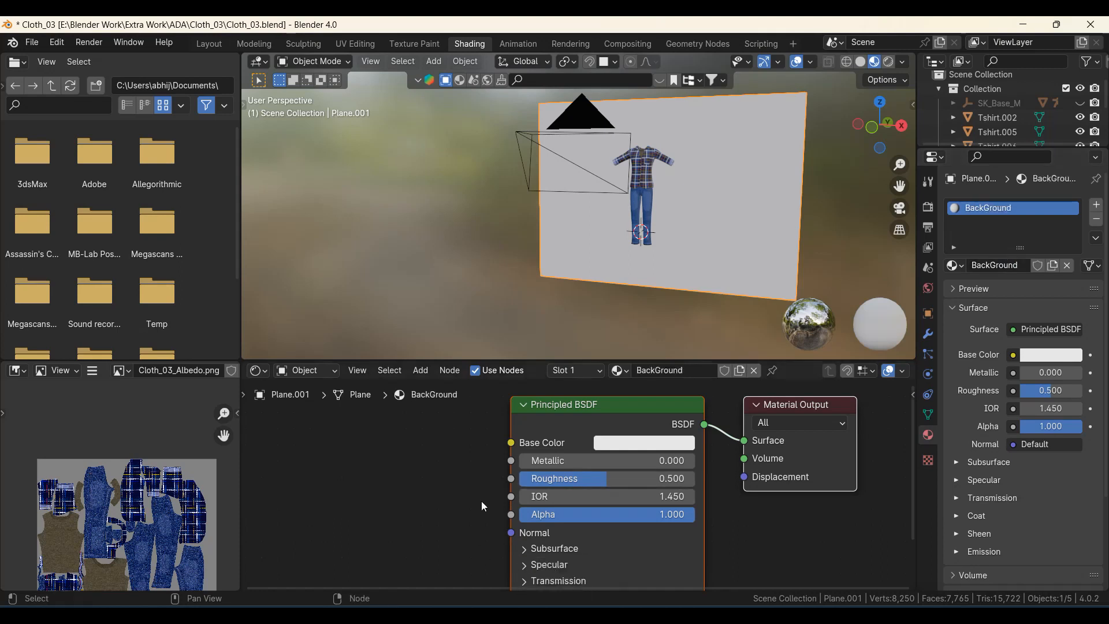
- Check the backdrop through the camera and set the BackGround material's base color to a light sky blue
scroll(491, 433, down, 2)
scroll(601, 148, up, 2)
key(KP_0)
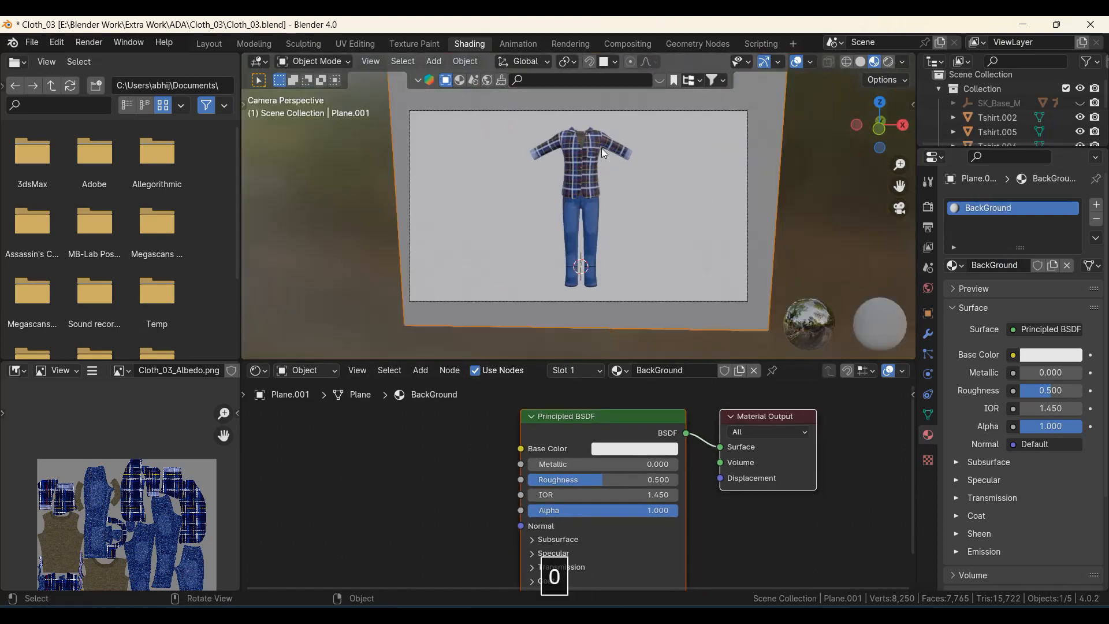
scroll(486, 236, up, 2)
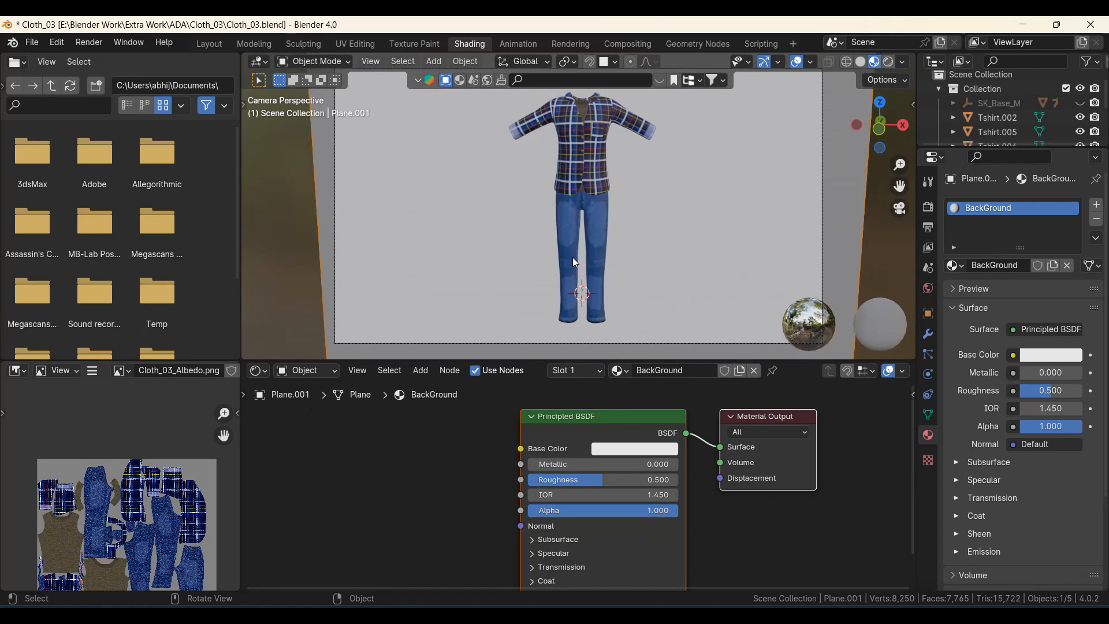
scroll(573, 257, down, 3)
middle_drag(573, 258, 481, 258)
key(KP_0)
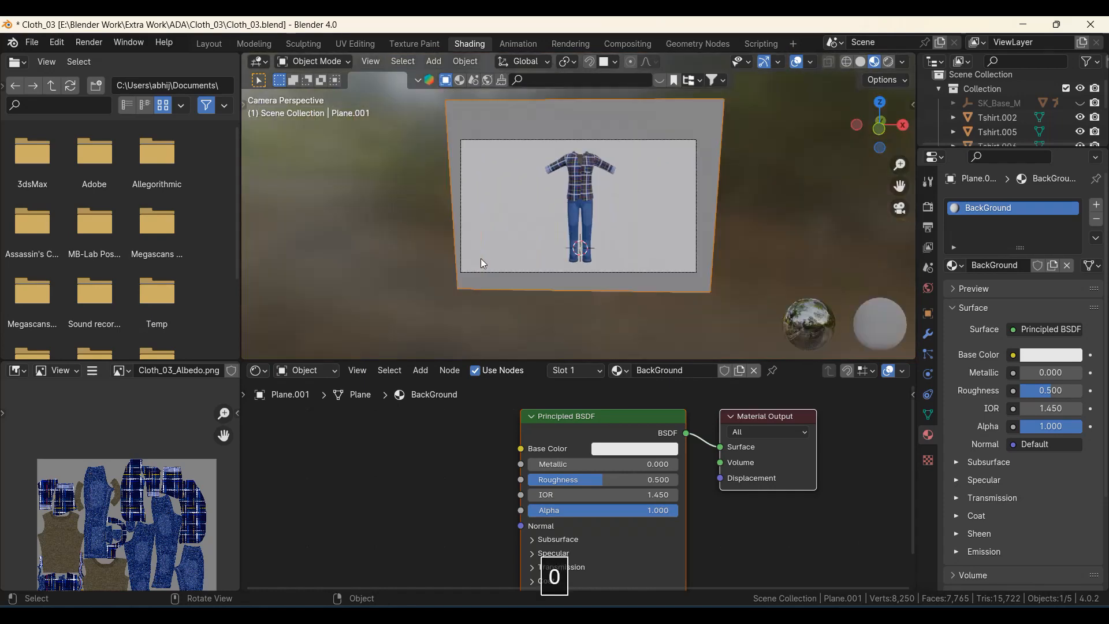
scroll(595, 186, up, 3)
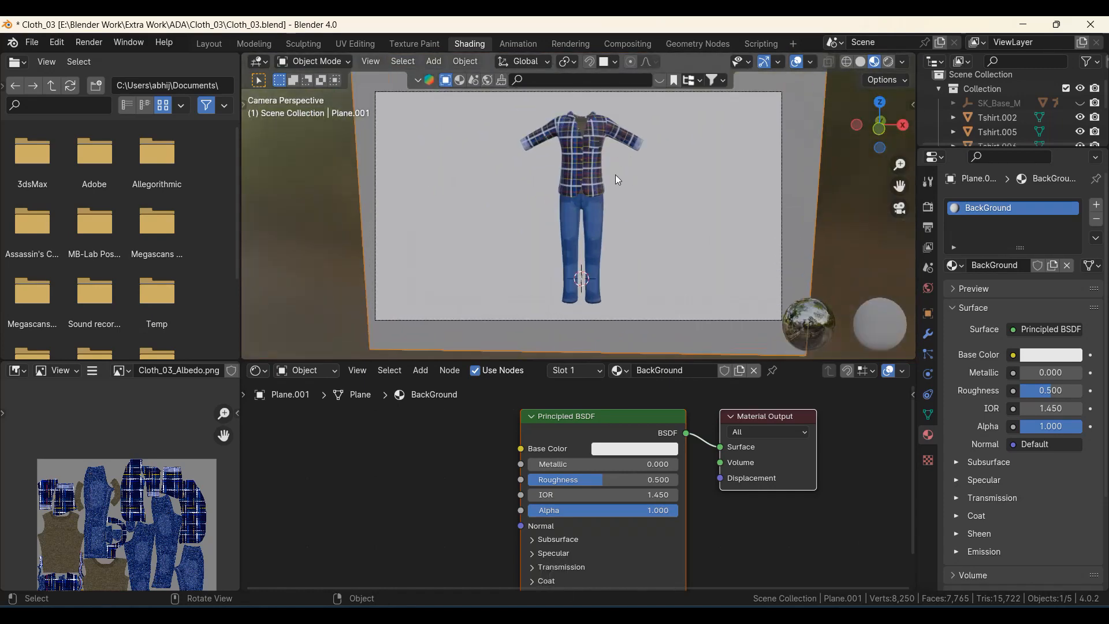
shift+middle_drag(654, 194, 625, 213)
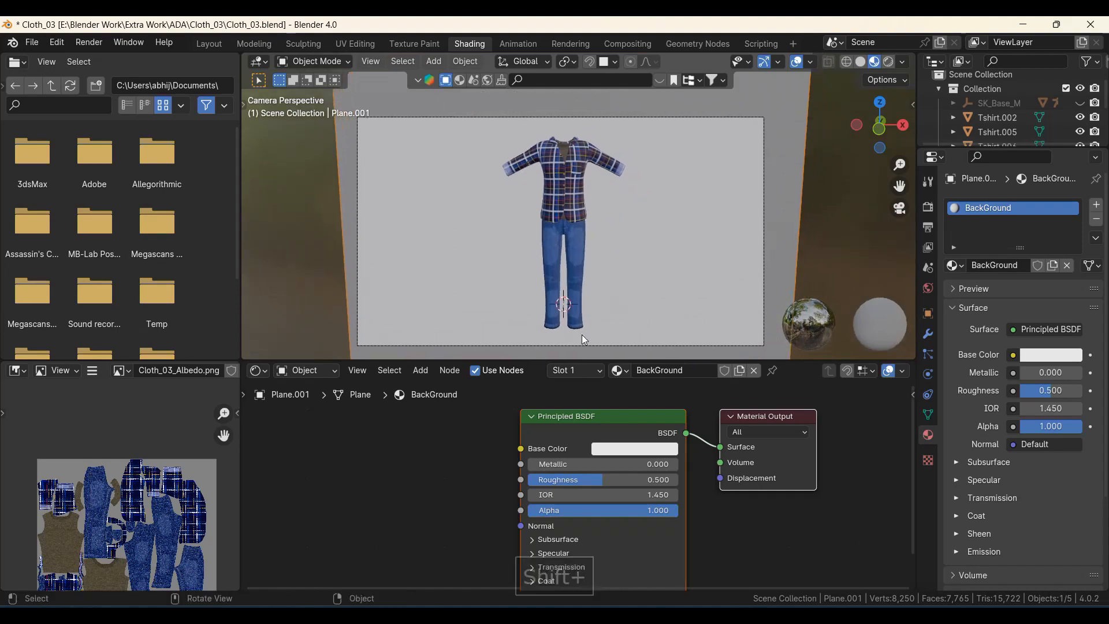
click(614, 449)
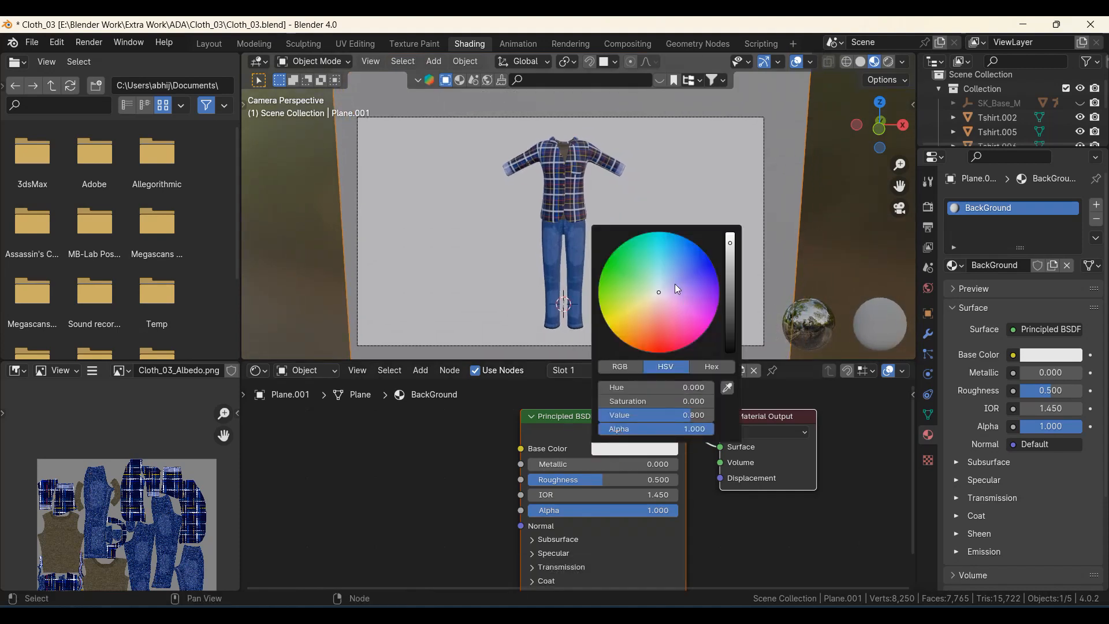
click(668, 264)
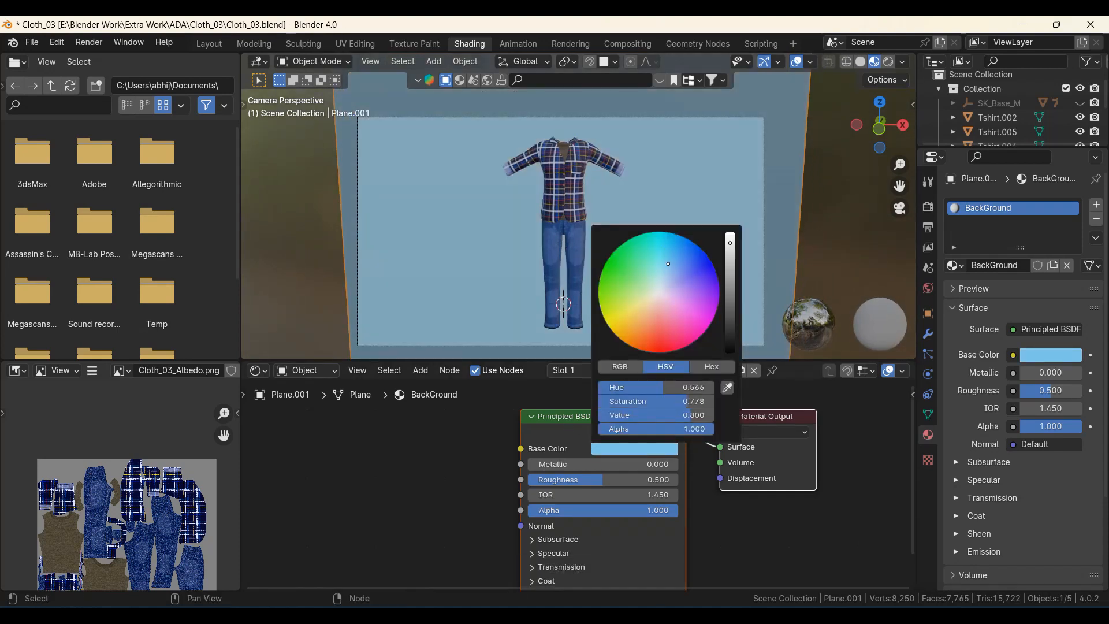
drag(667, 262, 669, 262)
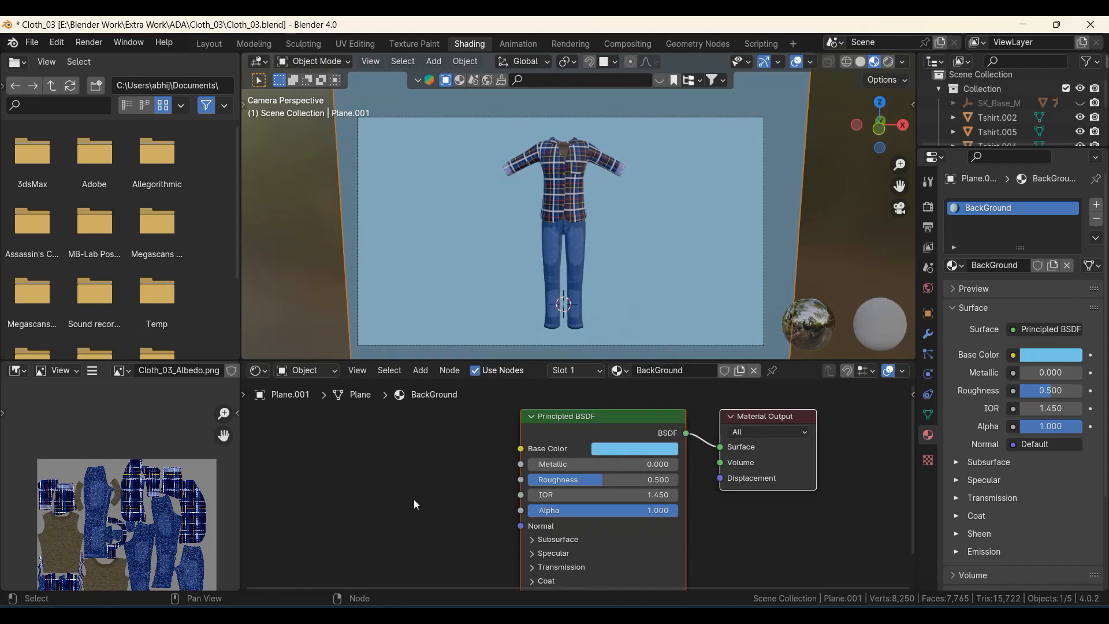
- Lower the BackGround material's roughness to about 0.256
scroll(454, 491, up, 3)
drag(587, 473, 533, 473)
scroll(553, 483, down, 1)
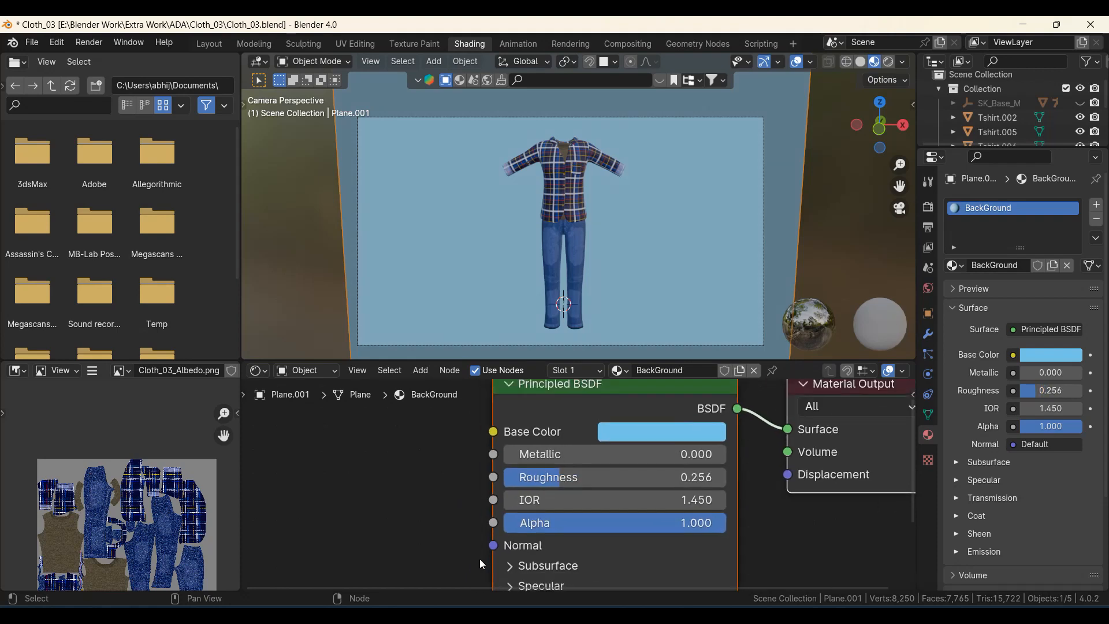
- Reduce the BackGround material's specular IOR Level to 0
middle_drag(472, 575, 456, 493)
scroll(462, 520, up, 1)
middle_drag(465, 542, 469, 476)
click(517, 454)
drag(550, 508, 439, 509)
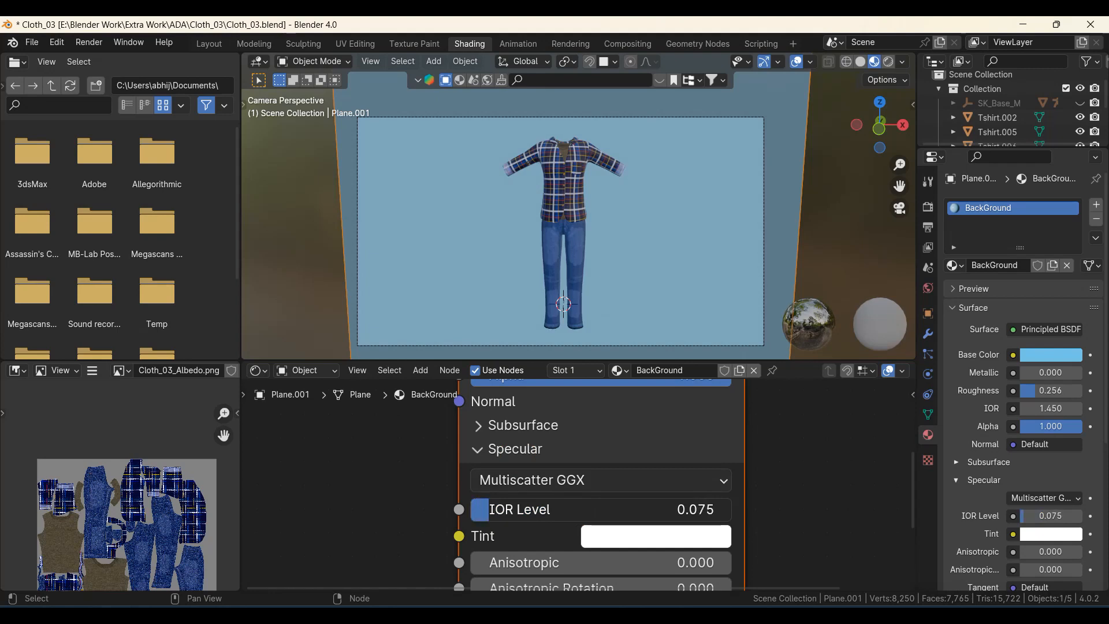
scroll(507, 249, down, 6)
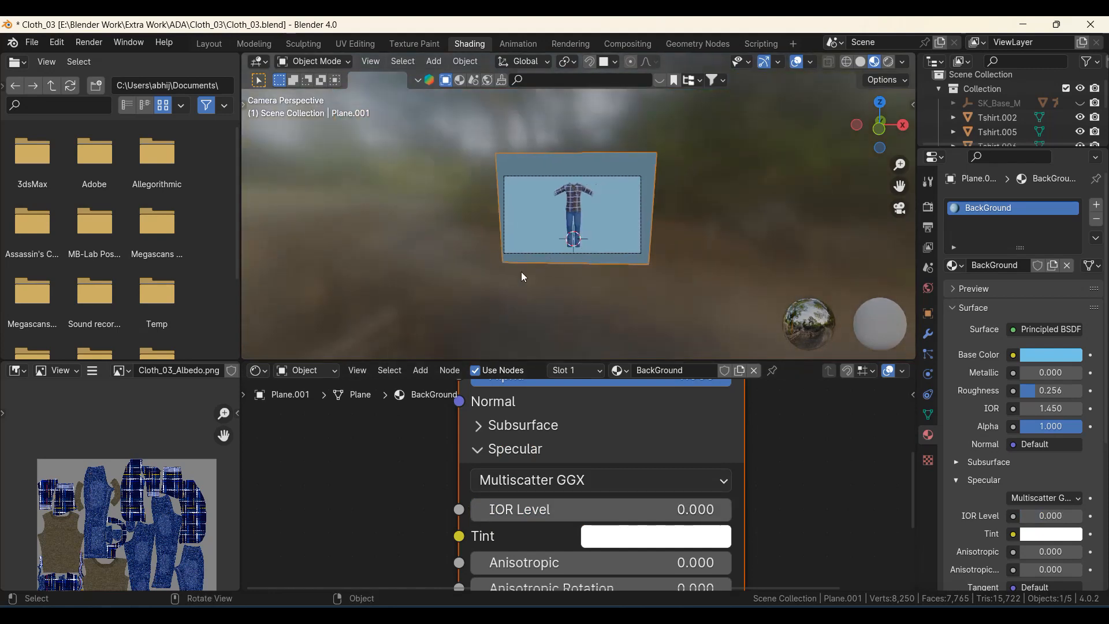
scroll(419, 484, down, 6)
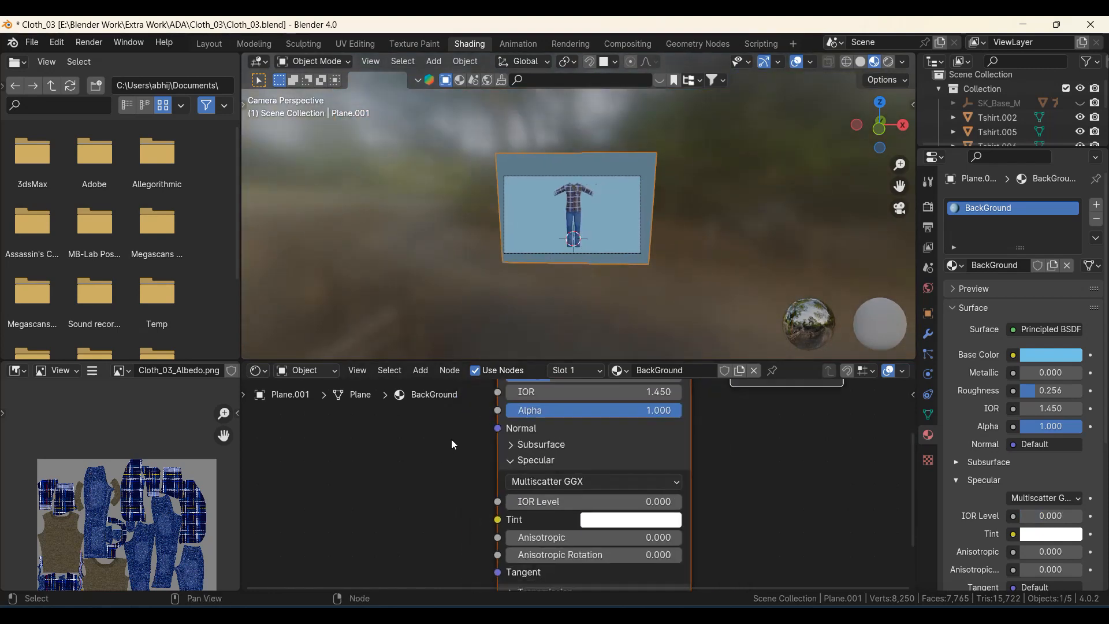
middle_drag(452, 439, 443, 501)
scroll(635, 257, down, 1)
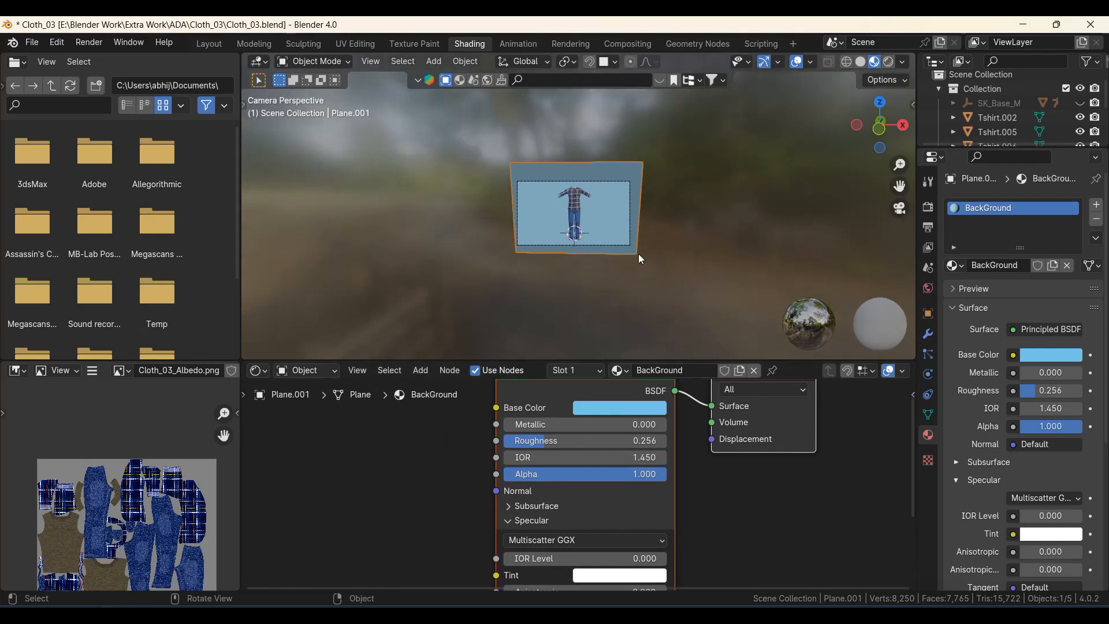
- In the Layout workspace, add a point light and move it to about X 1.07, Y 0.26, Z 1.31 m, beside the shirt
click(199, 44)
scroll(457, 387, down, 3)
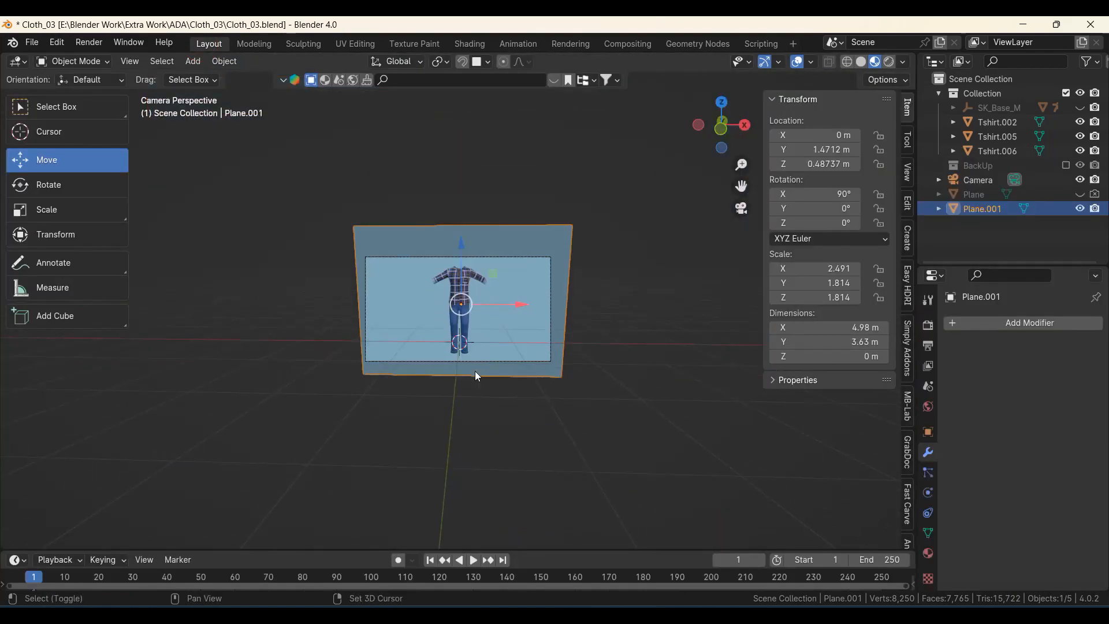
key(shift+a)
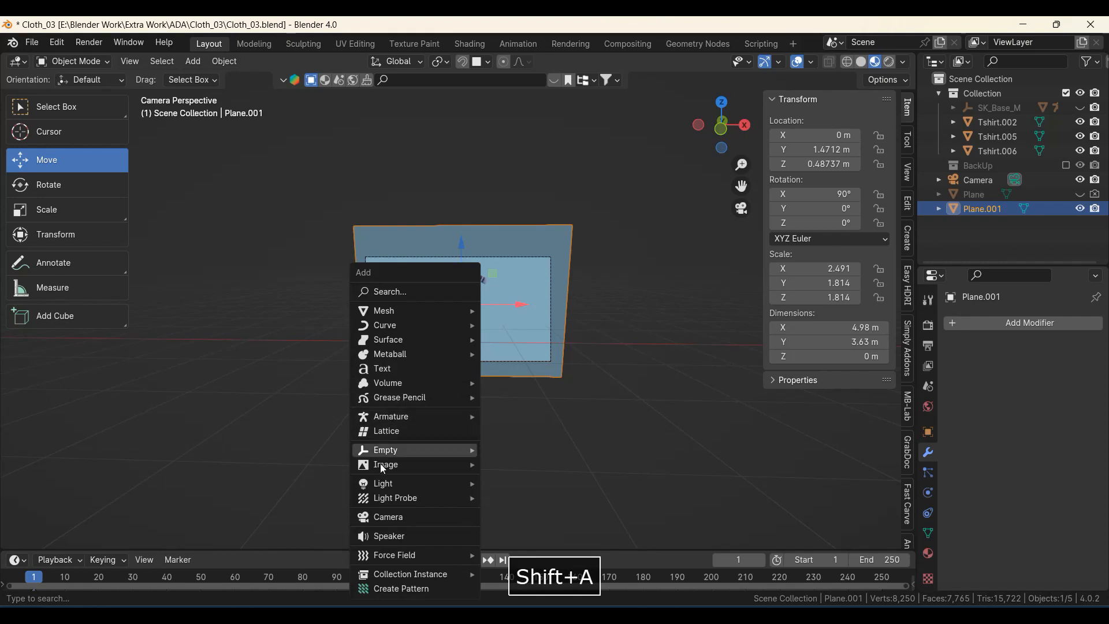
mouse_move(390, 484)
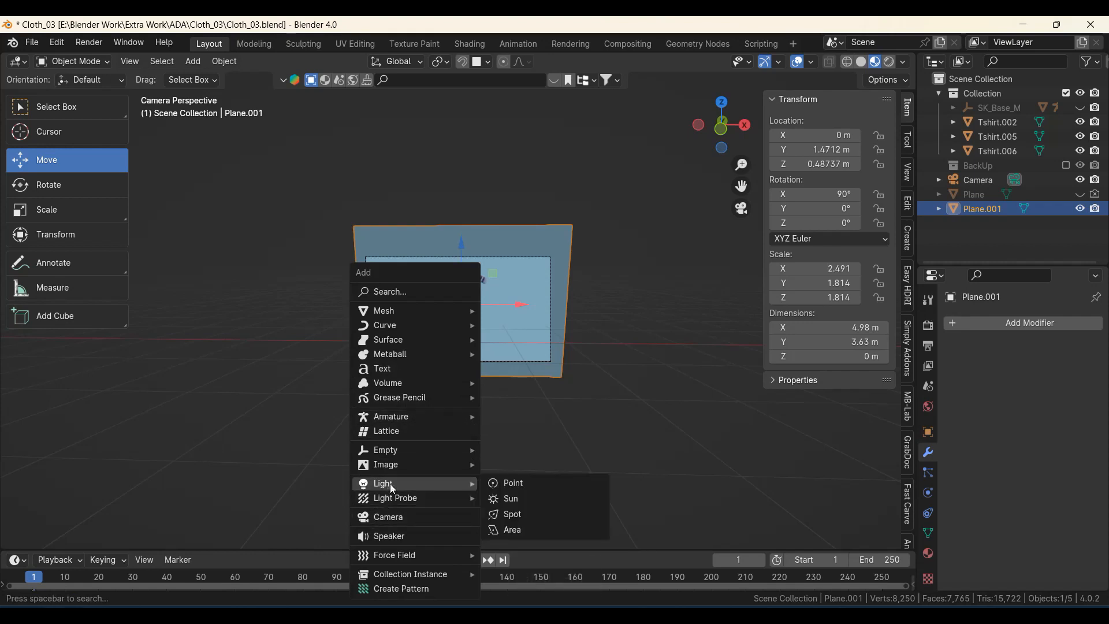
click(517, 487)
key(g)
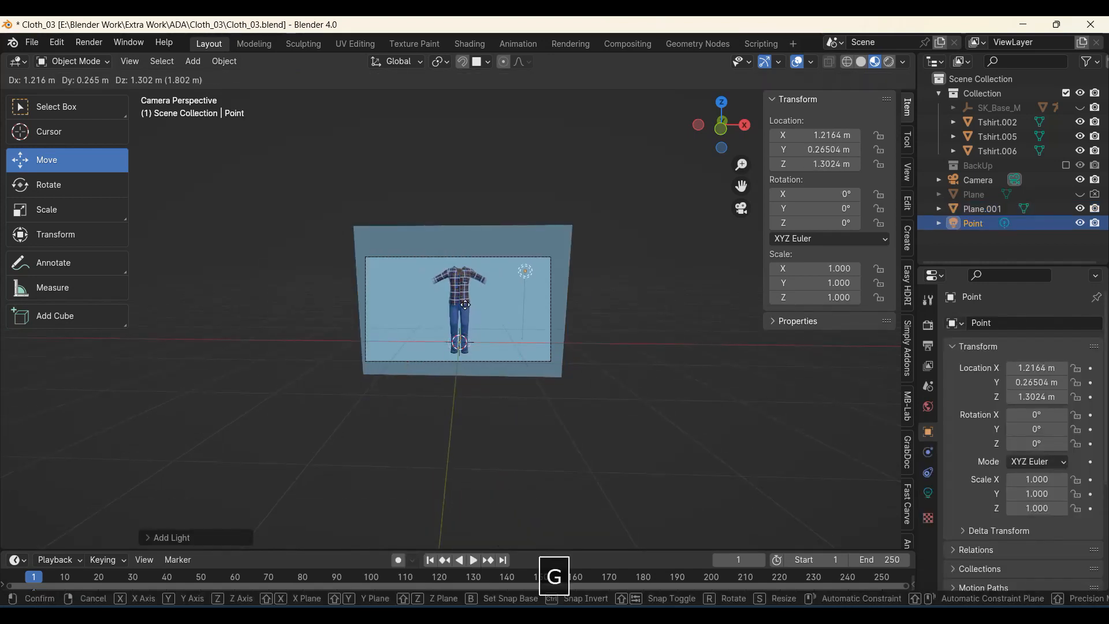
click(459, 312)
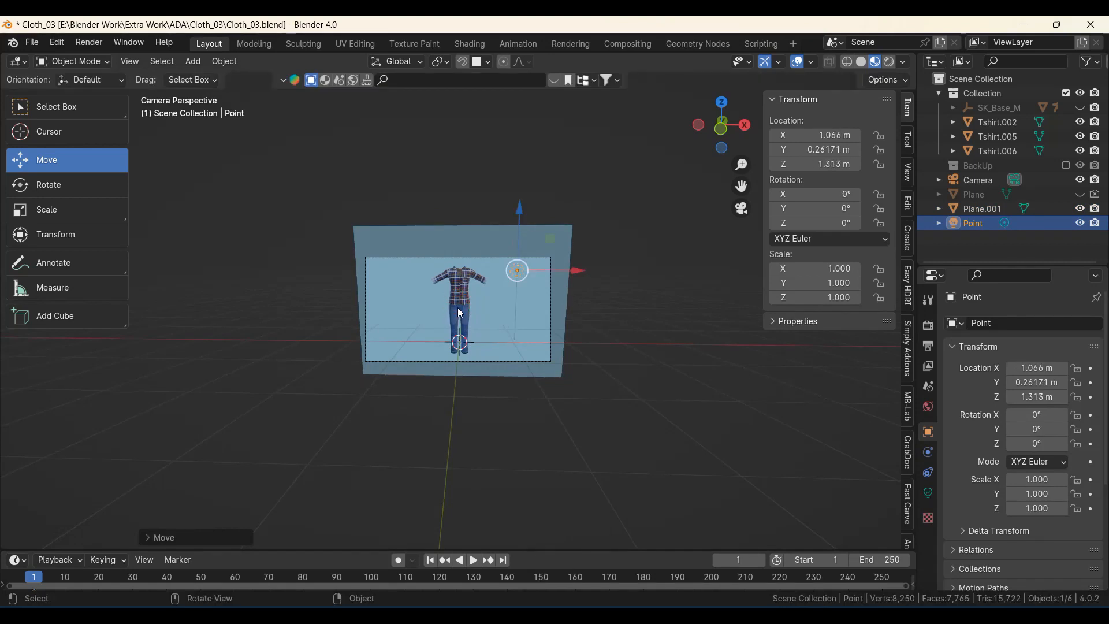
- Set the scene's render engine to EEVEE
scroll(529, 300, up, 2)
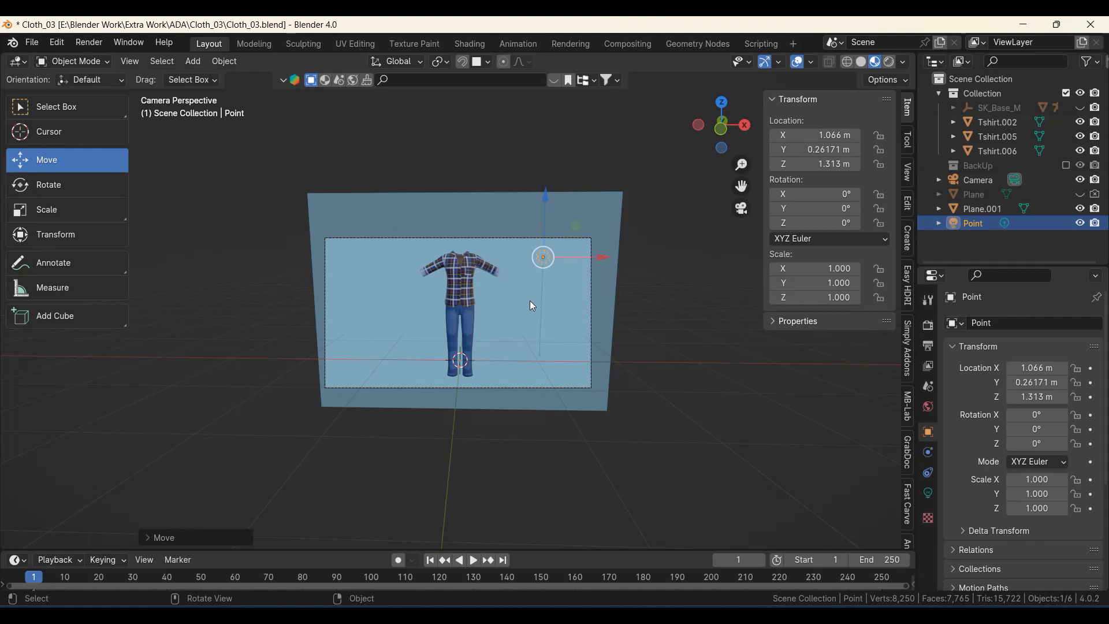
scroll(473, 355, down, 3)
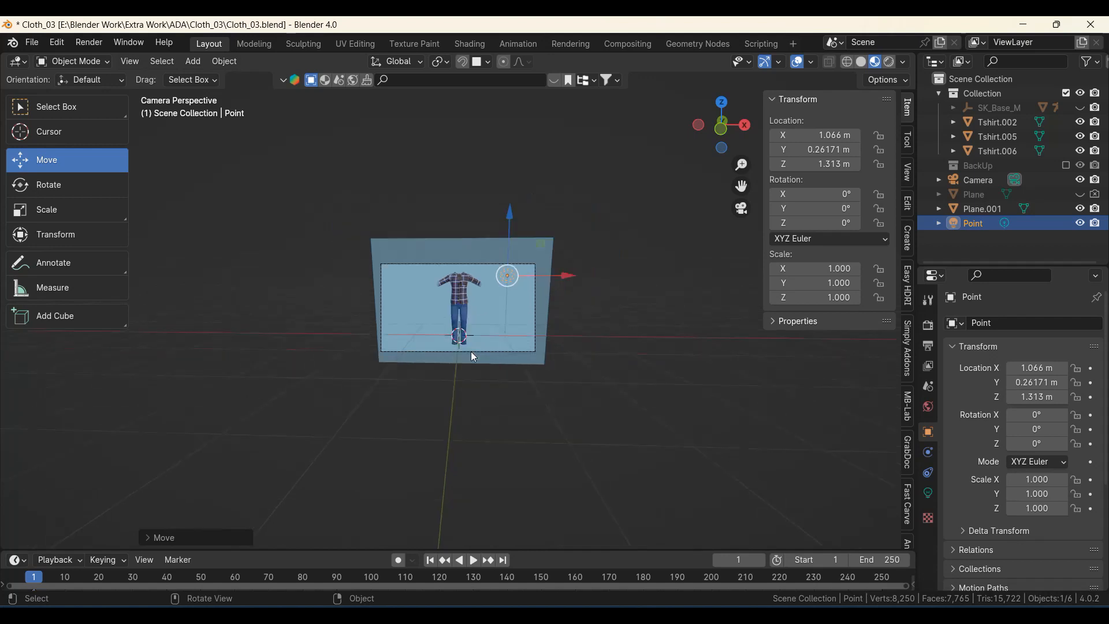
scroll(468, 360, up, 5)
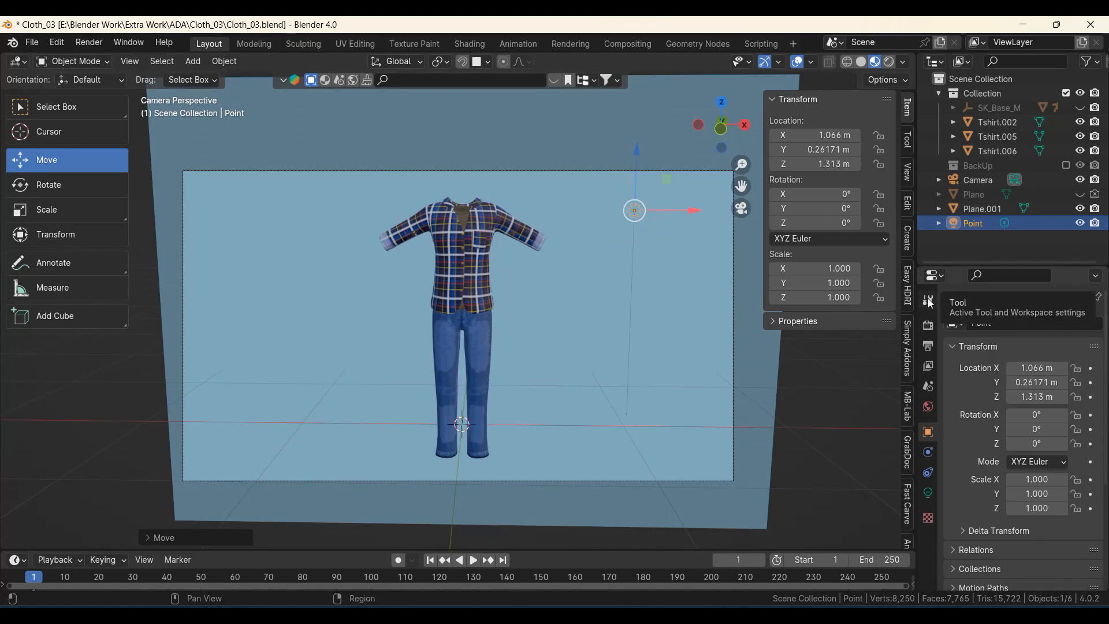
click(930, 326)
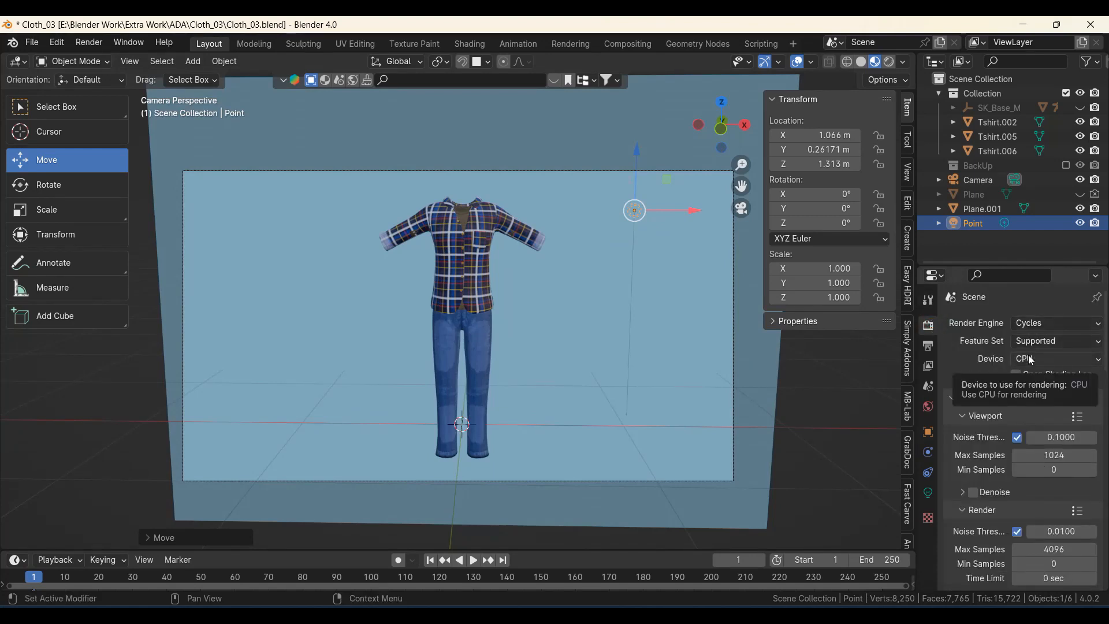
click(1030, 326)
click(1033, 345)
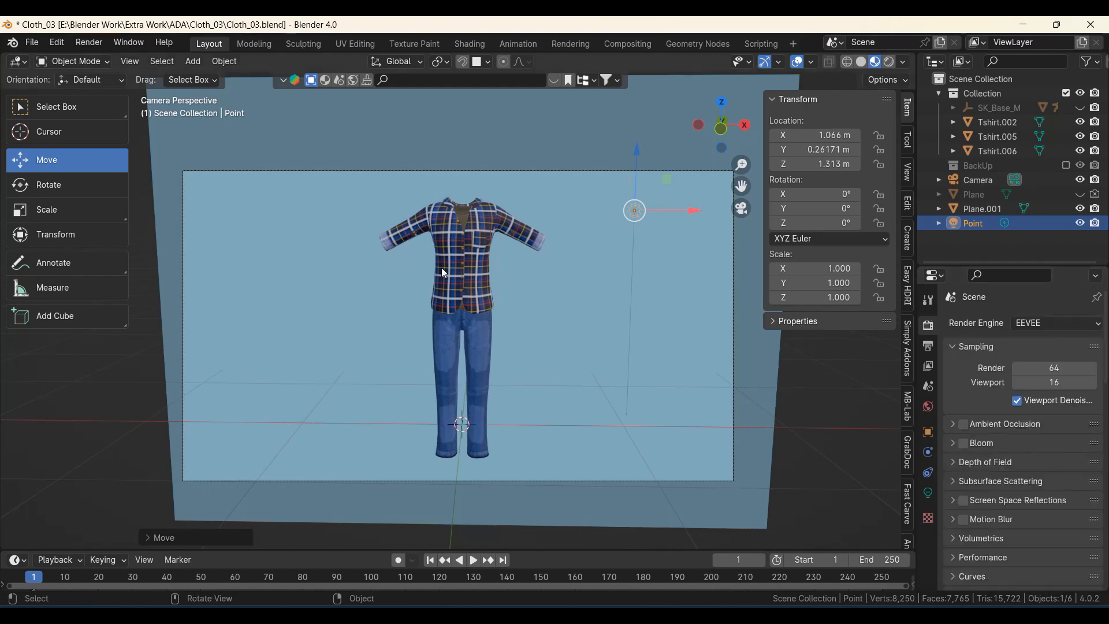
scroll(493, 286, up, 1)
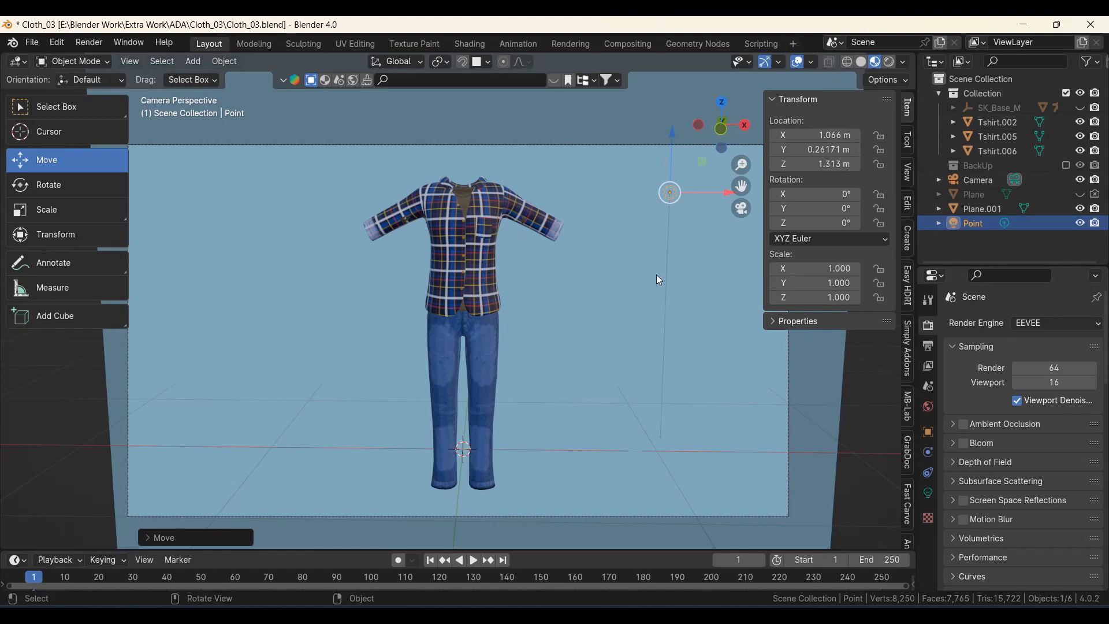
click(1041, 323)
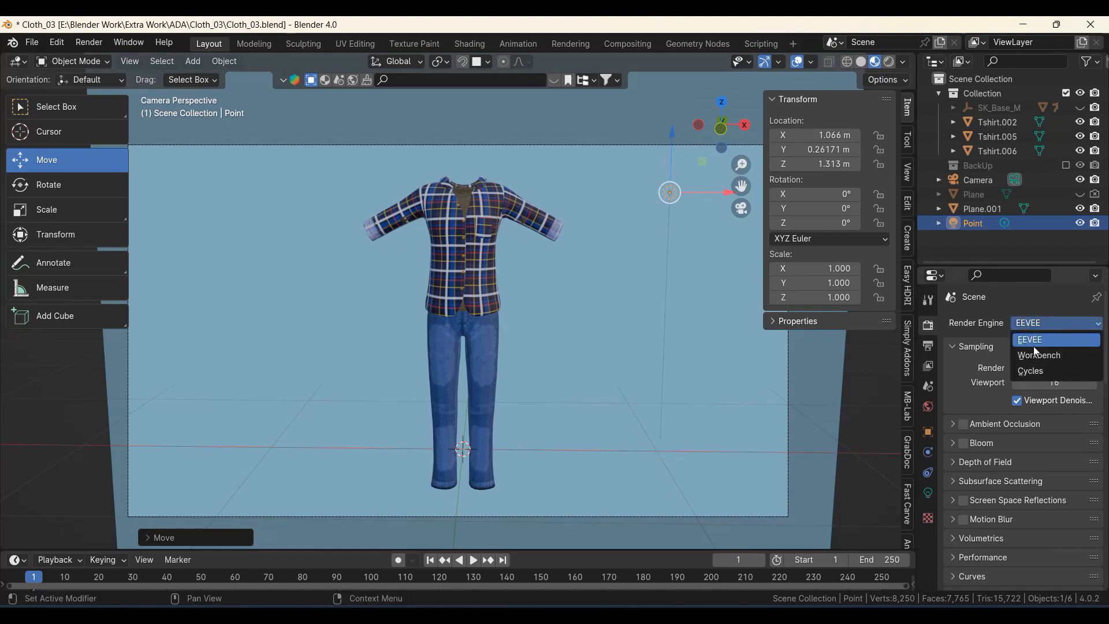
scroll(442, 245, down, 3)
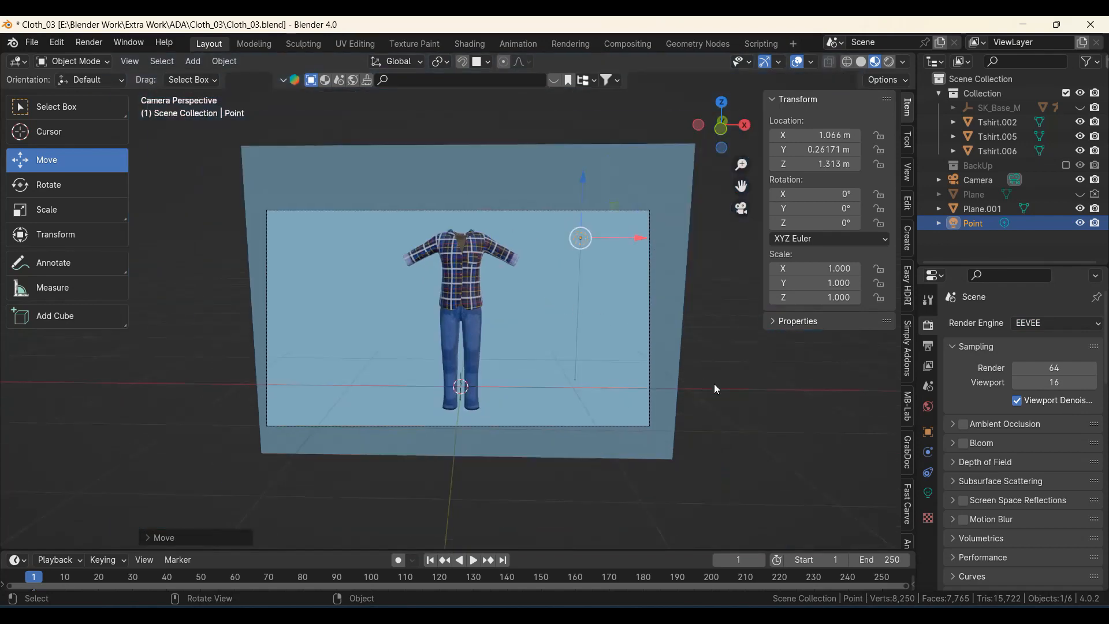
- Deselect the point light and examine the shirt up close in the camera view
click(706, 357)
scroll(681, 277, up, 2)
shift+middle_drag(644, 190, 586, 246)
scroll(586, 246, up, 4)
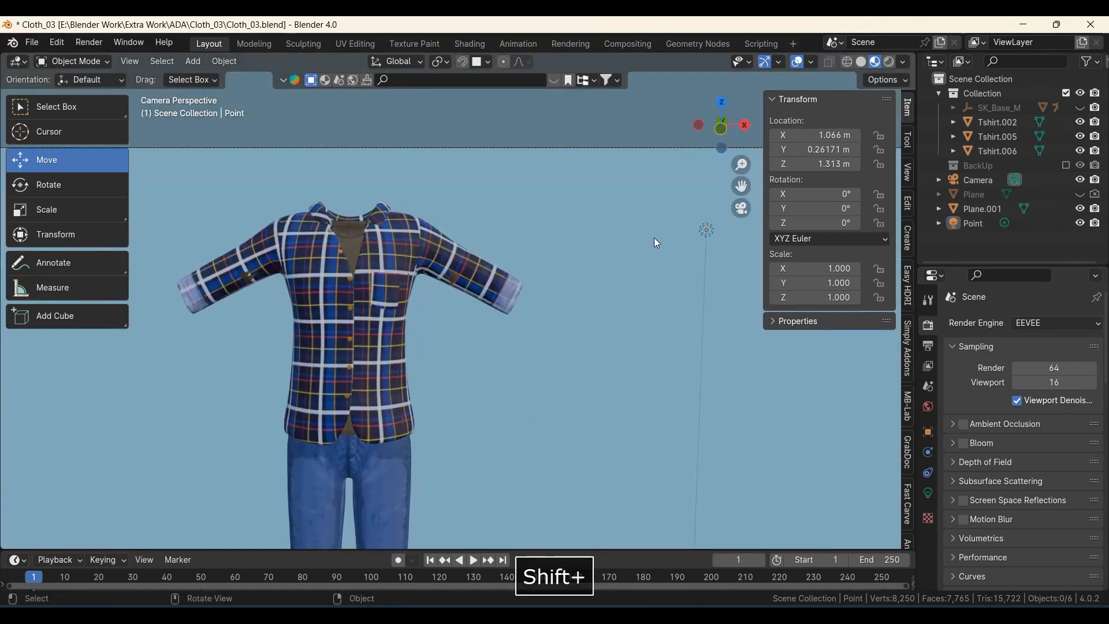
- Preview the scene in rendered shading and move the point light to about X 0.98, Y 0.28, Z 1.43 m
click(706, 230)
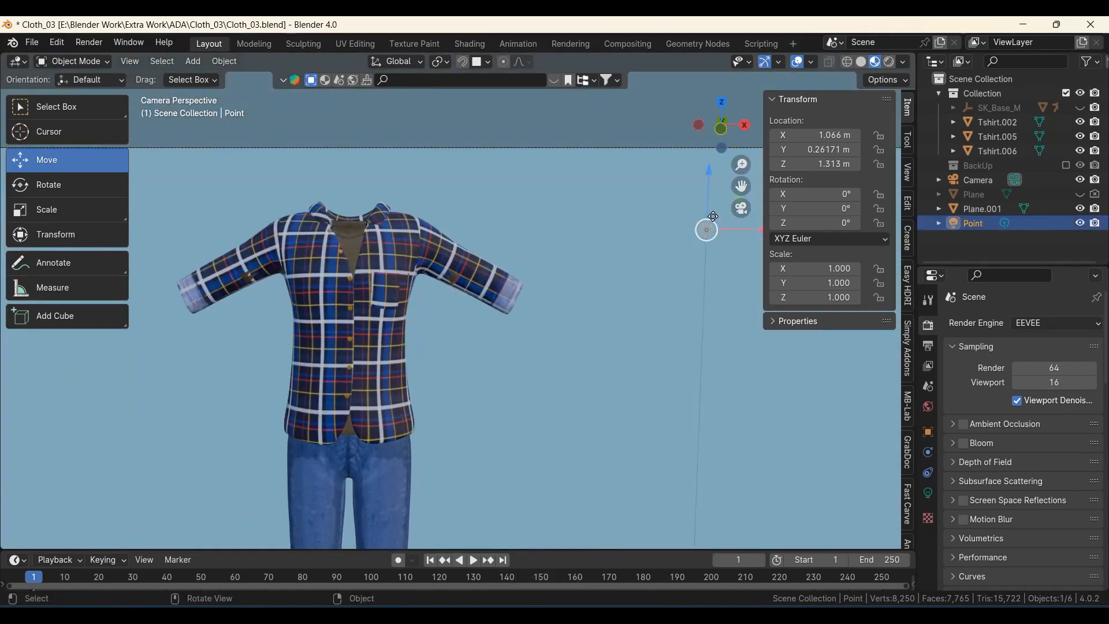
click(889, 62)
scroll(542, 269, down, 2)
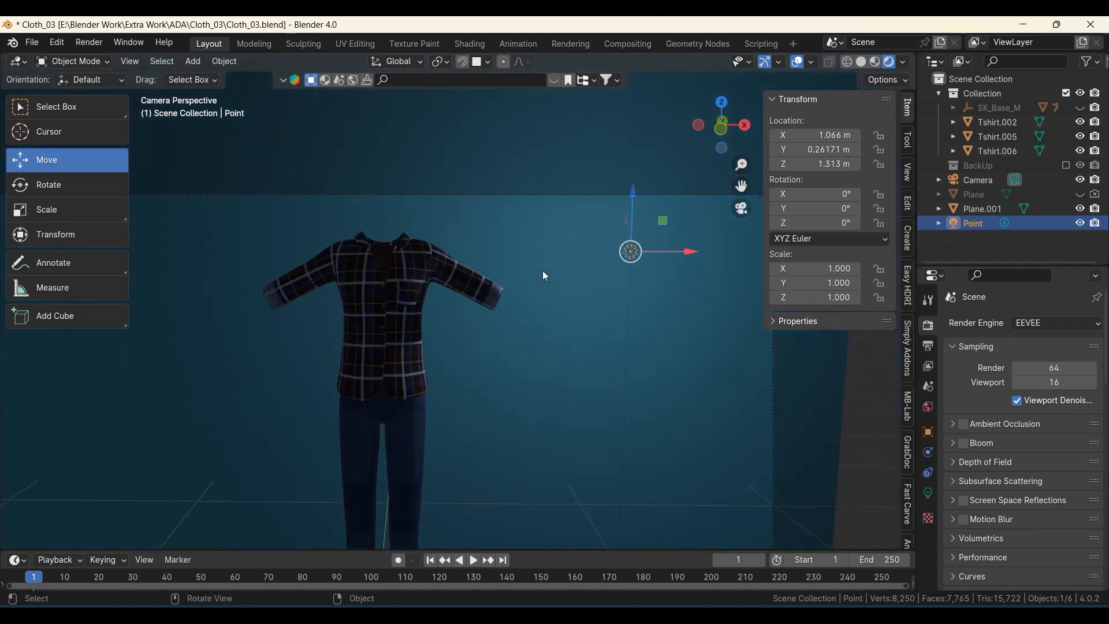
shift+middle_drag(491, 330, 516, 307)
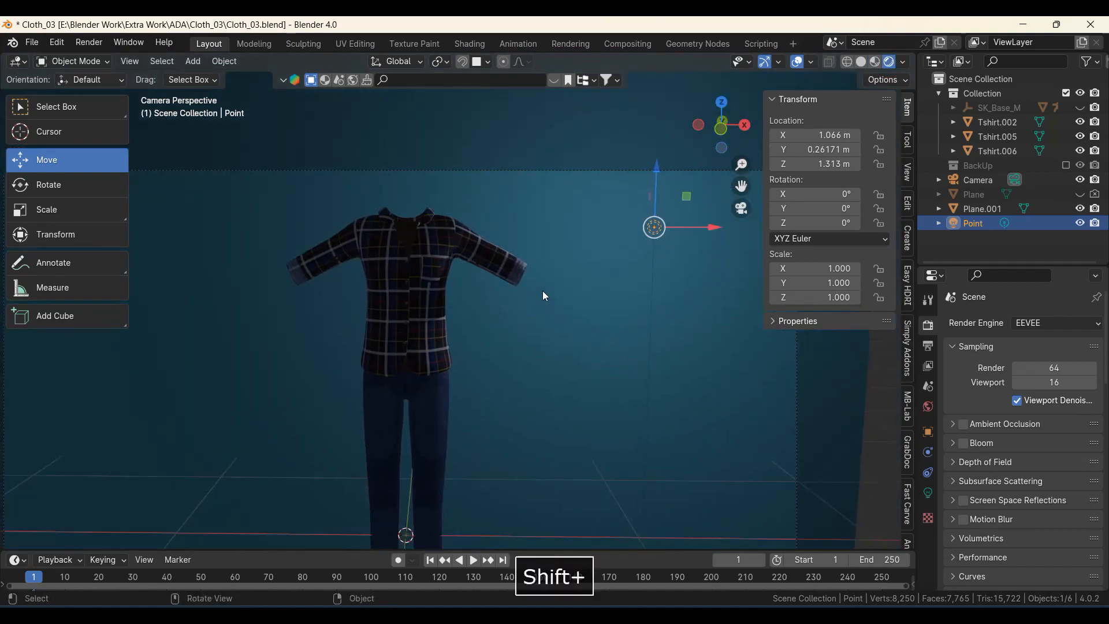
key(g)
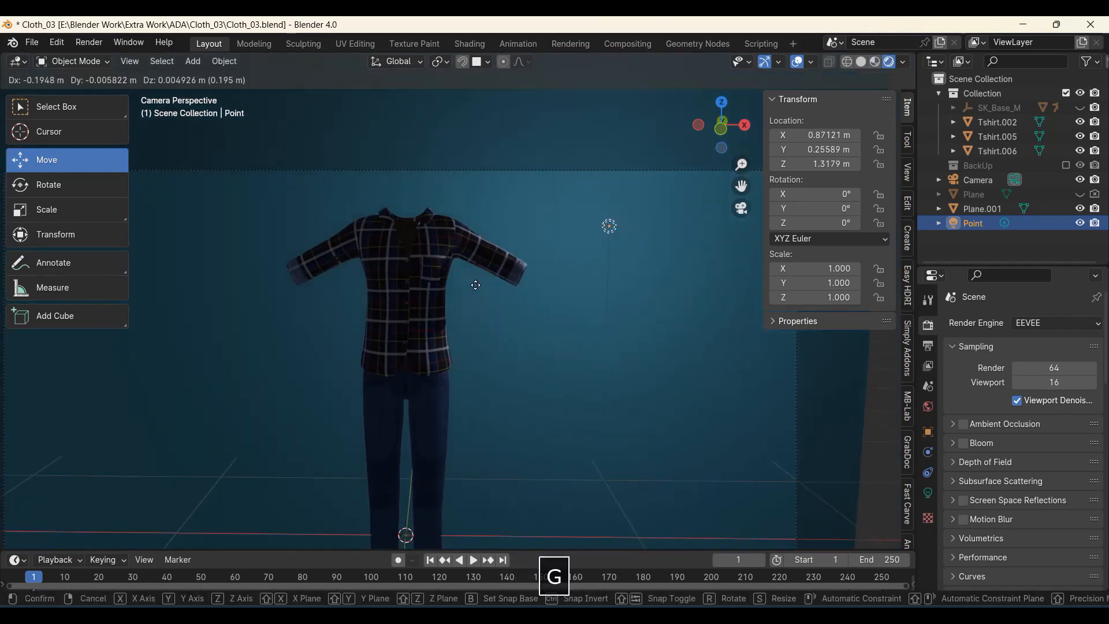
click(503, 259)
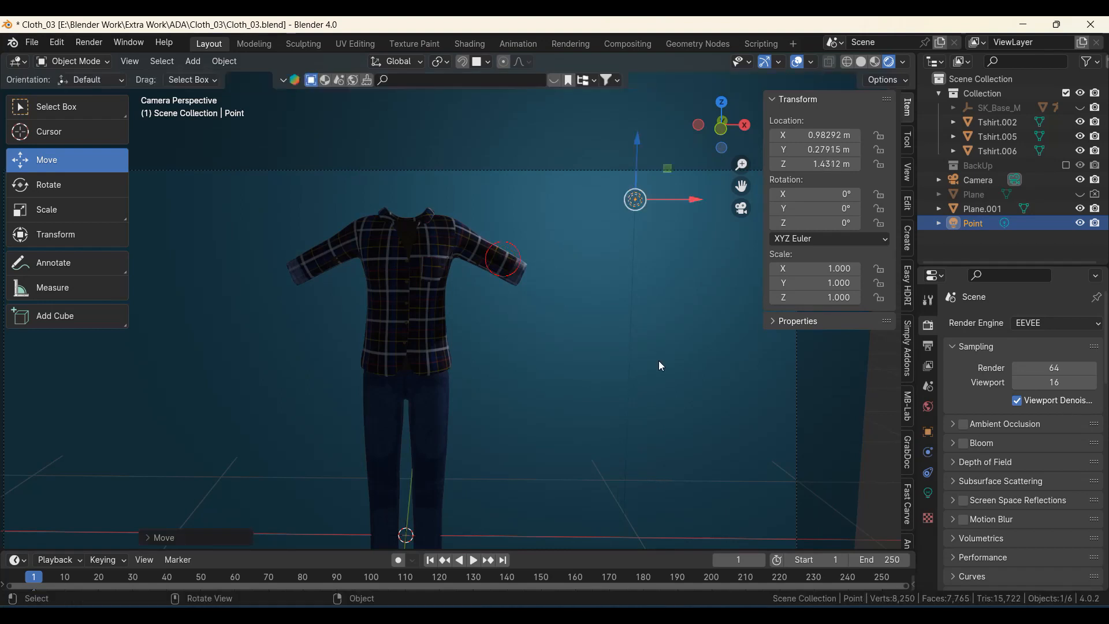
- Try the Spot and Area types on the point light and return it to Point
click(928, 492)
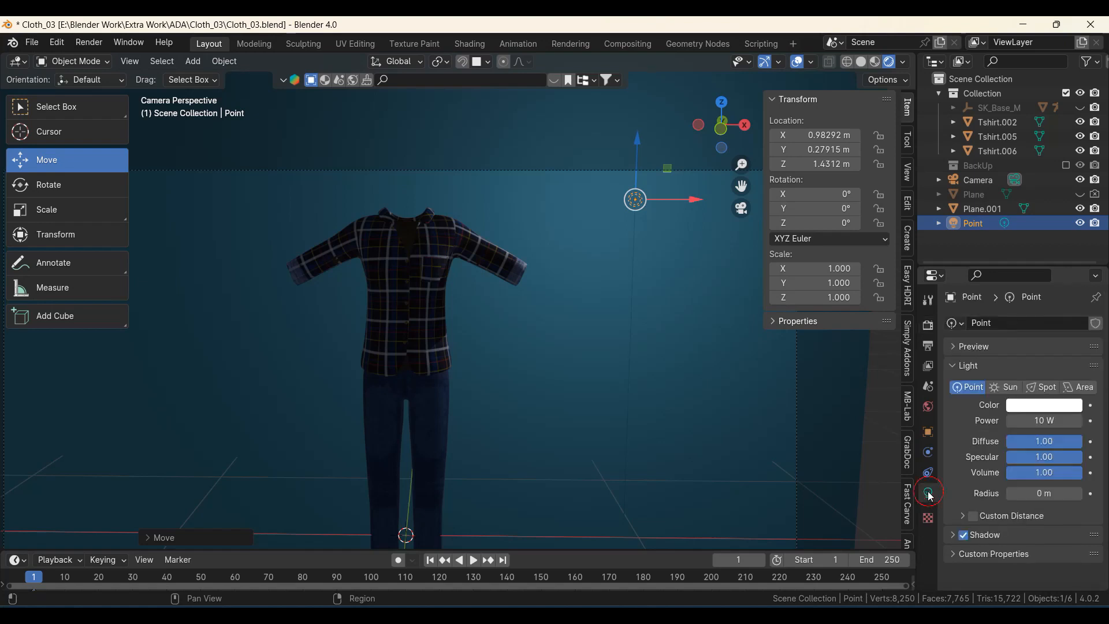
click(1012, 393)
click(1042, 388)
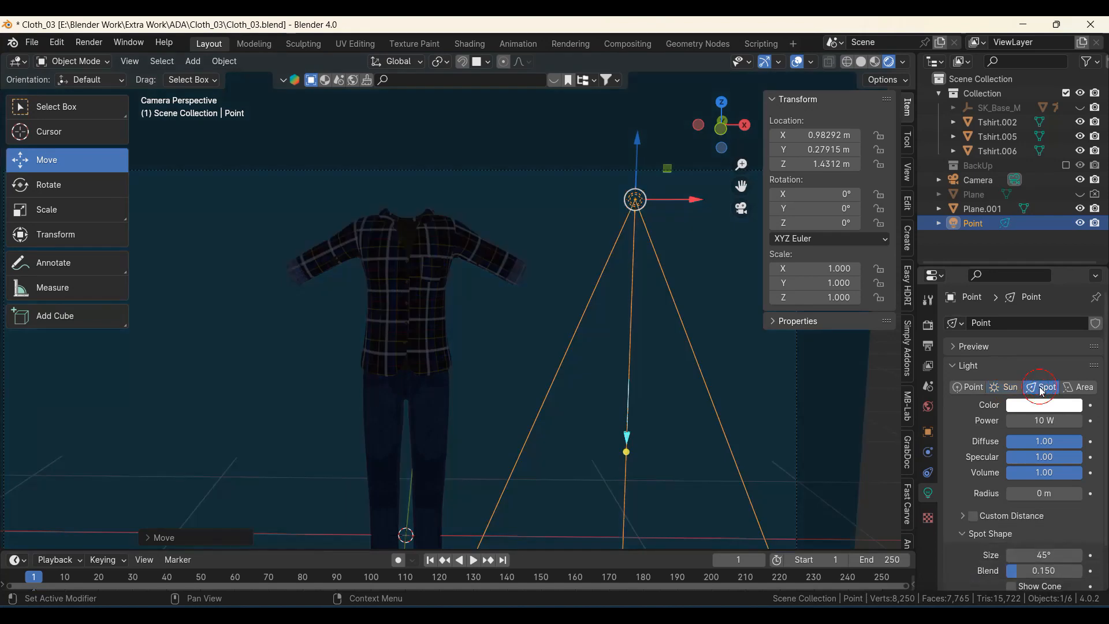
click(1085, 387)
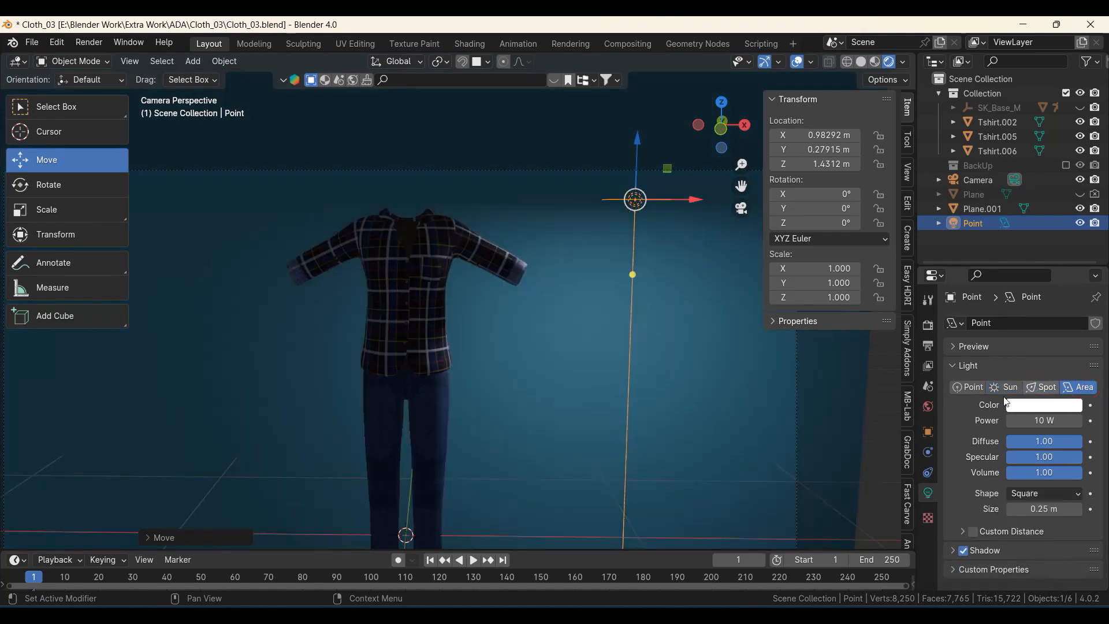
click(970, 388)
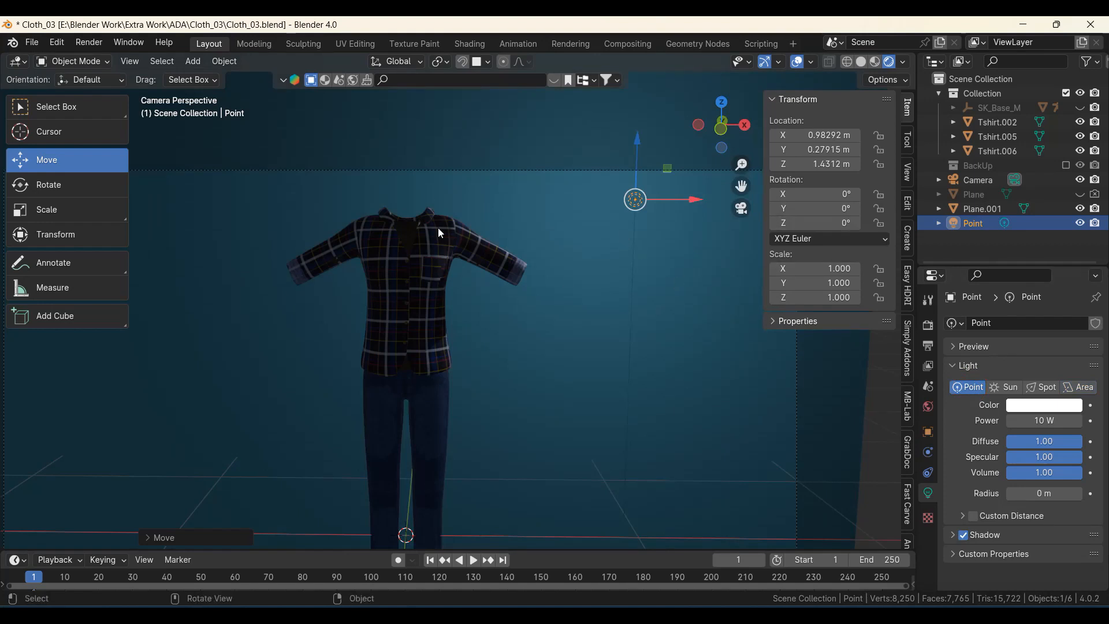
- Try a power of 1000 W on the point light and reduce it to 500 W
click(1033, 421)
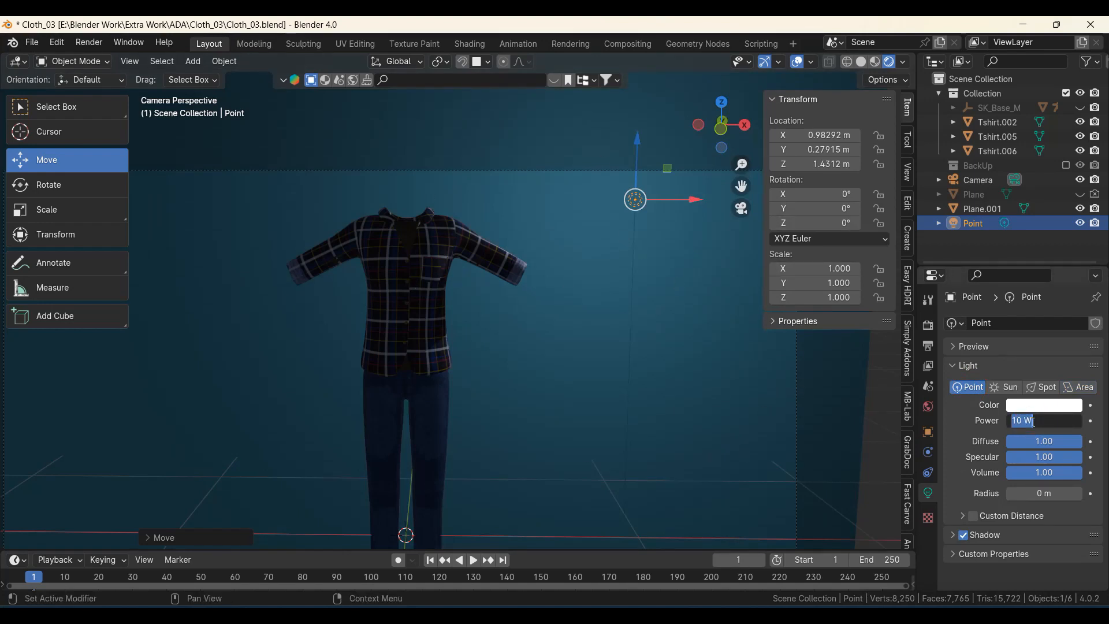
text(100)
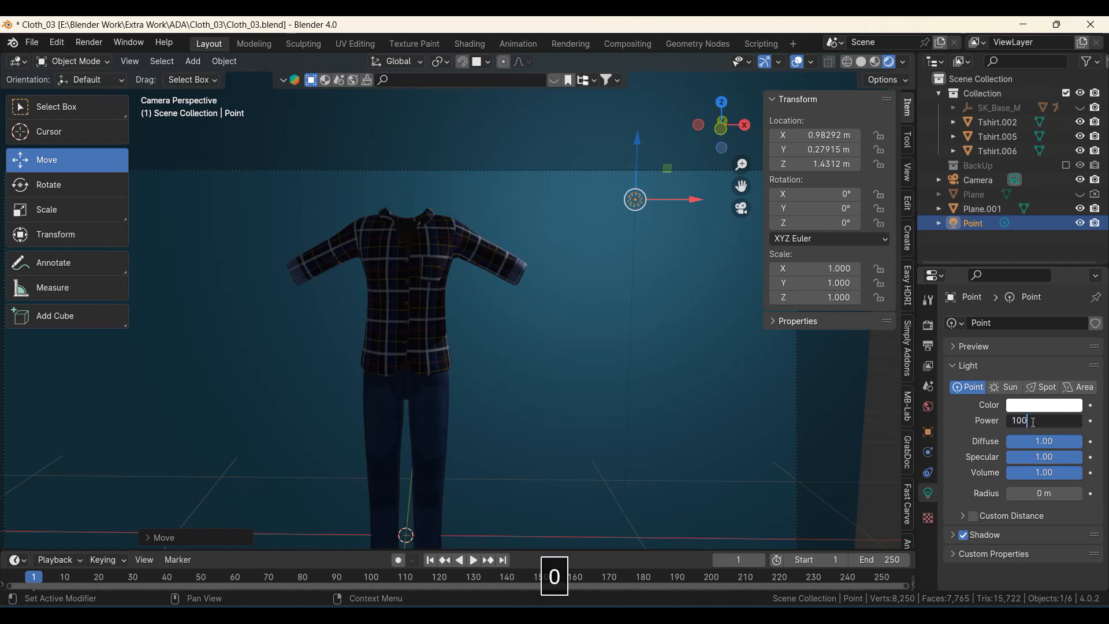
key(Return)
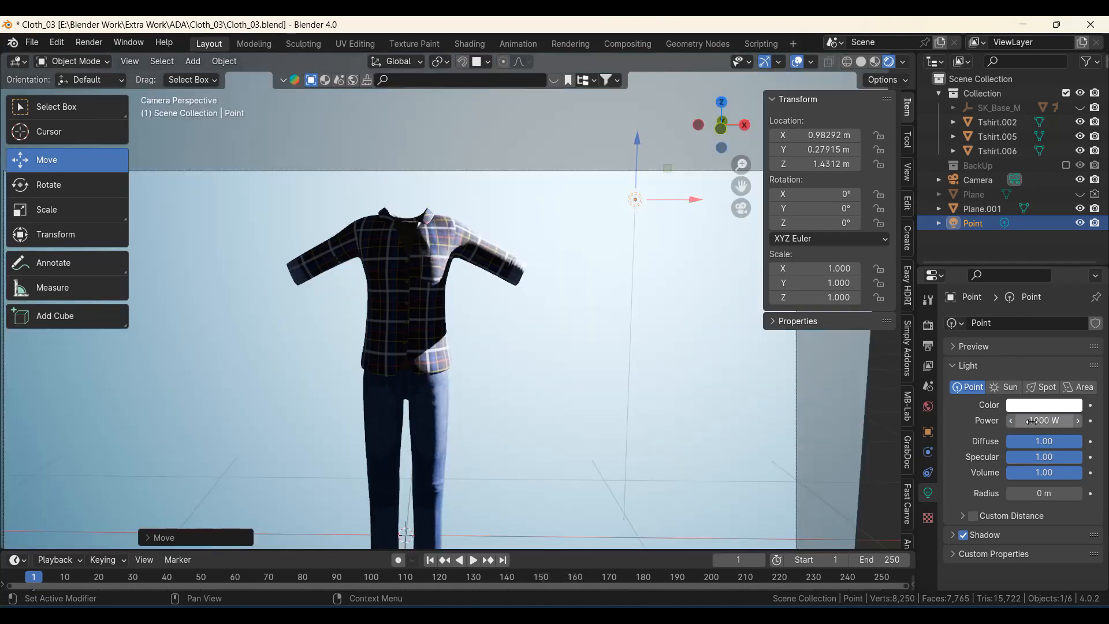
click(1032, 421)
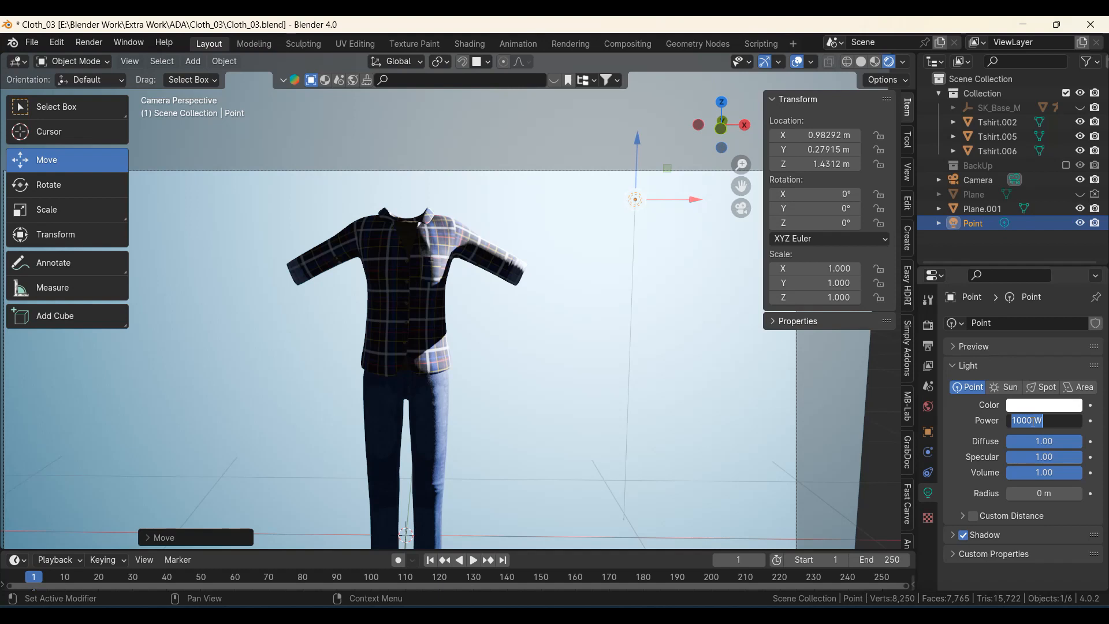
text(500)
key(Return)
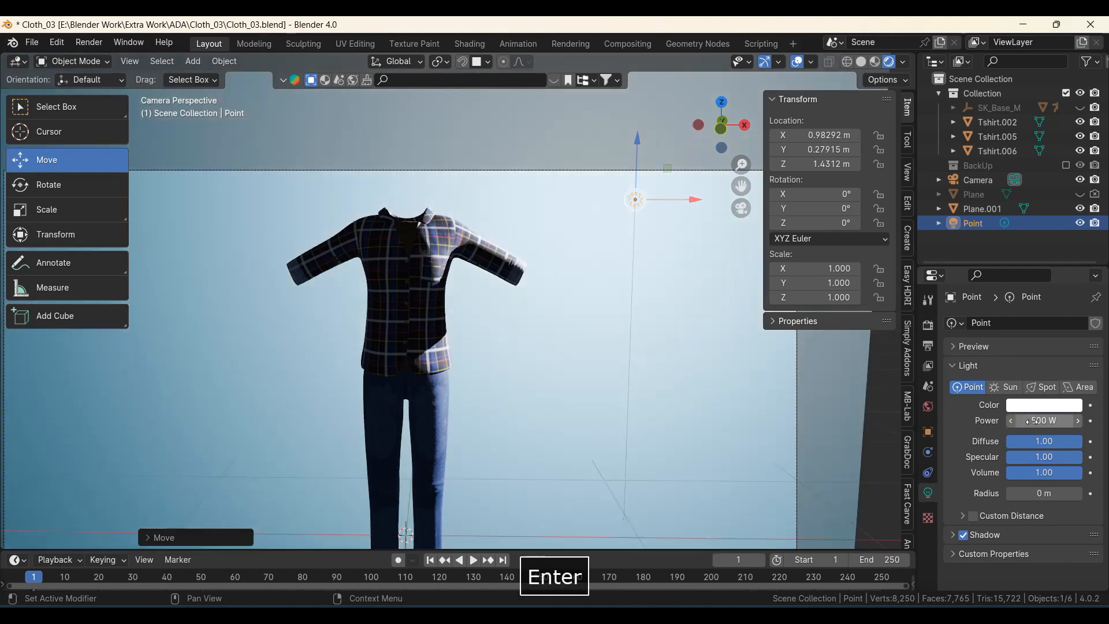
- Try the Cycles render engine on the scene and switch back to EEVEE
click(927, 327)
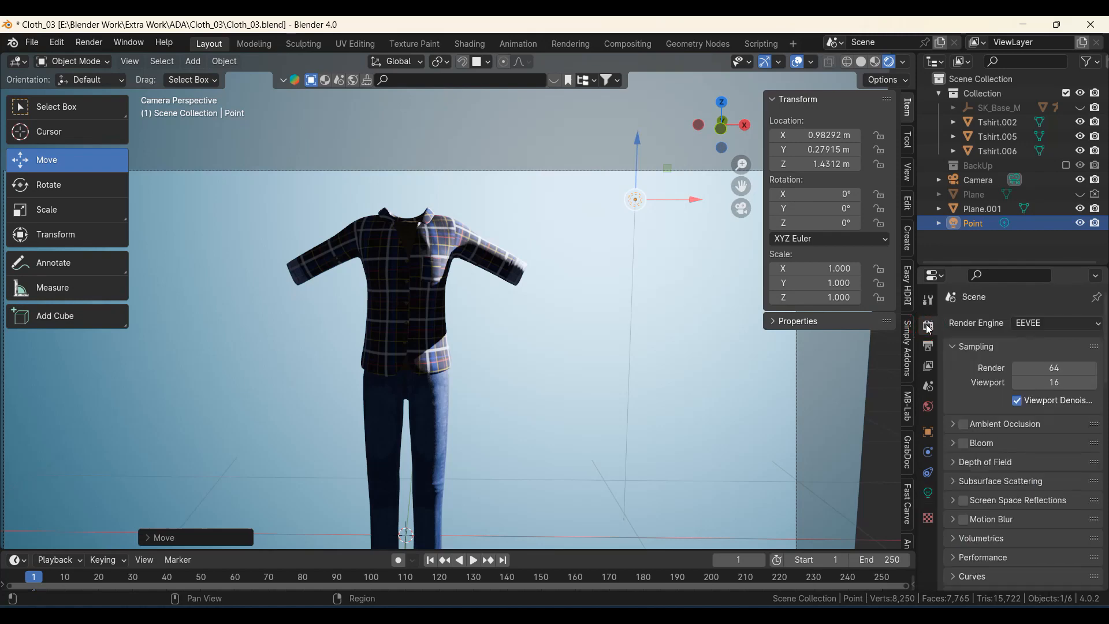
click(1027, 324)
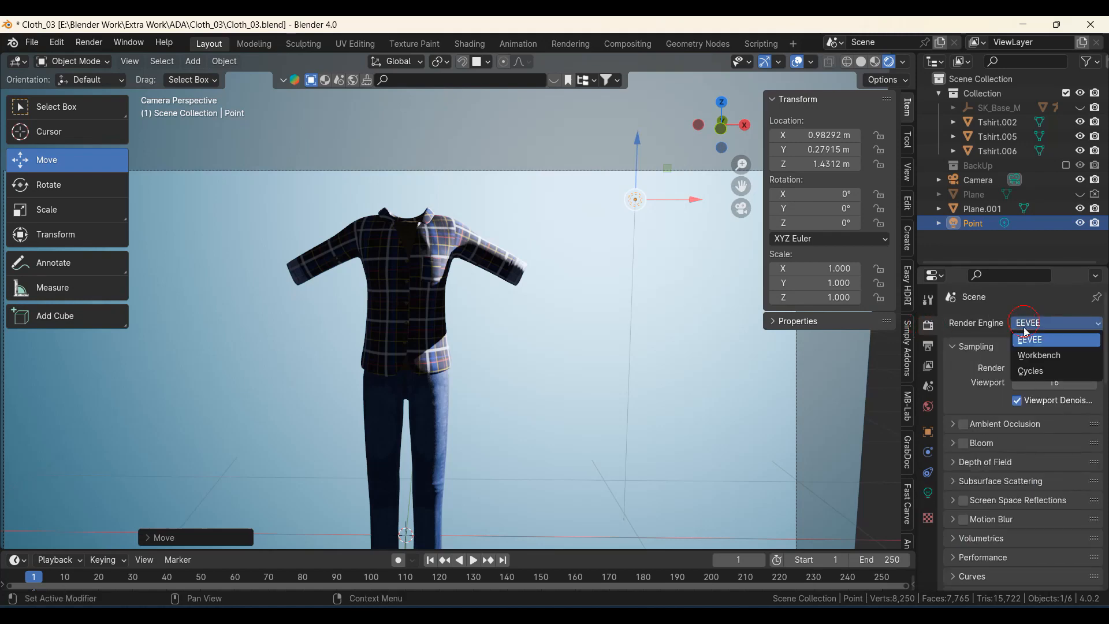
click(1026, 372)
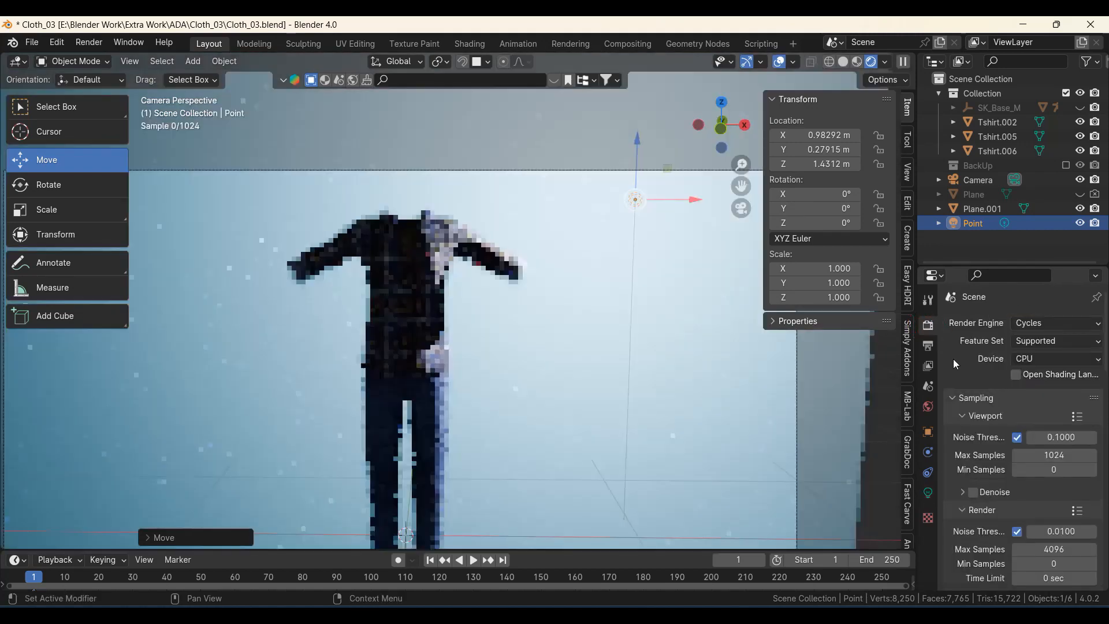
click(1028, 324)
click(1029, 341)
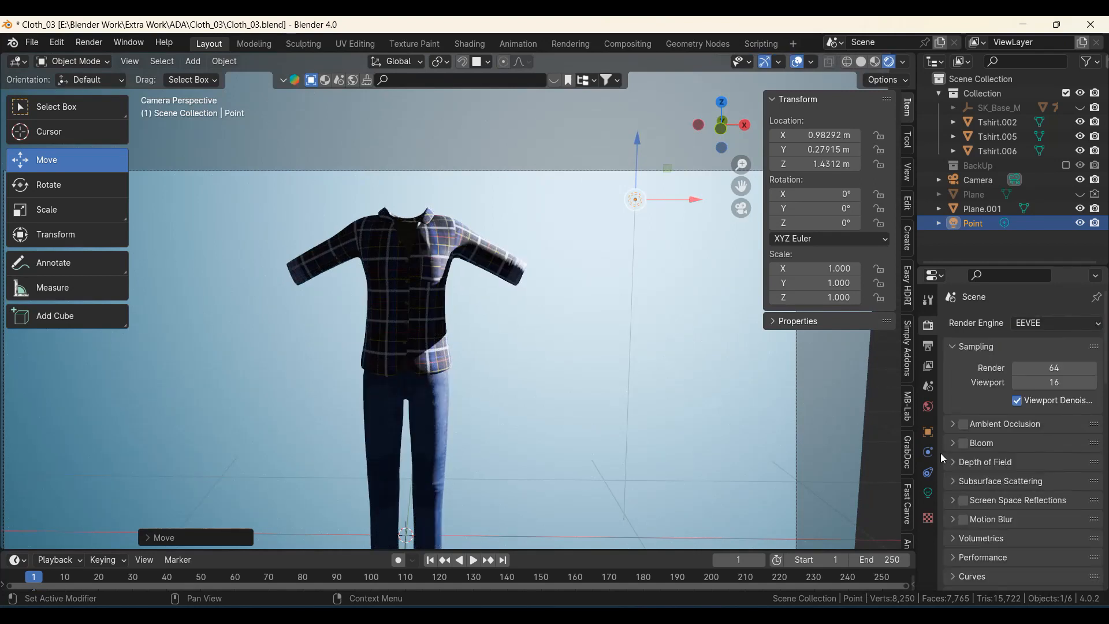
- Set the point light's power to 150 W
click(927, 492)
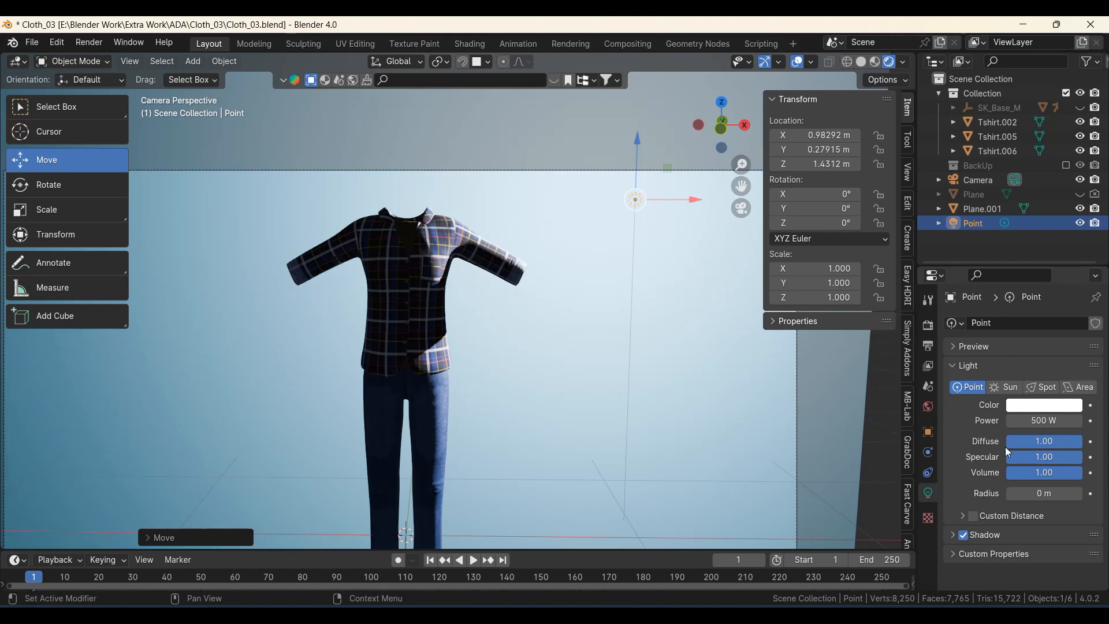
click(1020, 421)
text(150)
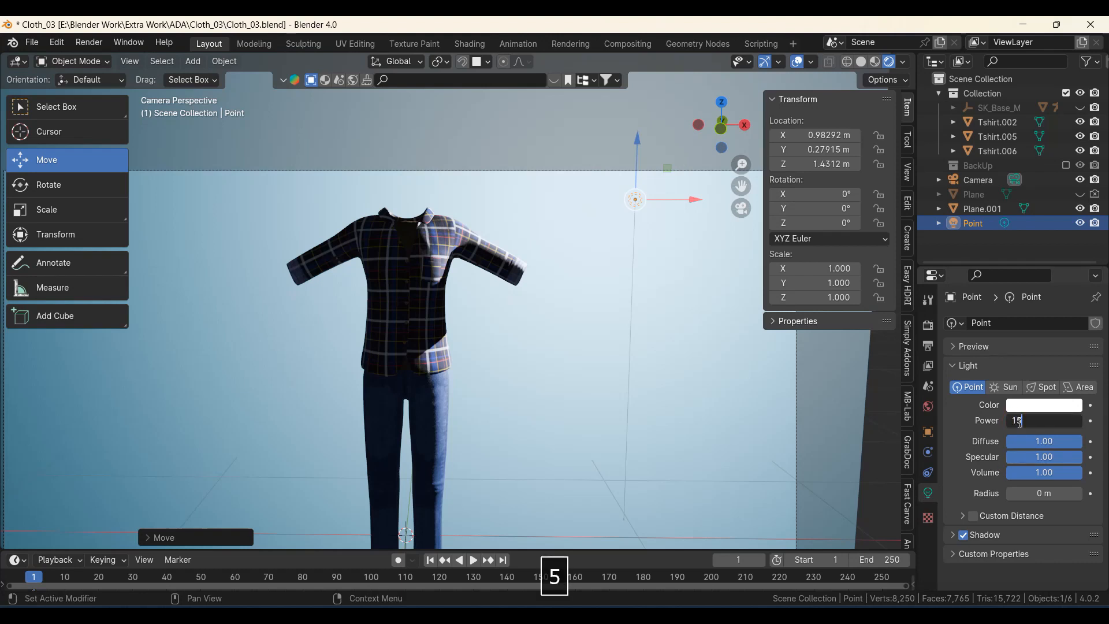
key(Return)
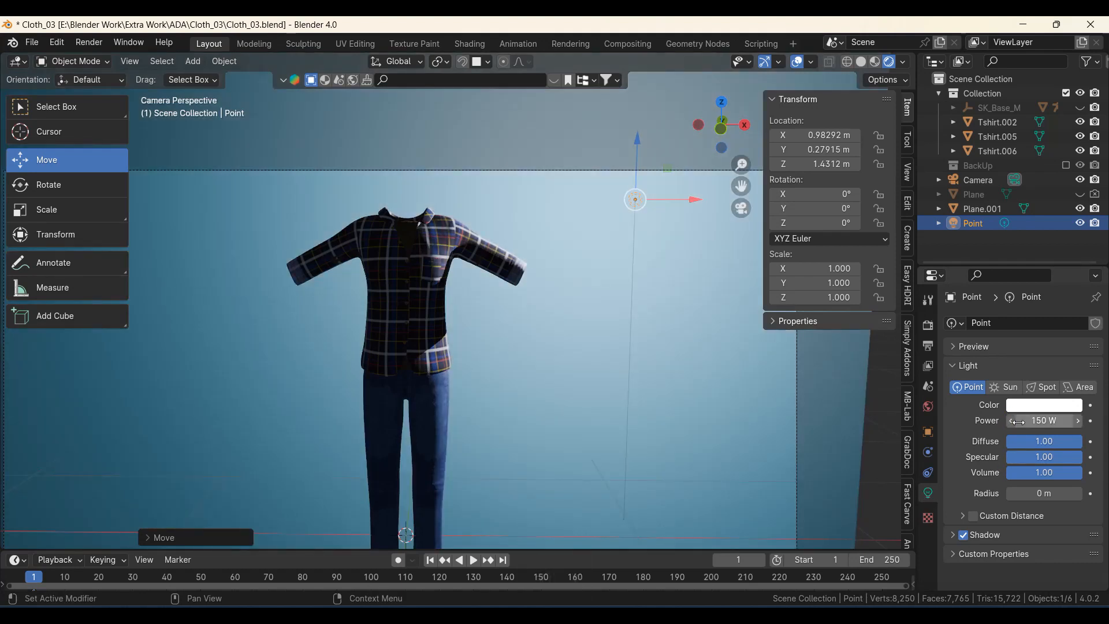
- Move the point light in front of the outfit, to about X 1.10, Y -1.25 m, and return to the camera view
scroll(627, 276, down, 3)
middle_drag(627, 275, 531, 373)
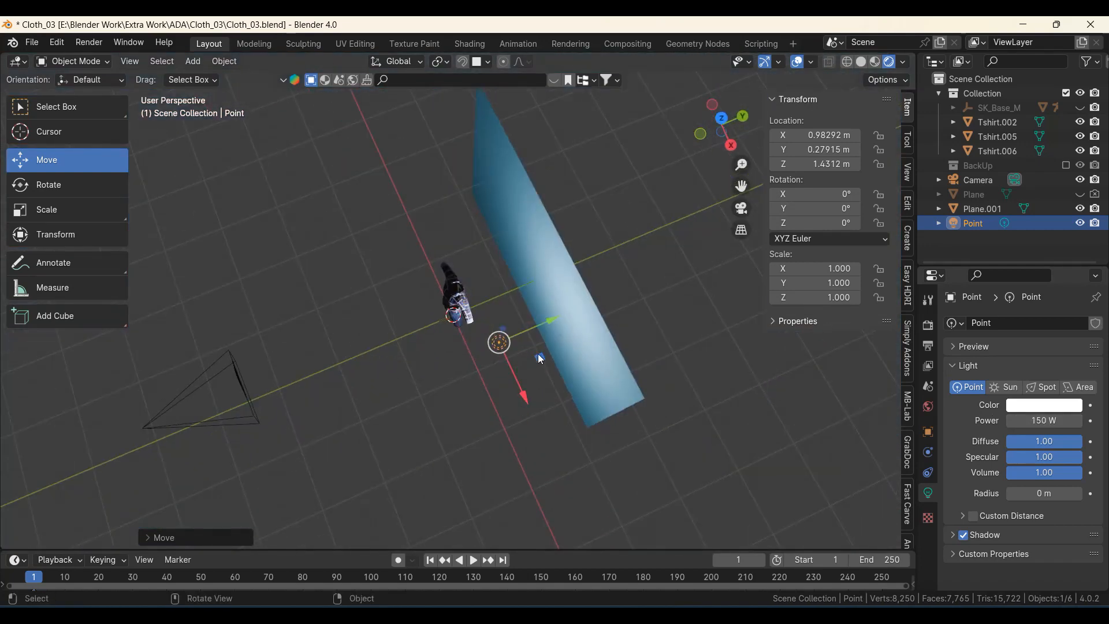
key(g)
click(437, 409)
middle_drag(437, 409, 521, 314)
key(KP_0)
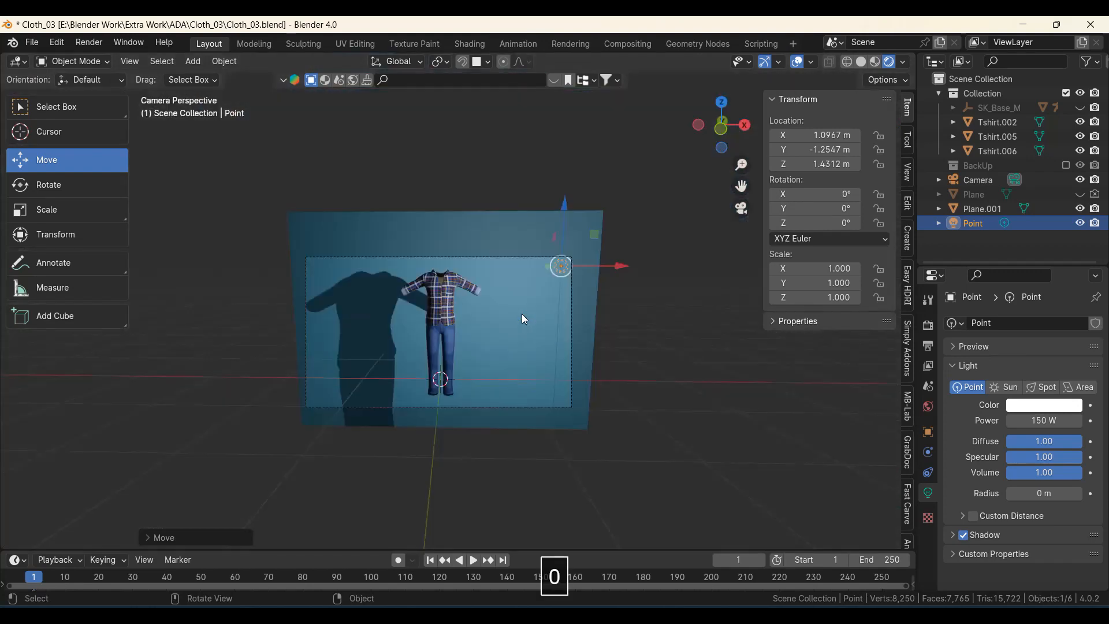
- Raise the point light's power to 250 W
scroll(517, 317, up, 4)
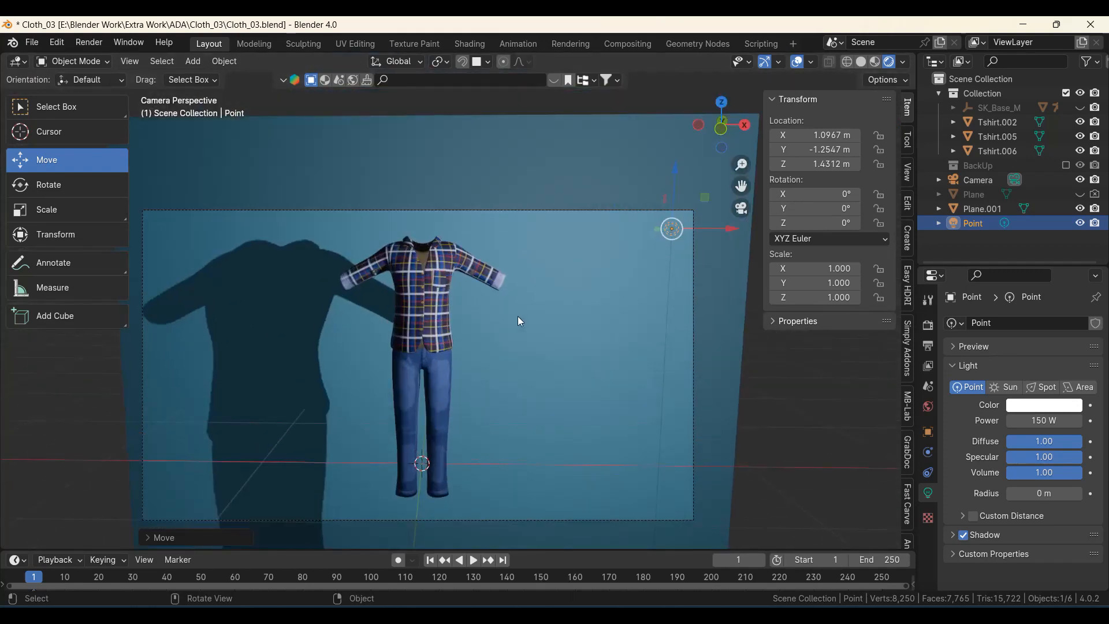
scroll(520, 321, up, 2)
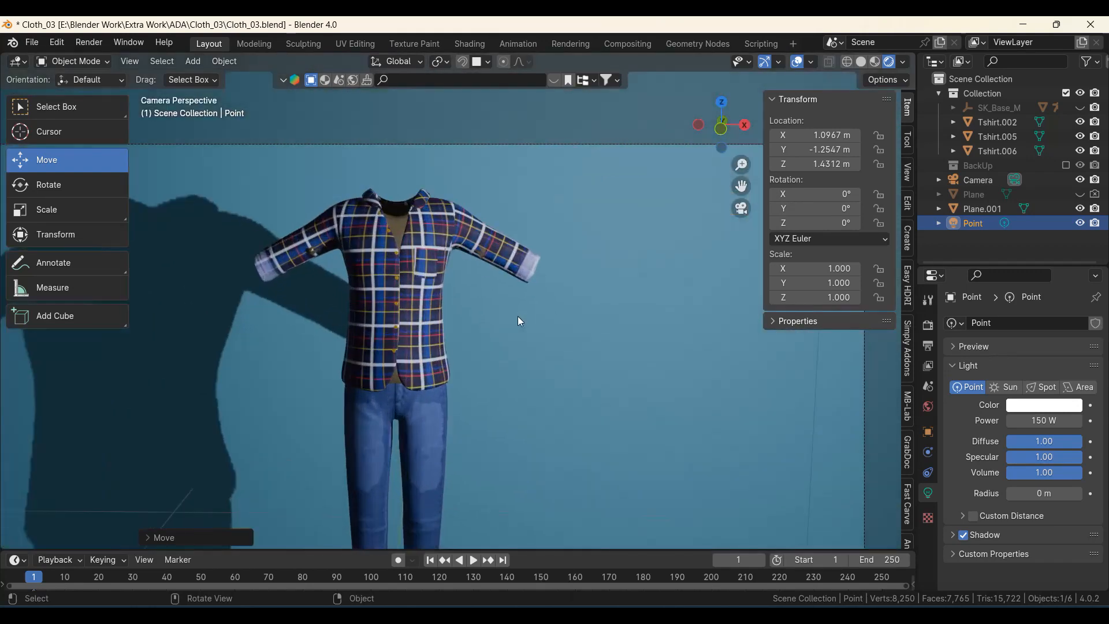
click(1037, 421)
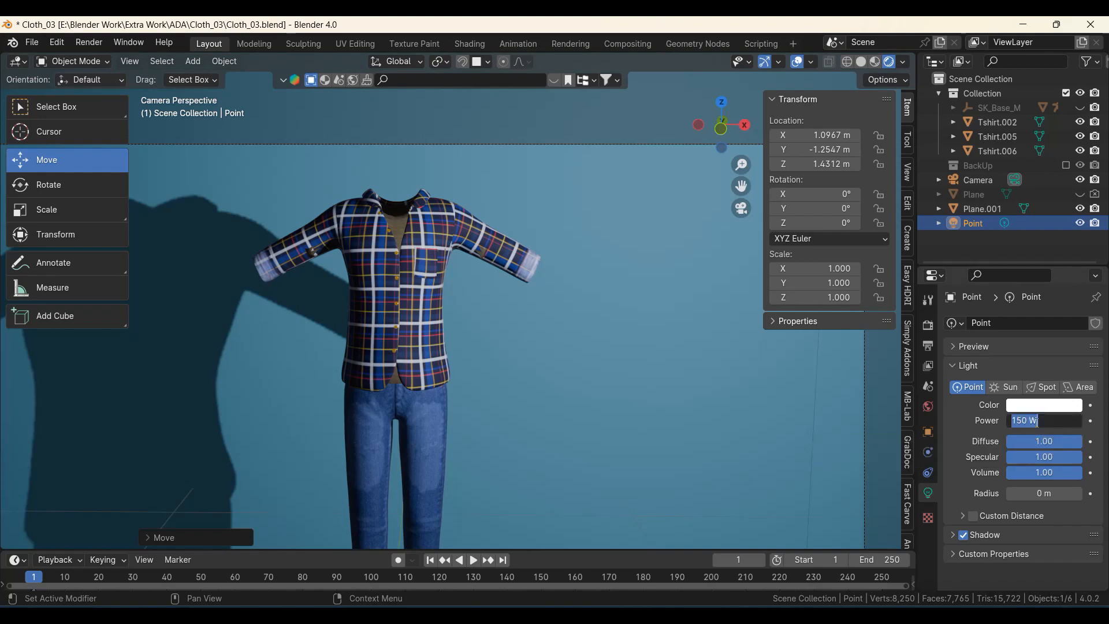
text(2)
key(Return)
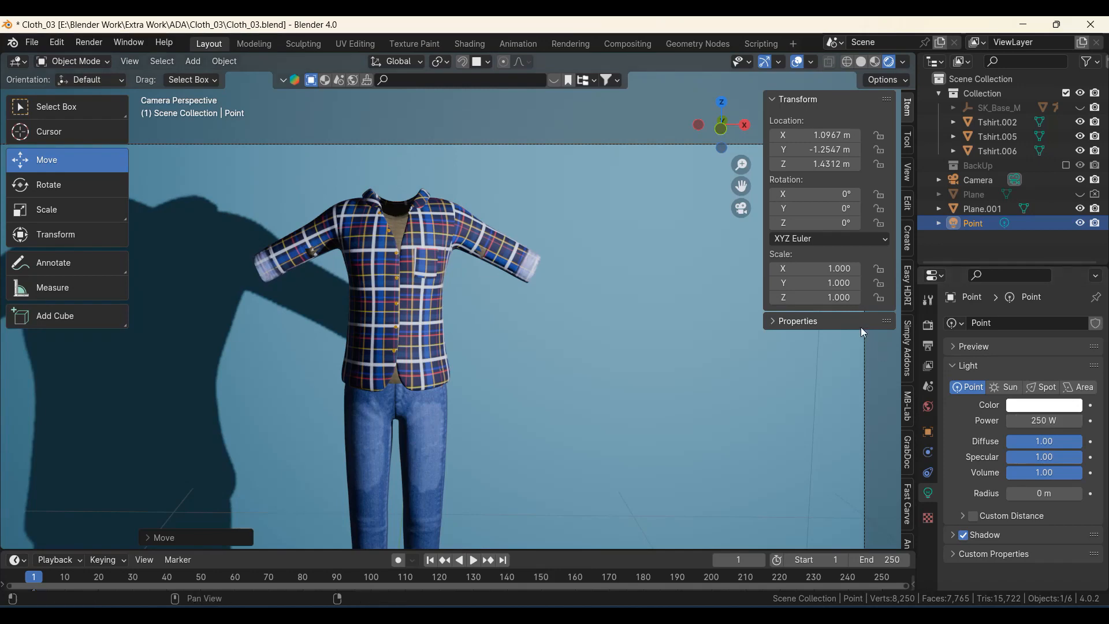
- Move the point light up and closer to the outfit, to about X 0.70, Y -1.24, Z 1.59 m
scroll(660, 379, down, 3)
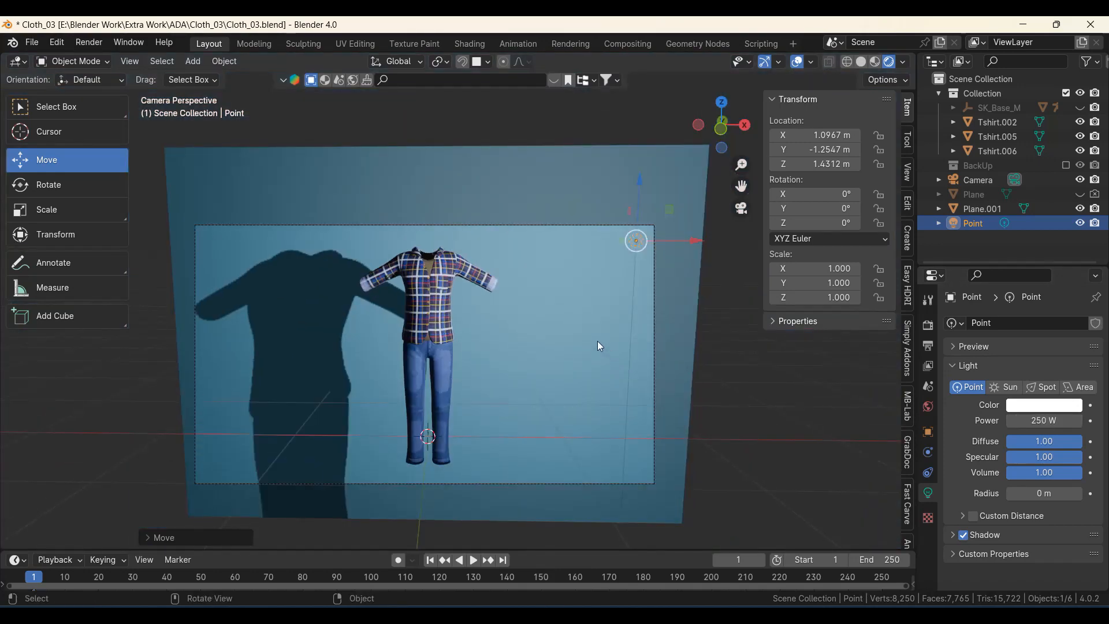
key(g)
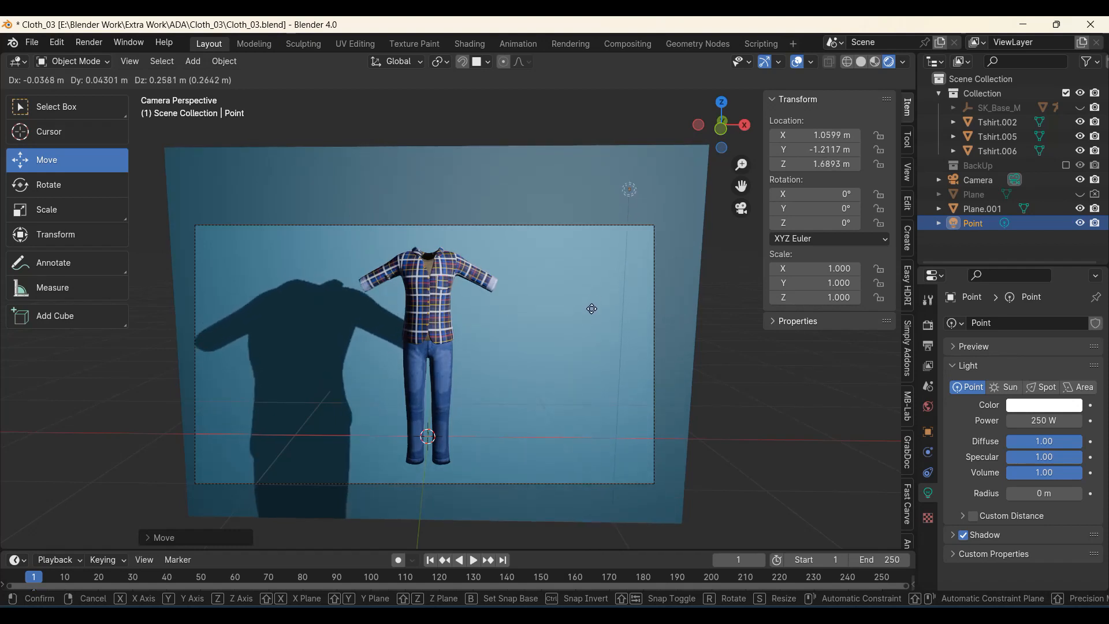
click(521, 331)
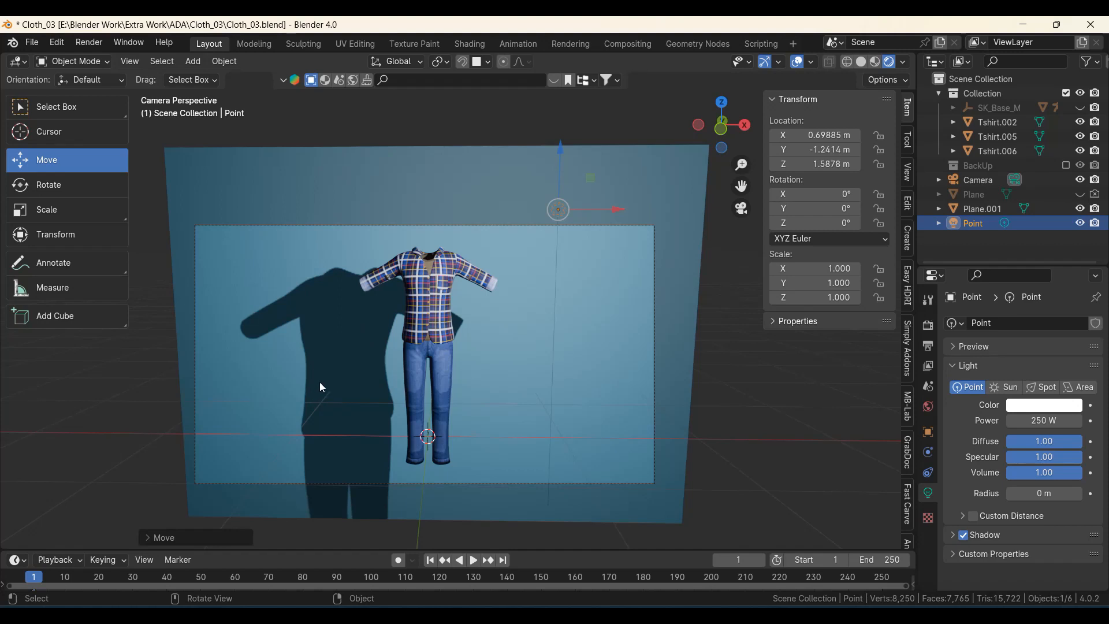
- Add an area light to the scene
scroll(448, 341, up, 2)
key(shift+a)
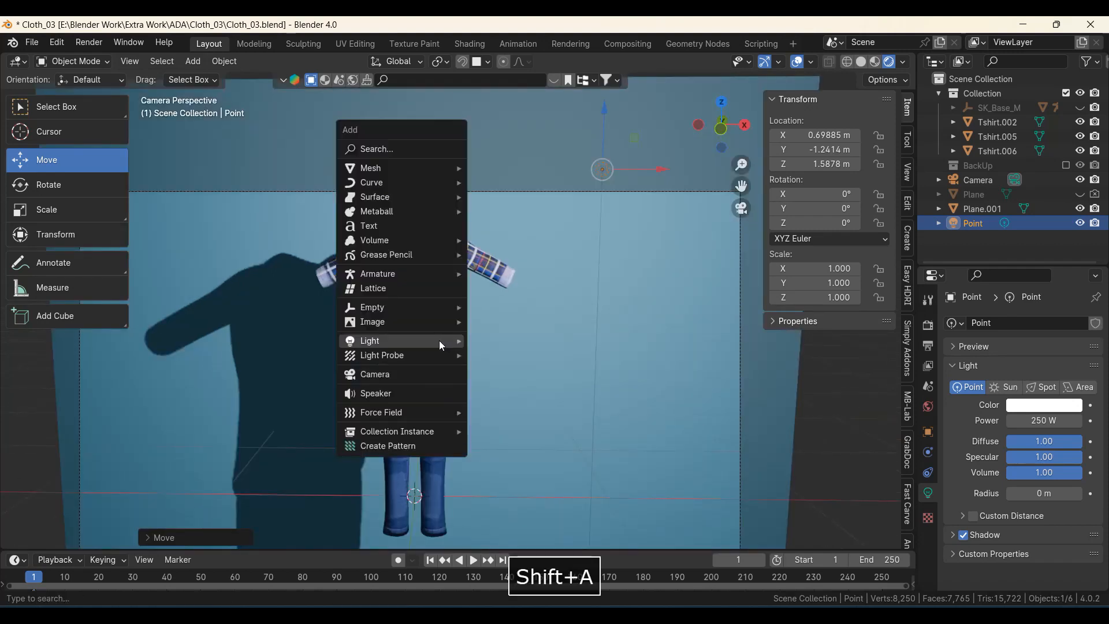
mouse_move(378, 341)
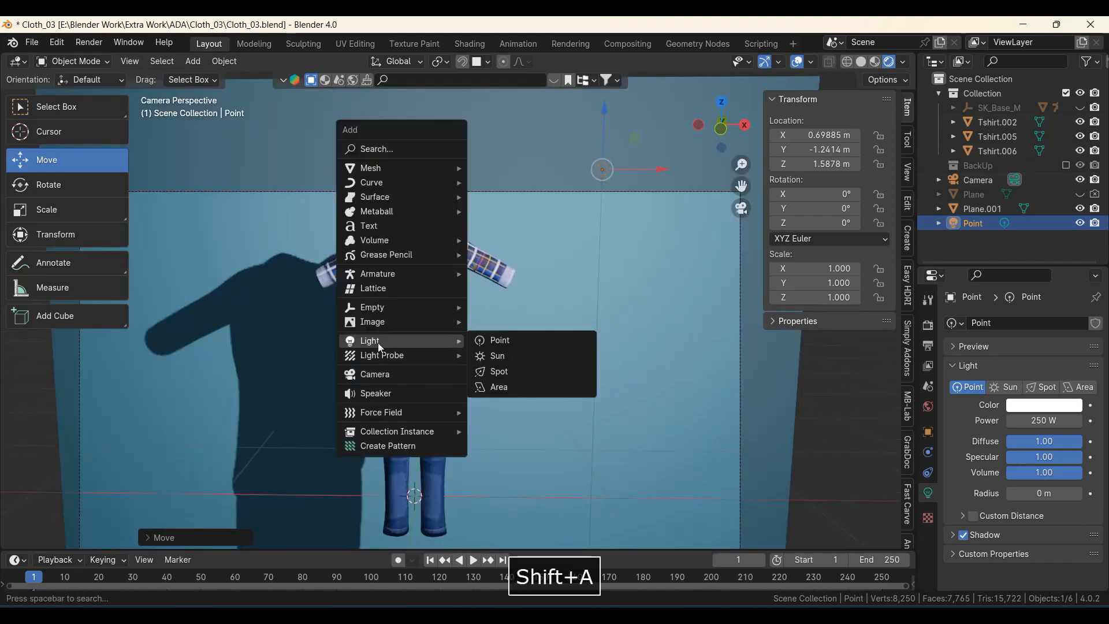
click(496, 387)
- Move the area light above and in front of the outfit, to about X -0.83, Y -1.74, Z 1.50 m
scroll(474, 379, down, 5)
shift+middle_drag(435, 386, 418, 364)
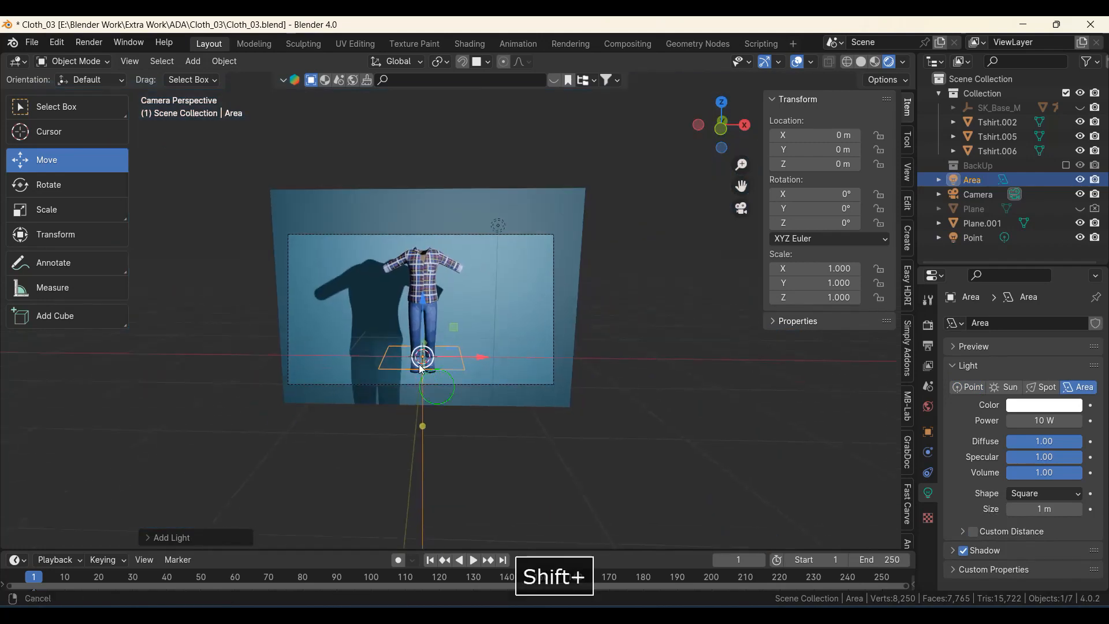
scroll(419, 364, up, 1)
key(g)
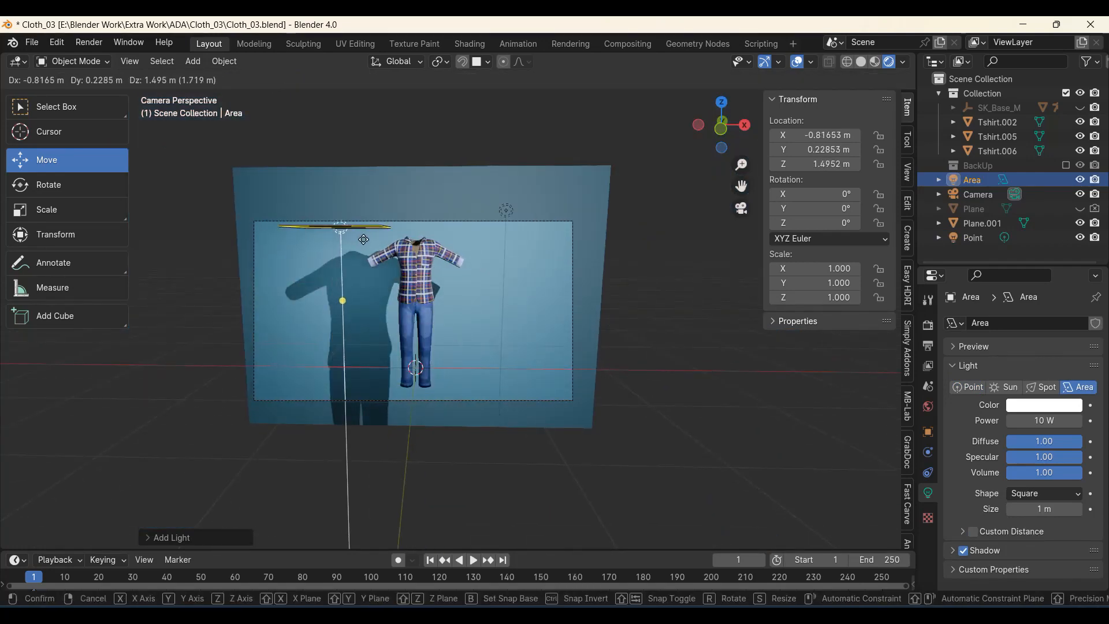
click(357, 235)
middle_drag(419, 284, 399, 301)
drag(501, 239, 343, 230)
shift+middle_drag(360, 293, 445, 227)
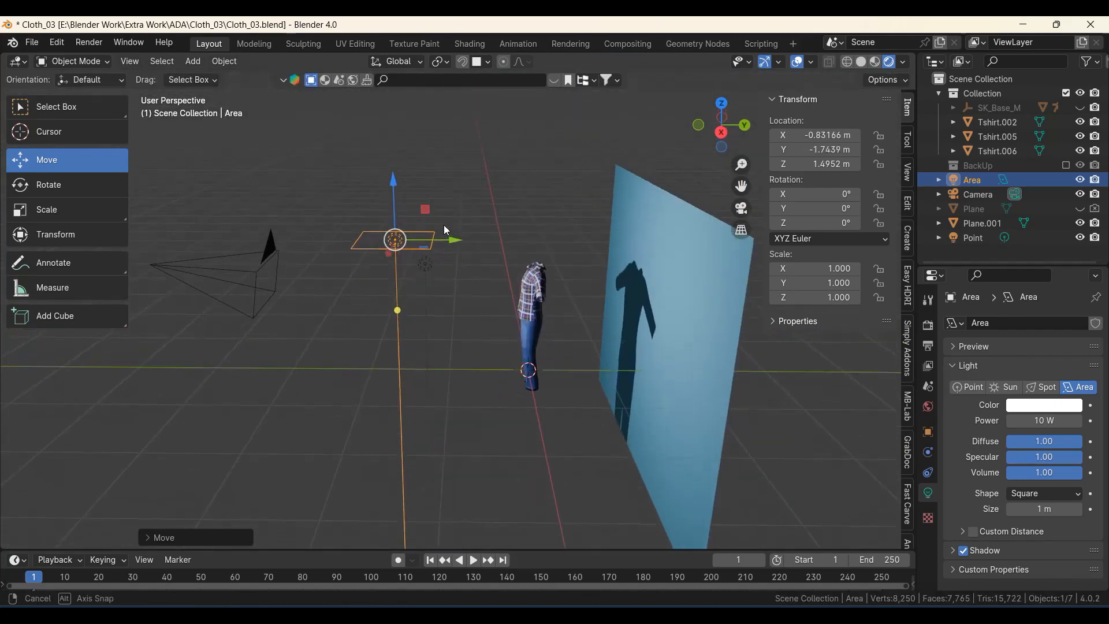
- Rotate the area light to aim at the outfit, about 64.5° on X and -26.5° on Z
key(KP_3)
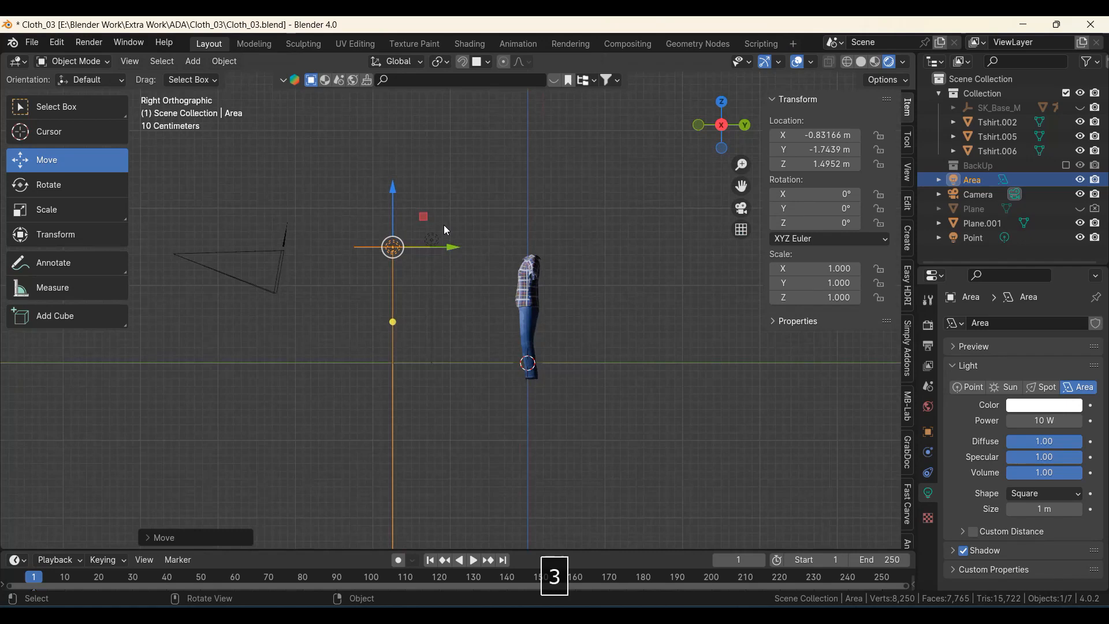
key(r)
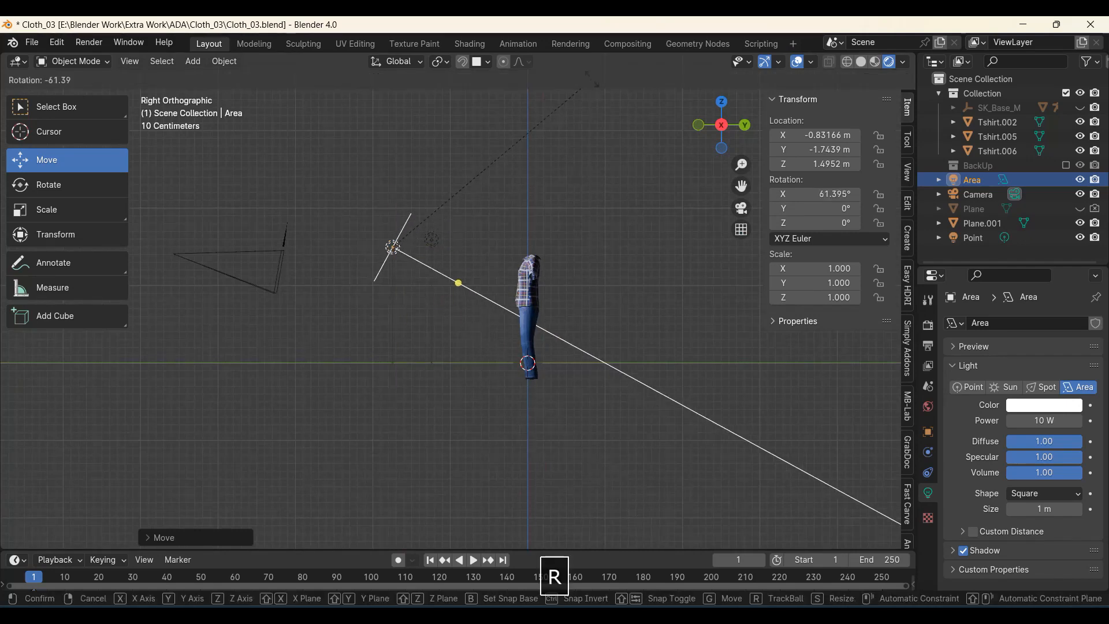
click(589, 65)
key(KP_7)
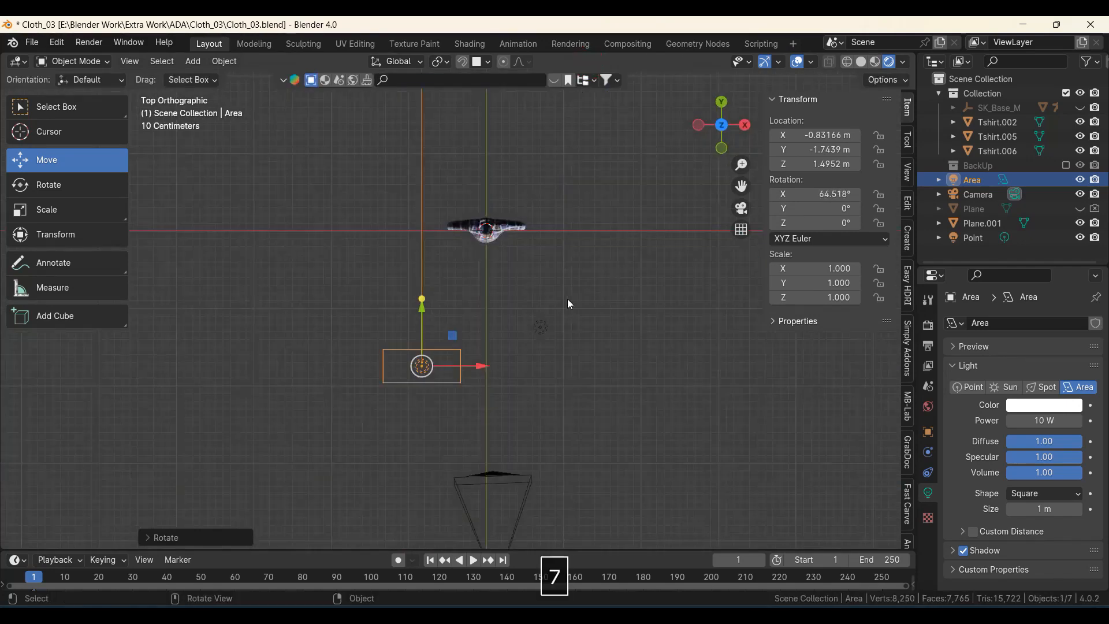
key(r)
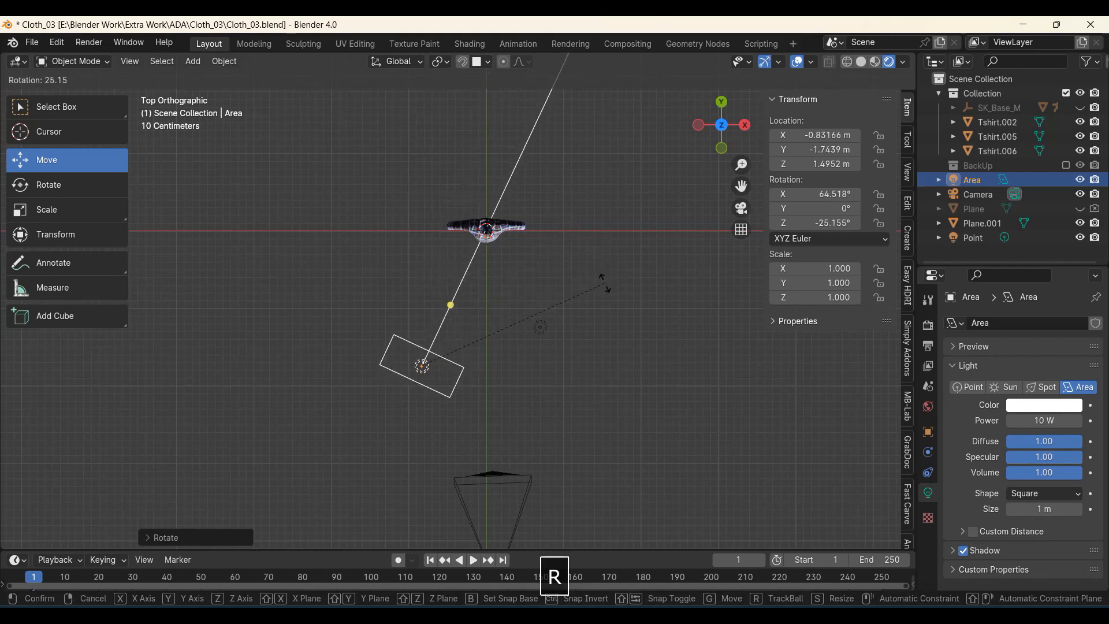
middle_drag(604, 290, 430, 269)
middle_drag(361, 231, 441, 275)
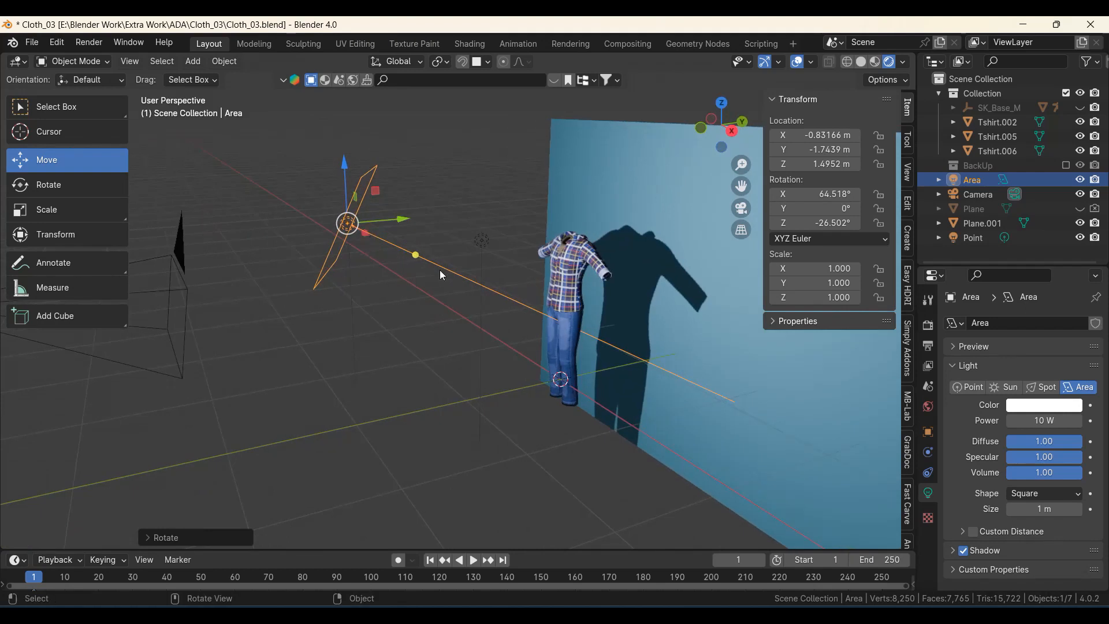
click(92, 262)
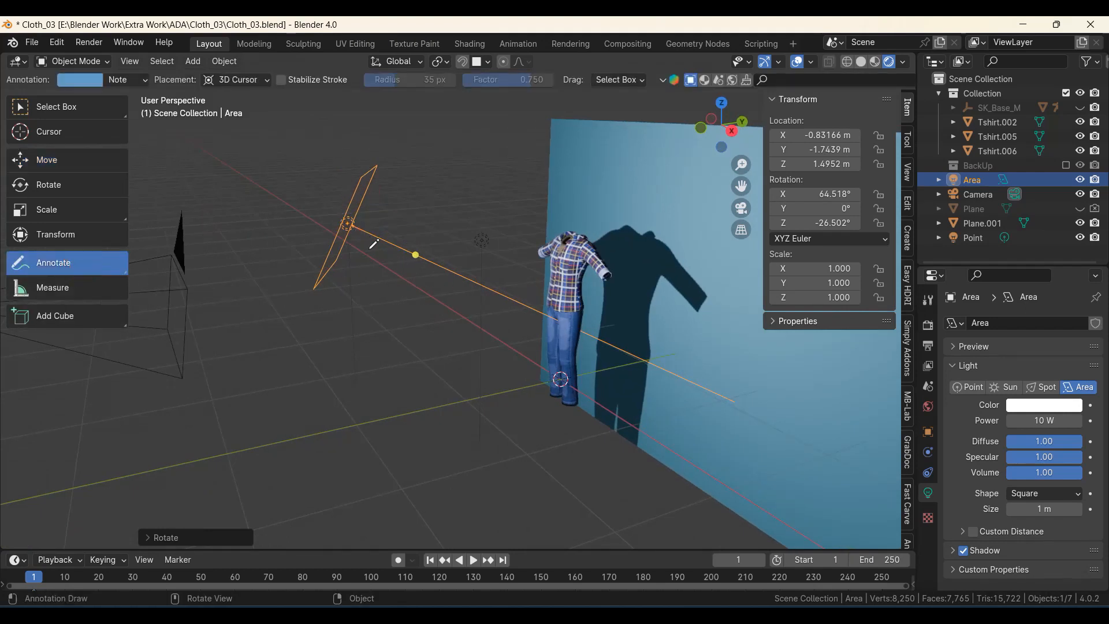
click(64, 161)
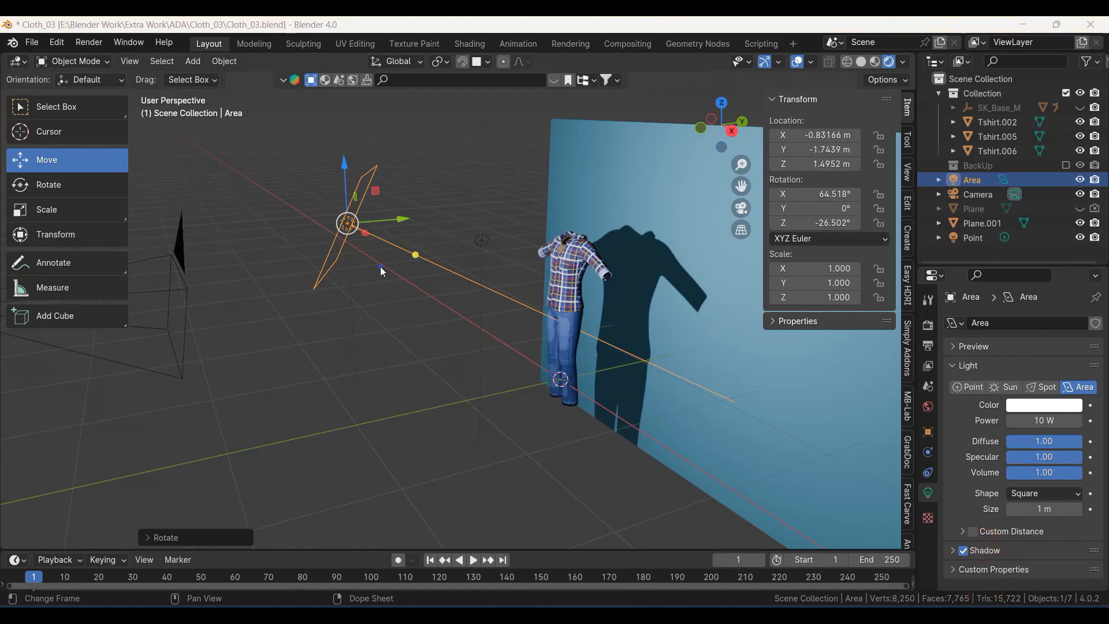
drag(421, 268, 540, 324)
mouse_move(547, 255)
mouse_down()
mouse_move(543, 318)
mouse_move(569, 408)
mouse_up()
drag(594, 317, 592, 218)
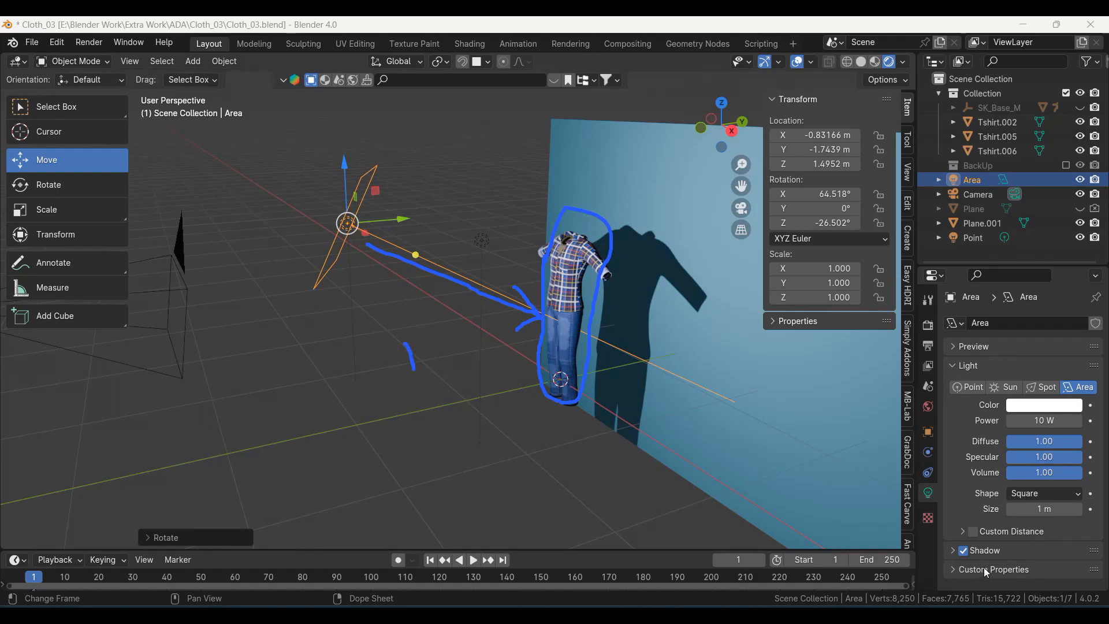
- Look through the camera and raise the area light's power to 150 W
mouse_move(880, 547)
middle_down()
mouse_move(413, 431)
mouse_move(569, 424)
mouse_move(486, 324)
middle_up()
key(KP_0)
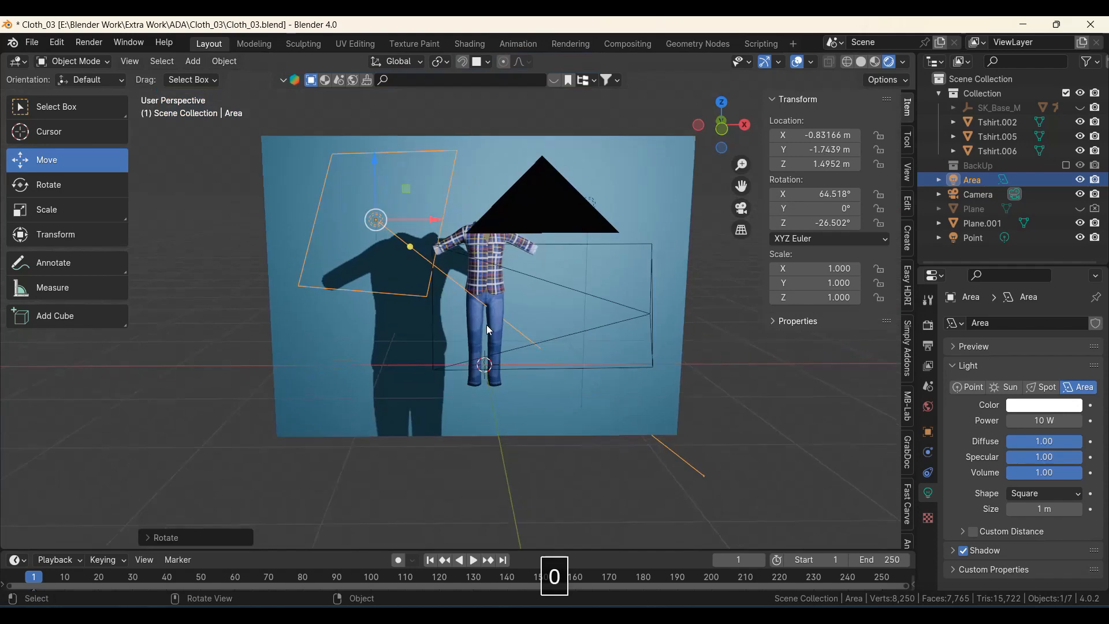
scroll(476, 334, up, 3)
shift+middle_drag(330, 307, 436, 338)
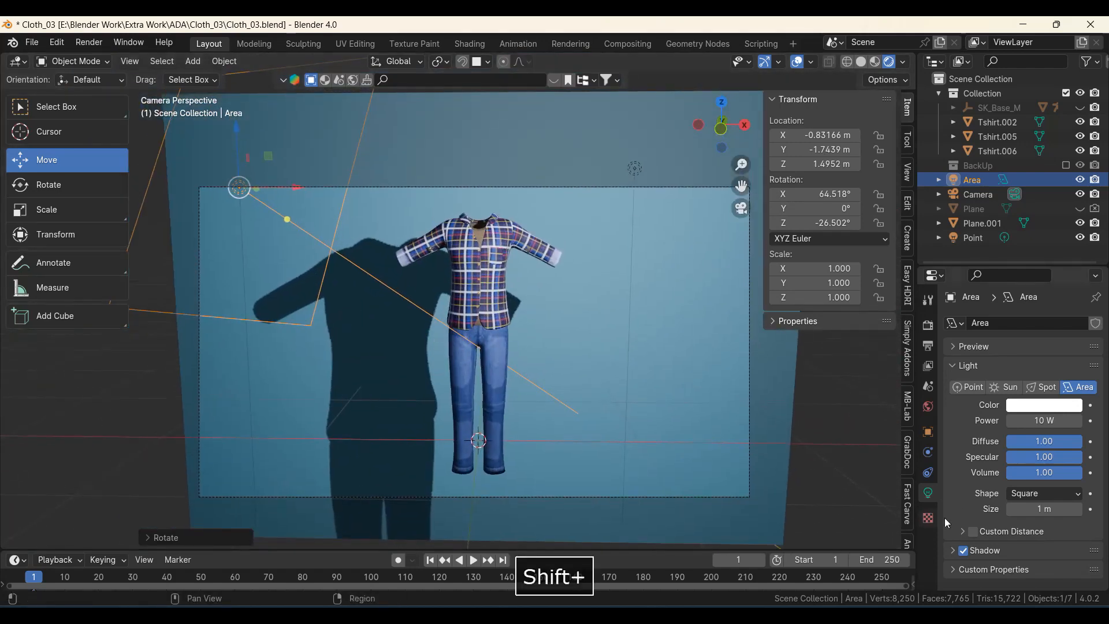
click(1043, 421)
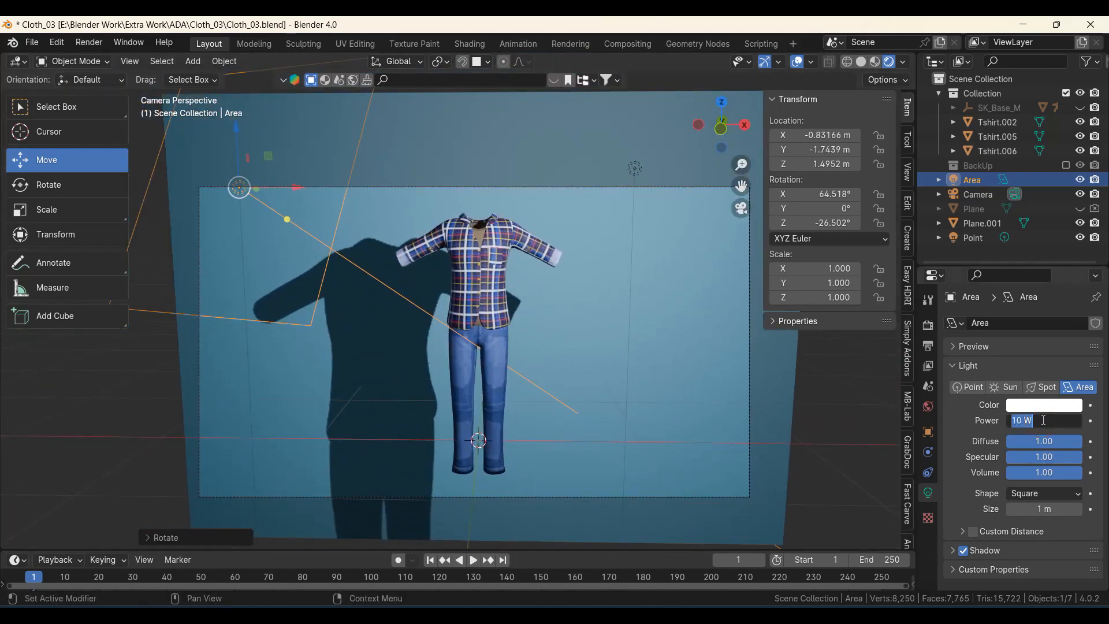
text(150)
key(Return)
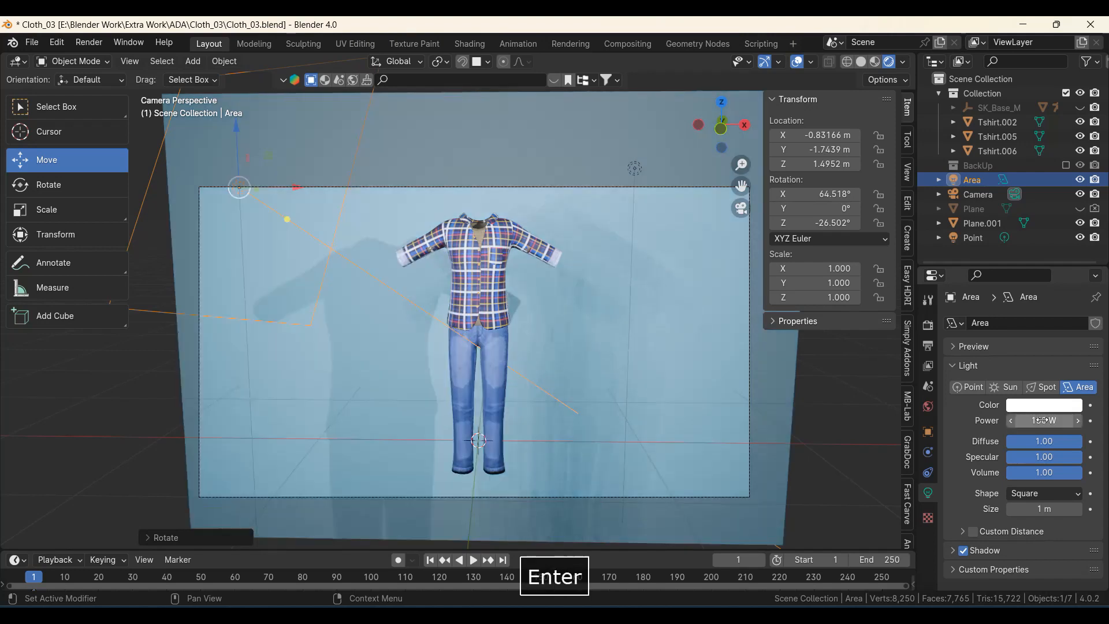
- Lower the area light's power to 100 W and then to 75 W
click(1046, 422)
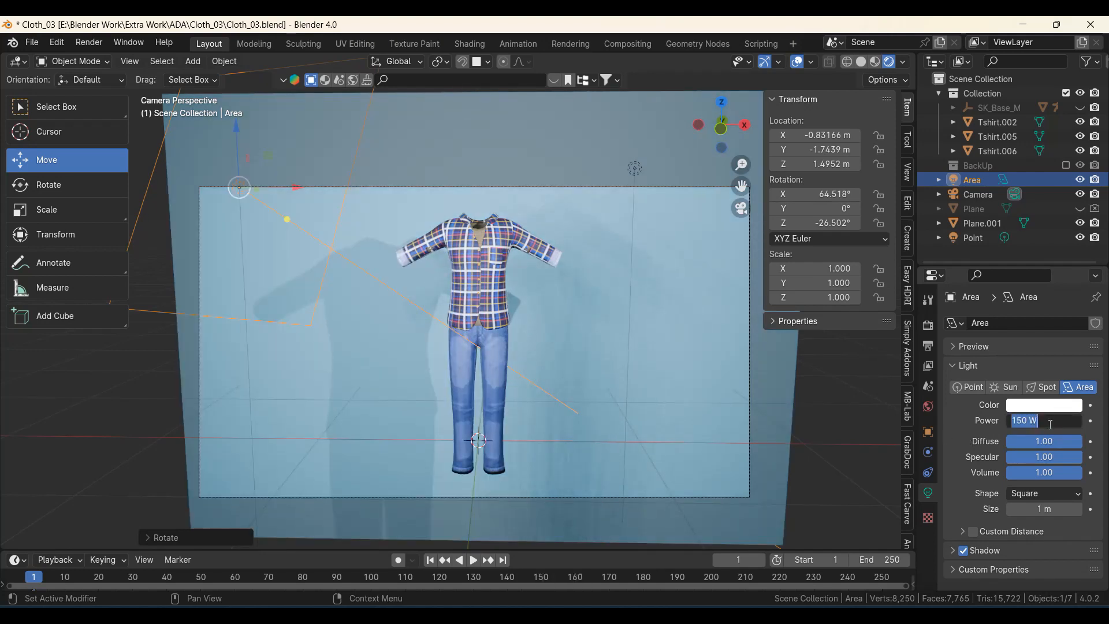
text(100)
key(Return)
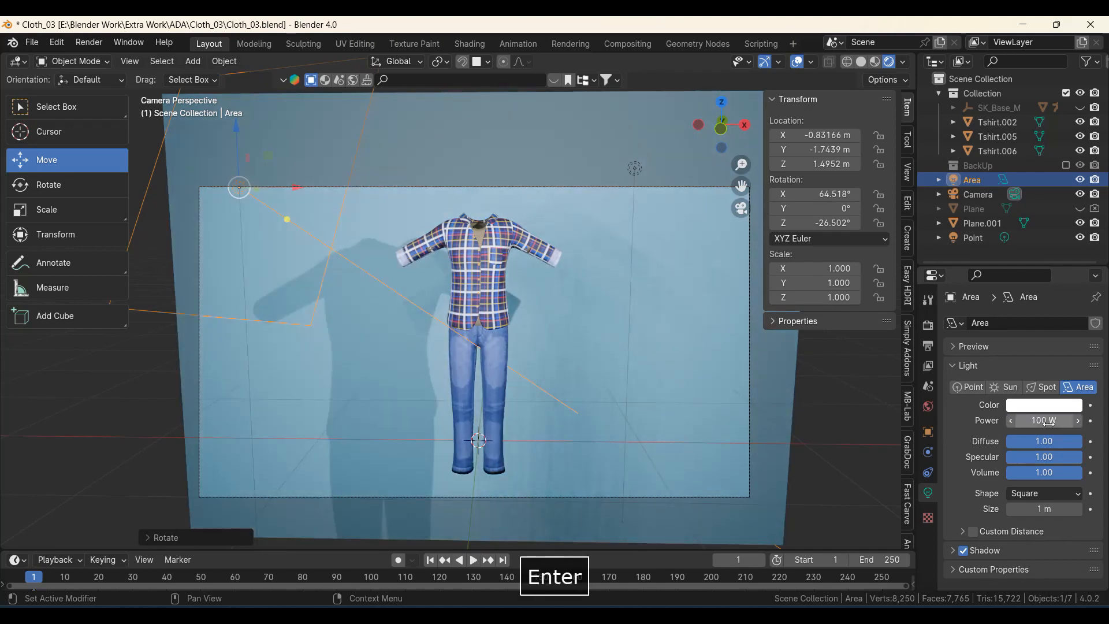
scroll(565, 332, up, 2)
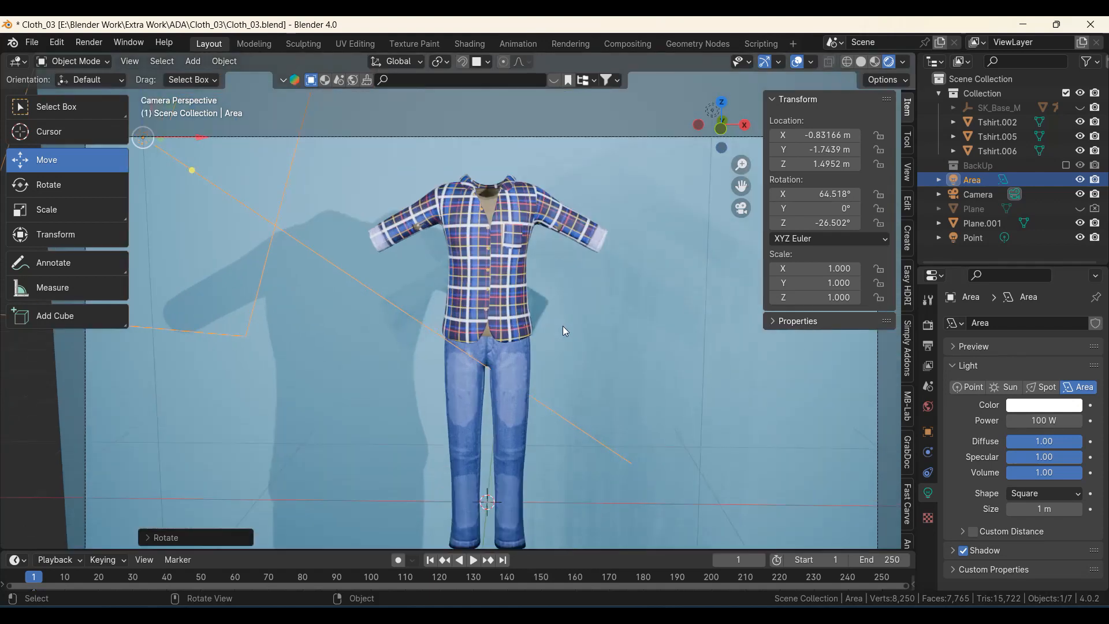
double_click(1033, 420)
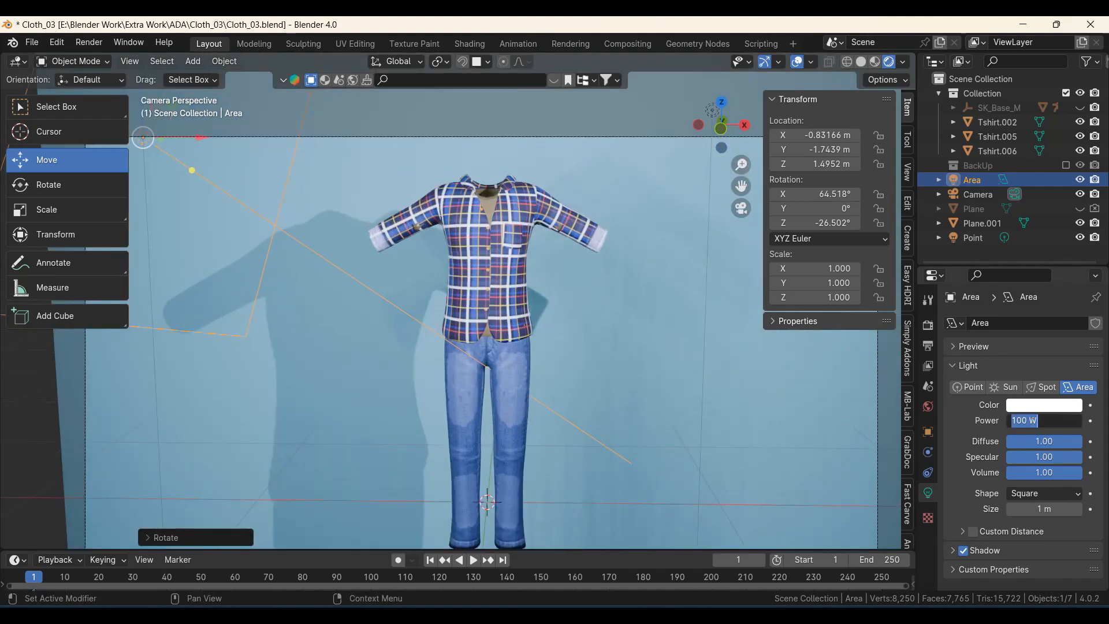
text(75)
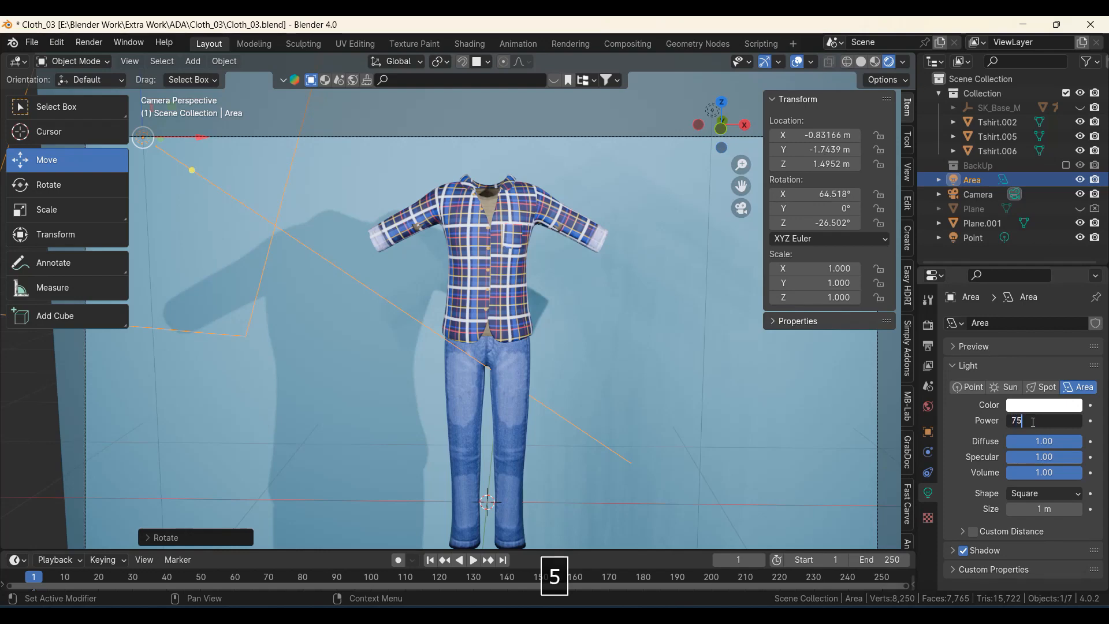
key(Return)
- Select the point light and set its power to 150 W
scroll(510, 391, down, 3)
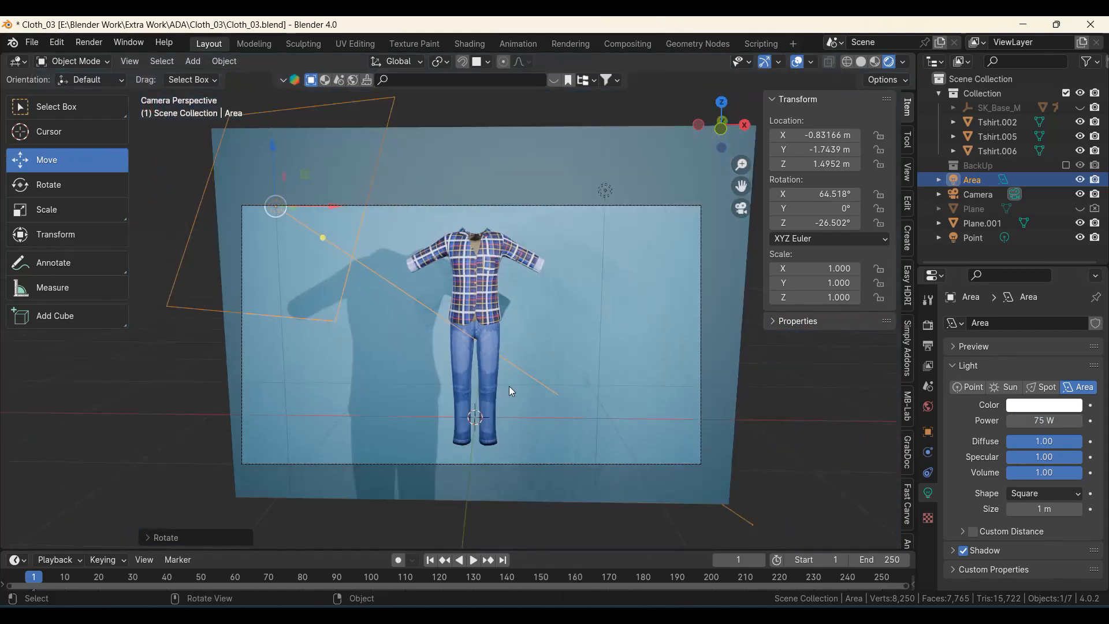
click(605, 191)
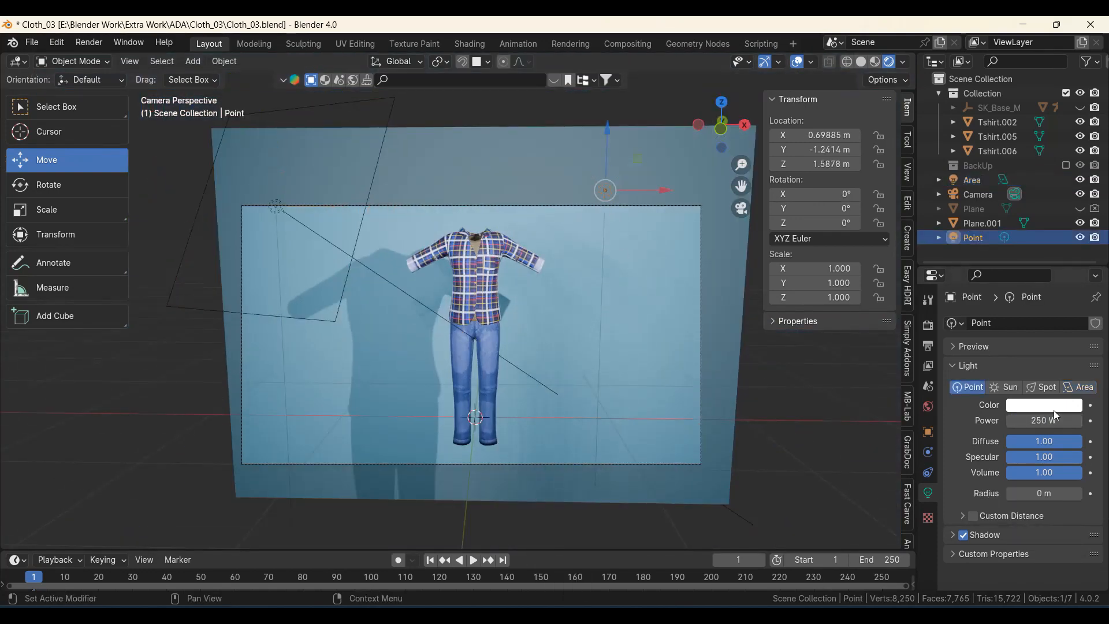
click(1044, 420)
text(15)
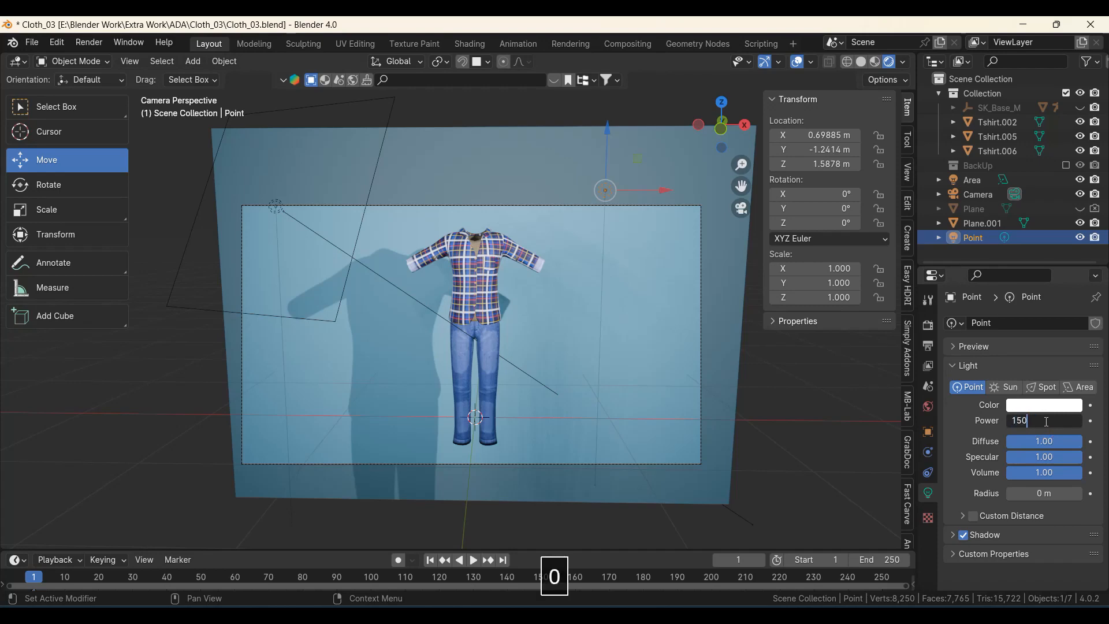
text(0)
key(Return)
scroll(562, 425, up, 3)
scroll(550, 419, down, 3)
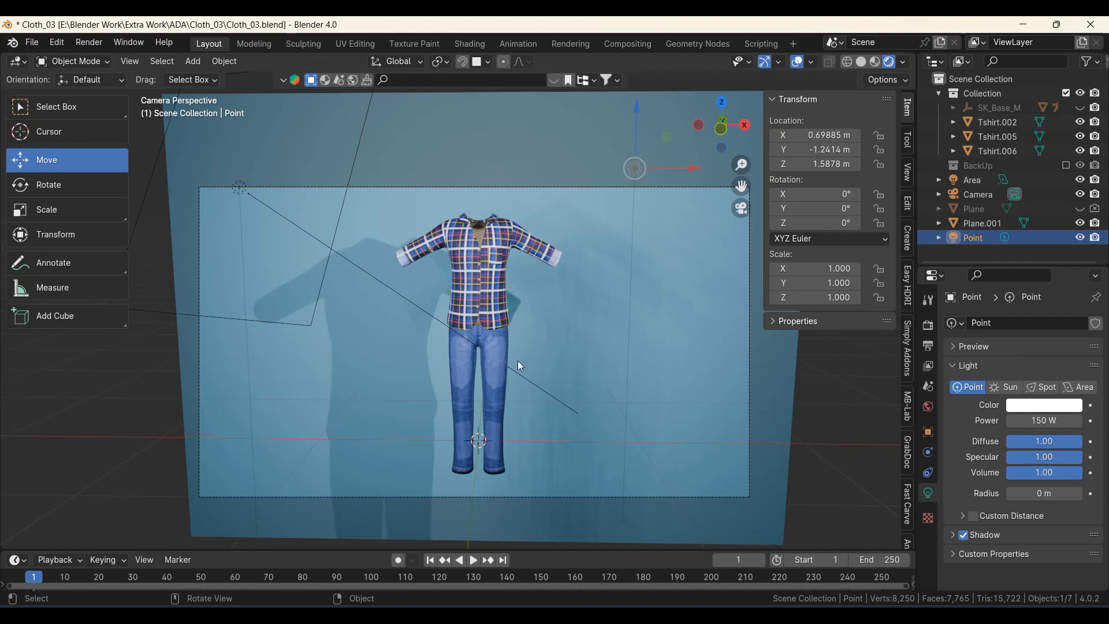
- Add a cube and place it directly beside the outfit, at about X 1.21, Y 0.20, Z 0.78 m
scroll(517, 360, down, 2)
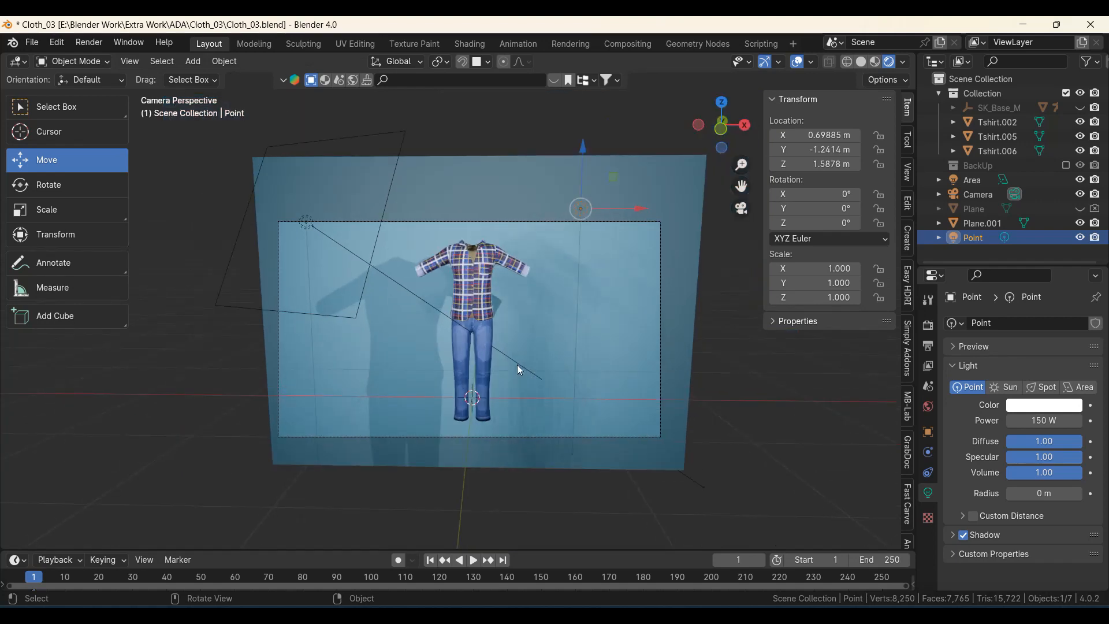
key(shift+a)
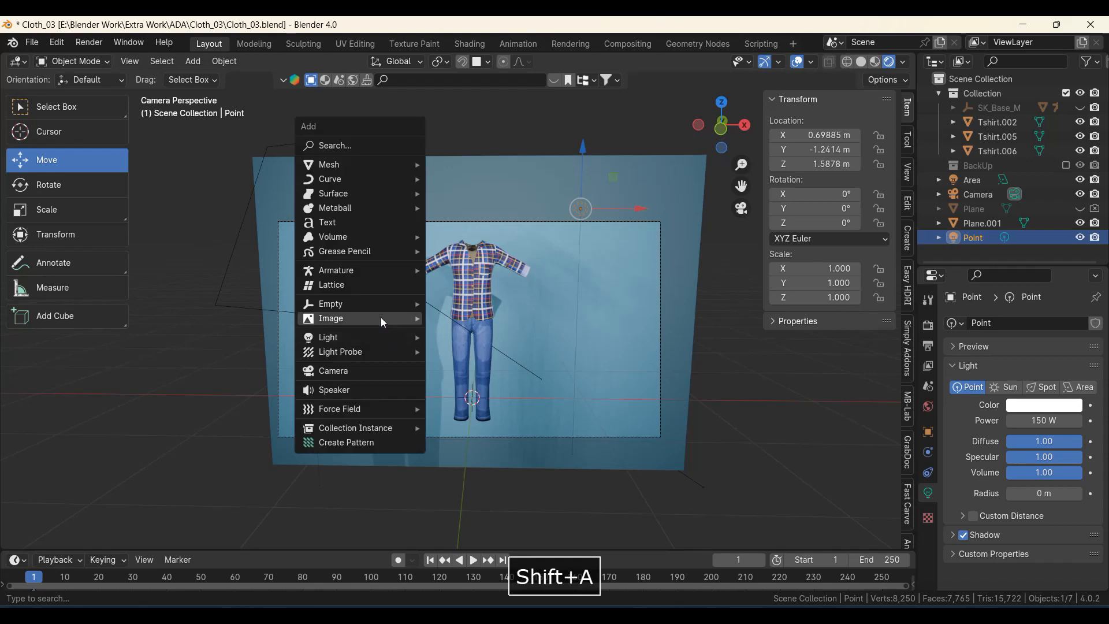
mouse_move(347, 165)
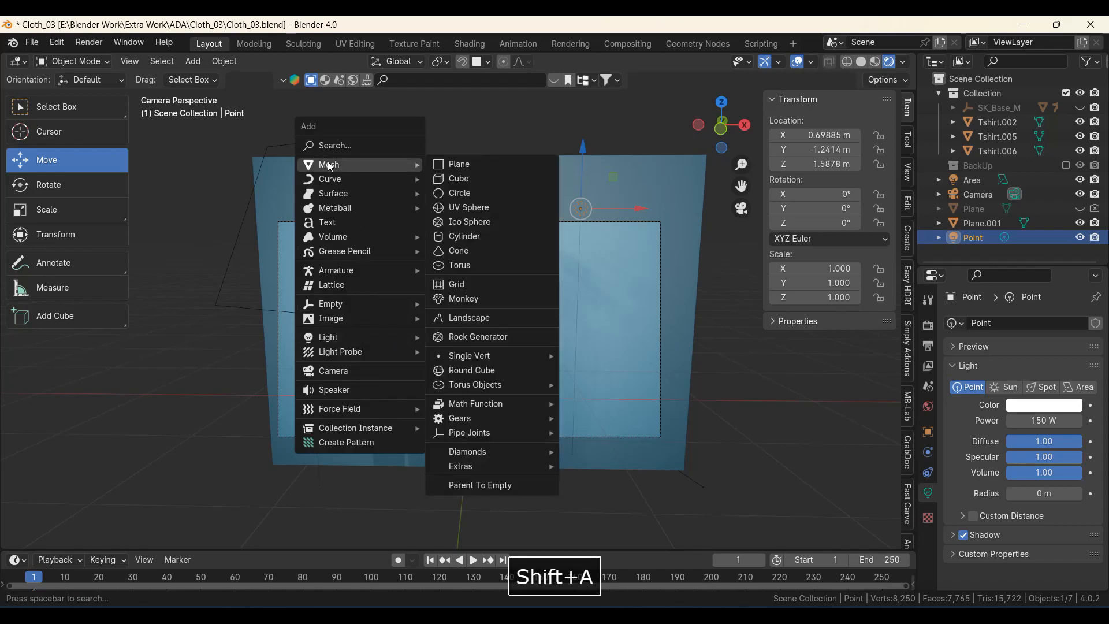
click(462, 177)
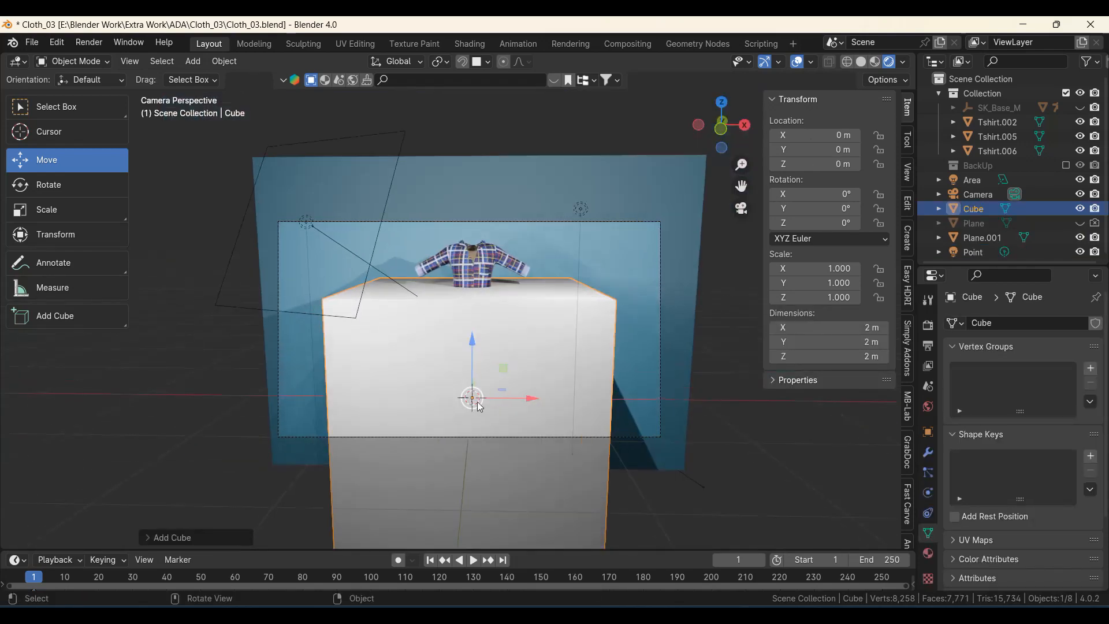
key(g)
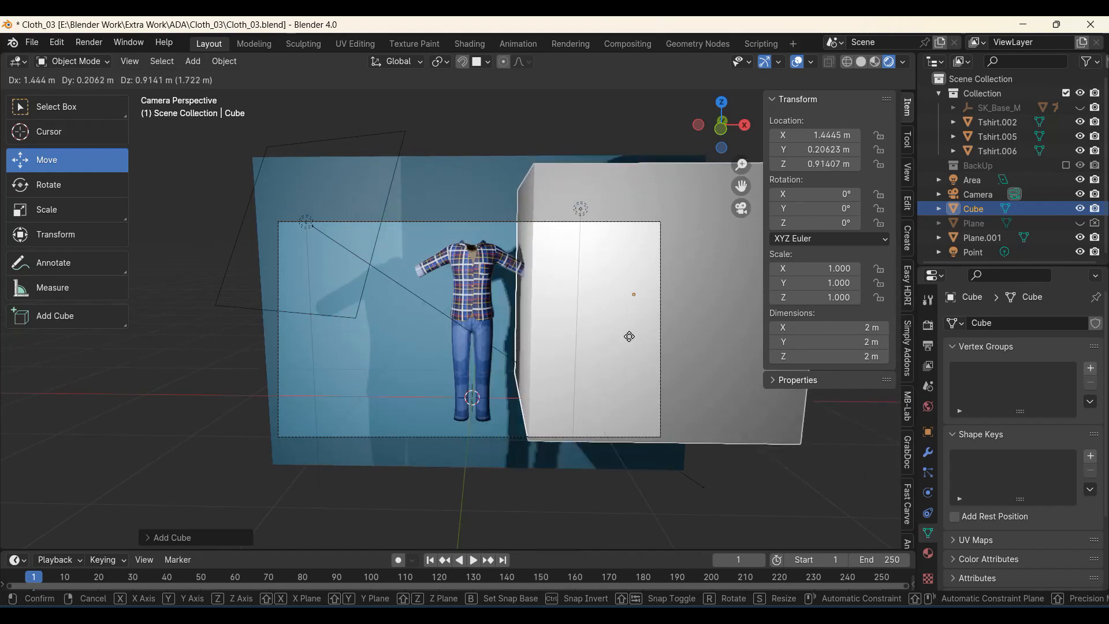
click(629, 338)
key(KP_1)
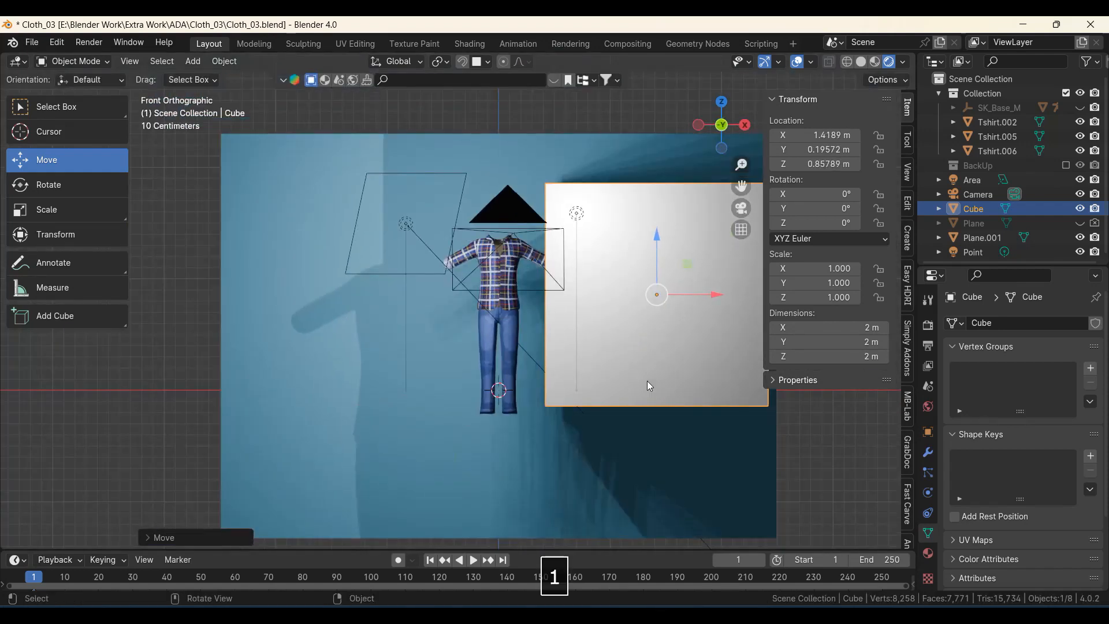
key(g)
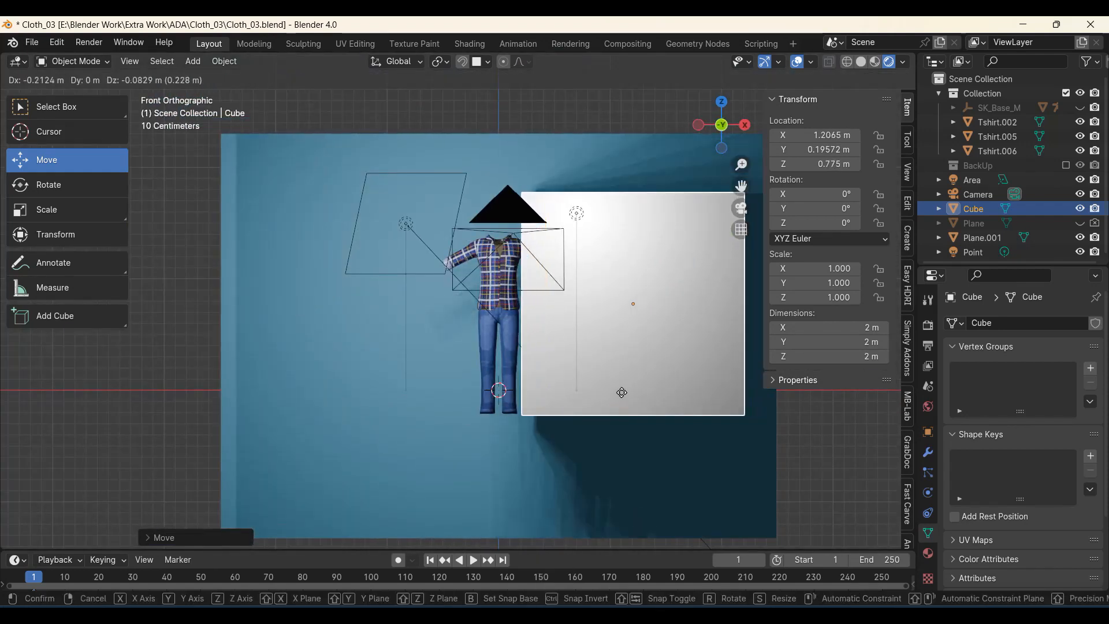
click(621, 392)
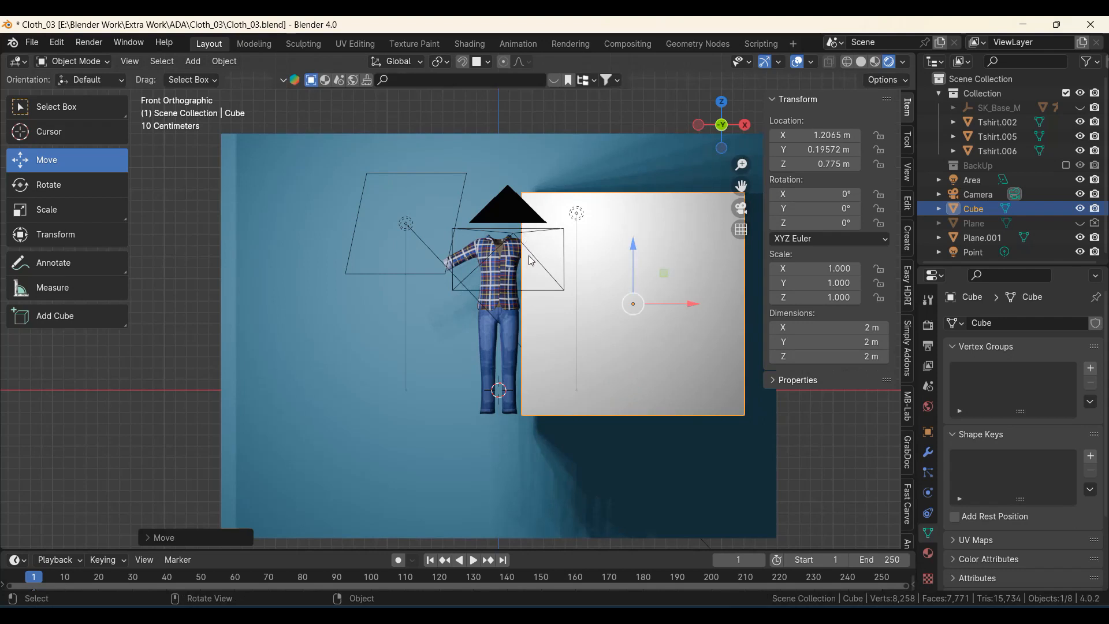
- Examine how the cube's near edge lines up with the outfit's height in the front and camera views
scroll(532, 248, up, 1)
scroll(557, 316, down, 1)
key(KP_0)
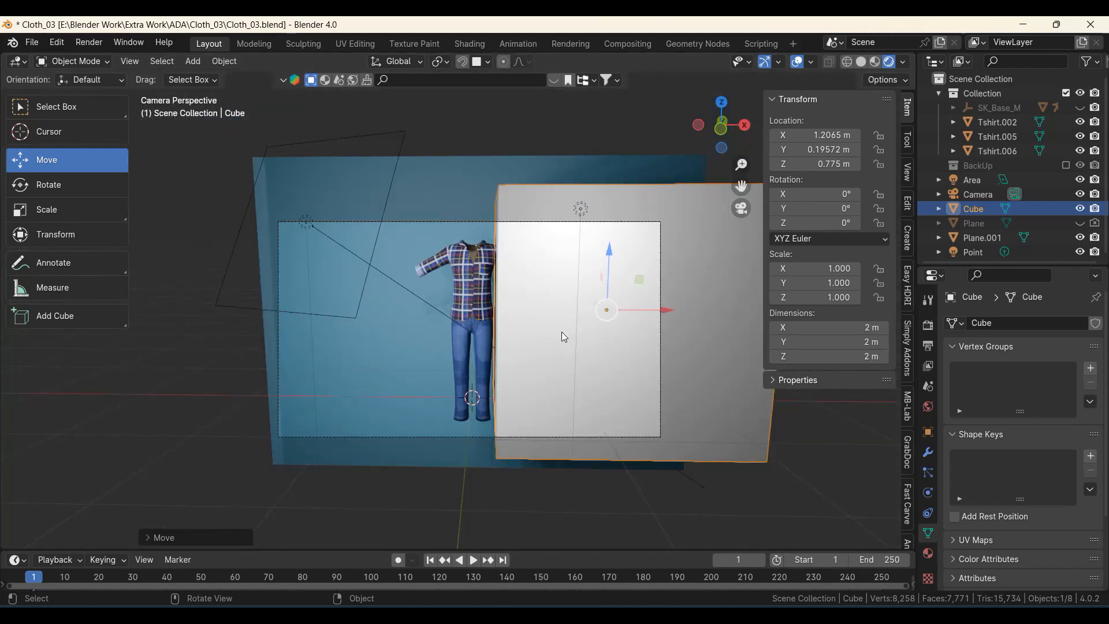
middle_drag(562, 332, 563, 310)
key(KP_1)
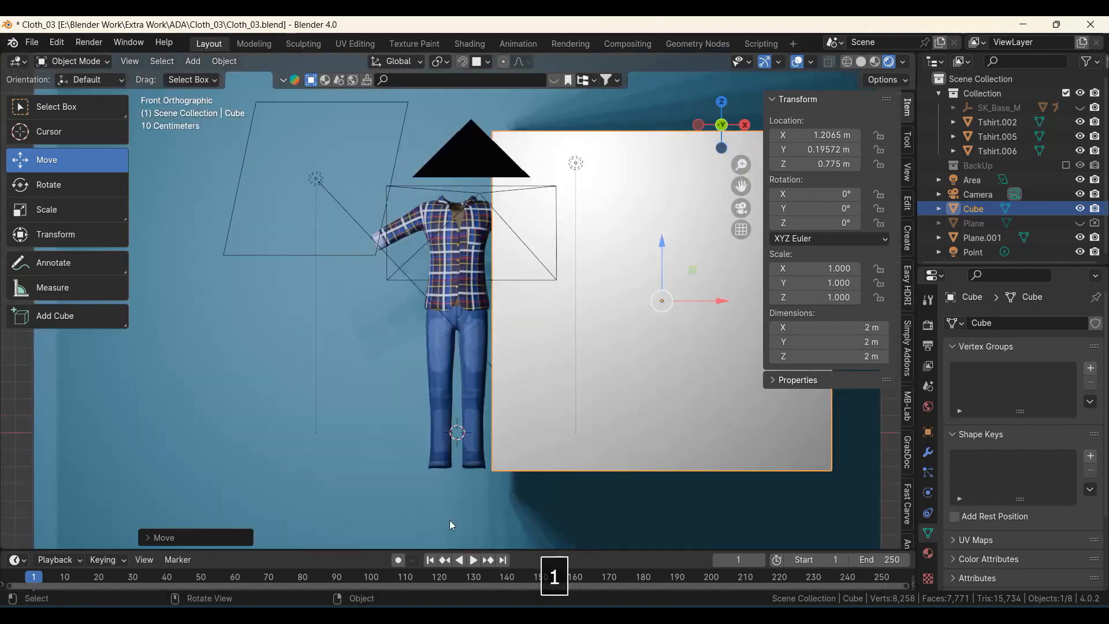
click(990, 596)
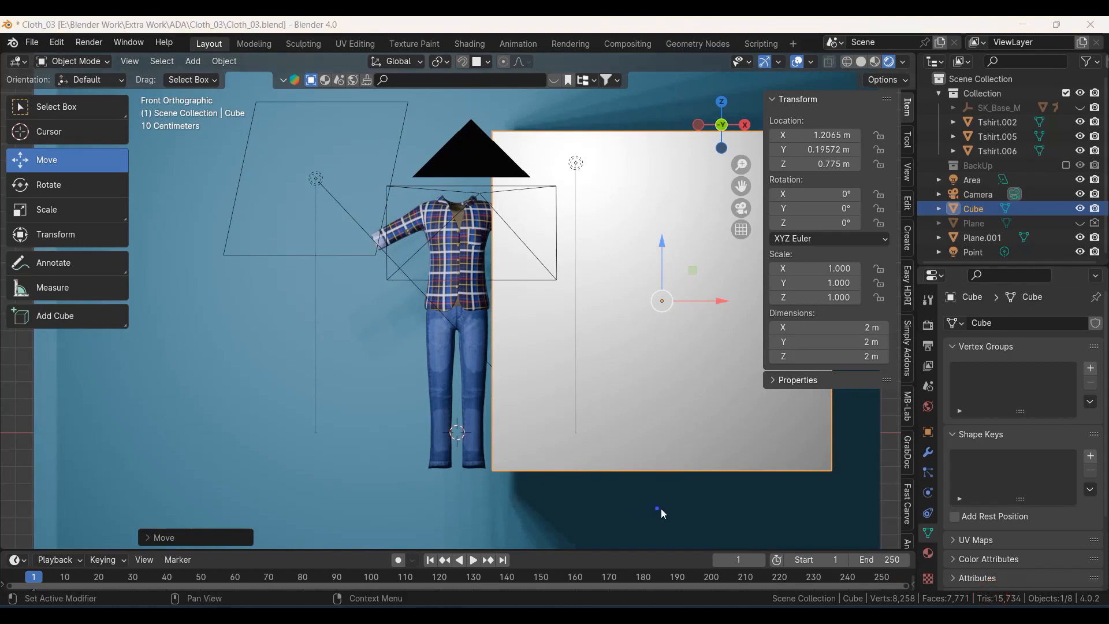
click(584, 487)
mouse_move(495, 465)
mouse_down()
mouse_move(501, 232)
mouse_move(578, 193)
mouse_move(504, 194)
mouse_up()
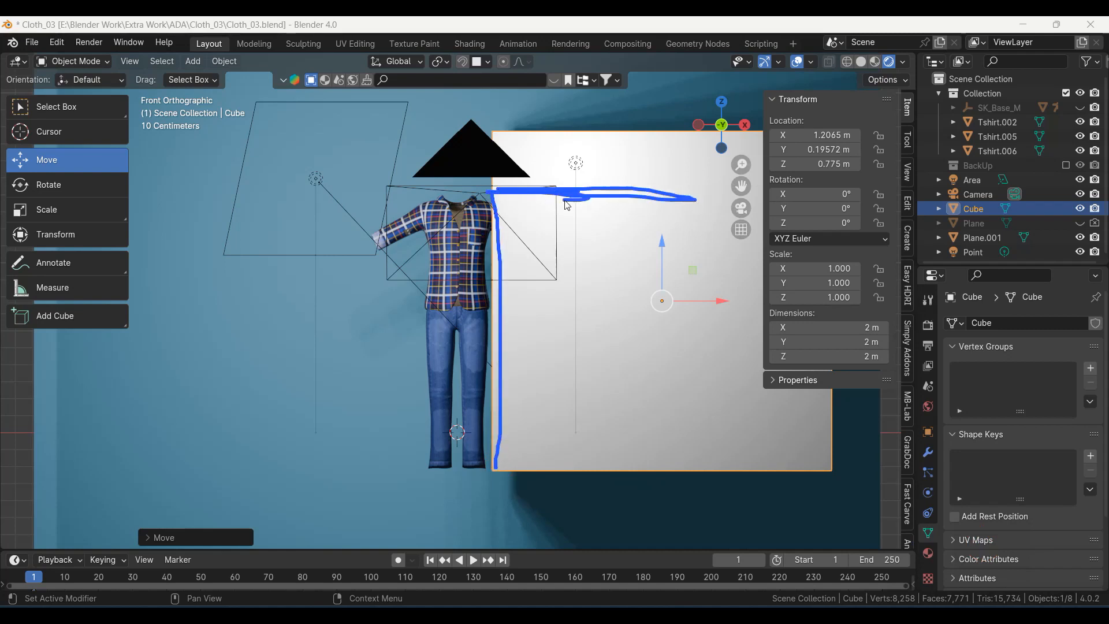
click(993, 589)
mouse_move(549, 492)
middle_down()
mouse_move(490, 428)
mouse_move(491, 438)
middle_up()
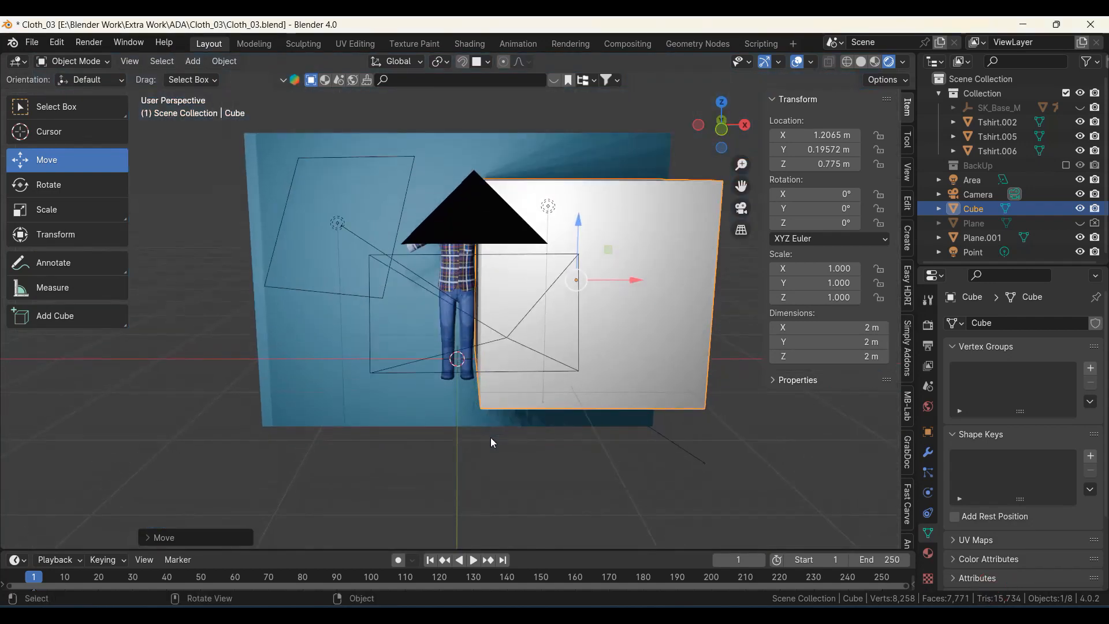
key(KP_0)
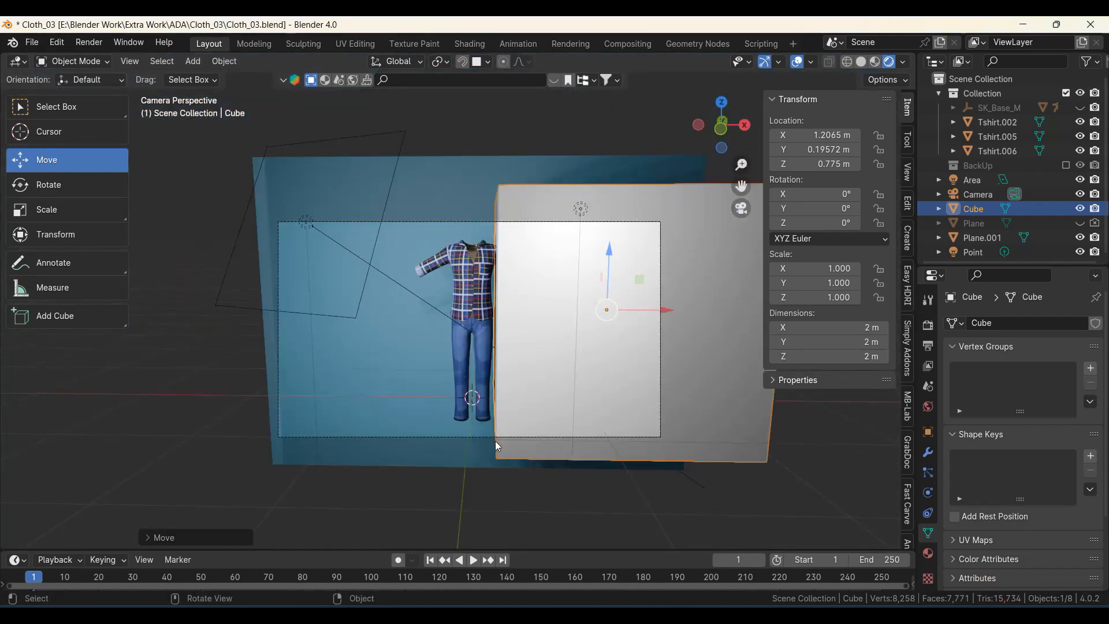
- Delete the cube beside the outfit and select the area light to check its position relative to the shirt and backdrop
key(x)
click(495, 441)
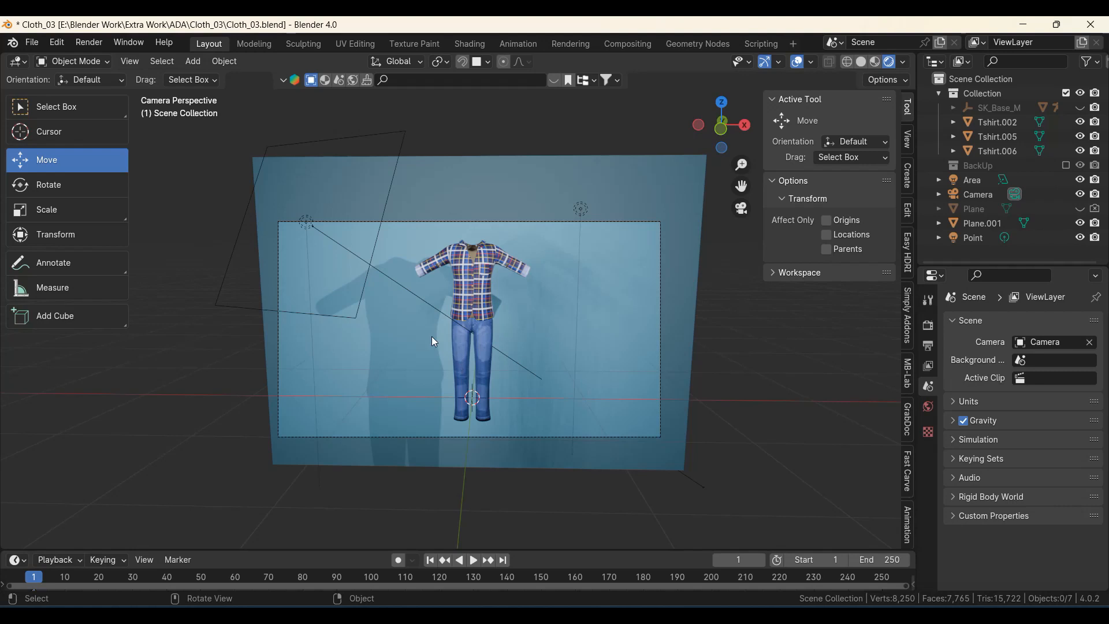
click(310, 222)
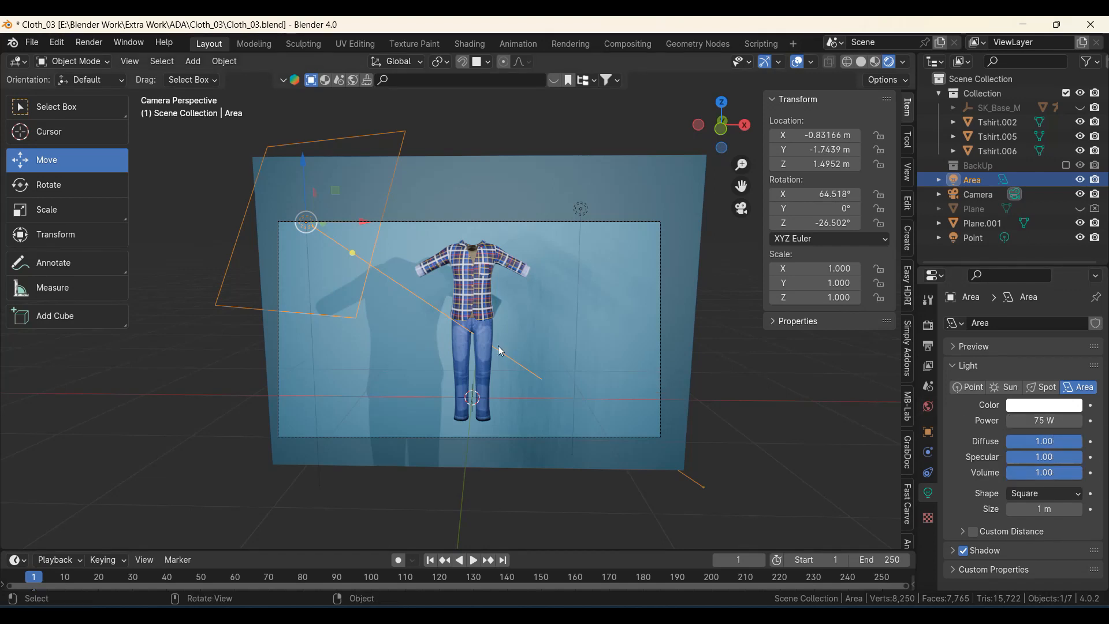
scroll(497, 346, up, 1)
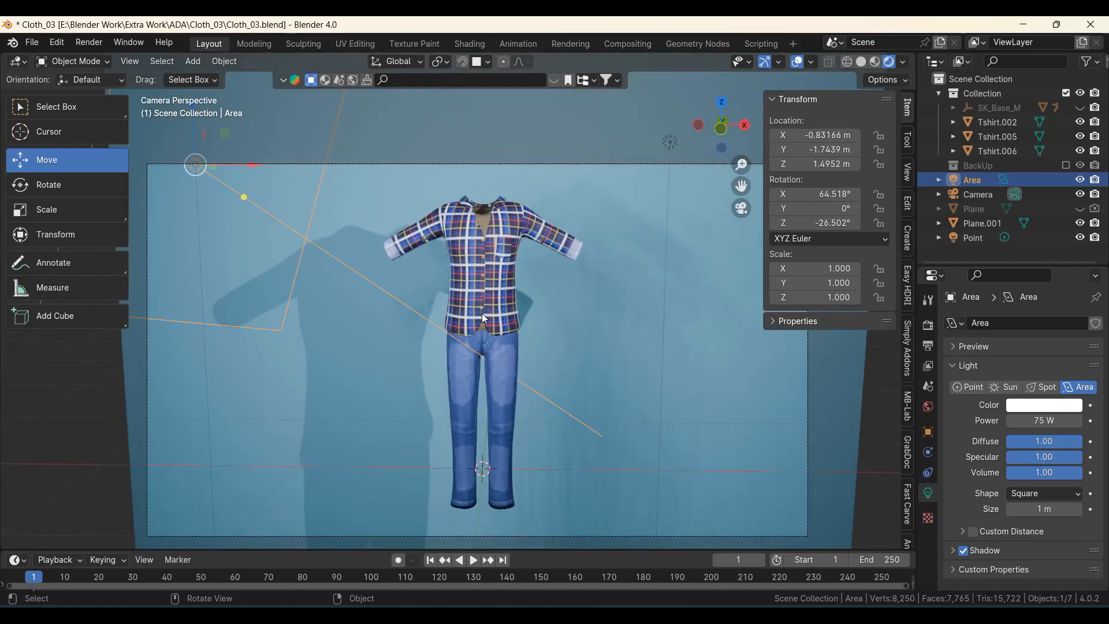
scroll(478, 341, down, 2)
middle_drag(478, 340, 642, 289)
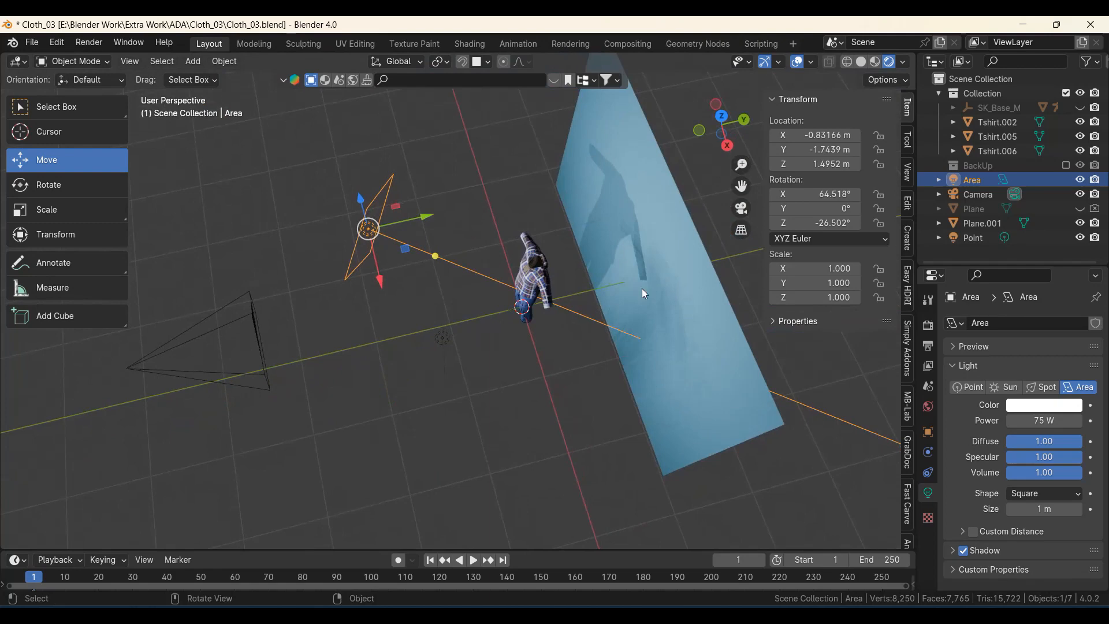
- Duplicate the point light and place the copy centrally behind the outfit, at about X 0, Y 1.02 m
click(444, 337)
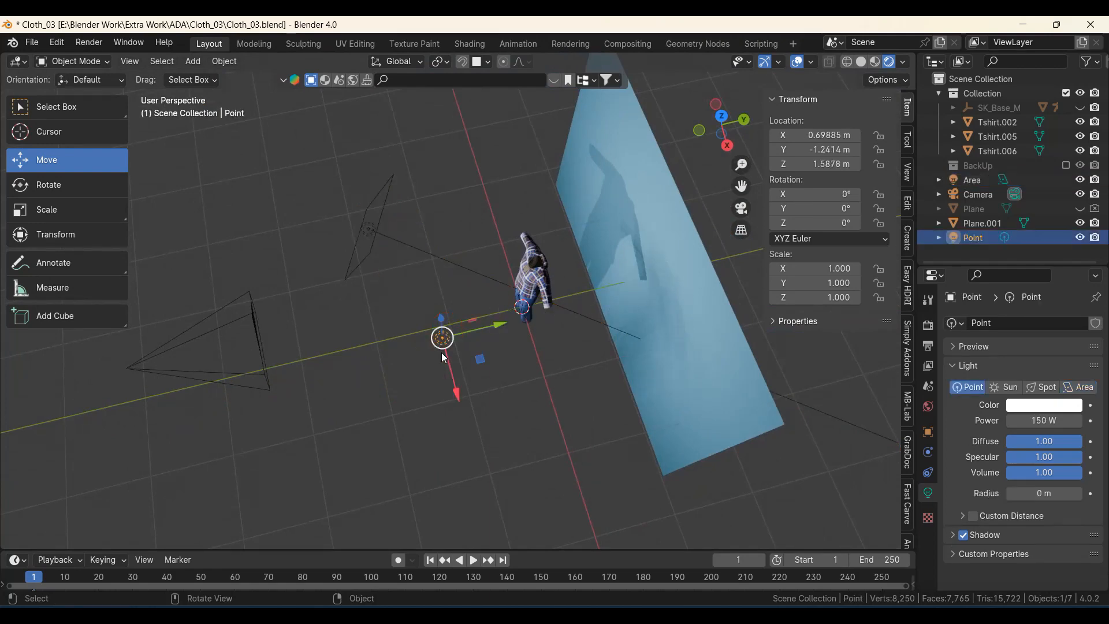
middle_drag(448, 352, 428, 373)
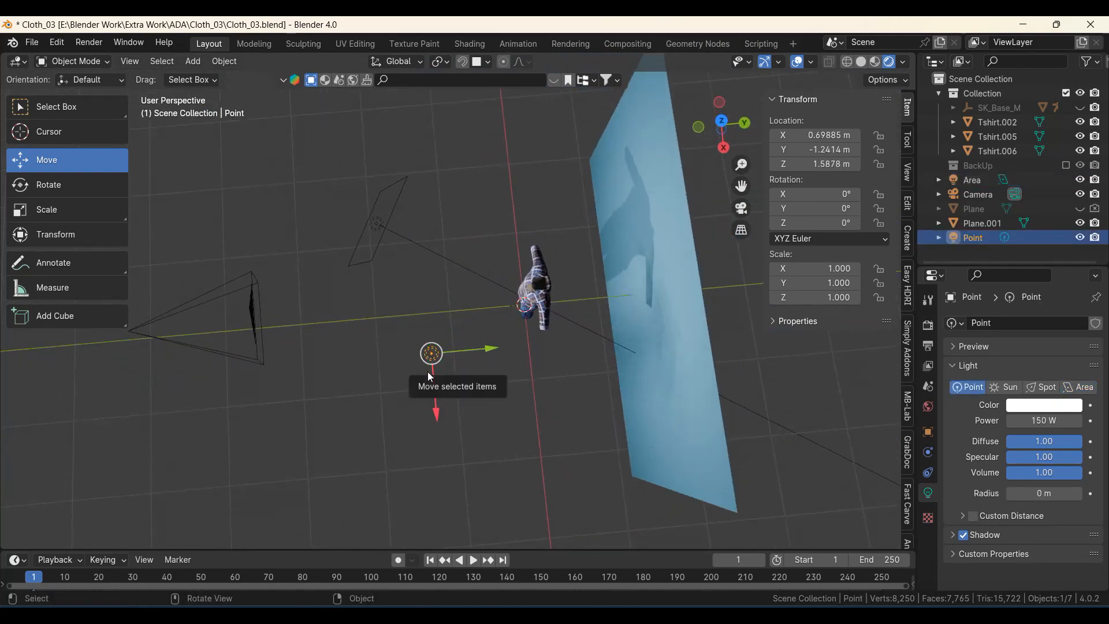
key(7)
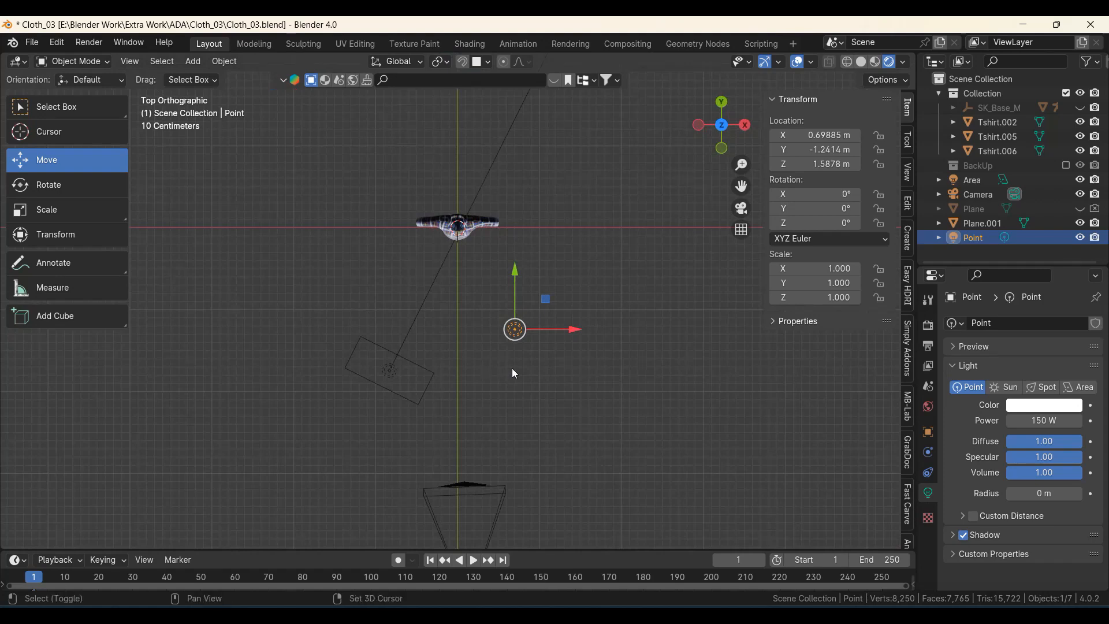
key(shift+d)
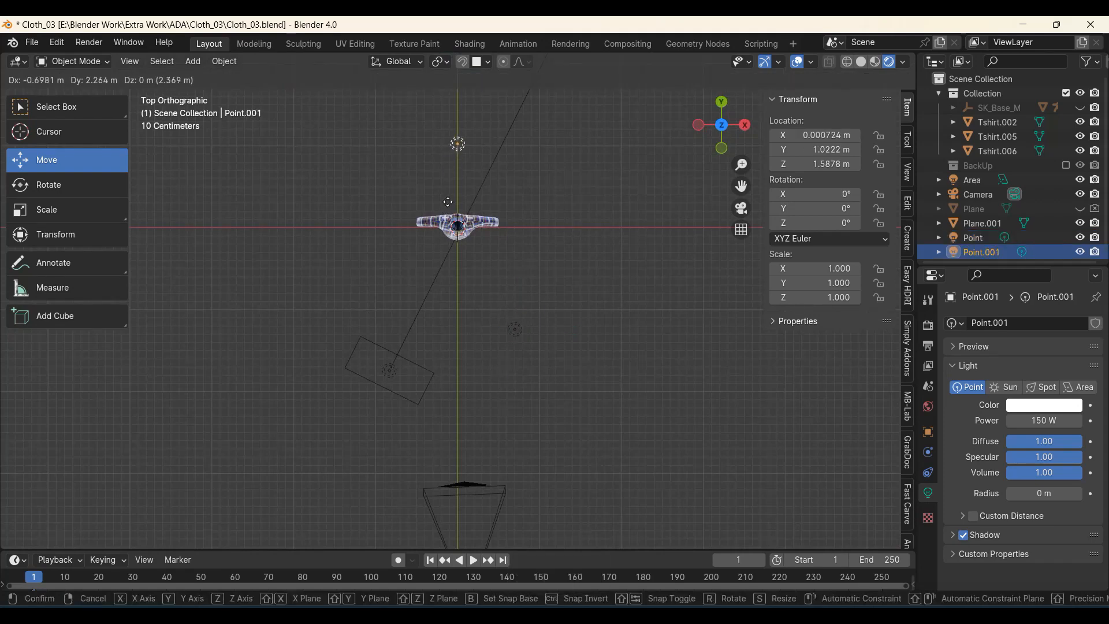
click(447, 202)
- Lower the rear point light and bring it closer to the outfit, to about Y 0.84, Z 1.12 m
shift+middle_drag(458, 264, 397, 259)
scroll(466, 379, up, 3)
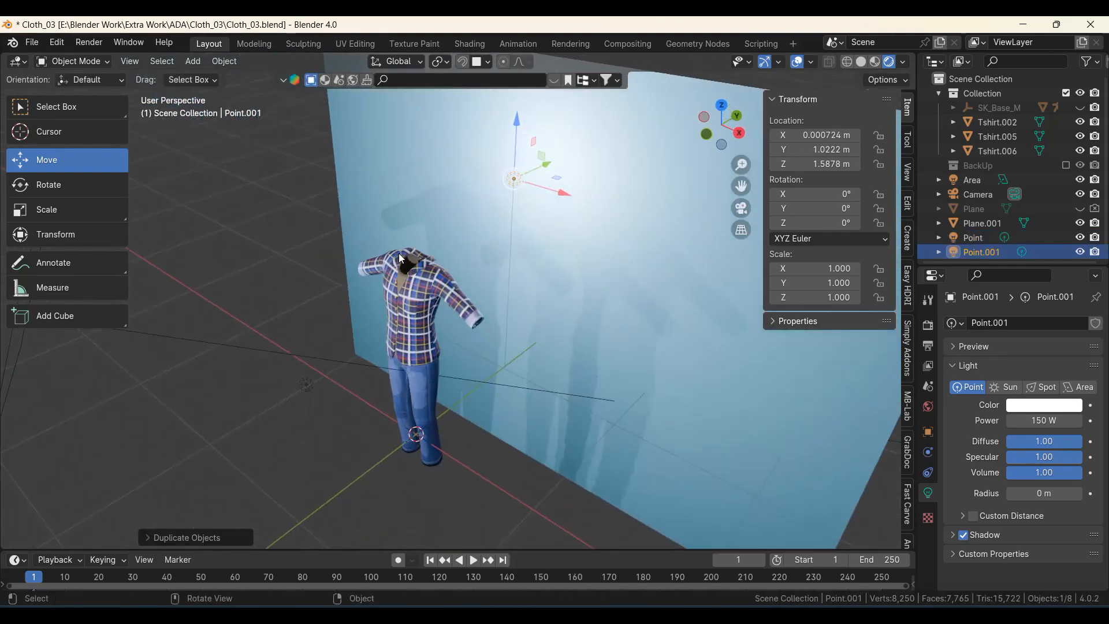
key(g)
key(z)
click(494, 235)
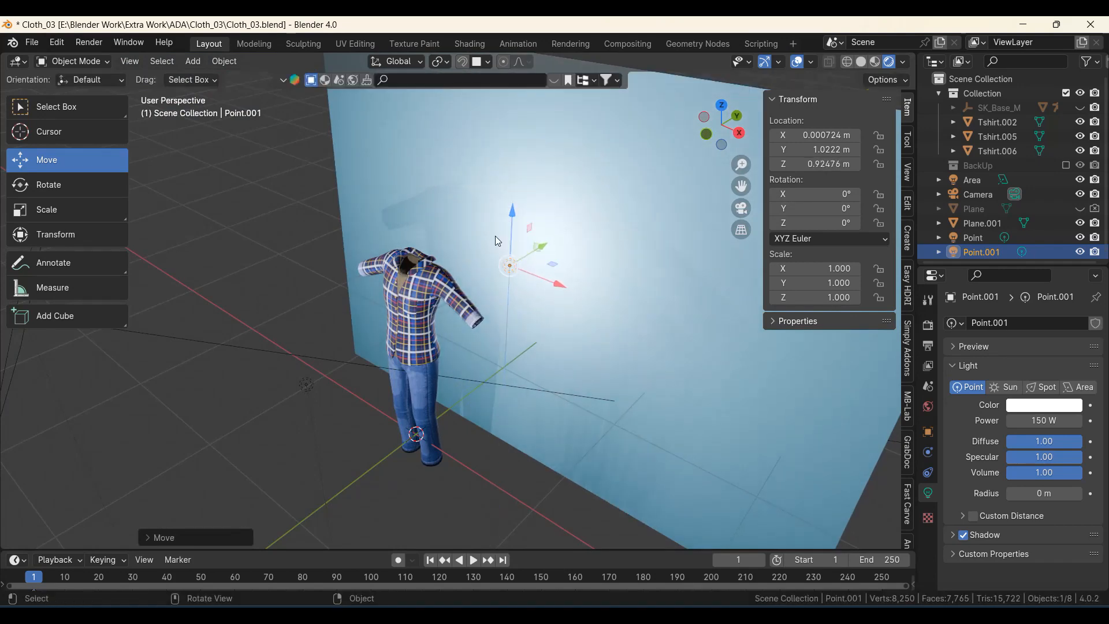
key(KP_3)
key(g)
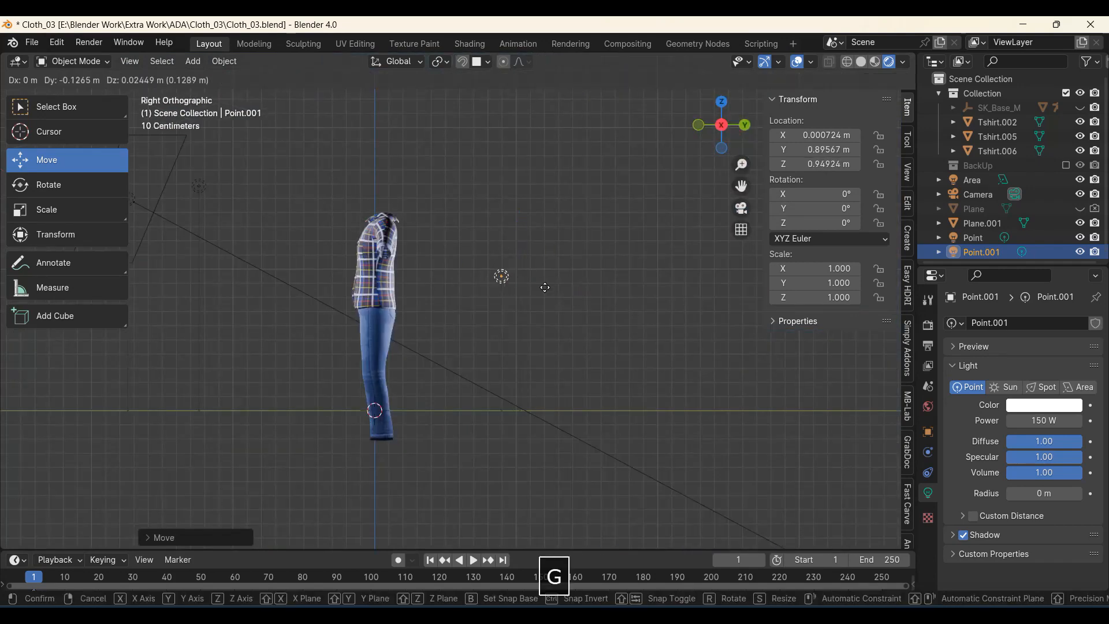
click(545, 266)
middle_drag(493, 279, 553, 337)
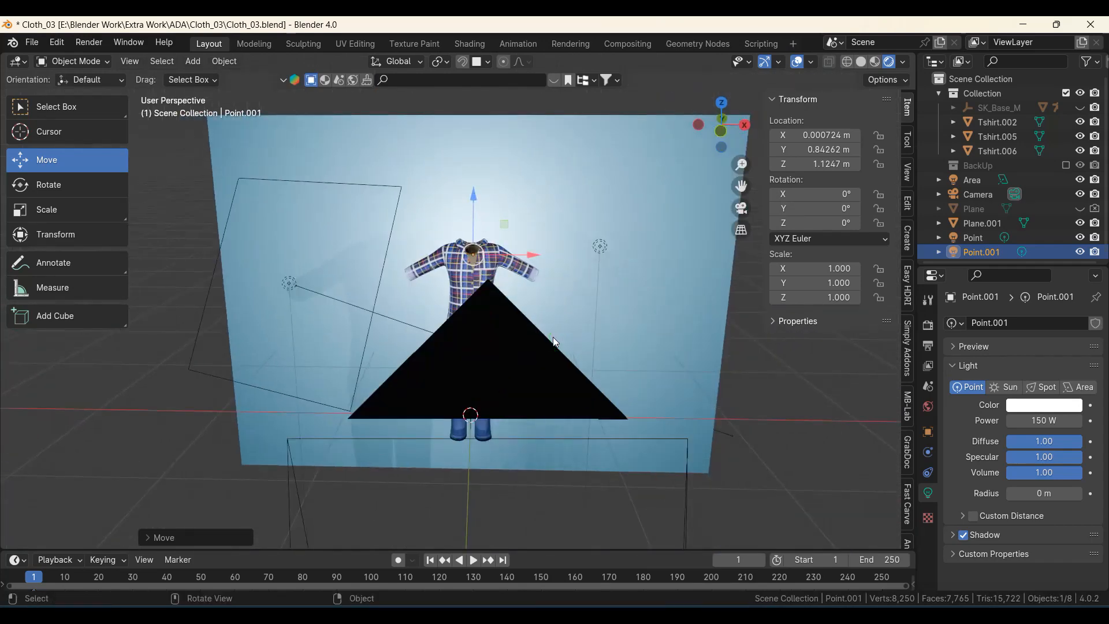
- Fine-tune the rear point light's height in the camera view to about Z 1.09 m
key(KP_0)
scroll(553, 337, up, 3)
shift+middle_drag(546, 270, 461, 295)
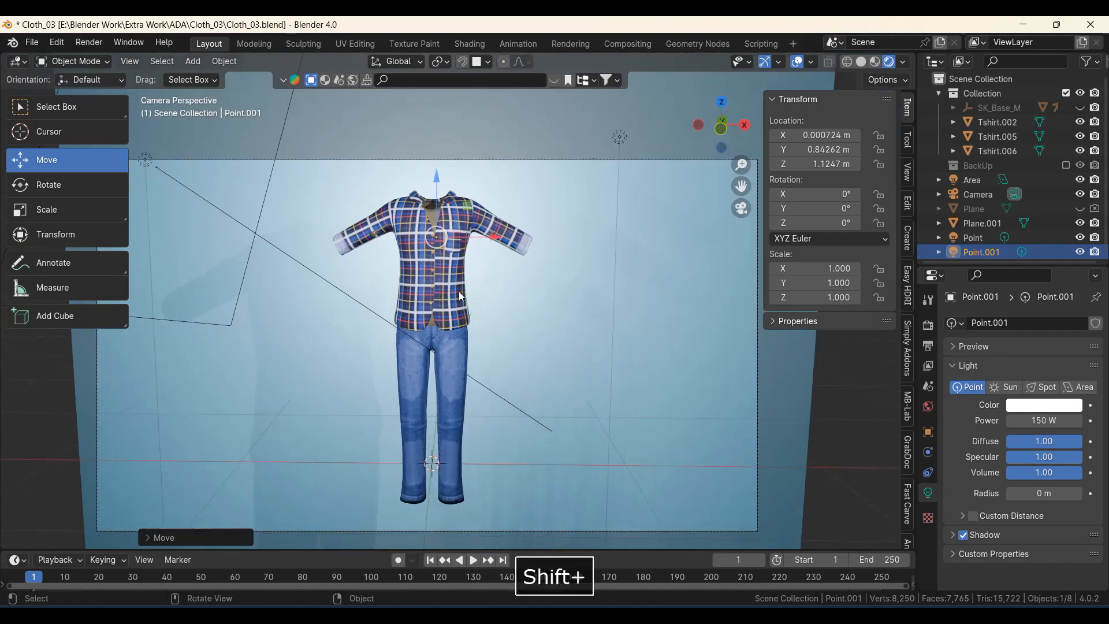
drag(437, 179, 437, 190)
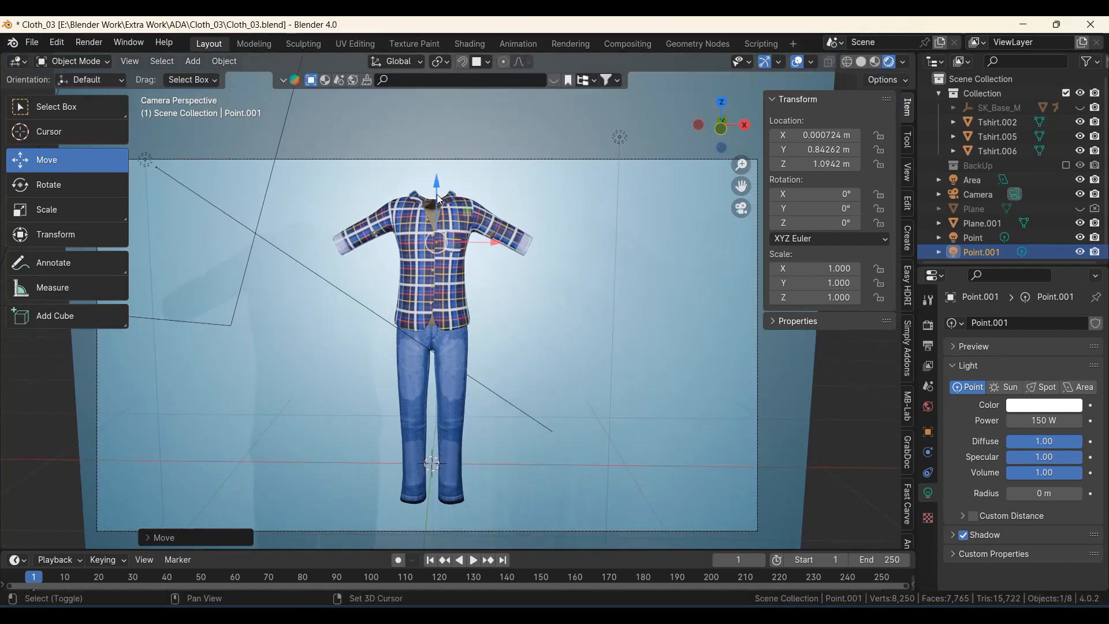
- Duplicate the rear point light straight down behind the jeans, at about Z 0.40 m
key(shift+d)
key(z)
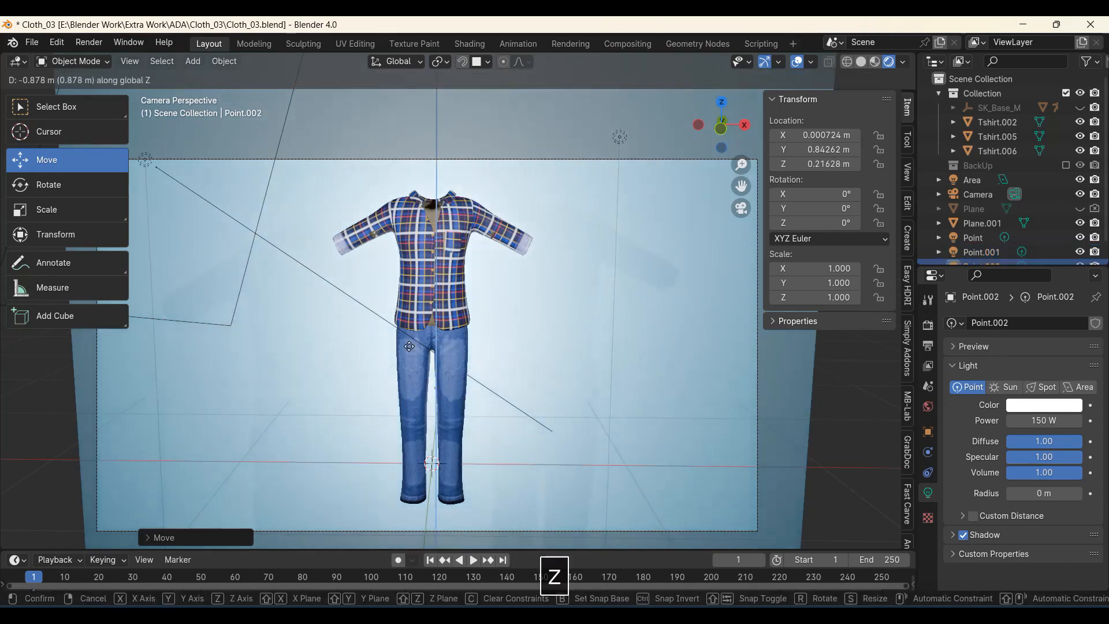
click(413, 316)
scroll(414, 315, down, 2)
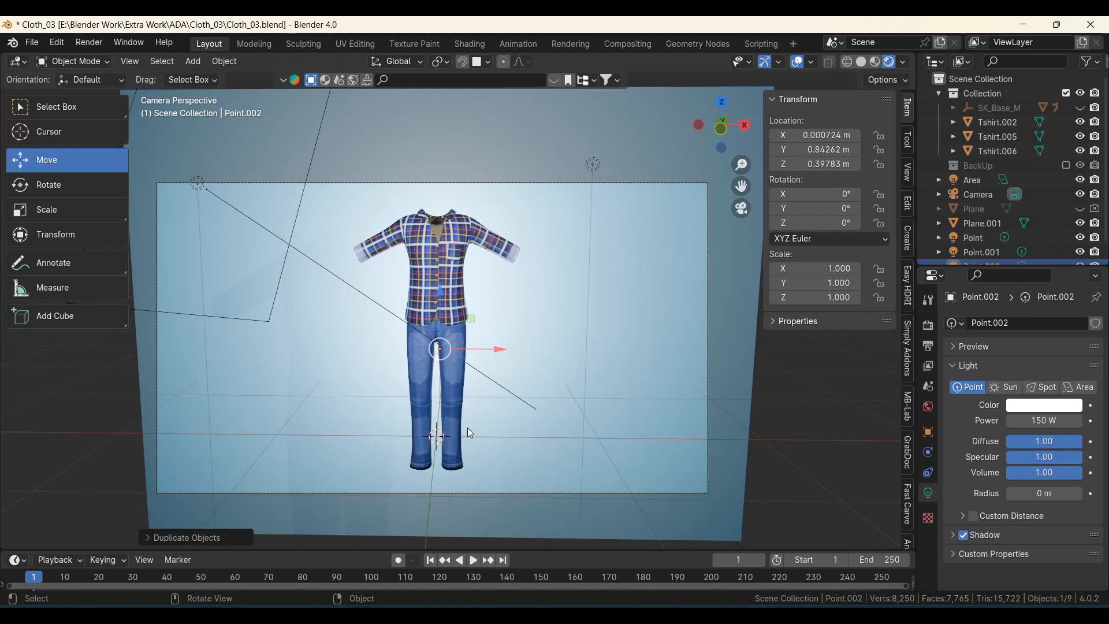
- Select the camera and set the render resolution to 1200 × 1600 px
click(708, 228)
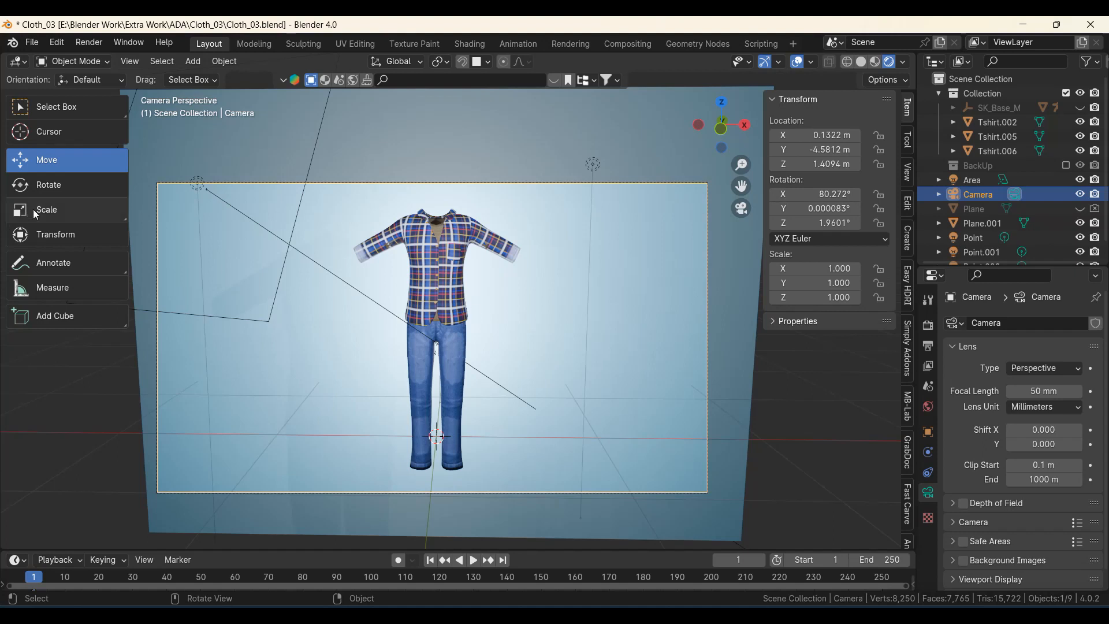
mouse_move(157, 179)
mouse_down()
mouse_move(157, 511)
mouse_move(581, 500)
mouse_move(737, 387)
mouse_move(706, 179)
mouse_move(182, 172)
mouse_move(158, 189)
mouse_up()
click(992, 601)
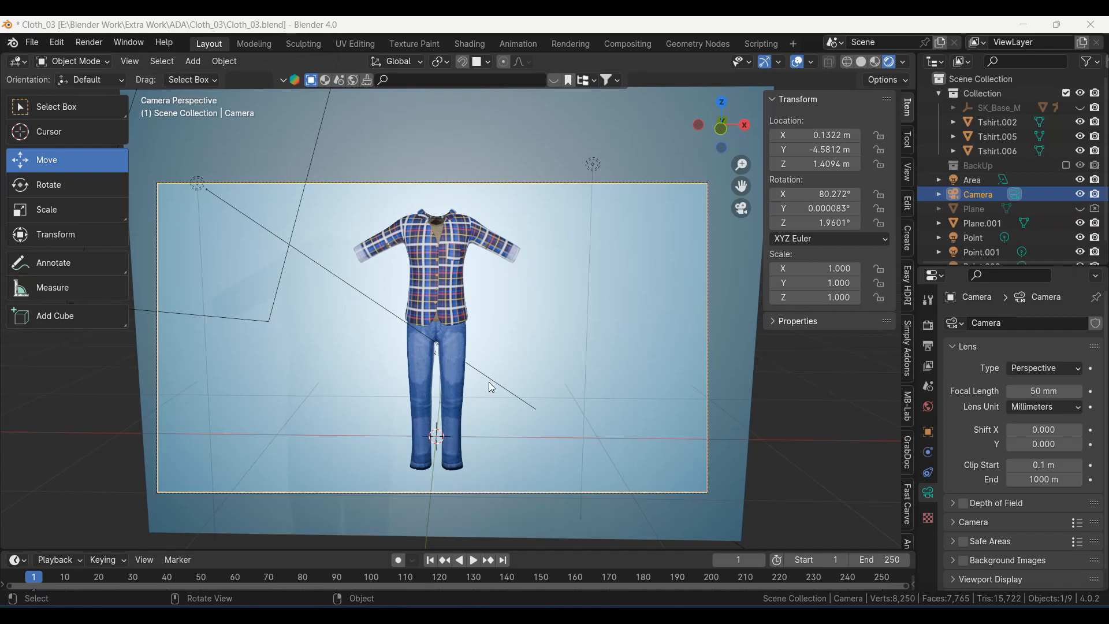
click(927, 327)
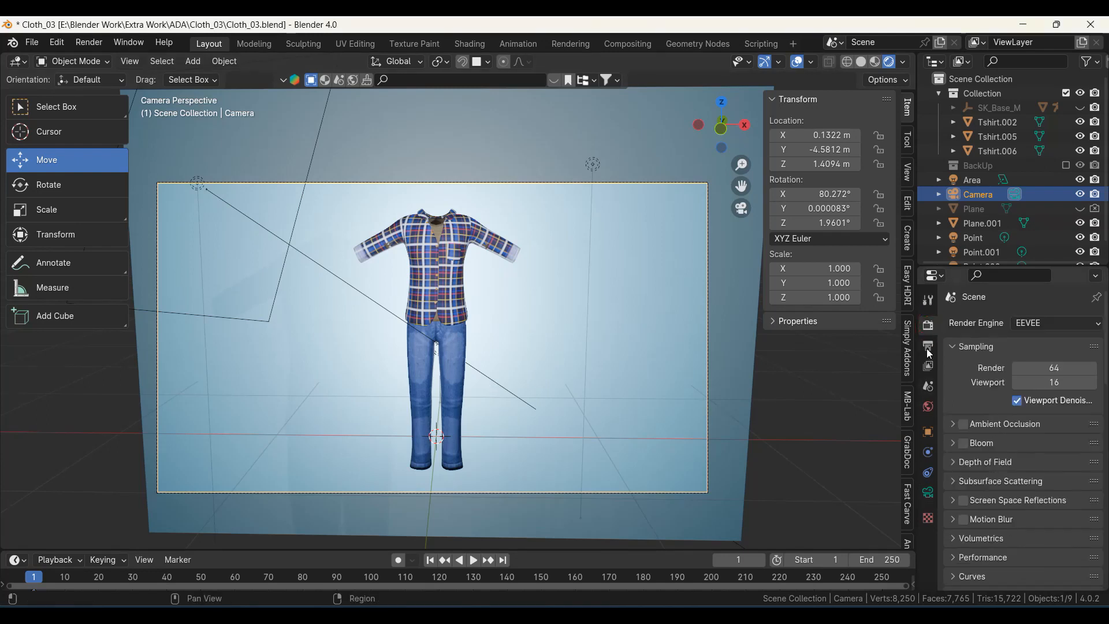
click(926, 347)
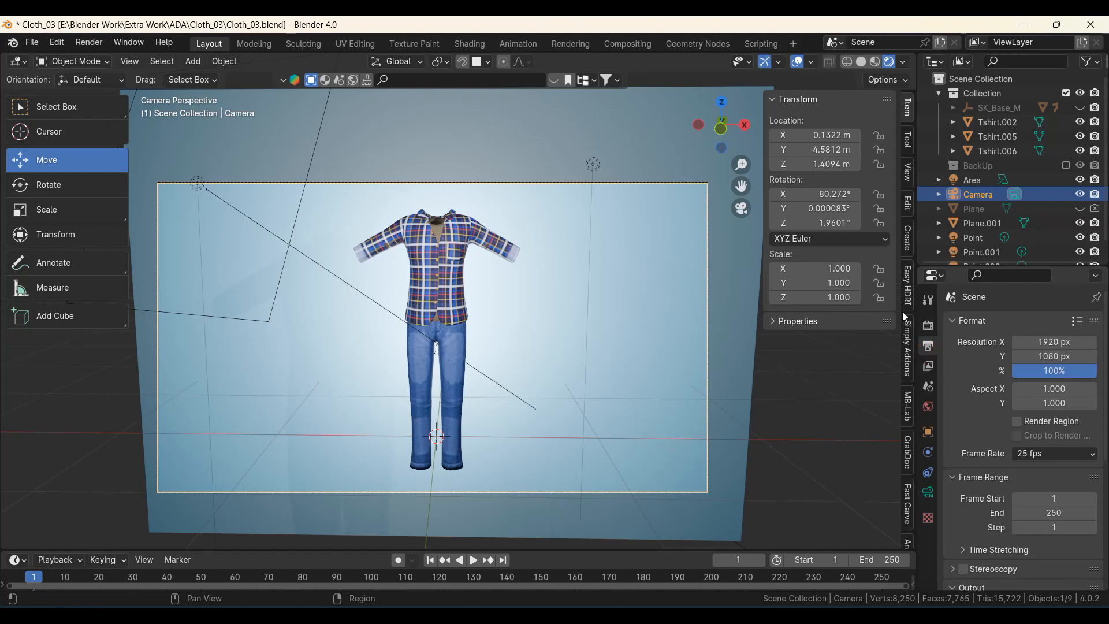
click(1042, 342)
text(1200)
key(Tab)
text(16)
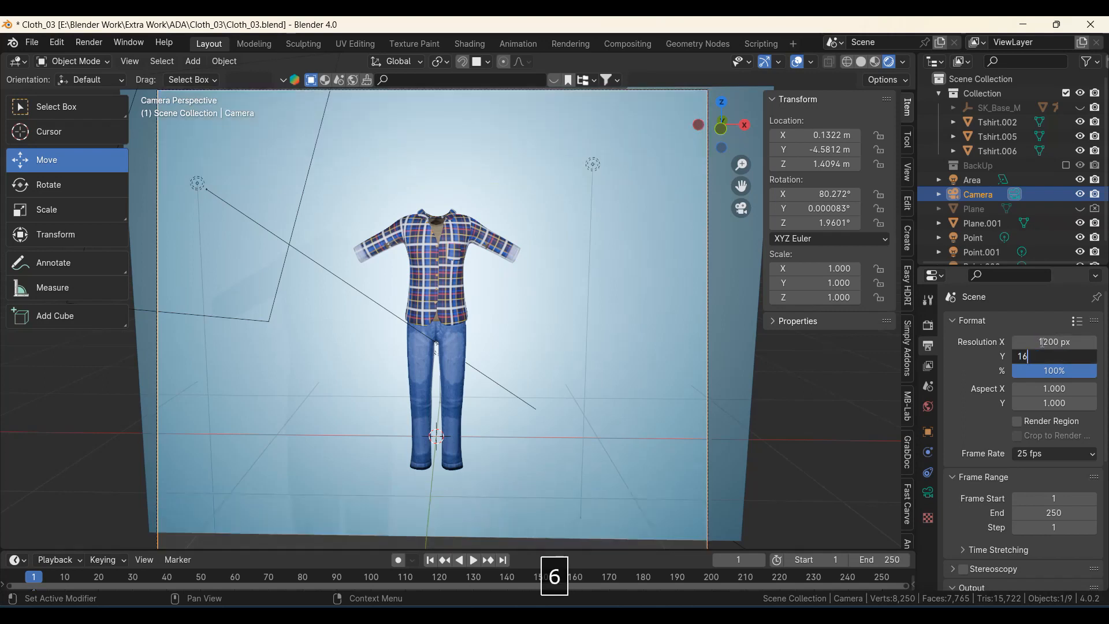
text(00)
key(Return)
- Fly the camera closer so the outfit fills the portrait frame, at about X 0.06, Y -2.56, Z 1.15 m
scroll(546, 352, down, 2)
key(shift+grave)
key(w)
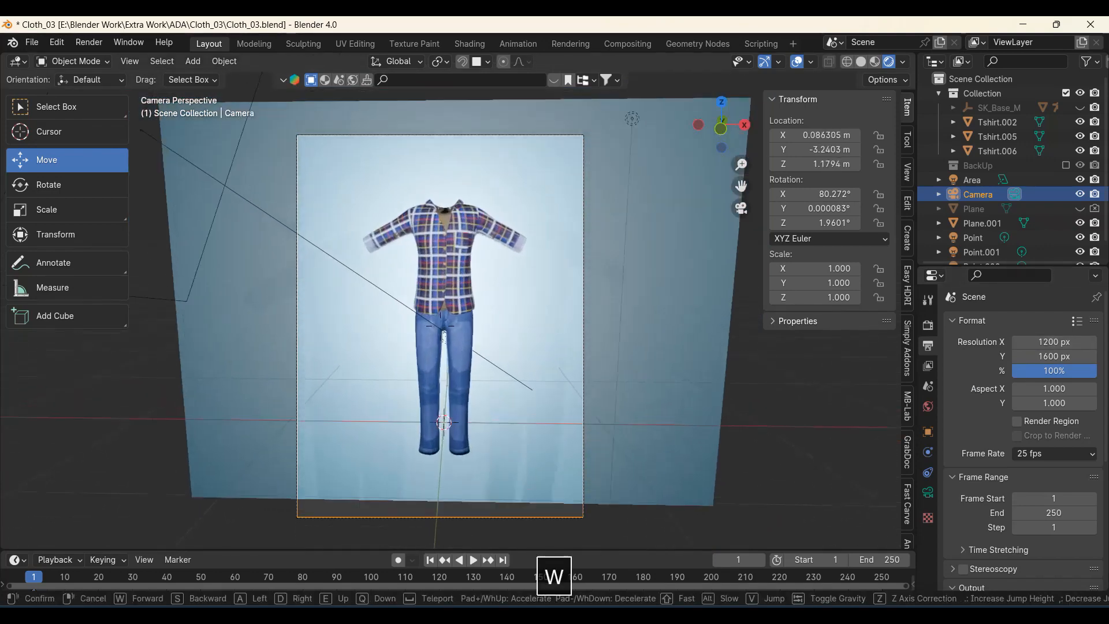
key(s)
key(q)
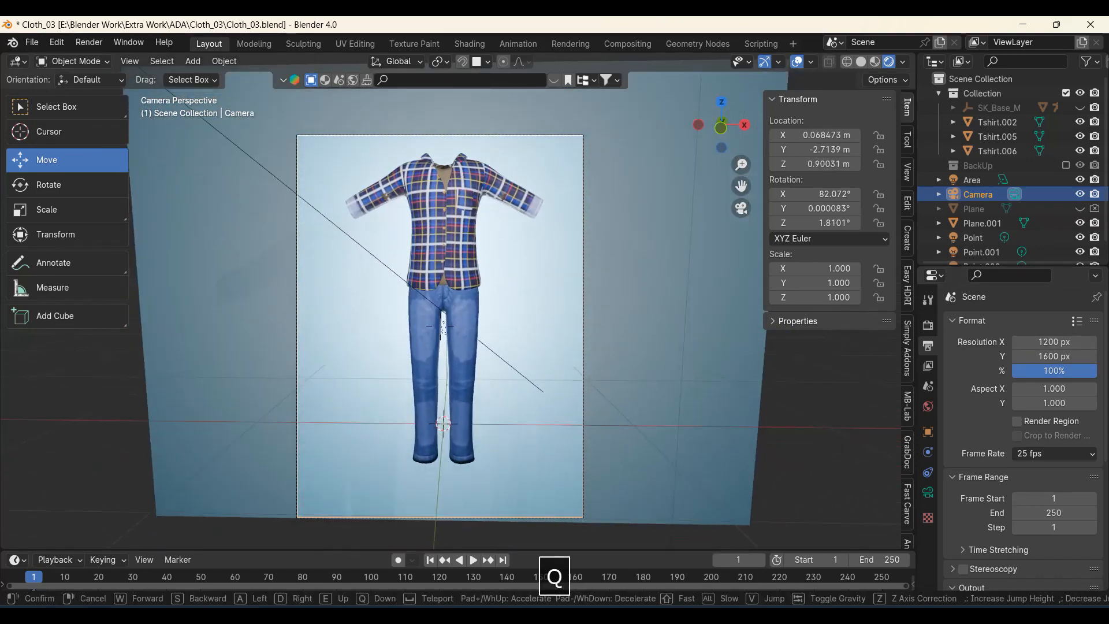
key(e)
key(w)
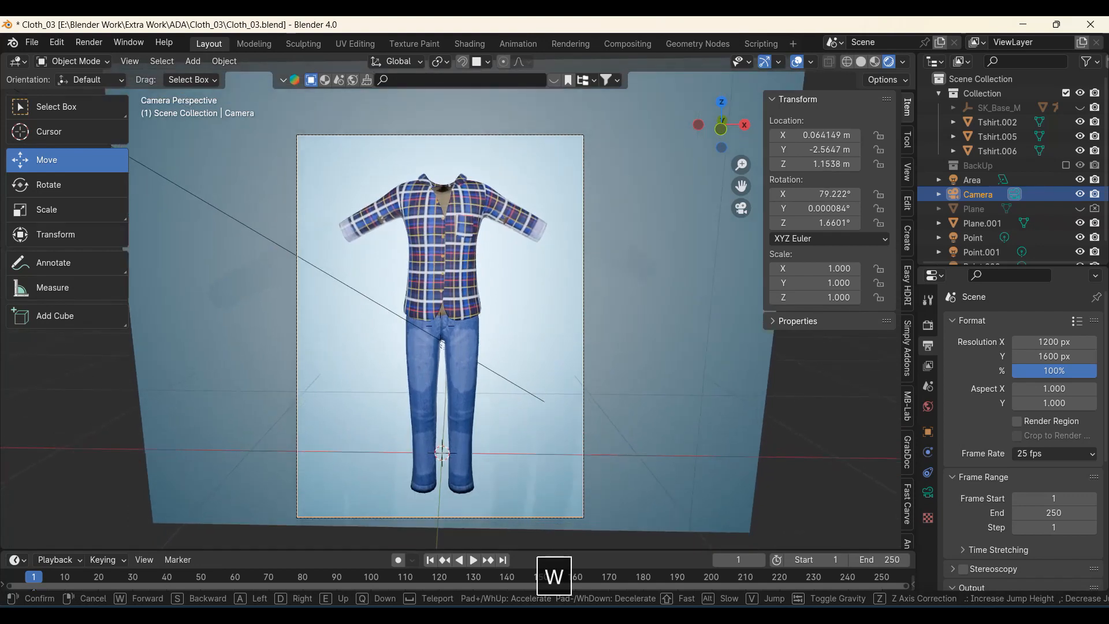
click(539, 354)
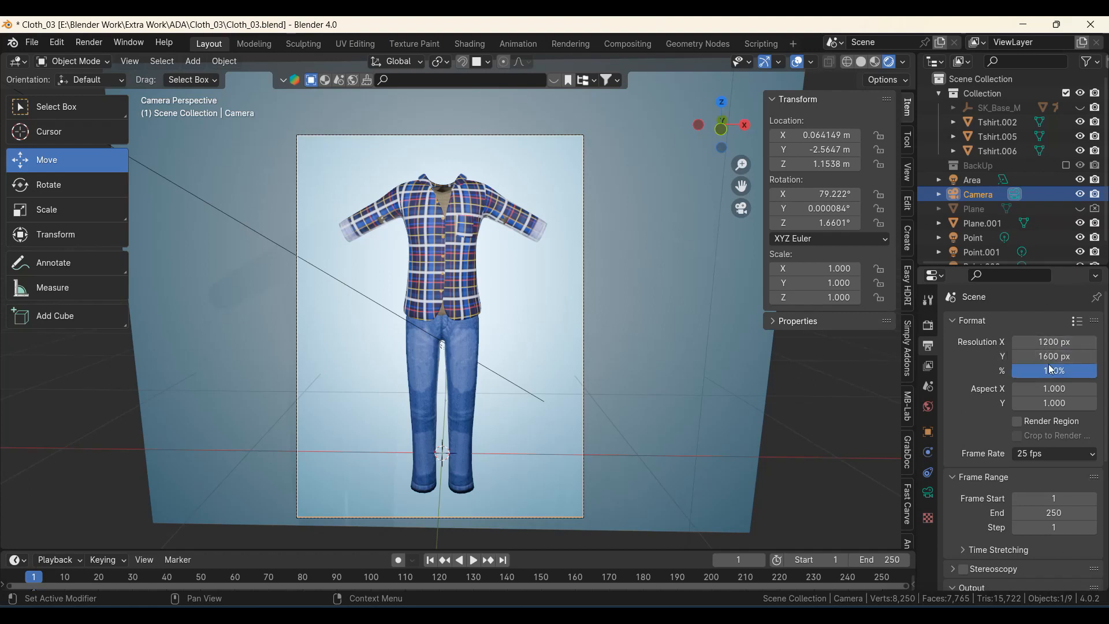
- Undo the portrait resolution and the camera reframing
scroll(453, 292, down, 2)
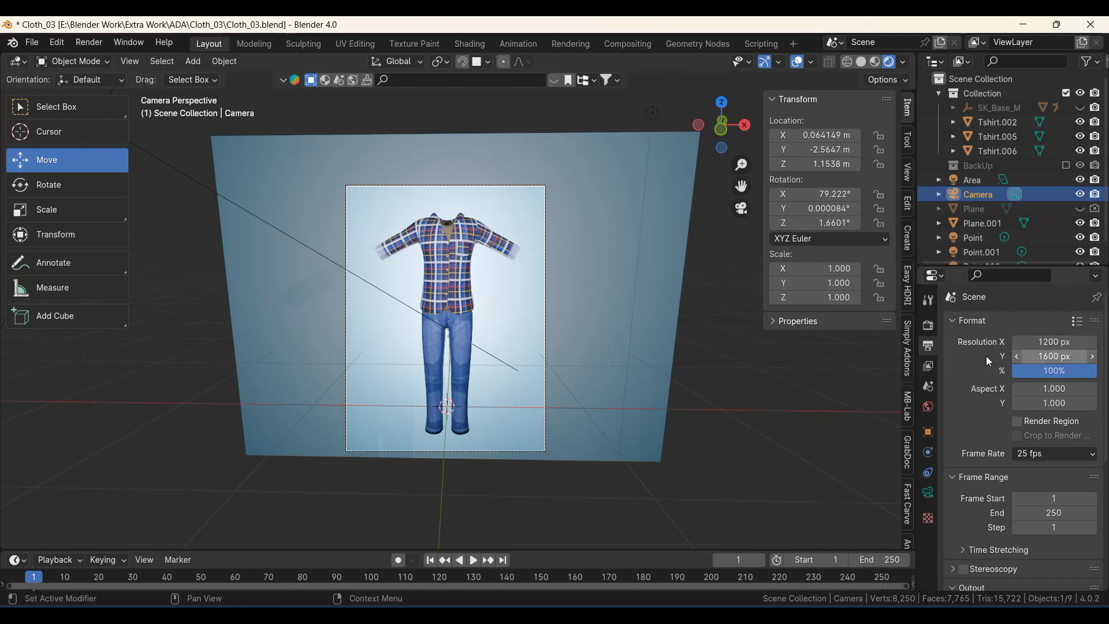
key(ctrl+z)
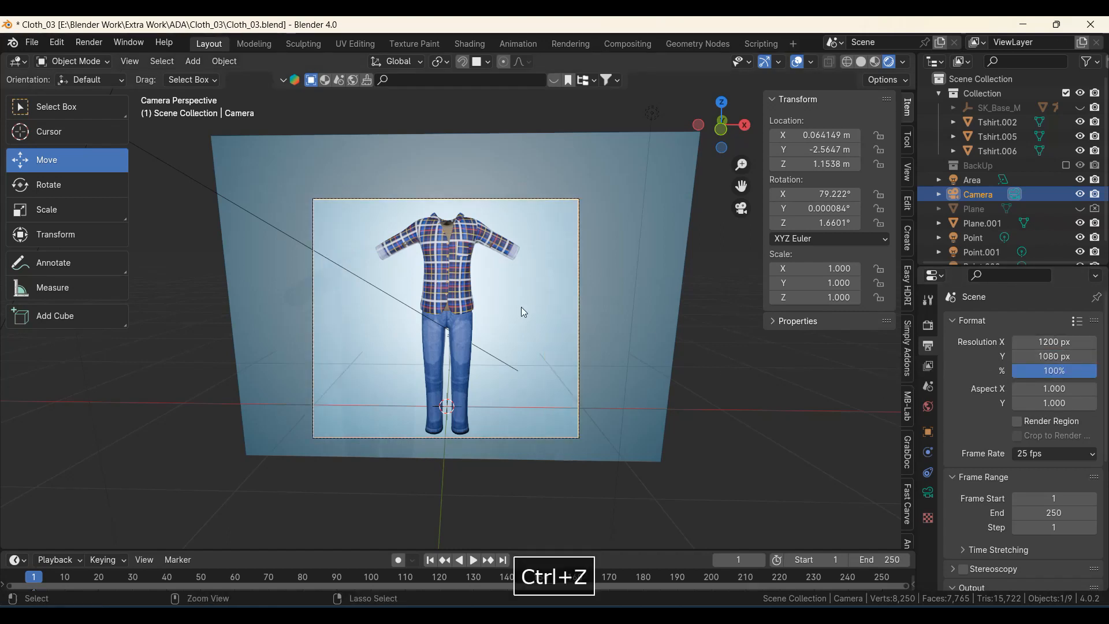
key(ctrl+z)
key(ctrl+z)
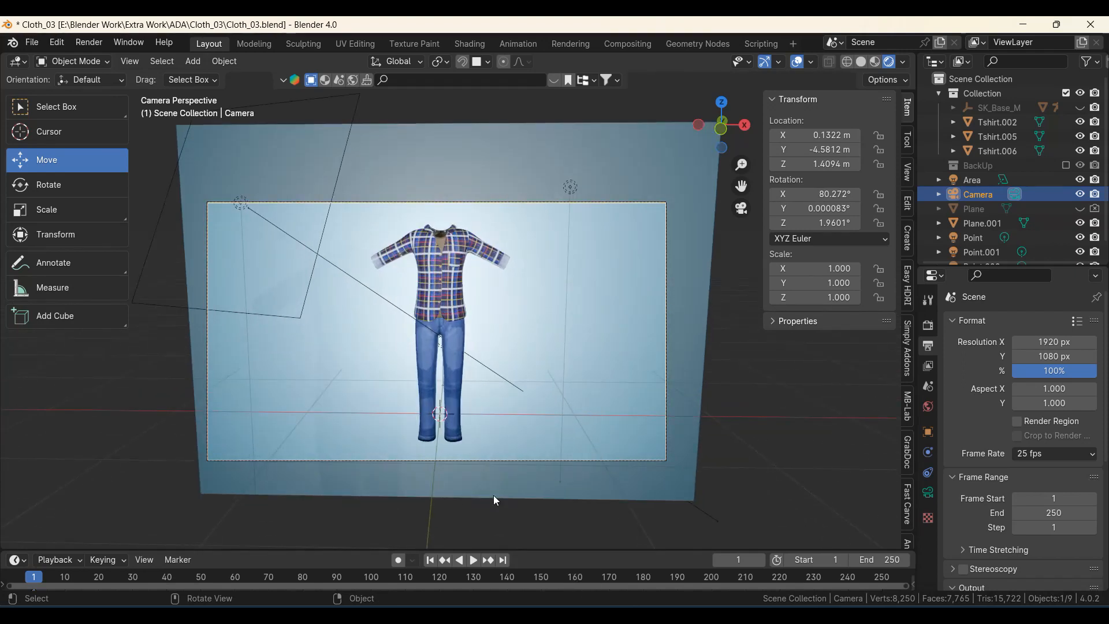
scroll(664, 446, up, 2)
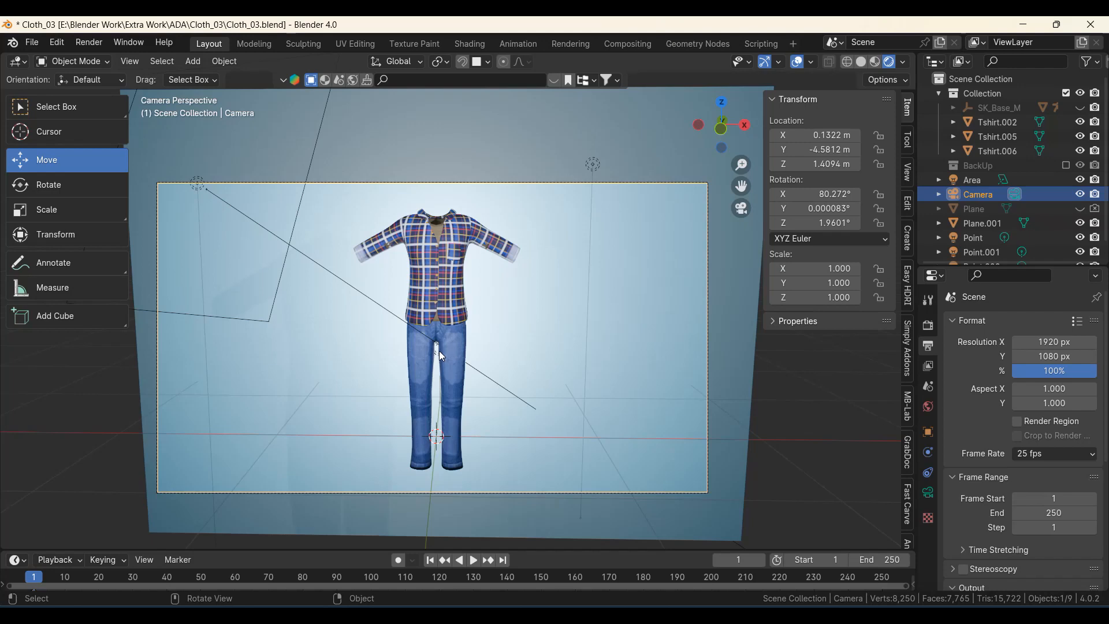
scroll(439, 351, down, 3)
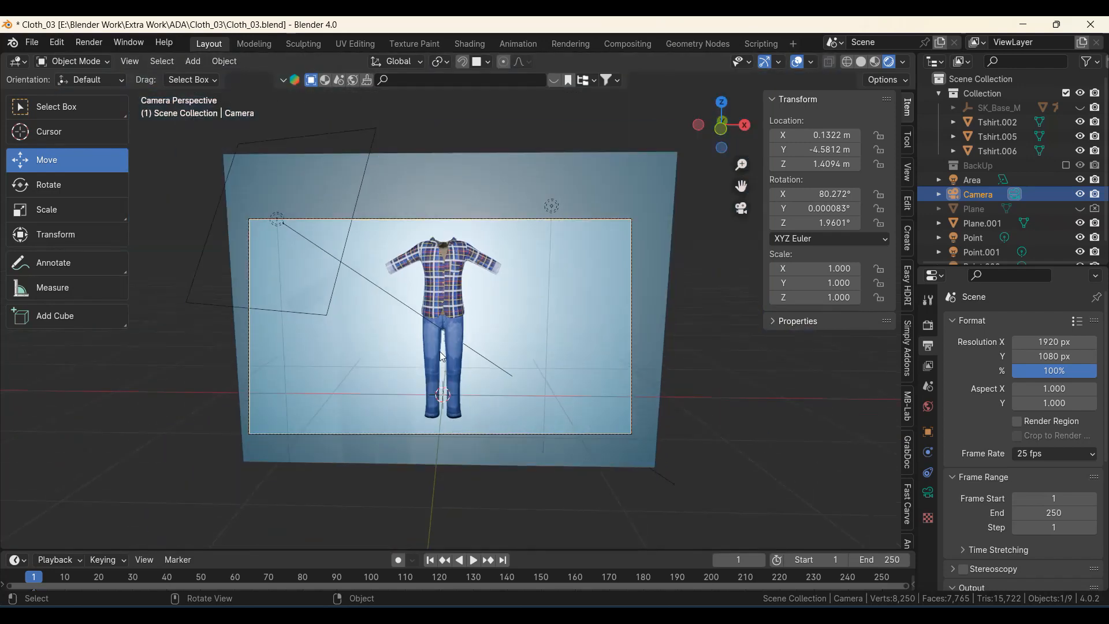
- Add a second area light and raise it straight above the outfit to about Z 1.96 m
key(KP_7)
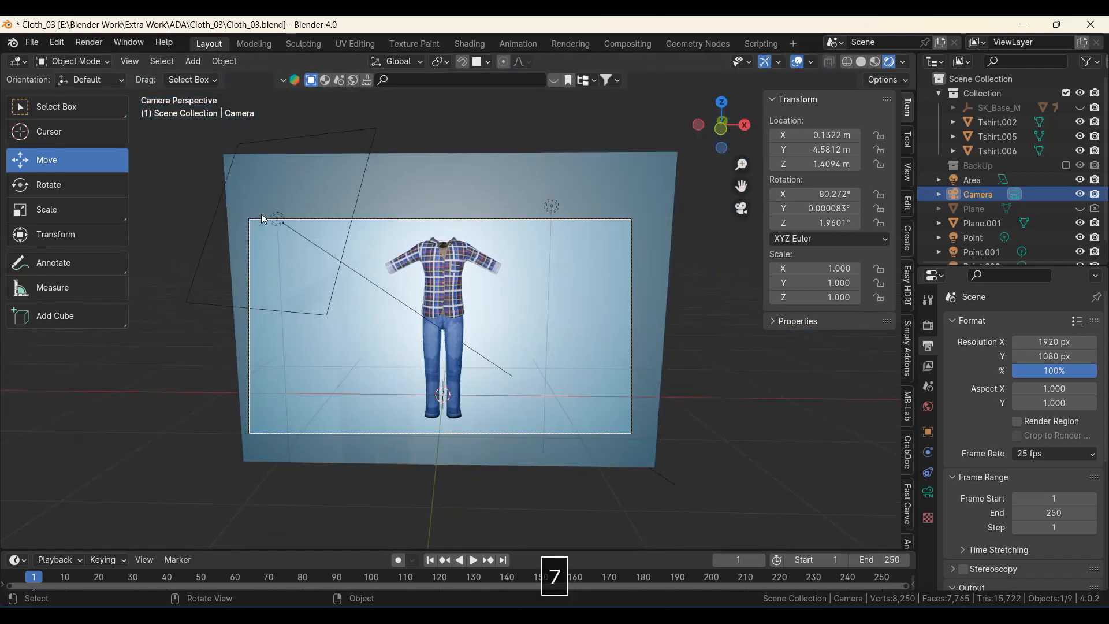
click(404, 414)
middle_drag(559, 367, 438, 337)
key(shift+a)
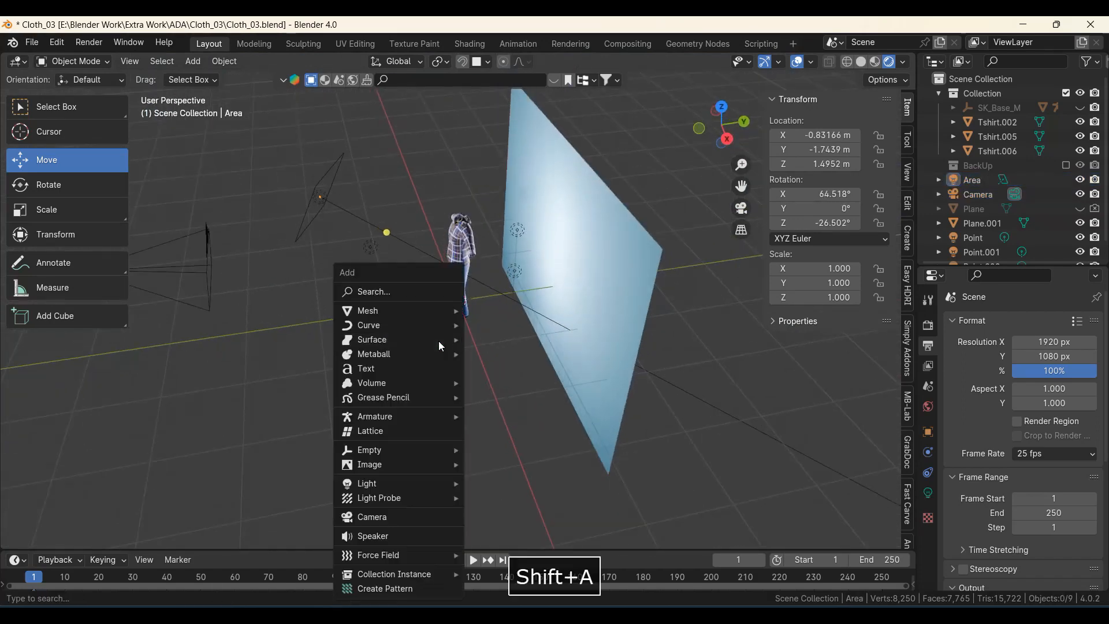
mouse_move(393, 484)
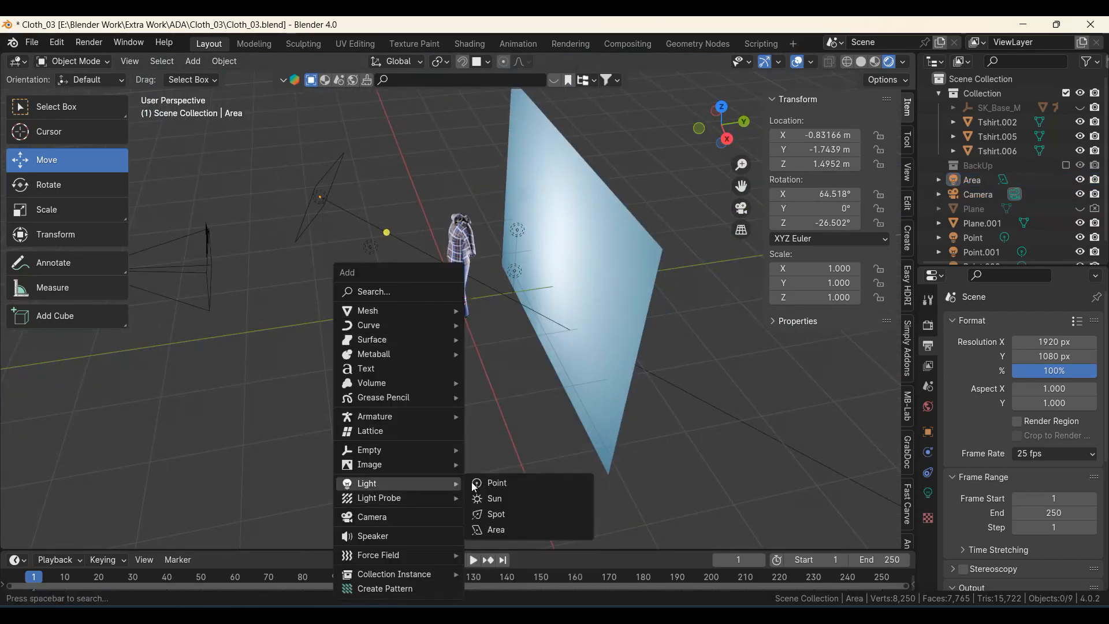
click(500, 530)
middle_drag(446, 376, 463, 252)
key(g)
key(z)
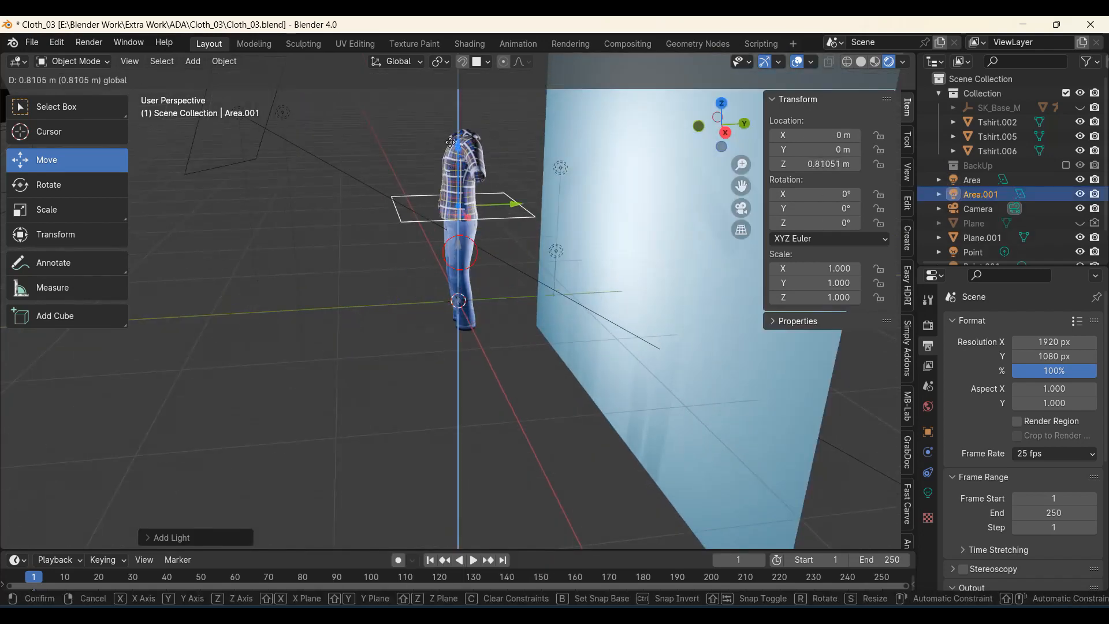
click(449, 496)
- Examine the overhead area light's effect on the shirt from the side and in the camera view
middle_drag(484, 380, 359, 321)
middle_drag(437, 299, 515, 289)
key(KP_0)
scroll(515, 290, up, 3)
shift+middle_drag(432, 286, 432, 365)
scroll(432, 366, up, 2)
scroll(429, 360, down, 3)
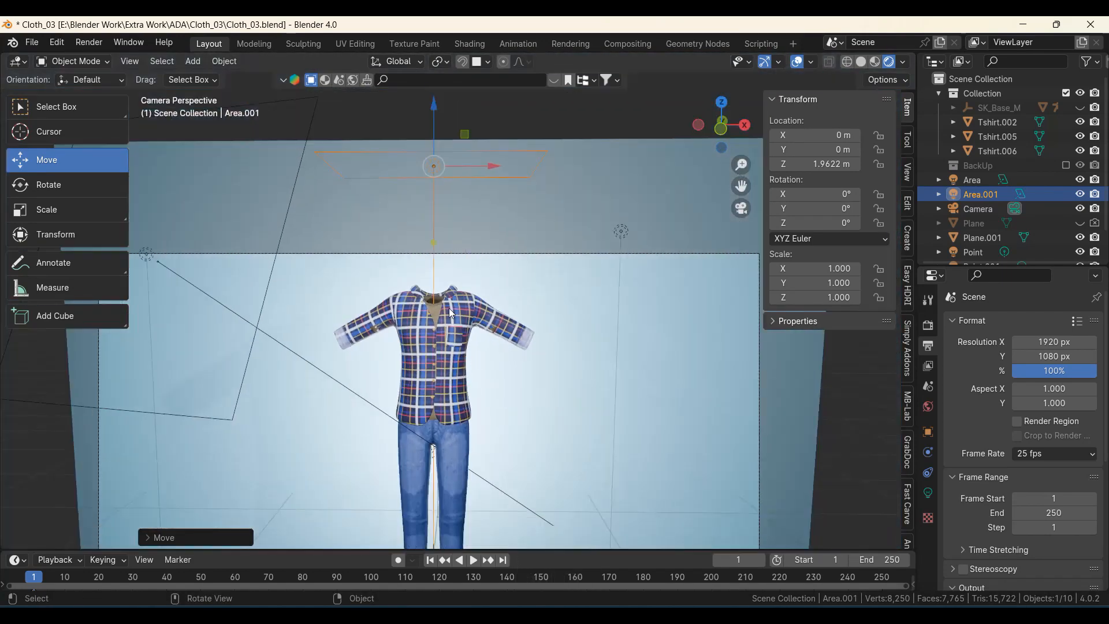
- Try shifting the overhead area light away from its centred position, and undo the move
drag(465, 133, 481, 142)
key(ctrl+z)
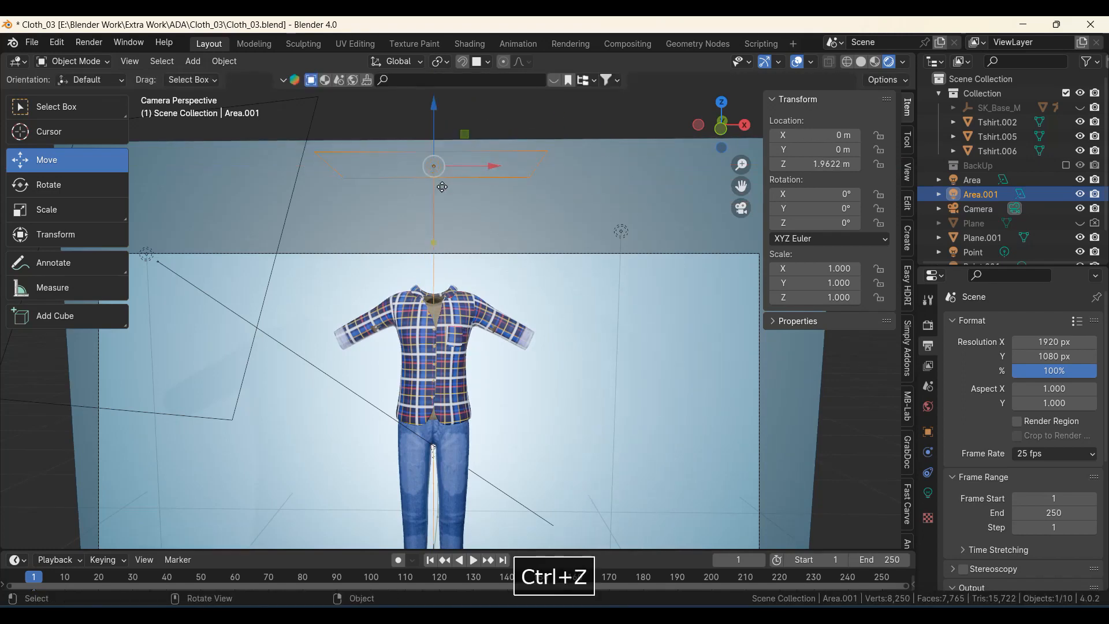
scroll(419, 345, up, 3)
scroll(419, 345, down, 5)
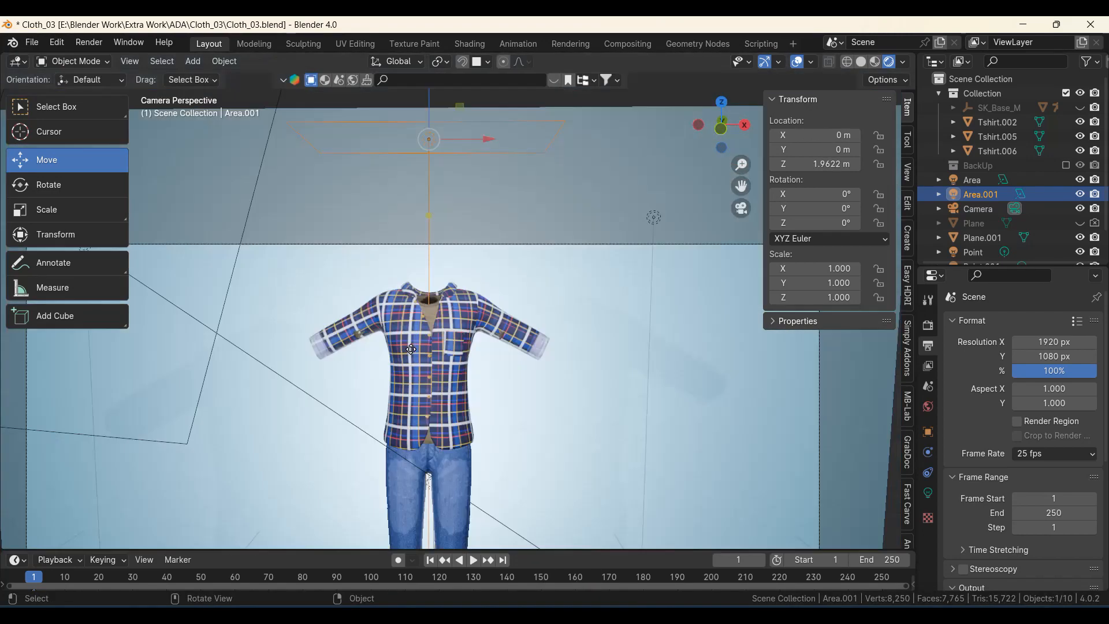
key(Tab)
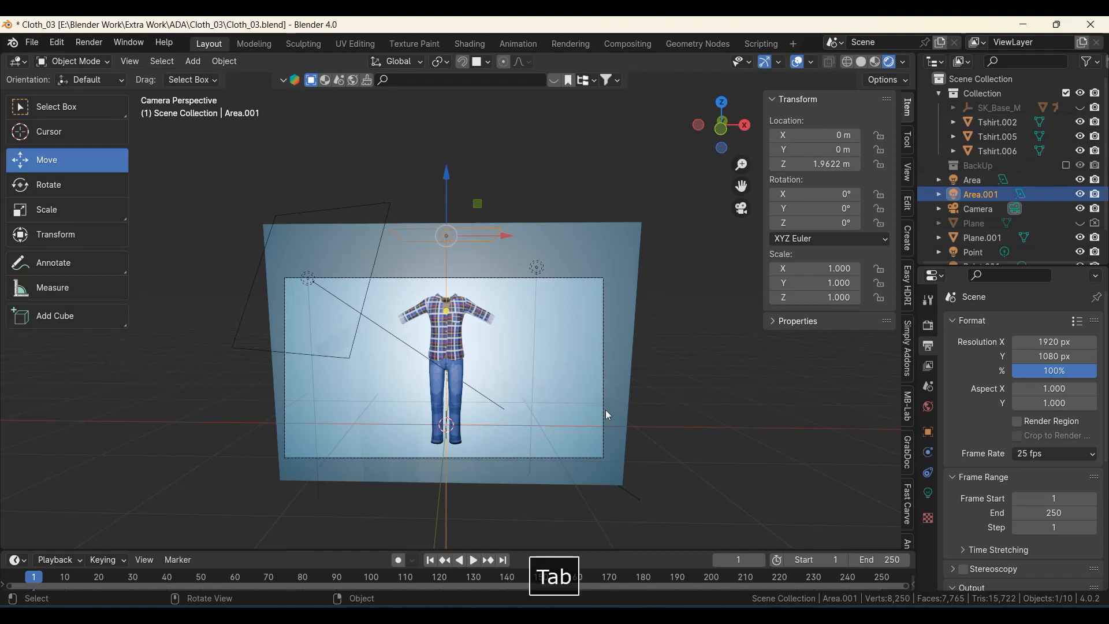
- Fly the camera higher and slightly closer to the outfit, to about X 0.13, Y -4.39, Z 1.76 m
click(603, 398)
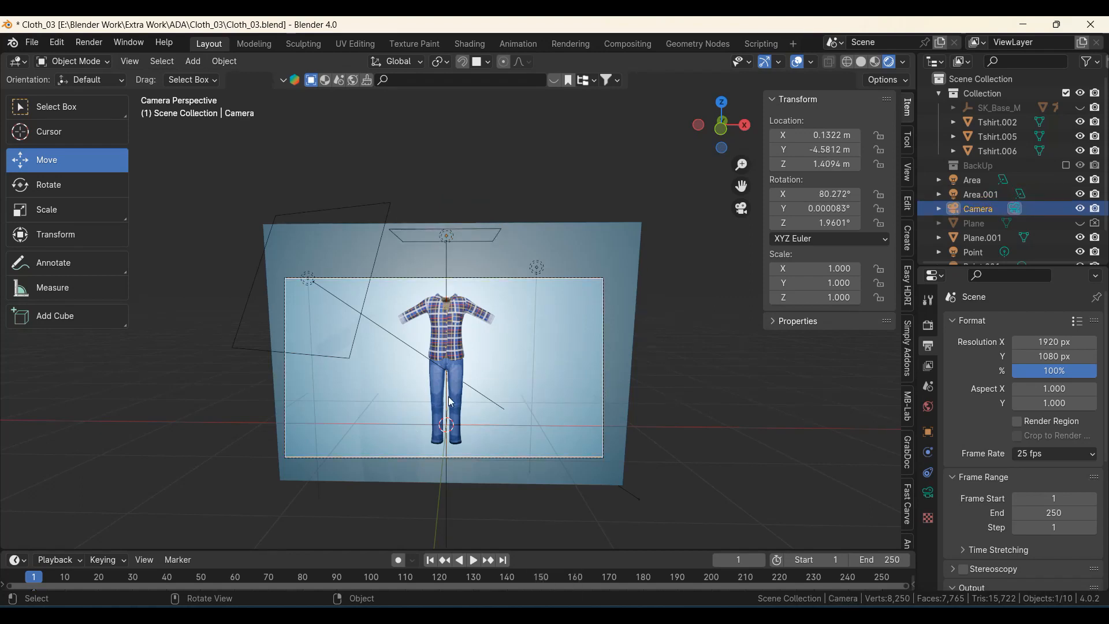
scroll(451, 404, up, 1)
key(shift+grave)
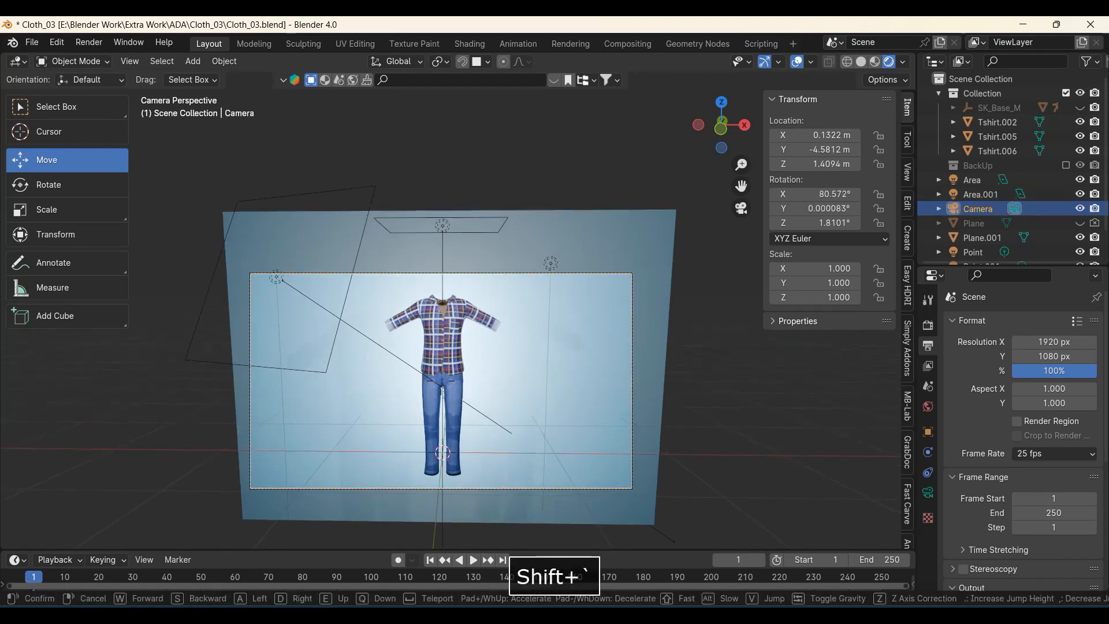
key(e)
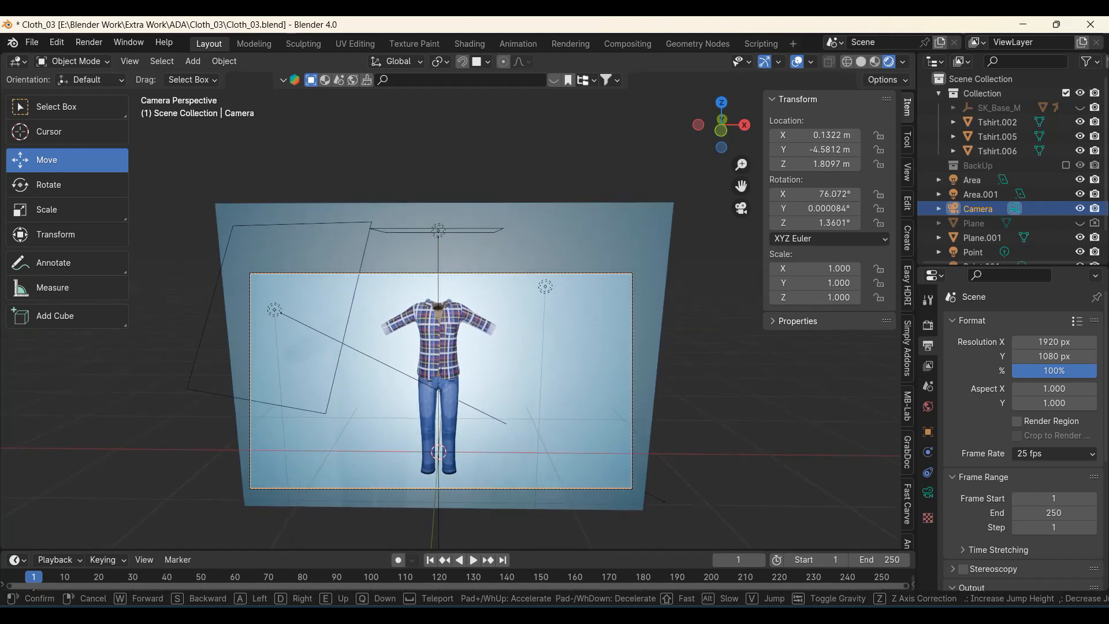
key(w)
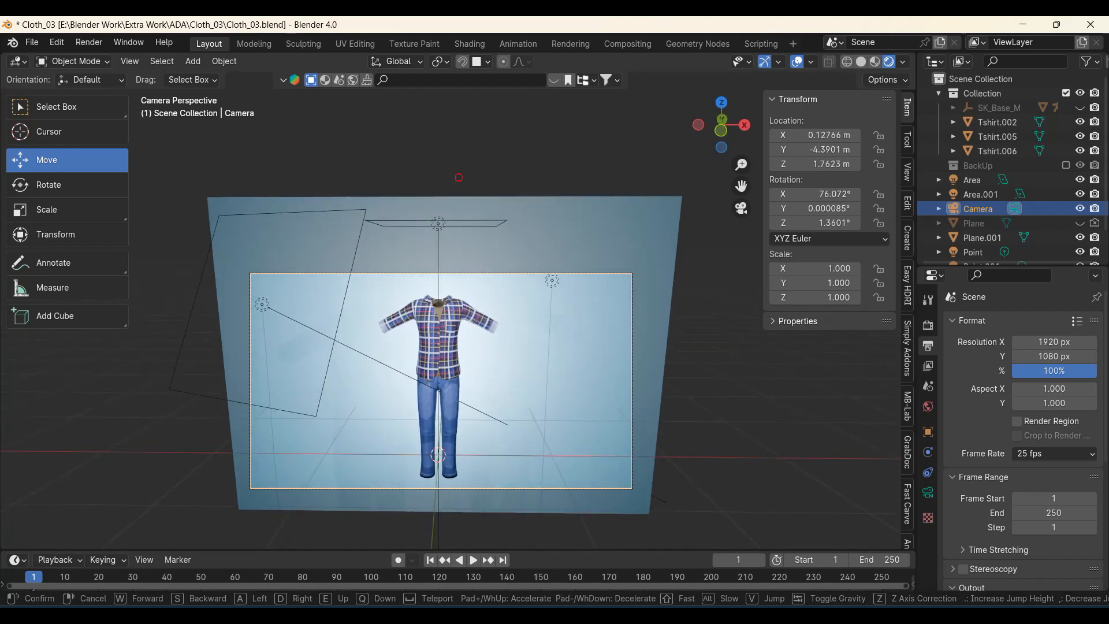
click(442, 423)
scroll(442, 423, up, 4)
shift+middle_drag(442, 422, 449, 311)
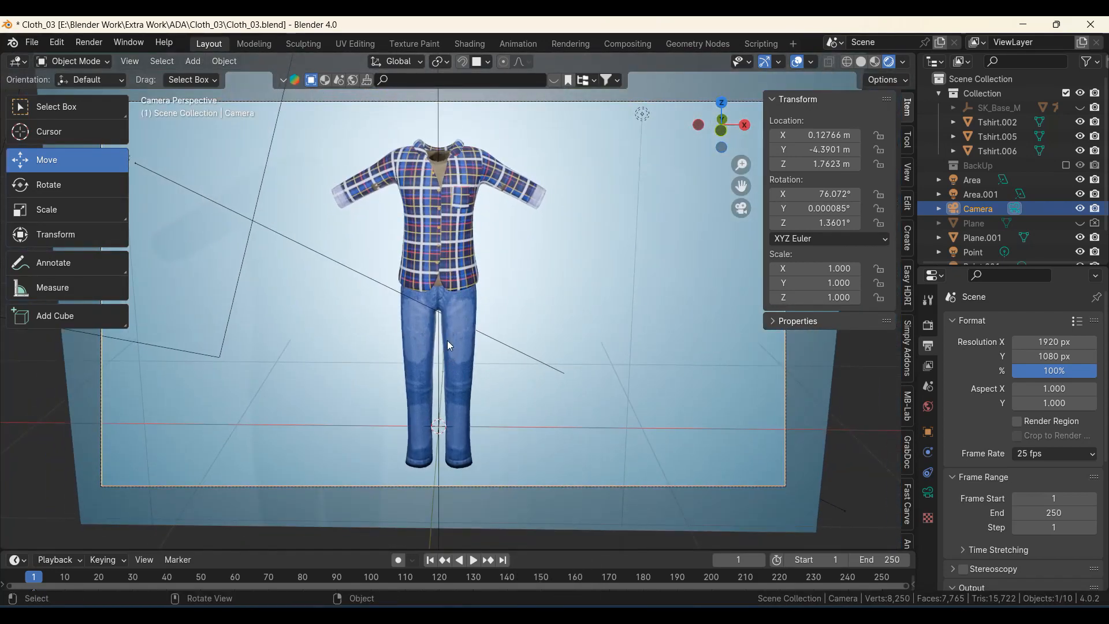
scroll(449, 342, down, 1)
scroll(447, 342, down, 2)
scroll(447, 342, up, 2)
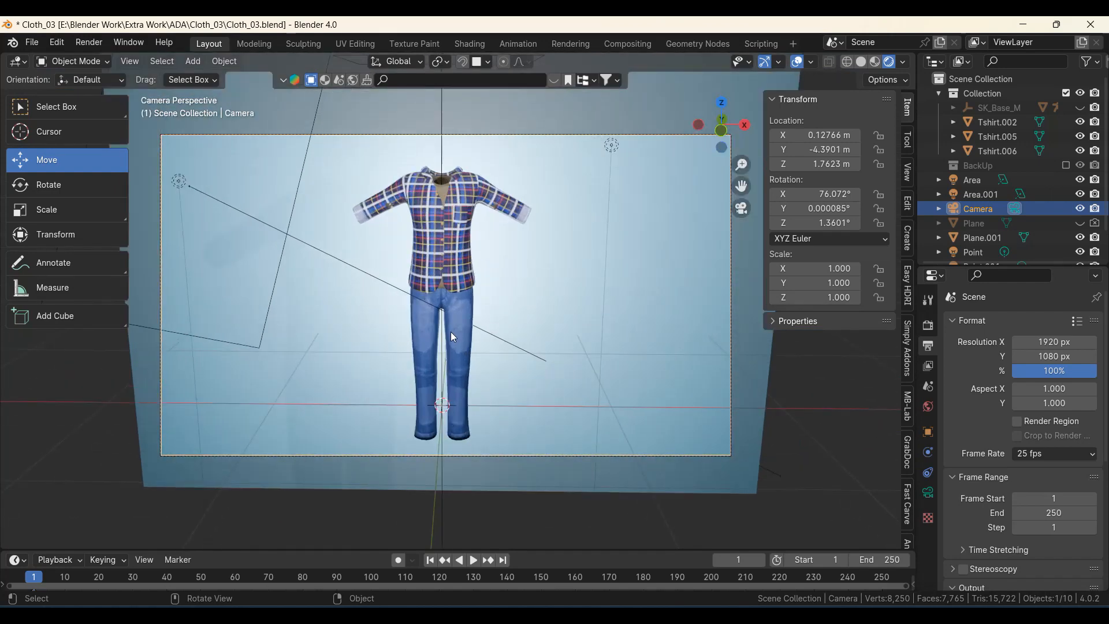
- Set the Subsurface weight of the backdrop plane's BackGround material to 1.000 in the Shading workspace
click(730, 409)
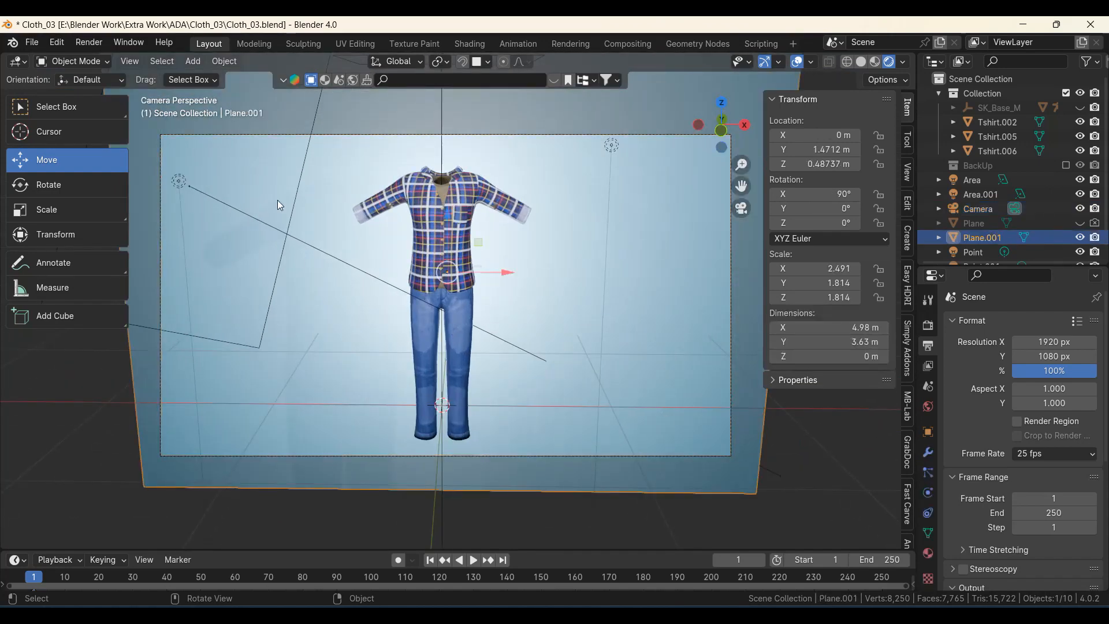
click(468, 43)
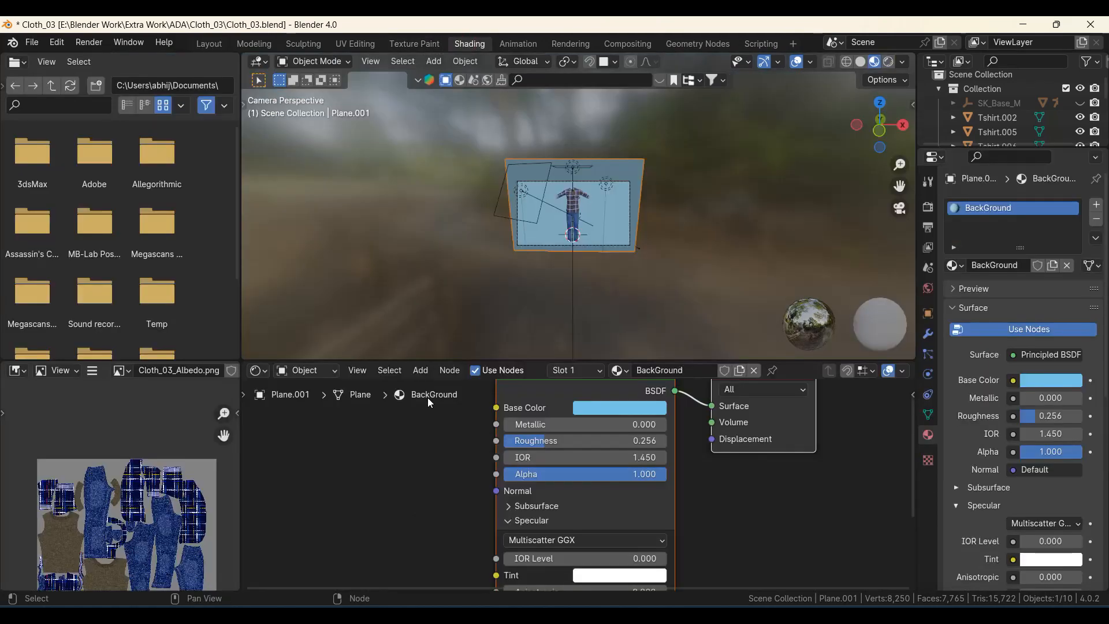
middle_drag(556, 220, 503, 181)
scroll(541, 260, up, 2)
scroll(446, 498, down, 4)
shift+middle_drag(466, 530, 474, 461)
scroll(480, 511, up, 5)
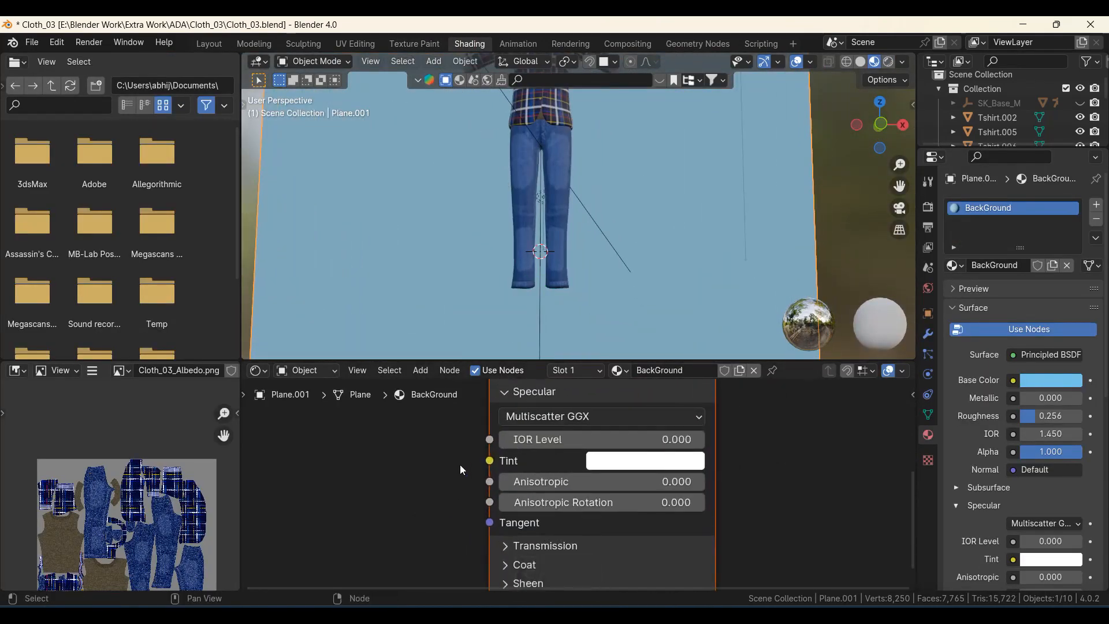
middle_drag(362, 476, 447, 446)
middle_drag(458, 542, 440, 525)
mouse_move(474, 391)
middle_down()
mouse_move(460, 486)
mouse_move(415, 559)
mouse_move(413, 452)
middle_up()
mouse_move(411, 549)
middle_down()
mouse_move(417, 475)
mouse_move(436, 497)
middle_up()
scroll(490, 456, down, 1)
click(509, 424)
drag(534, 475, 727, 475)
scroll(478, 276, down, 3)
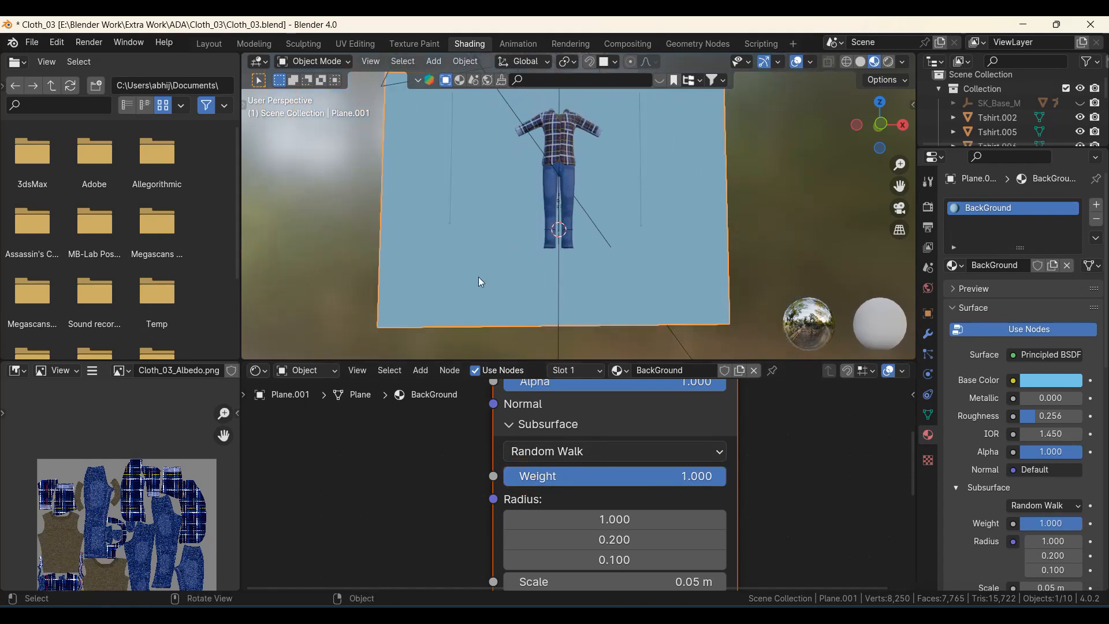
- Return to the Layout workspace, switch the render engine to Cycles and limit the viewport to 32 max samples
click(219, 43)
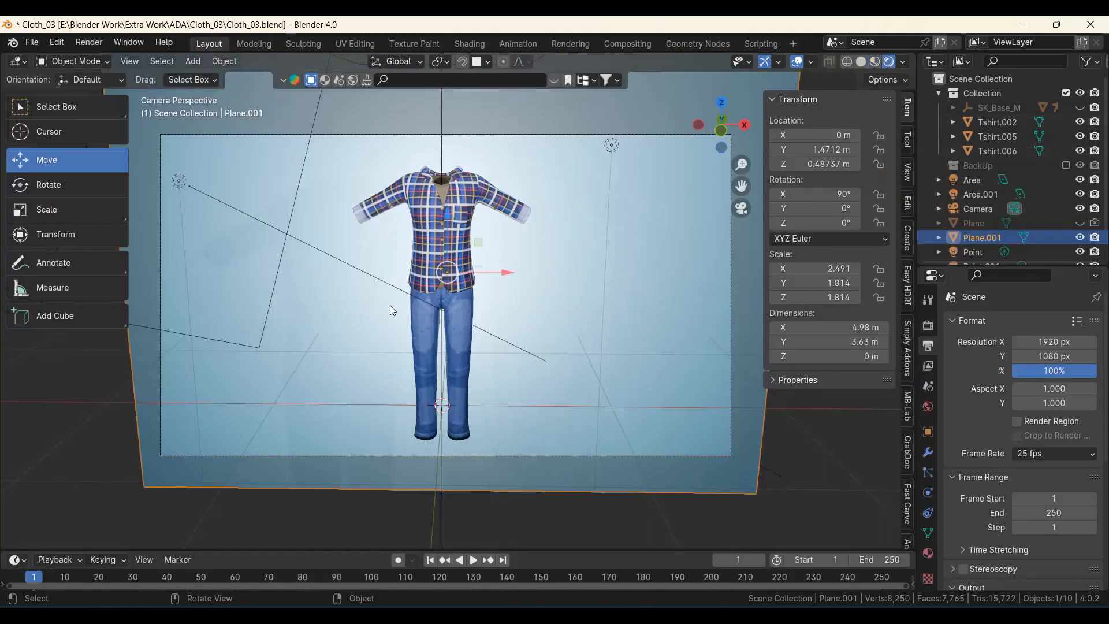
key(KP_0)
key(KP_0)
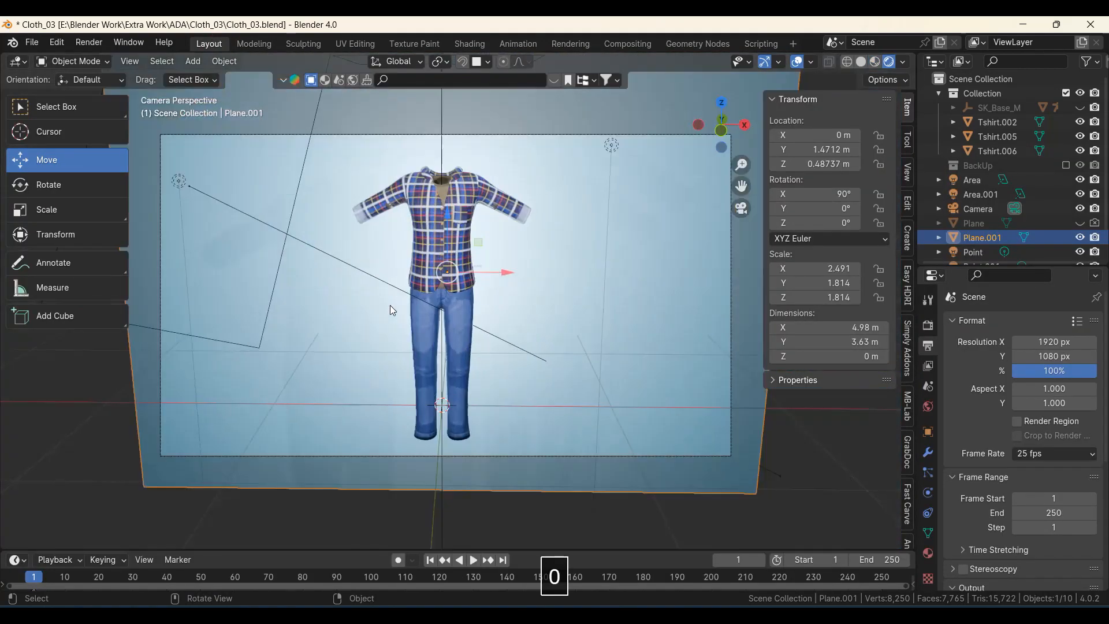
scroll(392, 308, up, 1)
shift+middle_drag(462, 234, 473, 253)
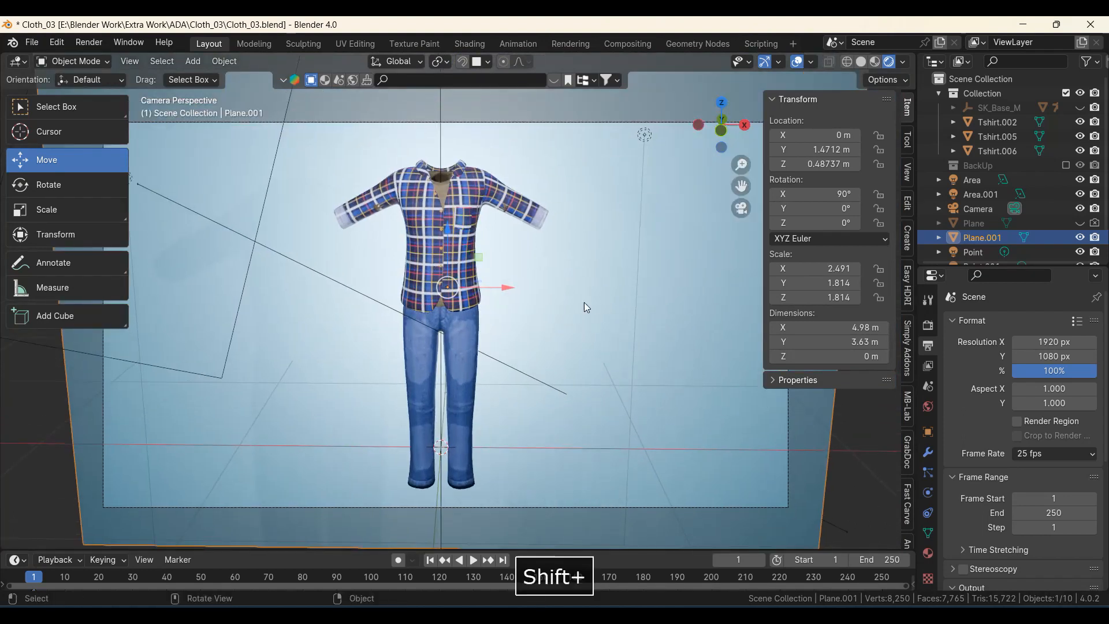
click(929, 324)
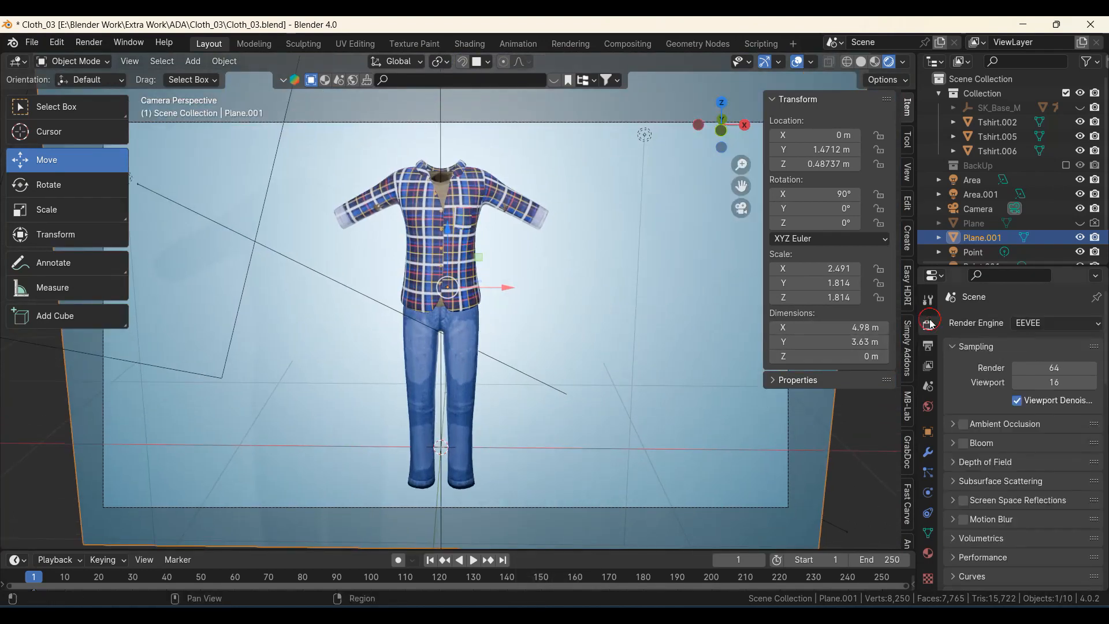
click(1046, 322)
click(1037, 375)
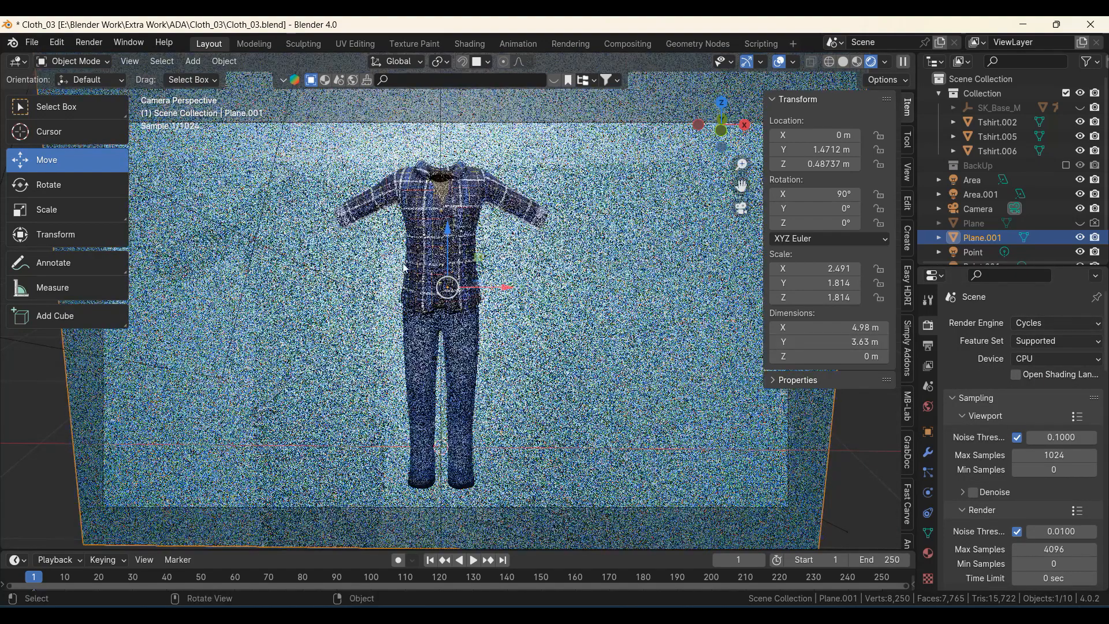
click(1033, 456)
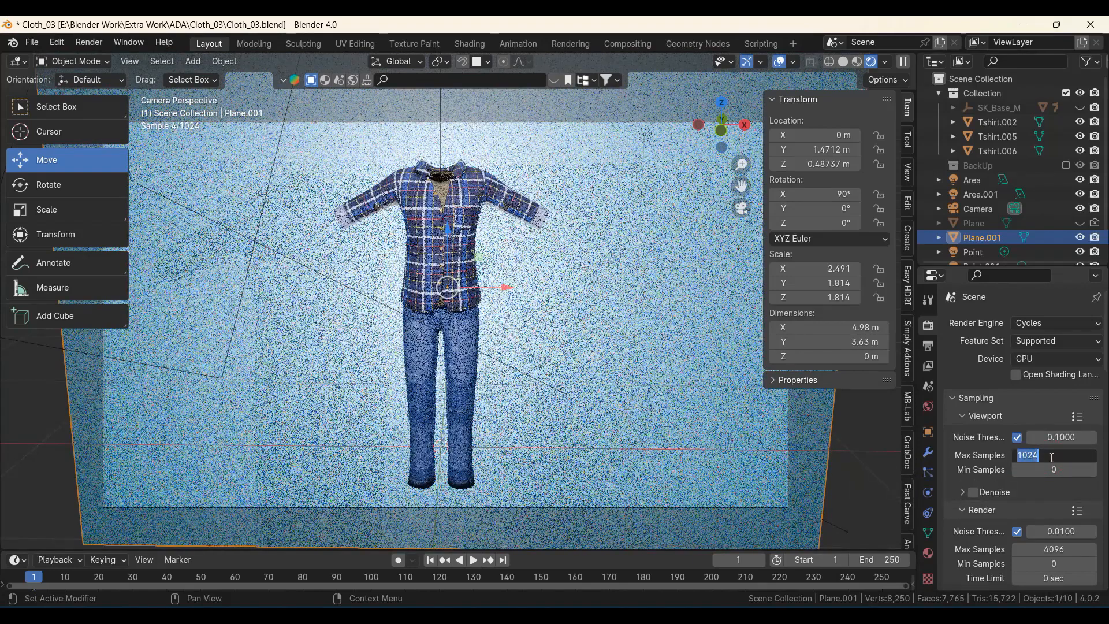
text(32)
key(Return)
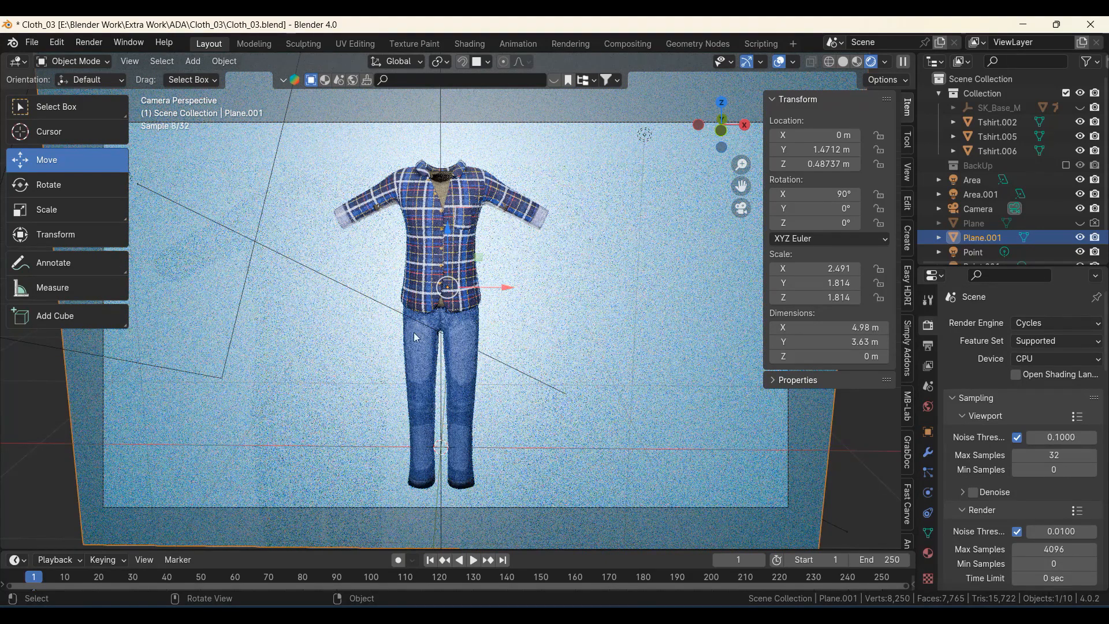
- Set the Cycles max samples for the final render to 256
scroll(565, 366, down, 2)
scroll(1021, 489, down, 2)
scroll(457, 300, up, 2)
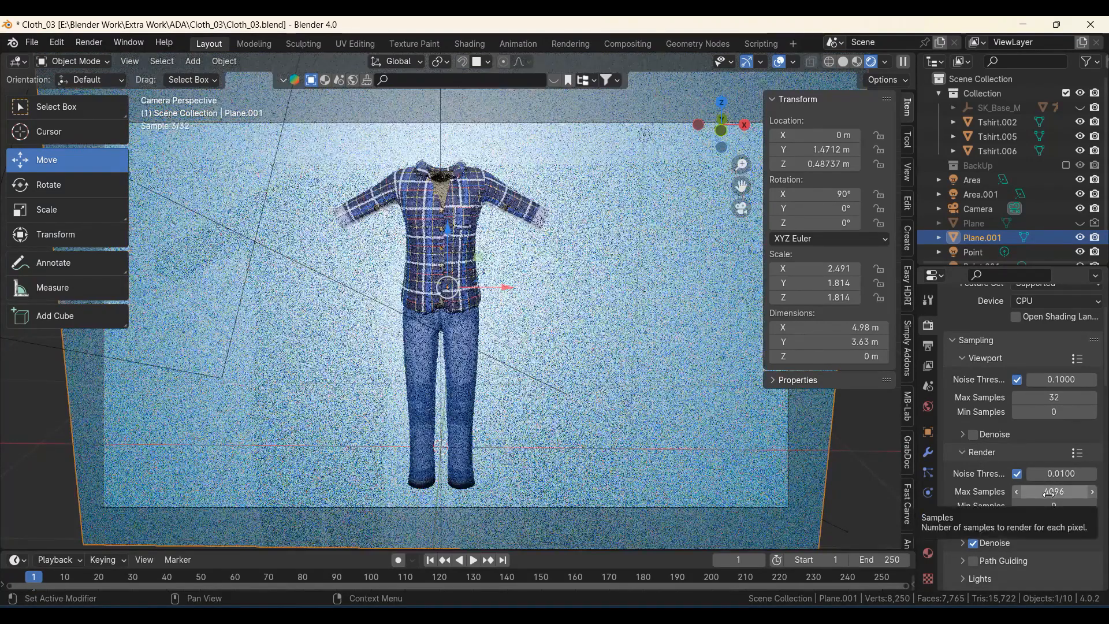
click(1049, 492)
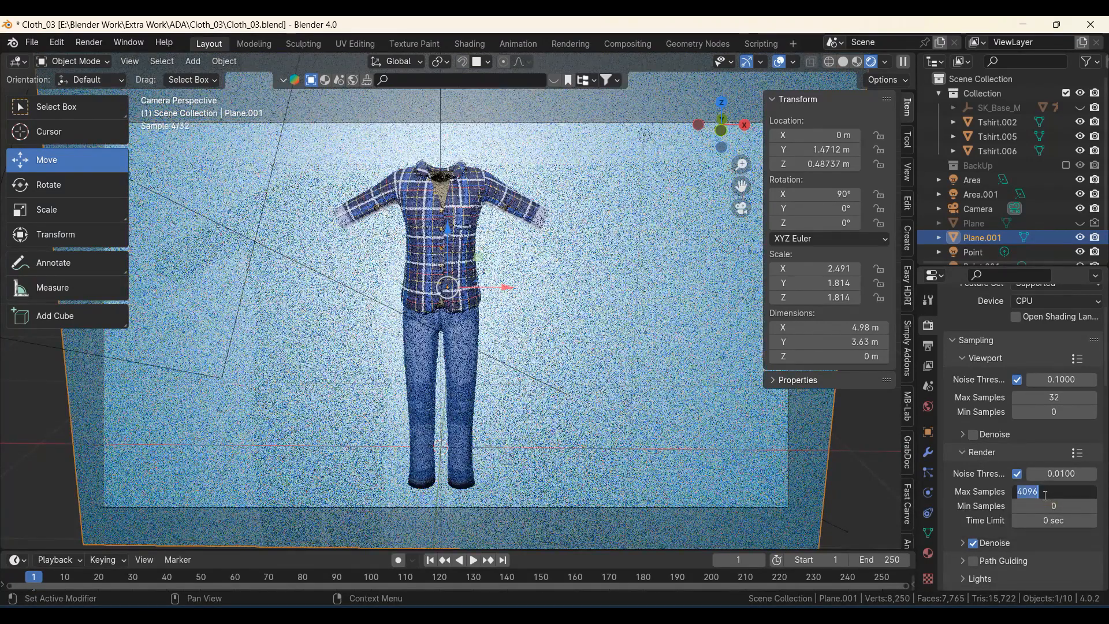
text(2)
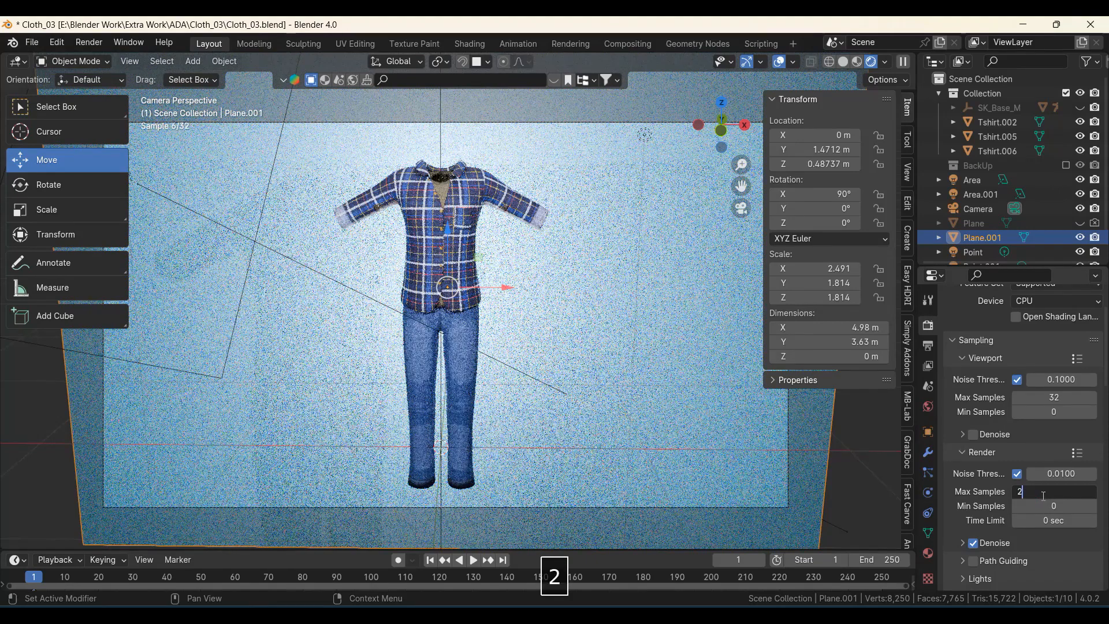
text(56)
key(Return)
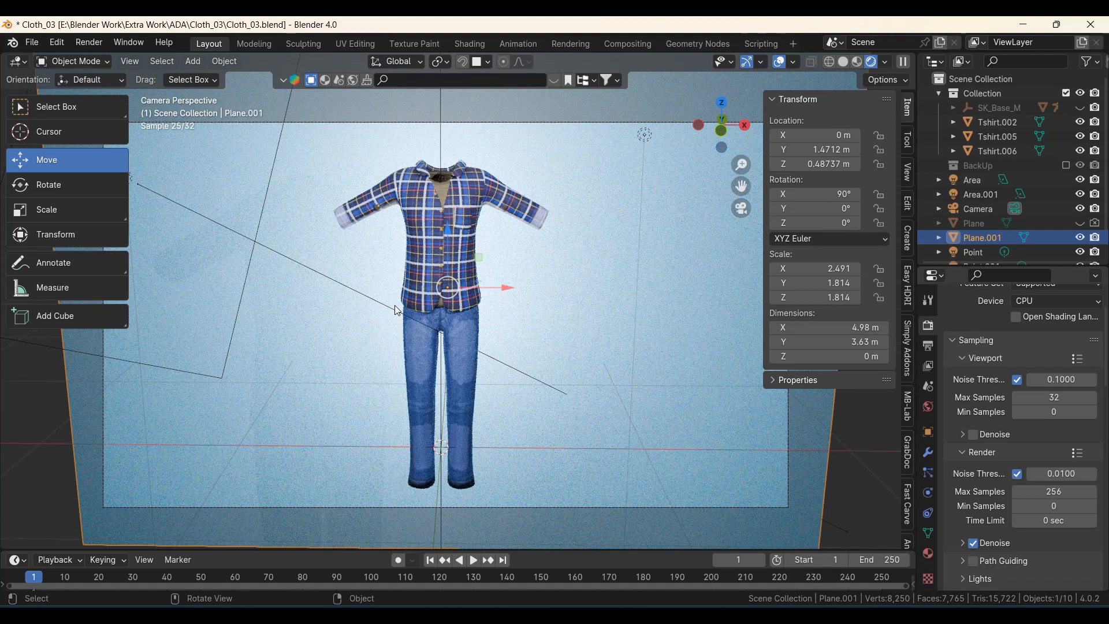
- Switch the render engine back to EEVEE
scroll(1021, 380, up, 3)
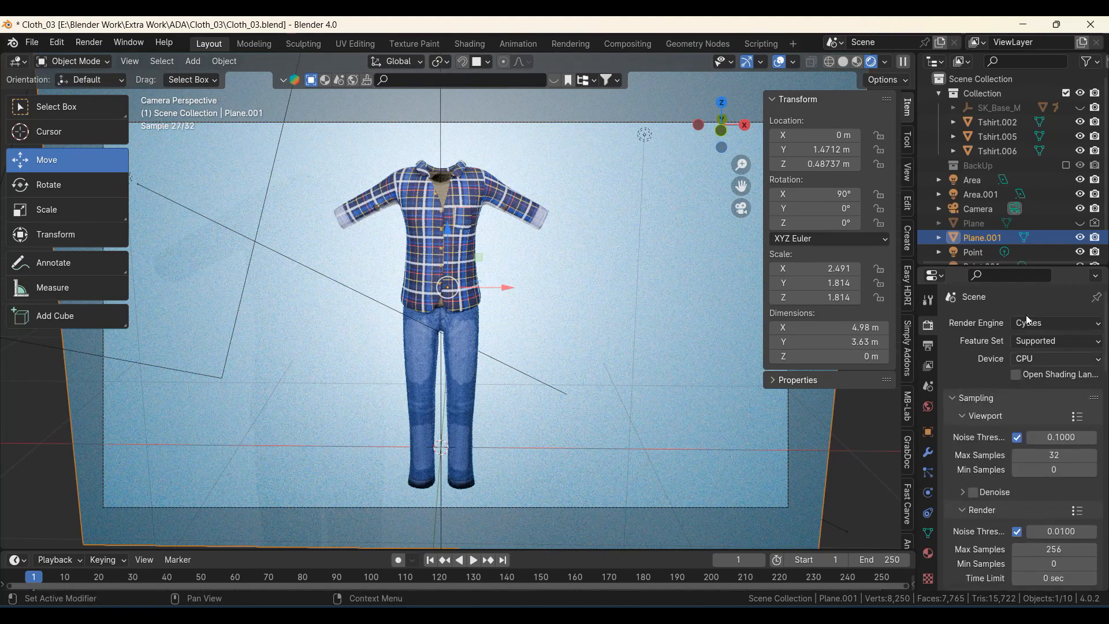
click(1027, 322)
click(1023, 342)
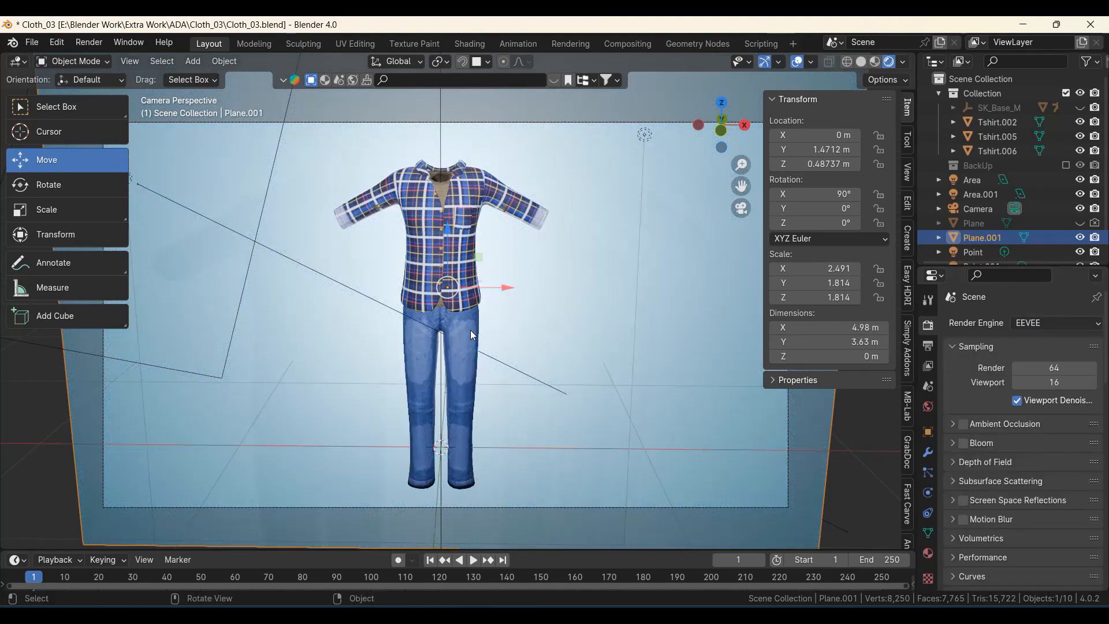
- Set the power of the point light above the outfit's right side in the camera view to 100 W
scroll(481, 347, down, 3)
scroll(497, 323, up, 2)
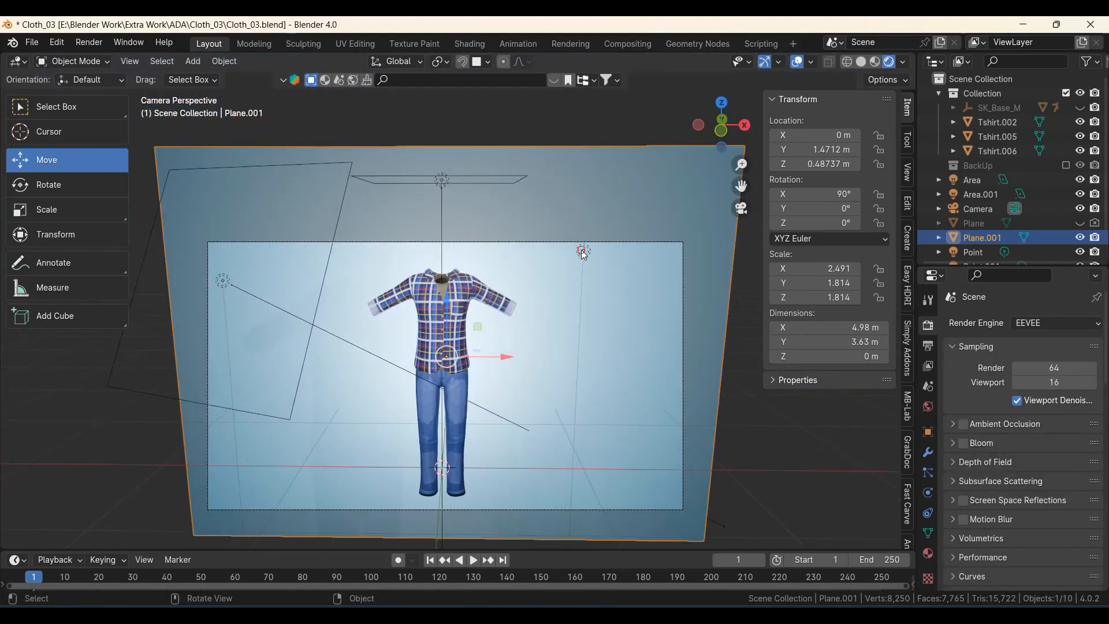
click(584, 250)
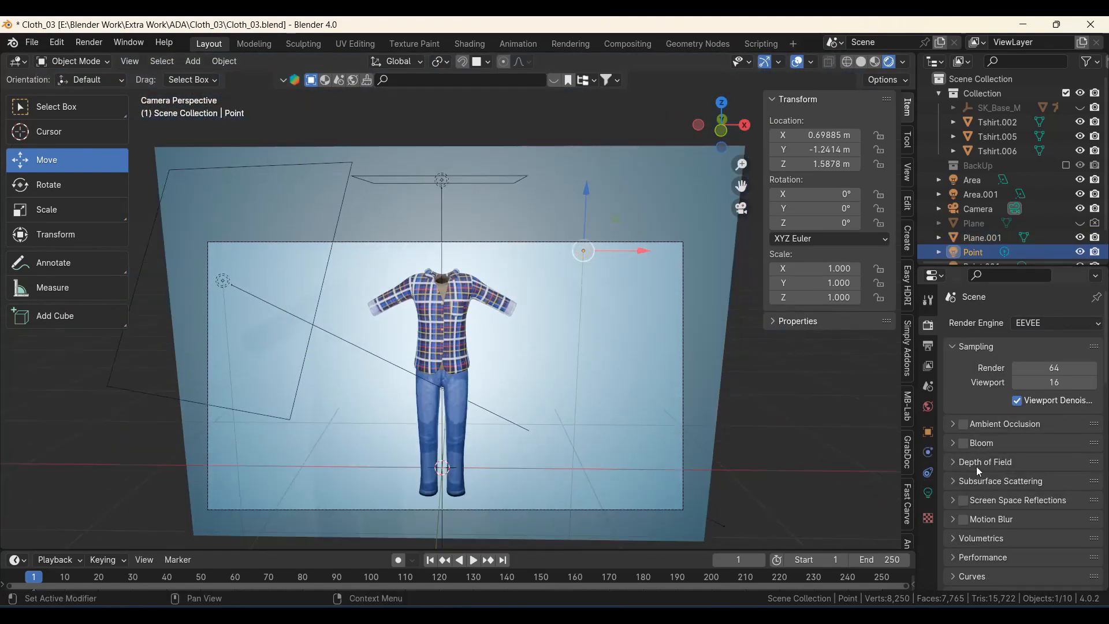
click(927, 494)
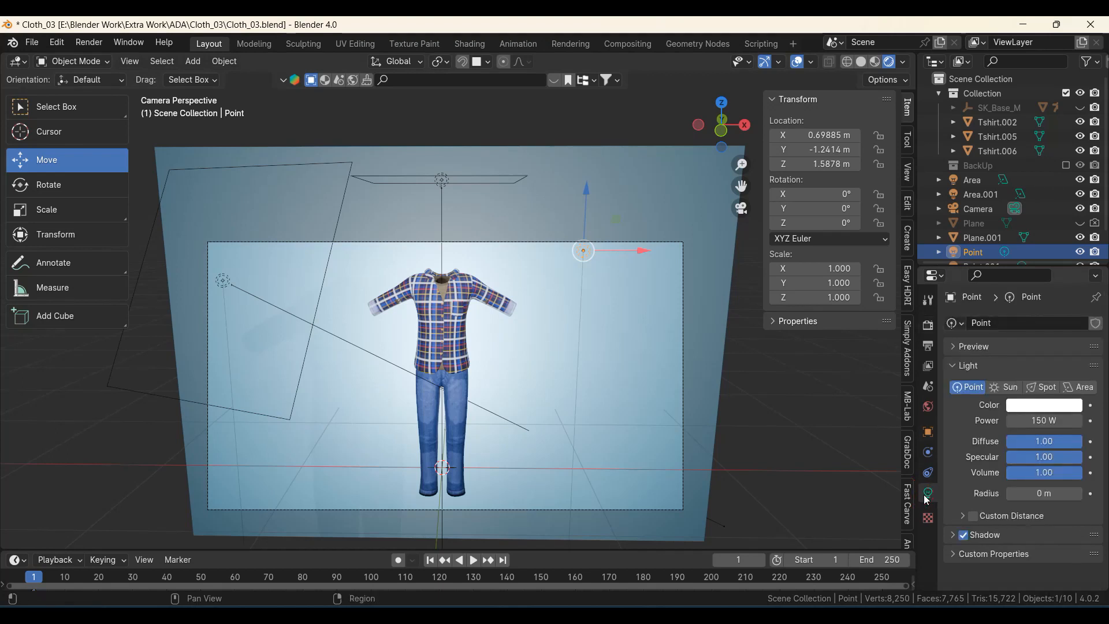
click(1033, 420)
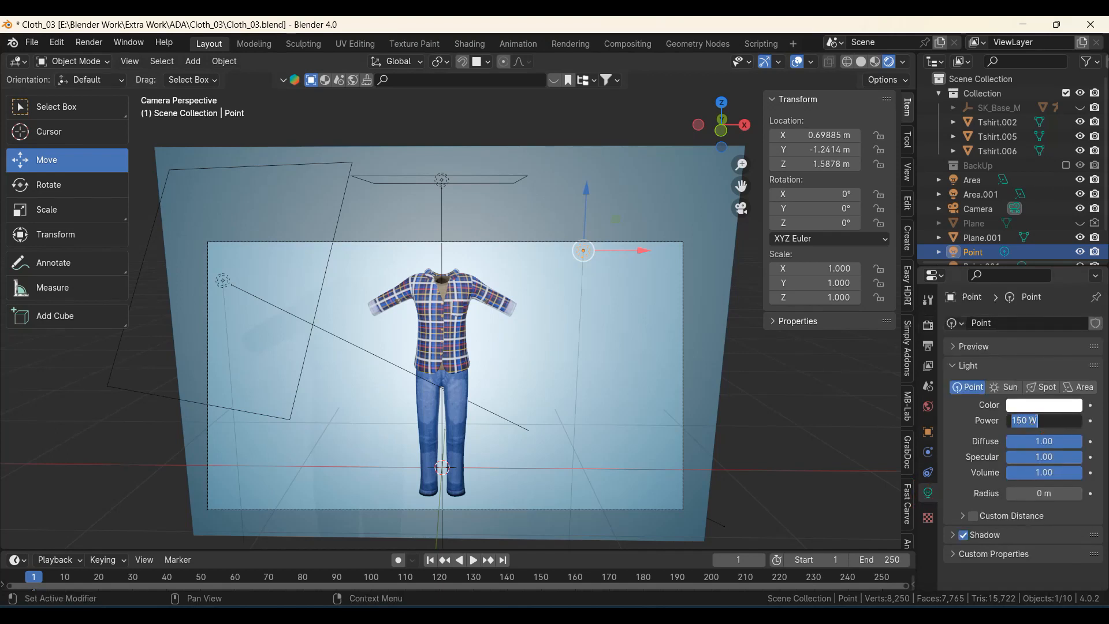
text(100)
key(Return)
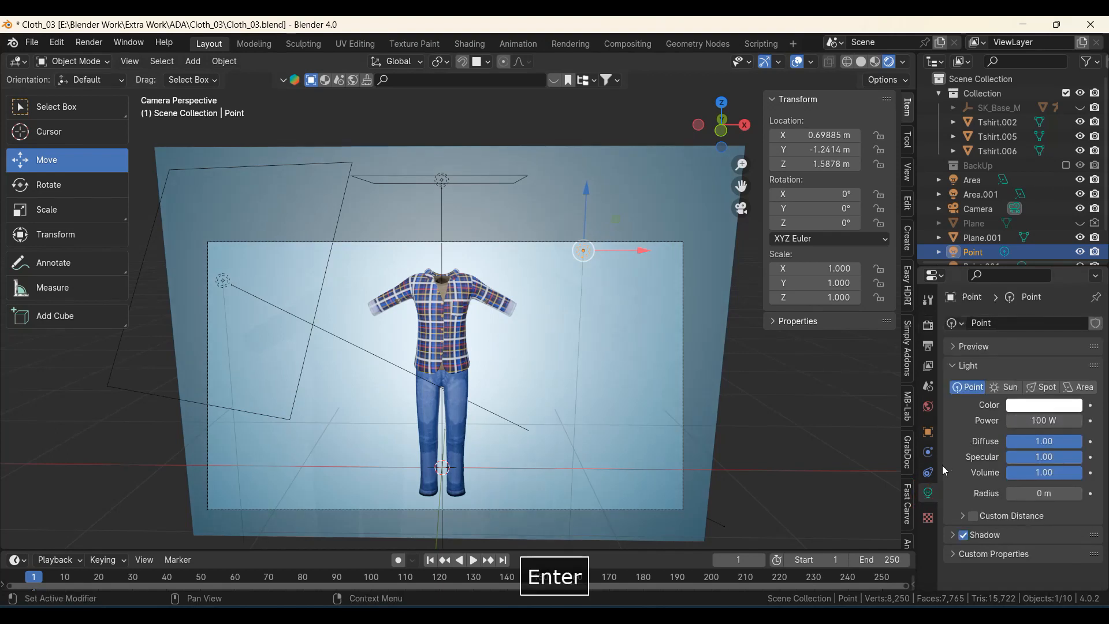
- Lower the angled front area light's power to 50 W and check the outfit's lighting in the camera view
click(224, 283)
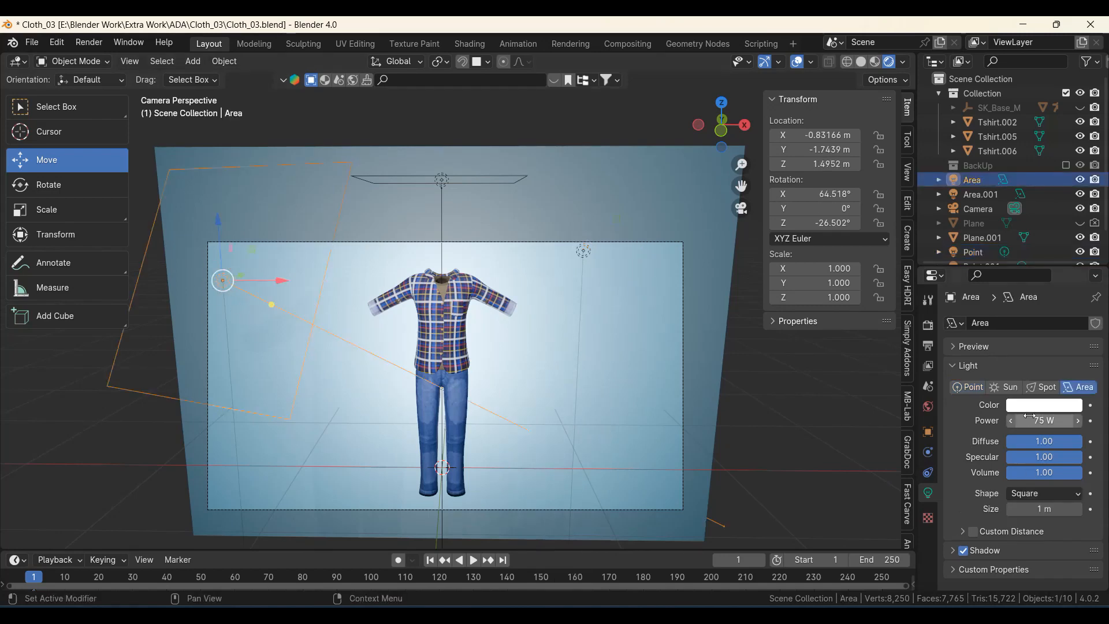
click(1037, 421)
text(50)
key(Return)
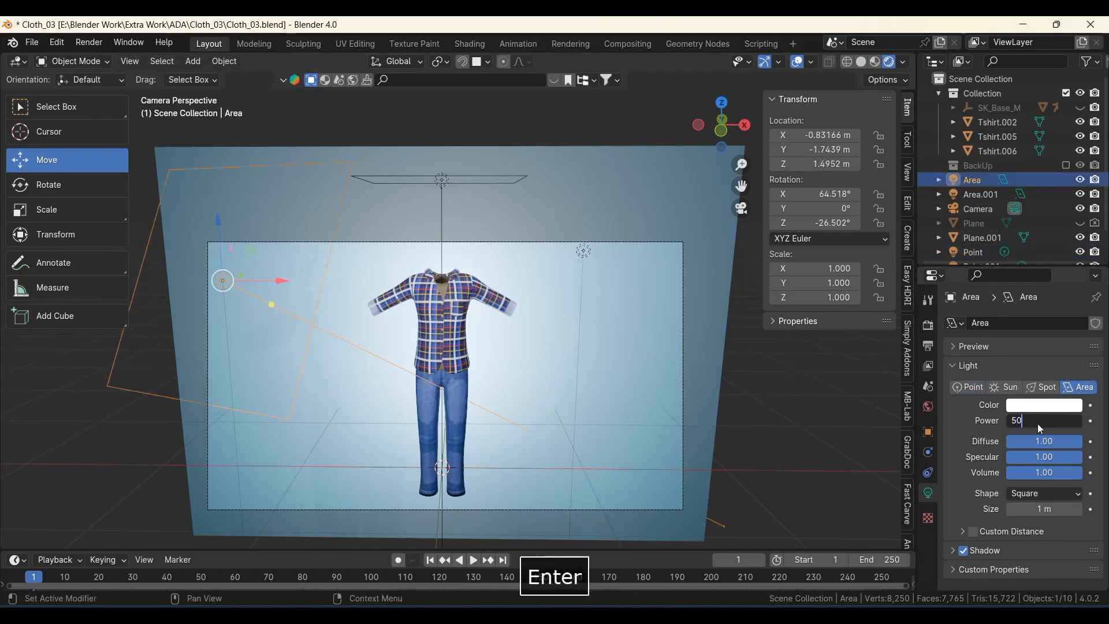
scroll(663, 507, up, 1)
scroll(661, 504, up, 2)
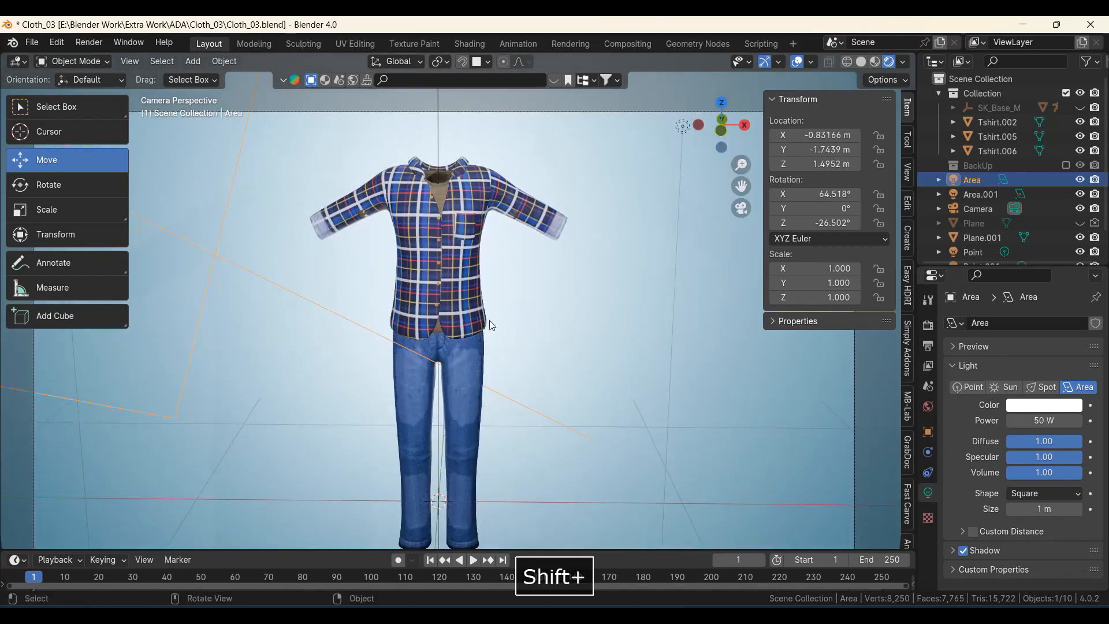
scroll(488, 345, down, 6)
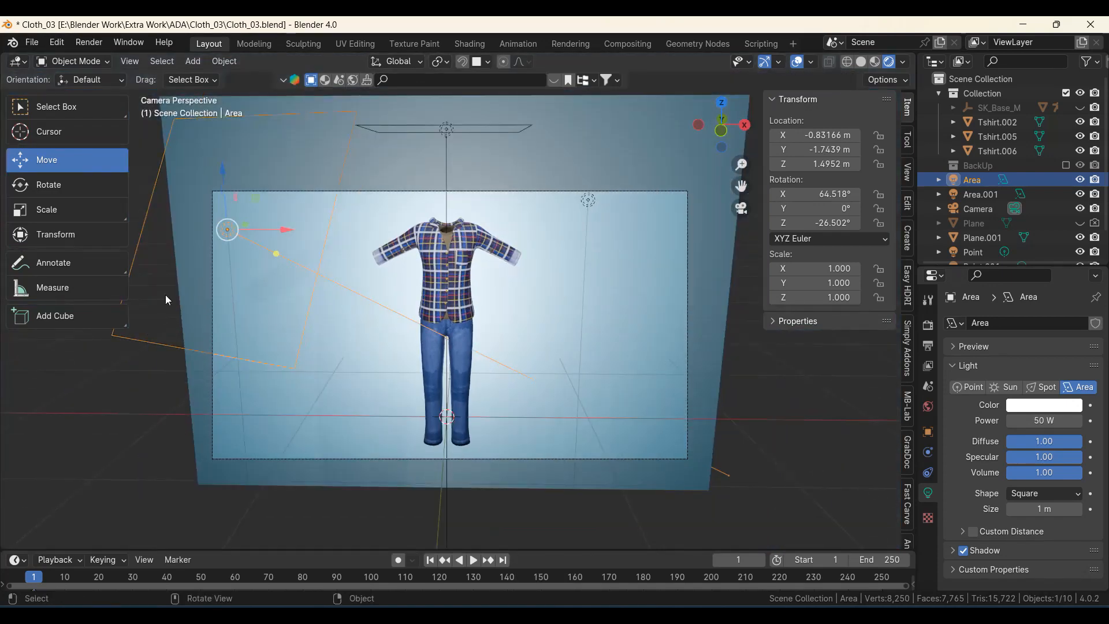
- Duplicate the overhead area light in the right view and place the copy low in front of the jeans, at about Y -0.71 m, Z 0.24 m
middle_drag(476, 371, 428, 323)
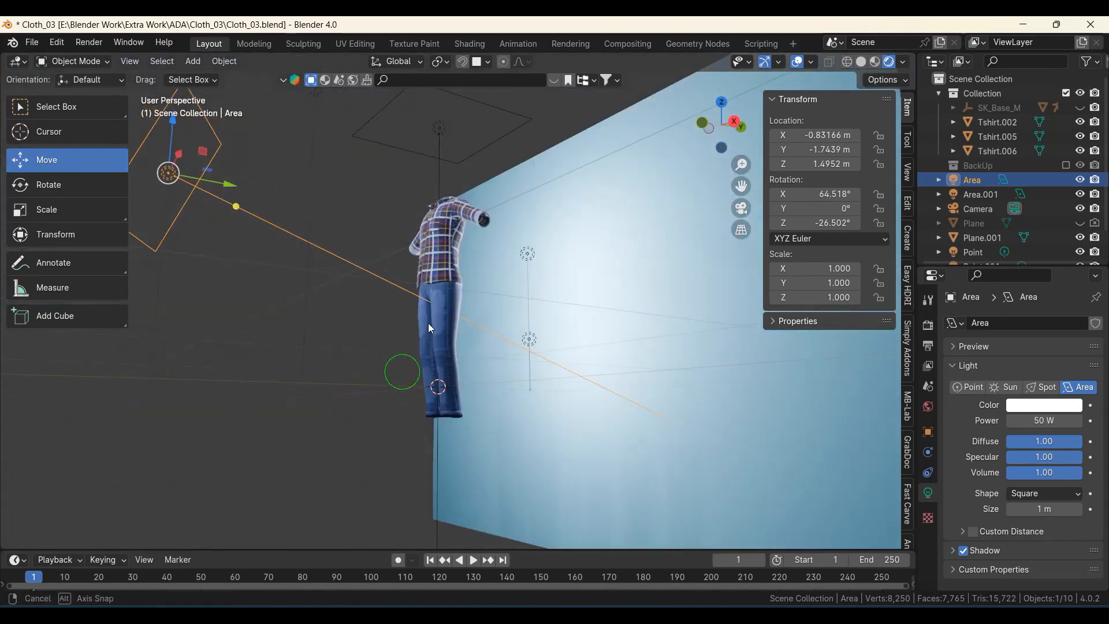
middle_drag(413, 368, 396, 388)
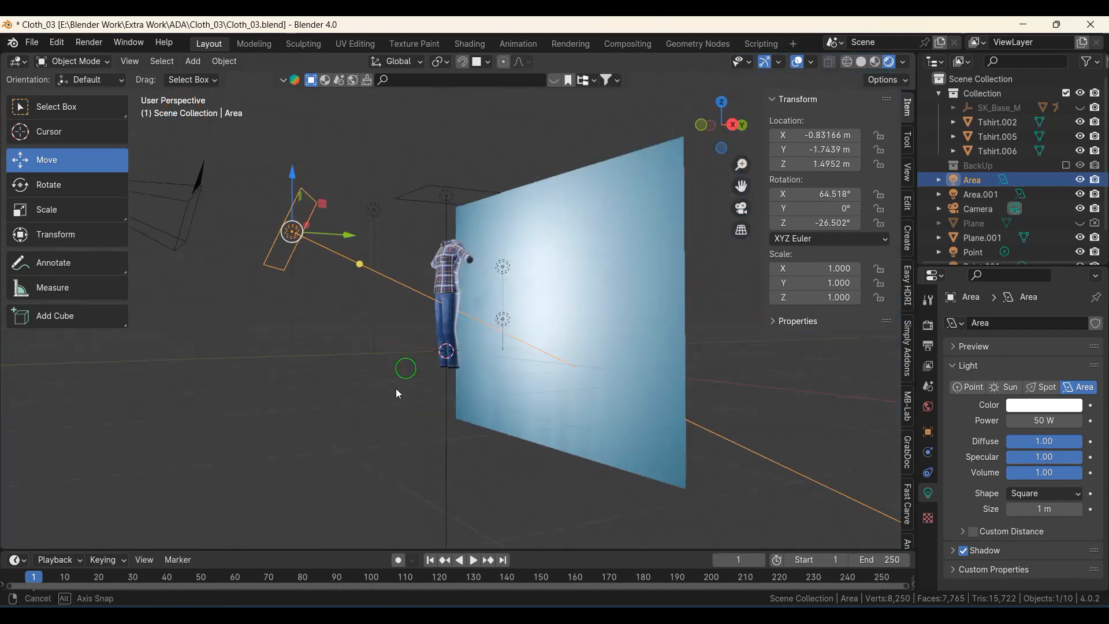
click(438, 200)
mouse_move(424, 241)
middle_down()
mouse_move(423, 262)
mouse_move(422, 240)
middle_up()
key(3)
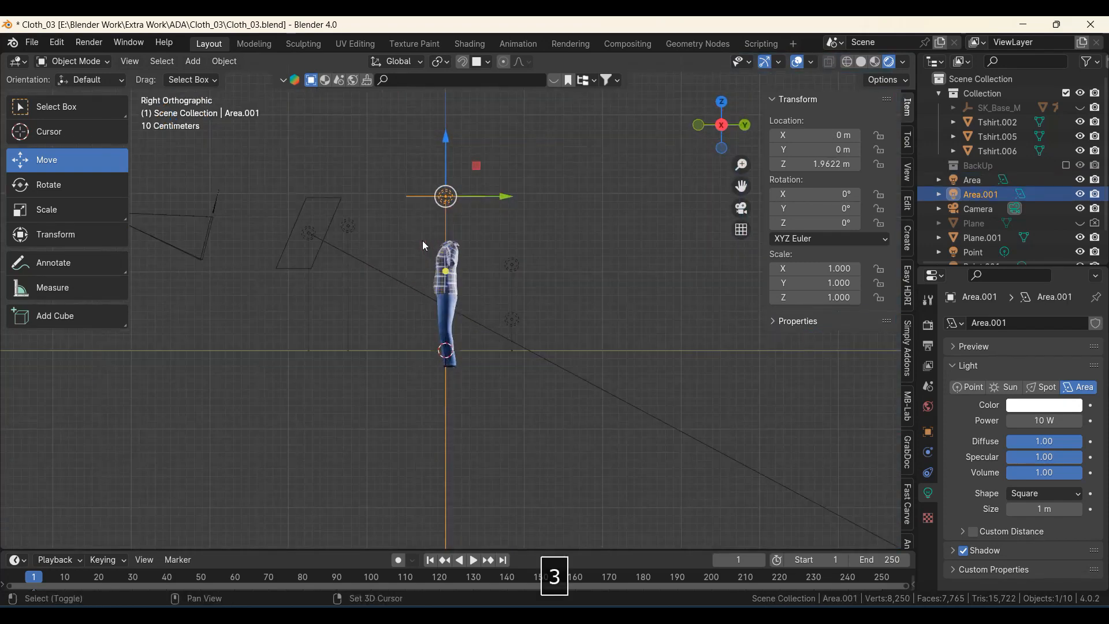
key(shift+d)
click(367, 375)
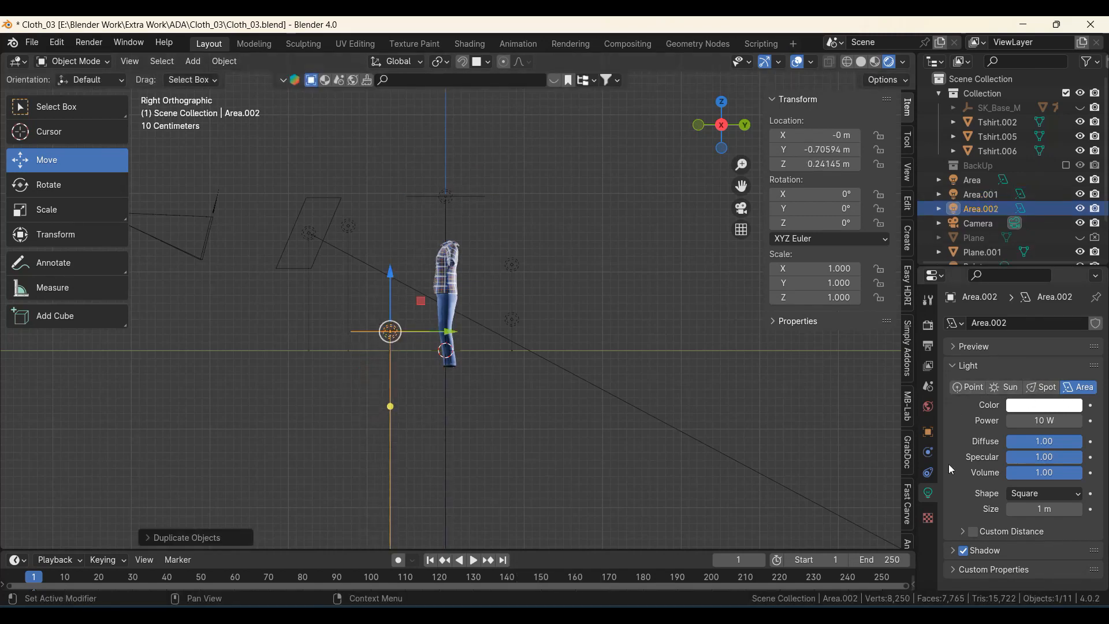
- Convert the duplicated low light to a point light and check its effect on the jeans in the camera view
click(970, 388)
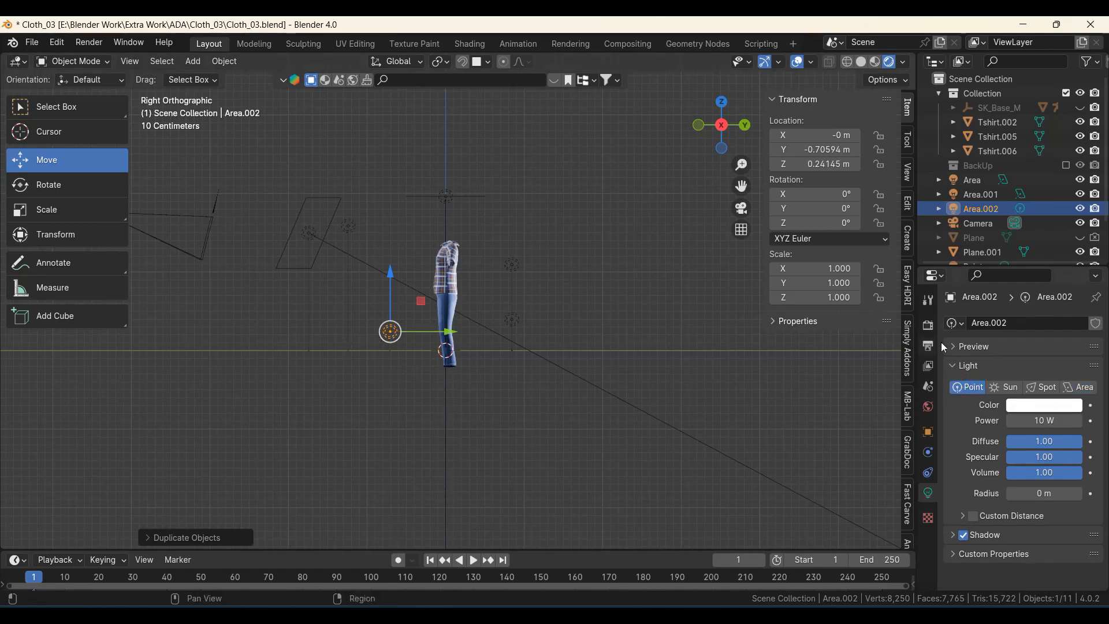
scroll(349, 331, up, 5)
middle_drag(349, 331, 486, 345)
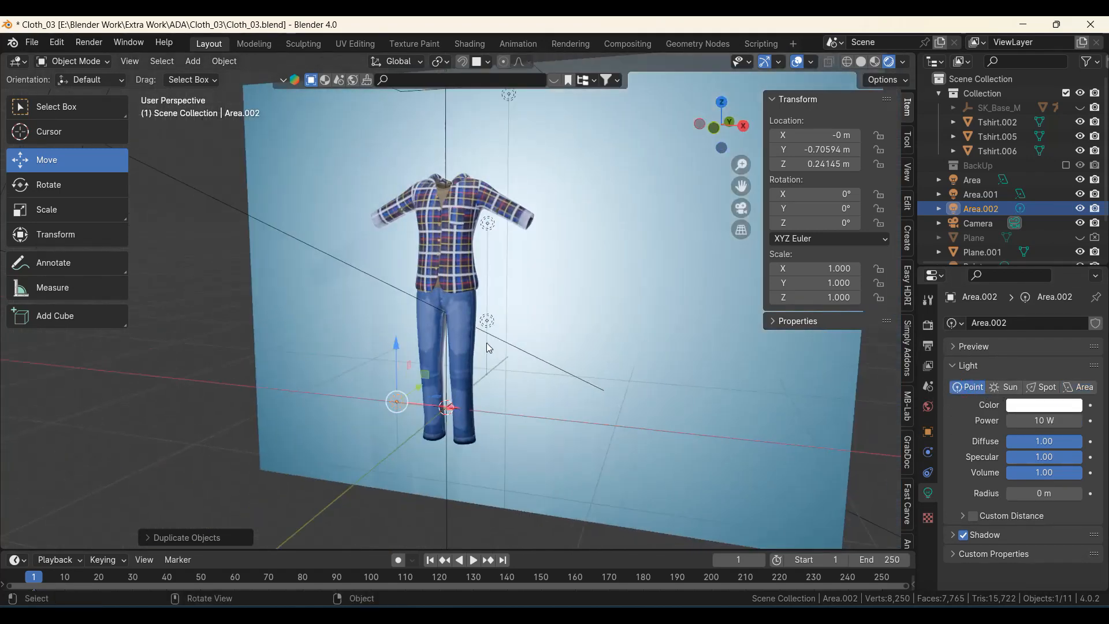
key(KP_0)
scroll(387, 424, up, 4)
shift+middle_drag(387, 424, 385, 321)
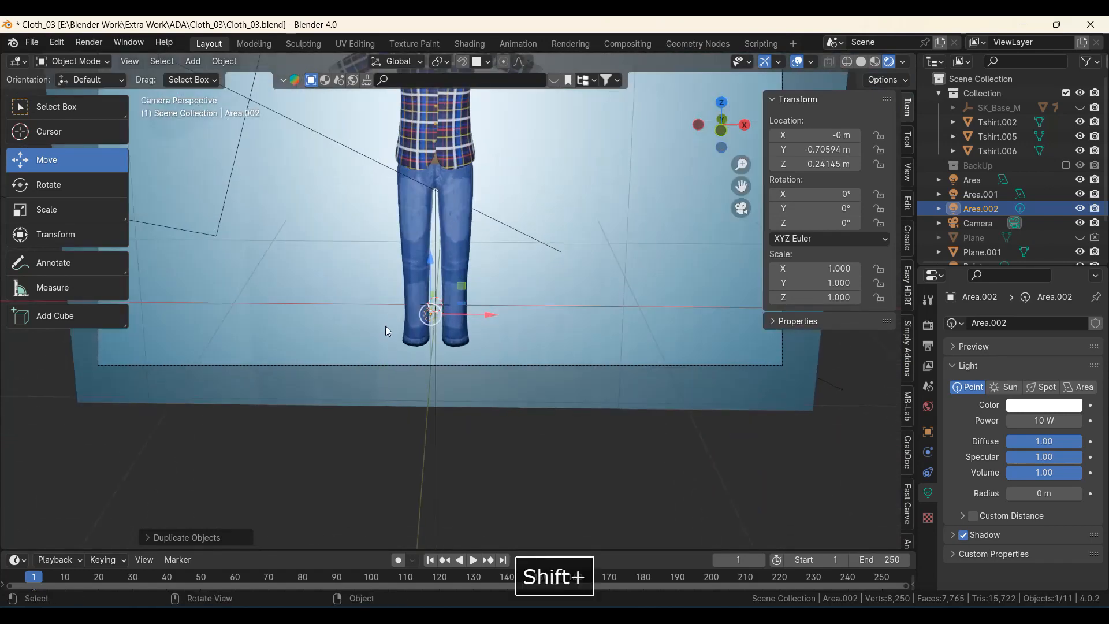
middle_click(424, 312)
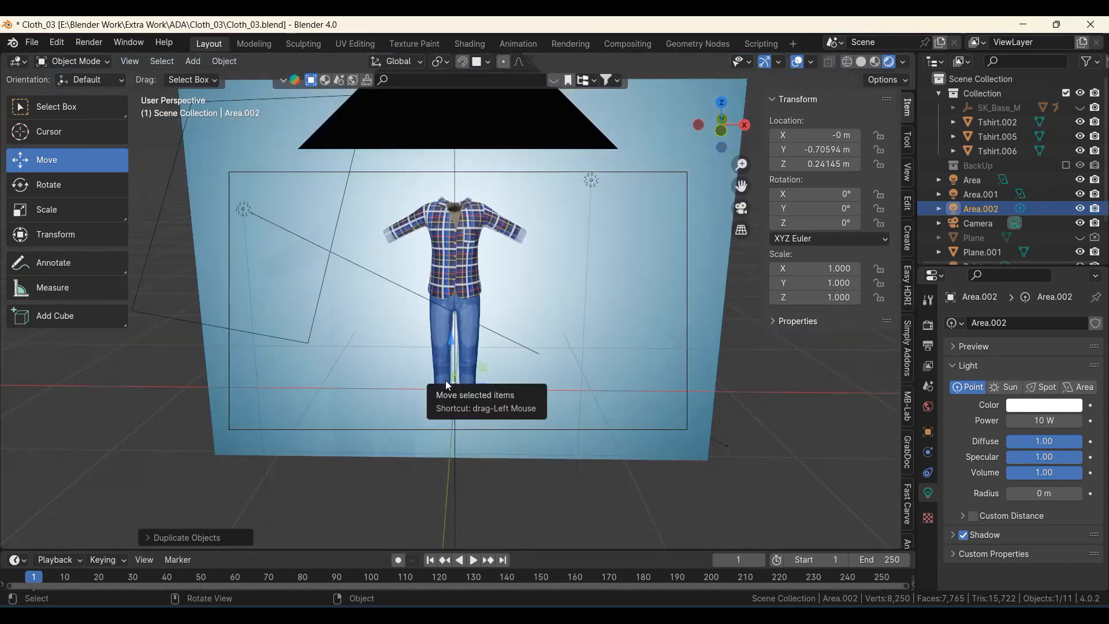
- Move the low point light along Y to about -0.93 m, farther from the jeans, and check the outfit through the camera
middle_drag(562, 384, 398, 364)
key(g)
key(y)
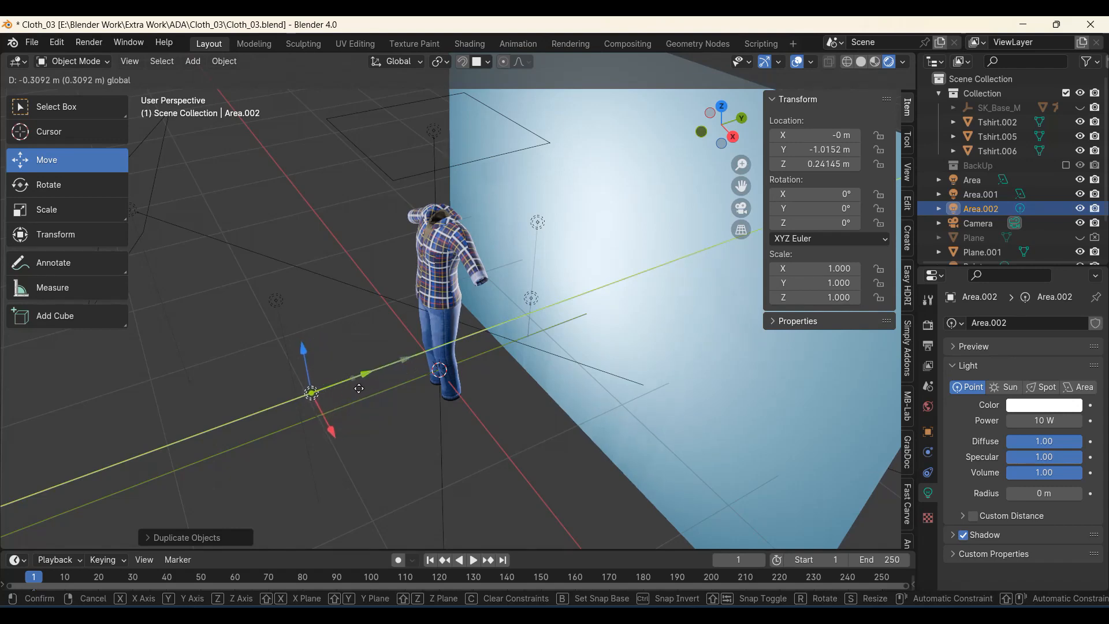
click(371, 387)
middle_drag(371, 386, 432, 354)
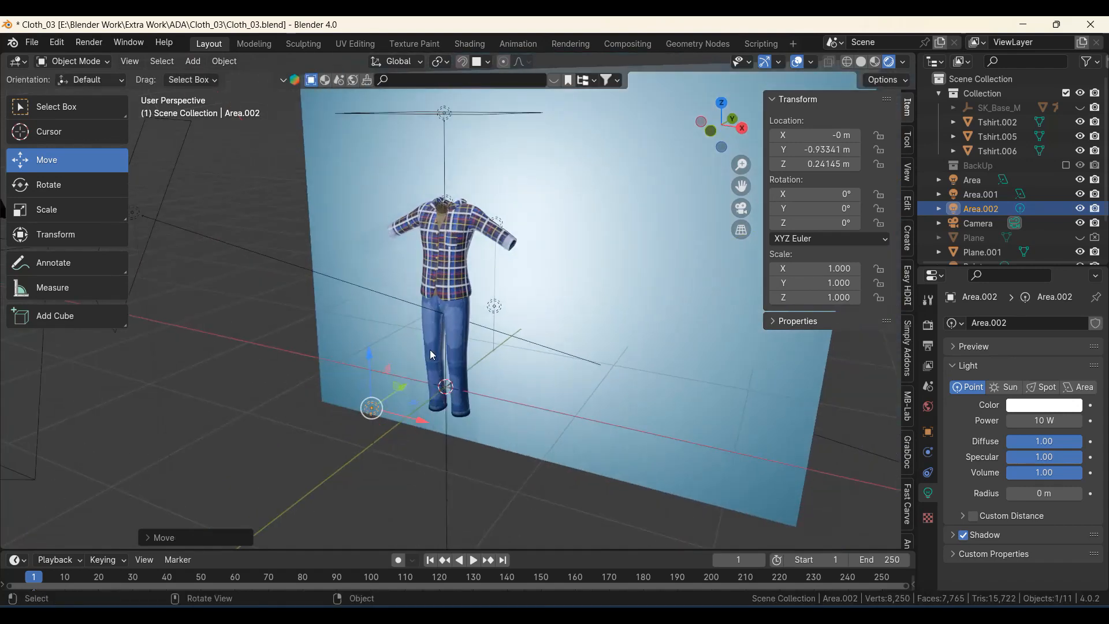
key(0)
scroll(430, 355, up, 3)
shift+middle_drag(429, 352, 451, 468)
shift+middle_drag(477, 324, 465, 394)
scroll(466, 390, down, 1)
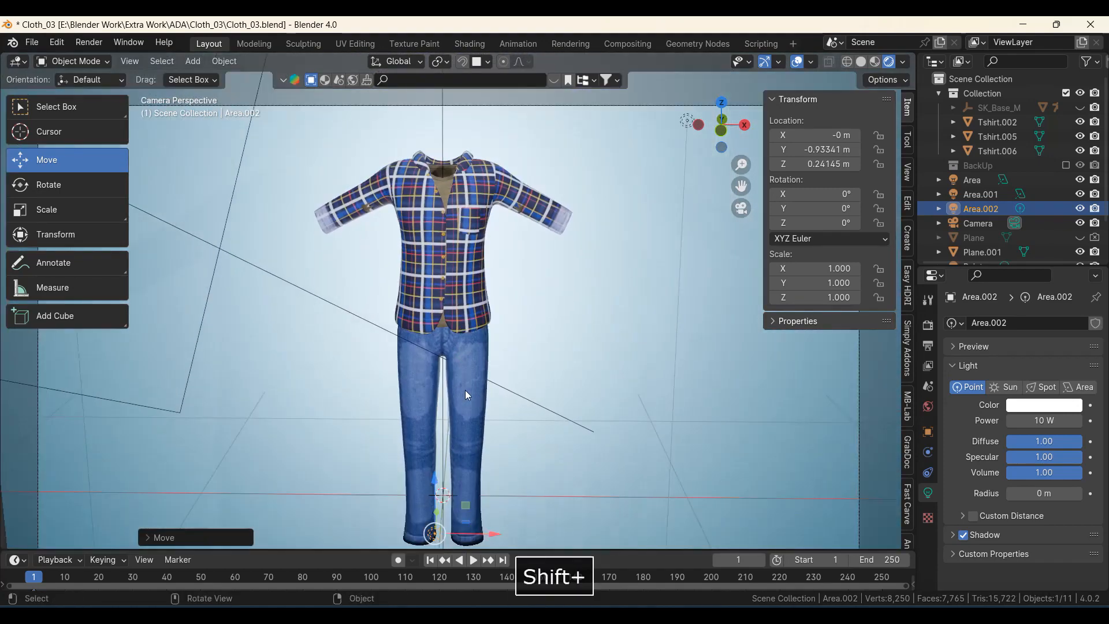
scroll(465, 390, down, 1)
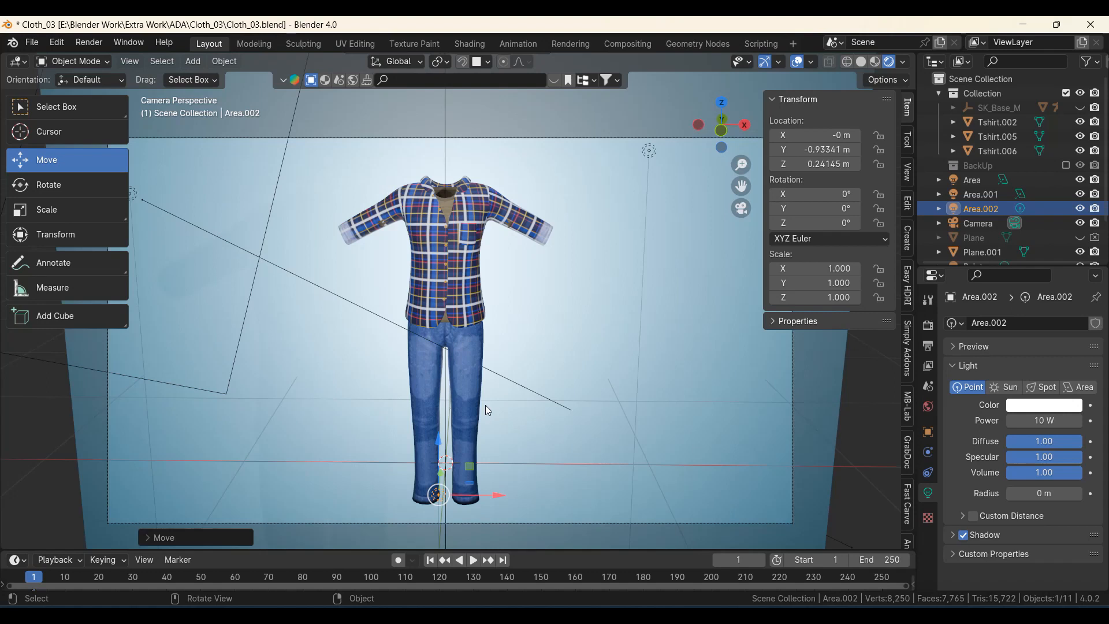
- Save the file, render the image, and inspect the whole frame before closing the render
click(31, 46)
click(61, 139)
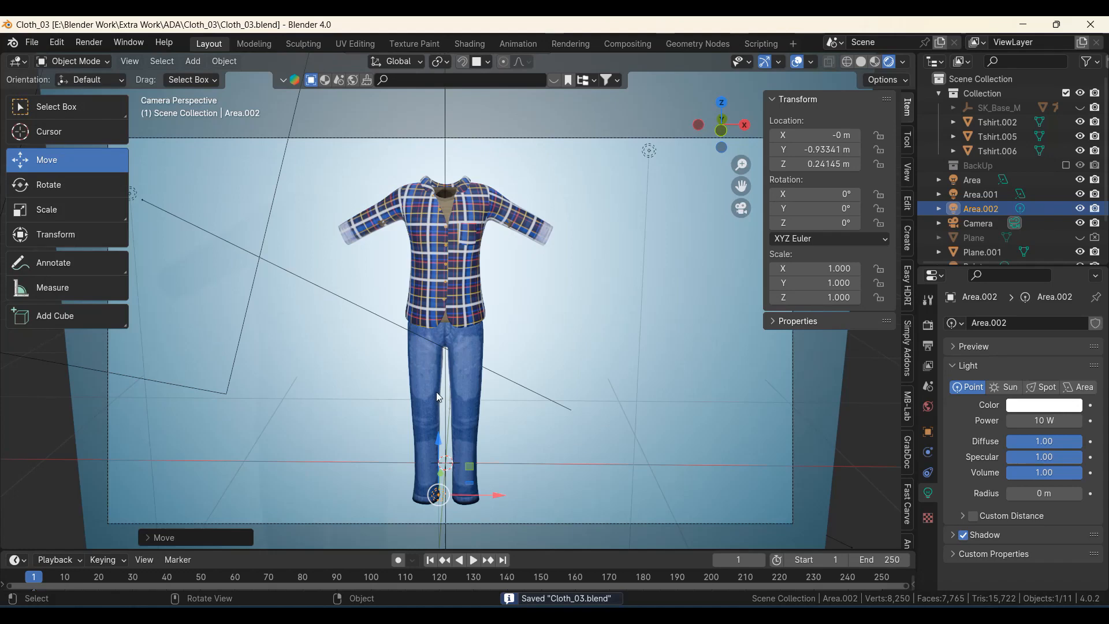
click(84, 43)
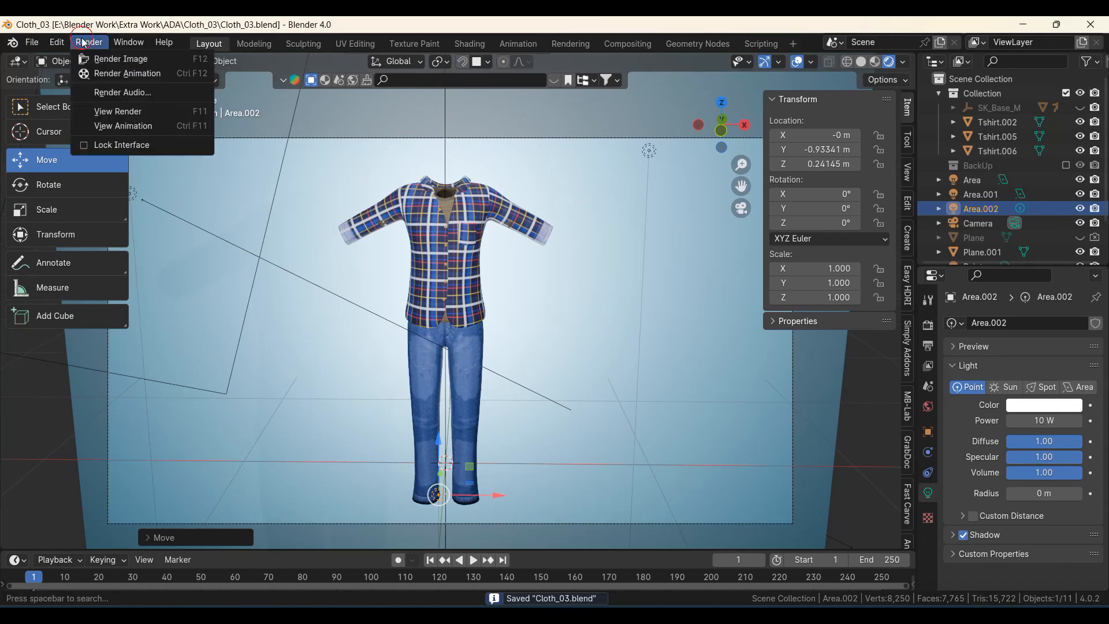
click(120, 59)
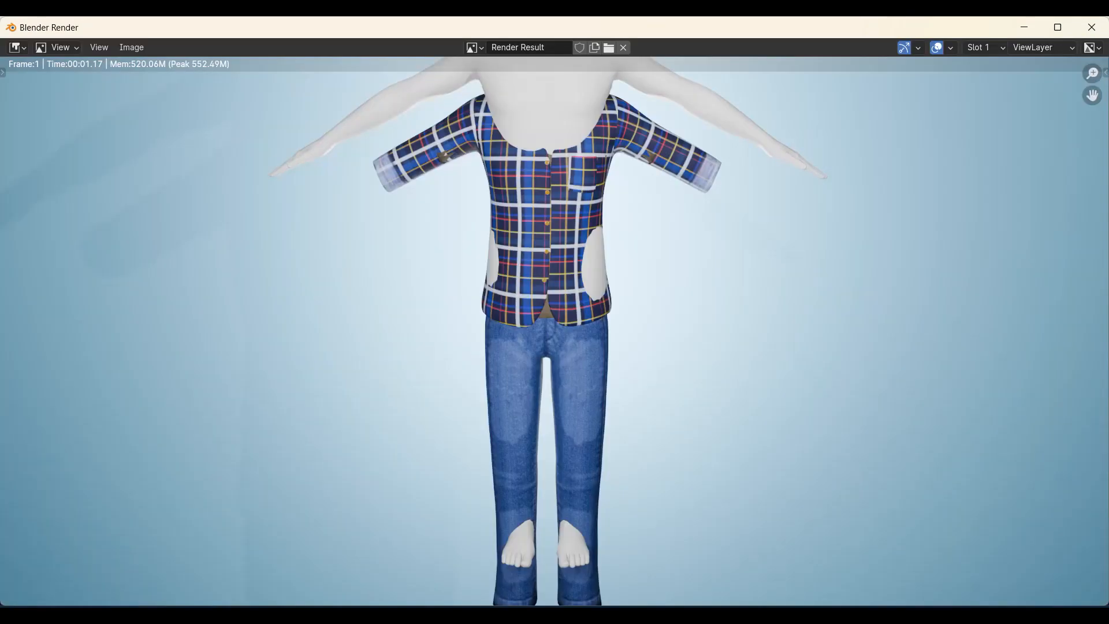
scroll(454, 356, down, 2)
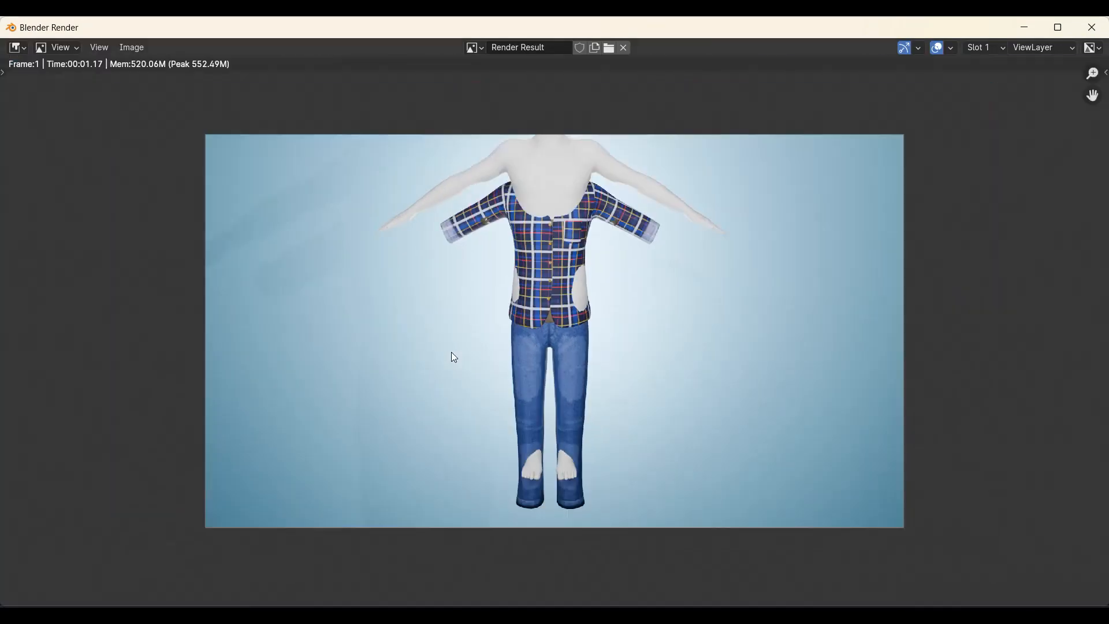
click(1090, 29)
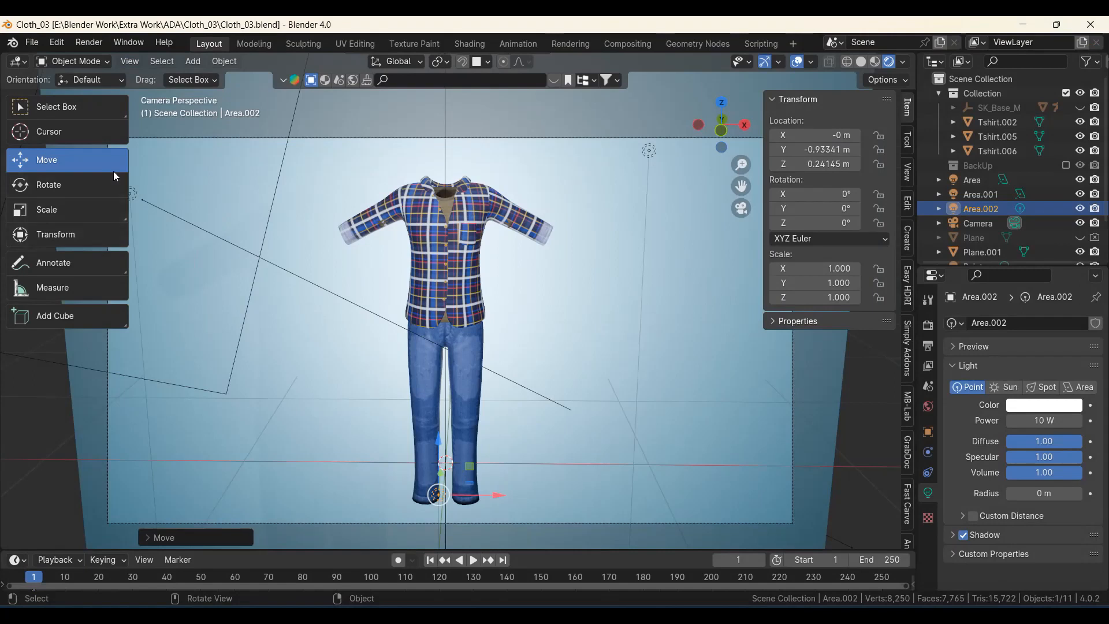
- Switch the viewport to solid shading and exclude the SK_Base_M body and its root armature from renders
drag(970, 266, 970, 338)
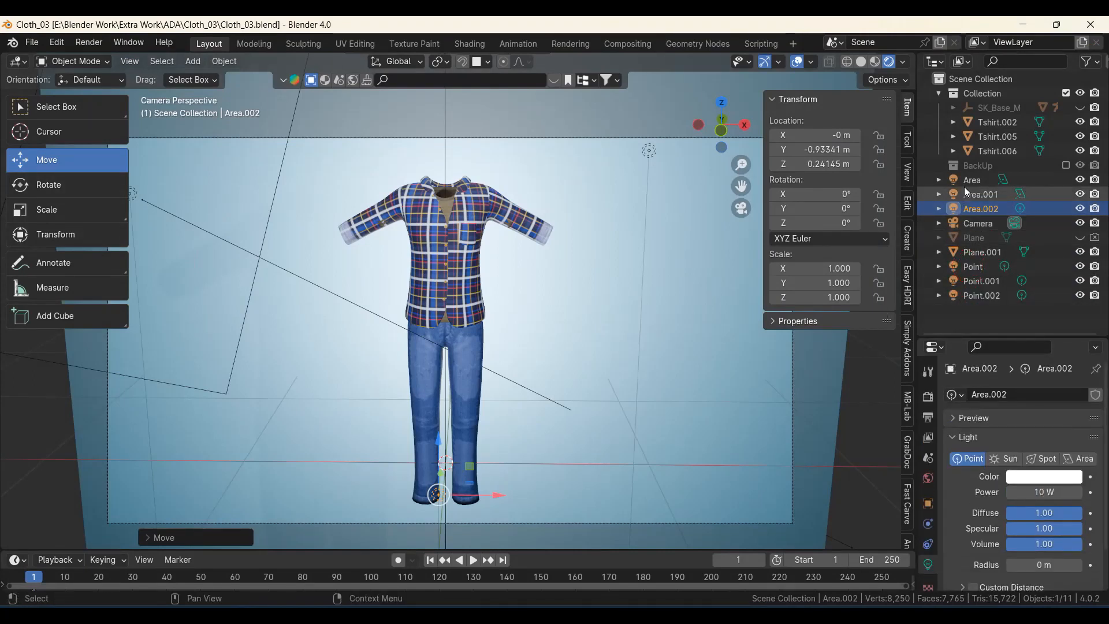
scroll(431, 237, down, 1)
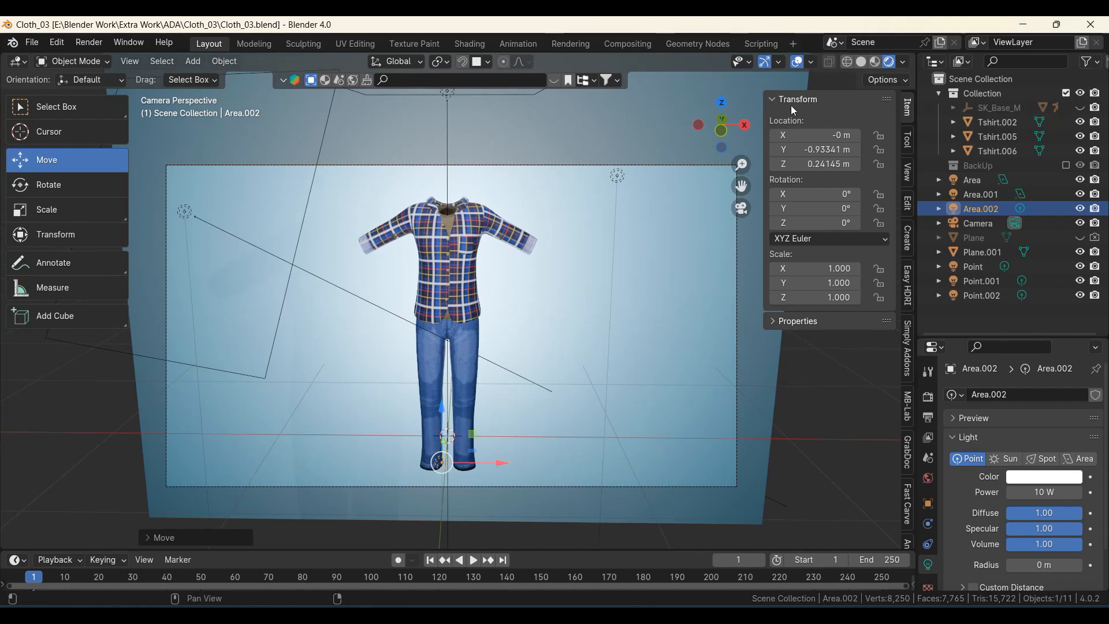
click(860, 62)
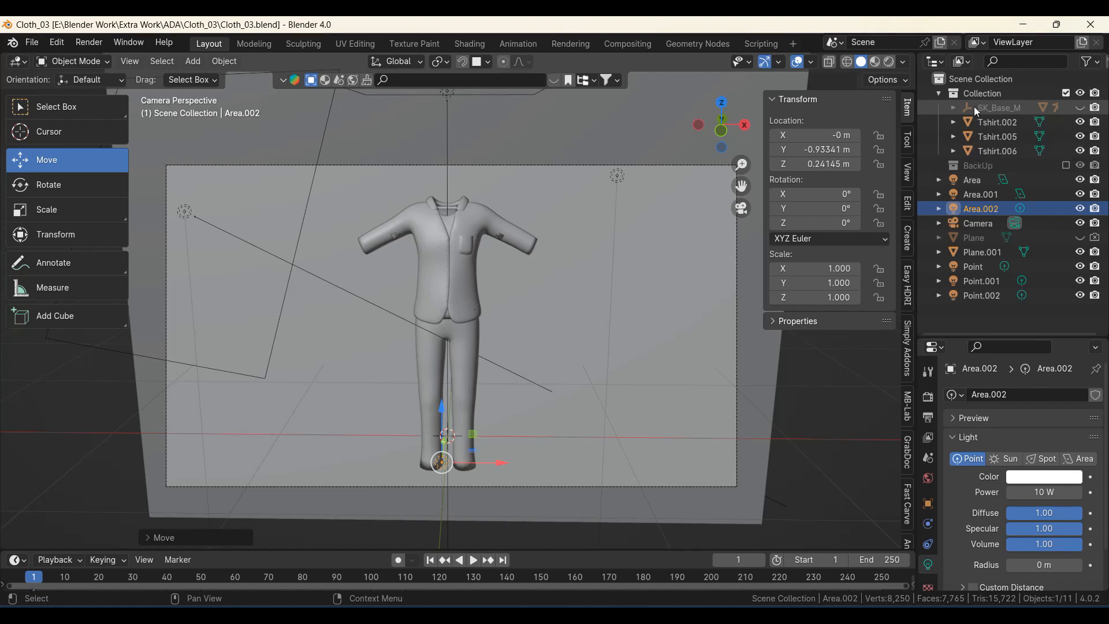
click(953, 107)
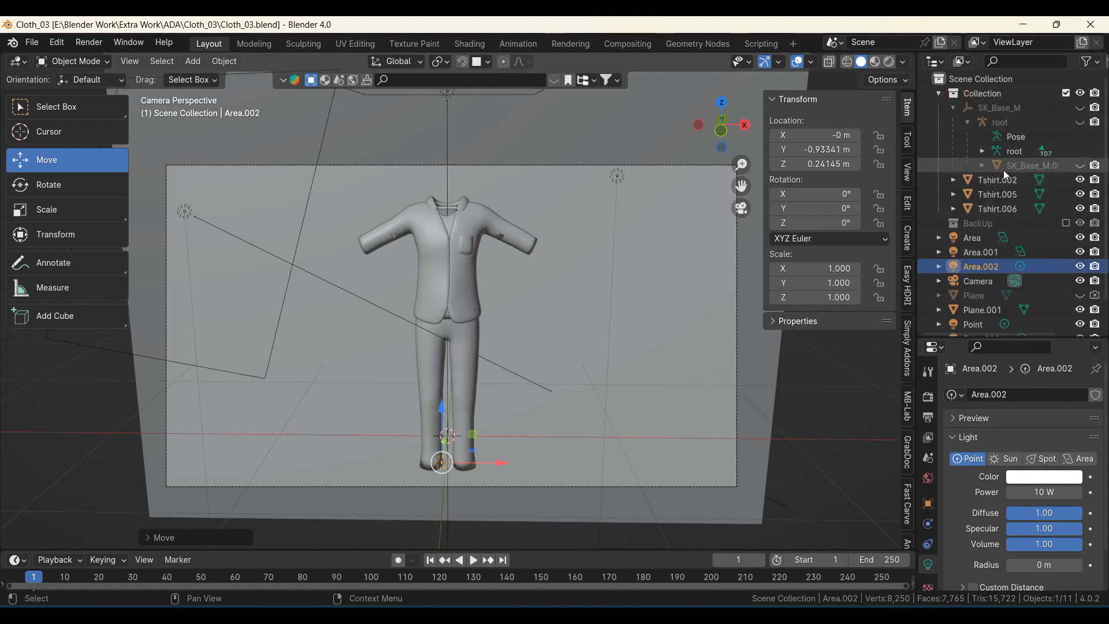
click(1094, 122)
click(1094, 108)
click(953, 108)
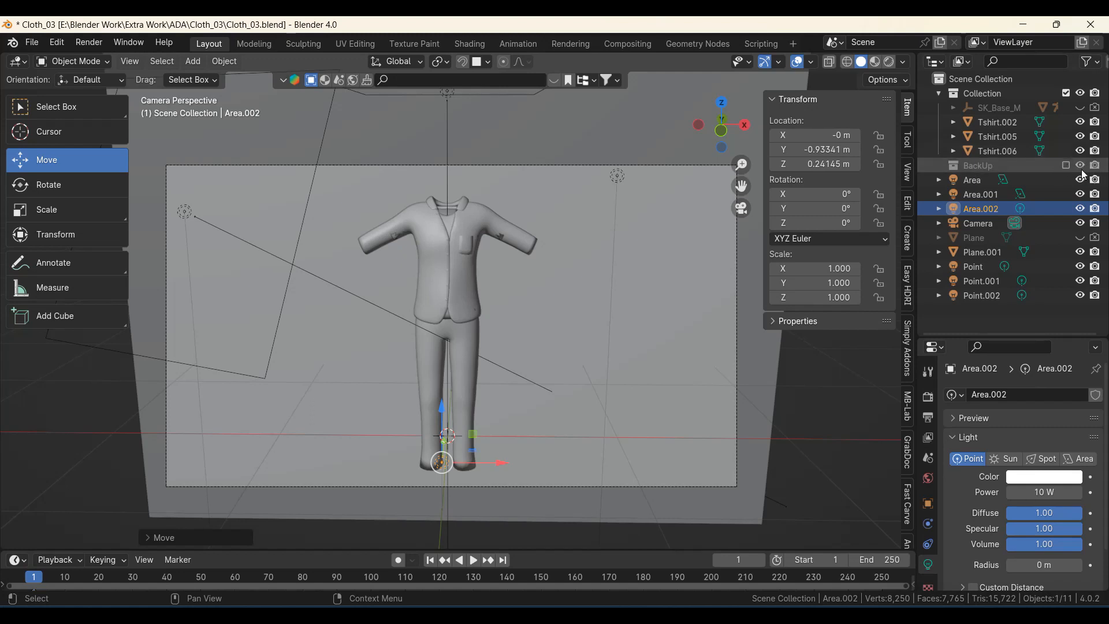
- Move all the area and point lights and the camera into a new collection named Light Camera, then collapse it
click(972, 180)
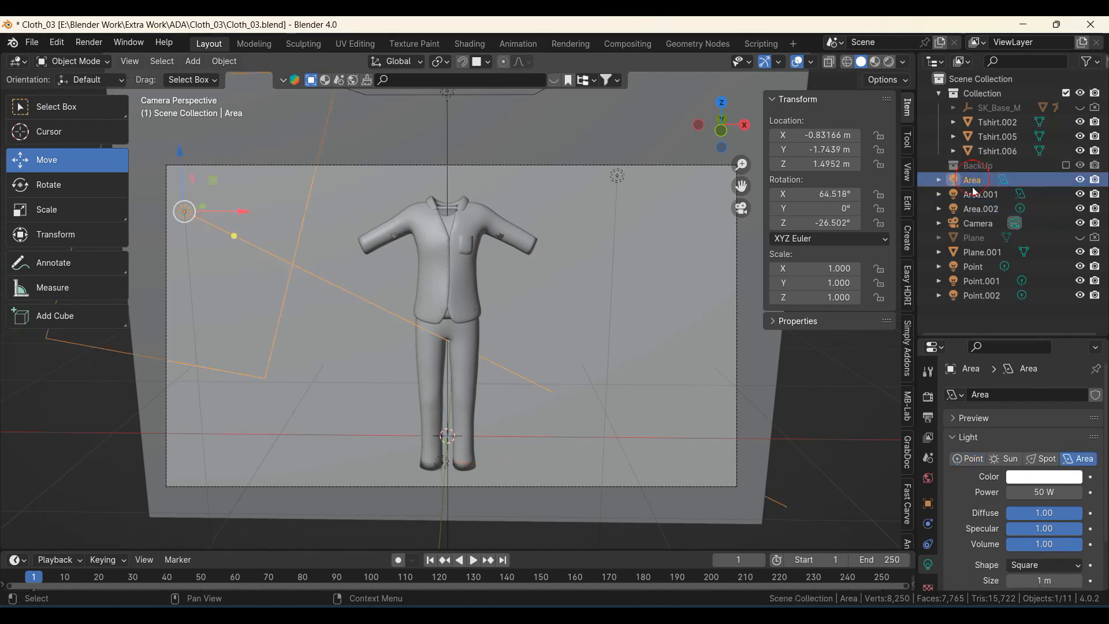
shift+click(971, 224)
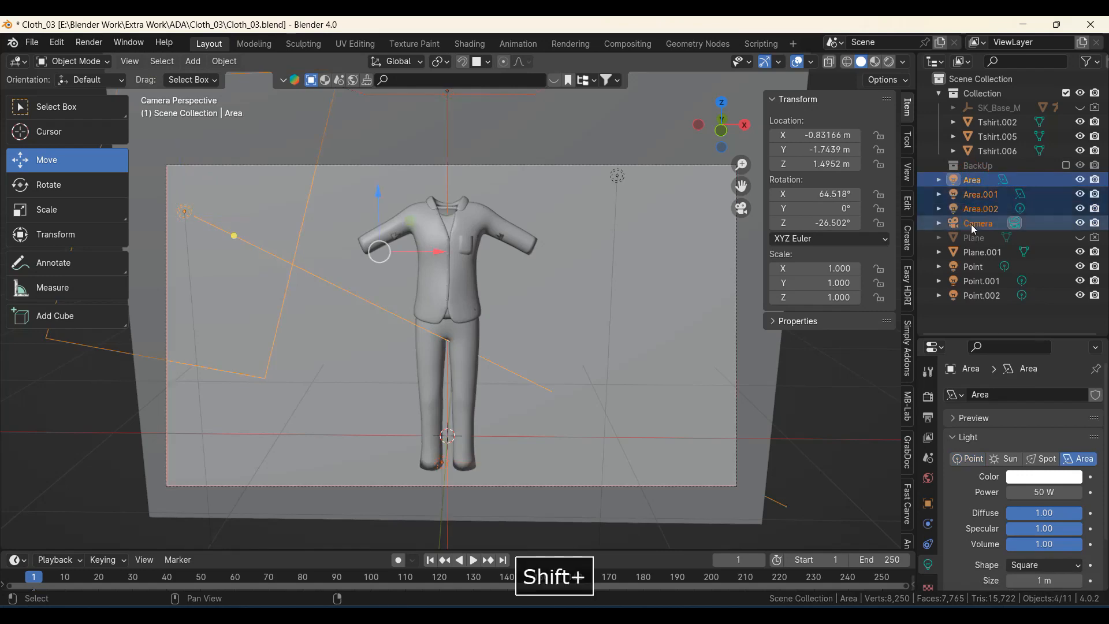
scroll(477, 369, down, 3)
middle_drag(477, 369, 351, 390)
shift+click(336, 293)
shift+drag(495, 238, 523, 338)
scroll(410, 386, down, 3)
mouse_move(411, 391)
middle_down()
mouse_move(435, 399)
mouse_move(429, 412)
mouse_move(426, 397)
middle_up()
key(m)
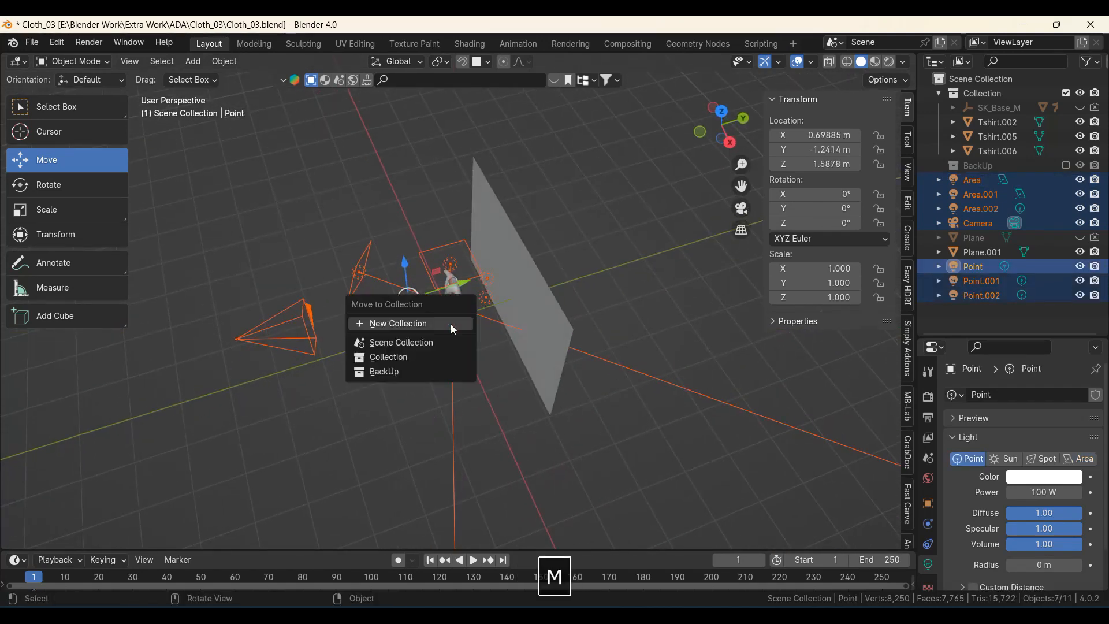
click(421, 325)
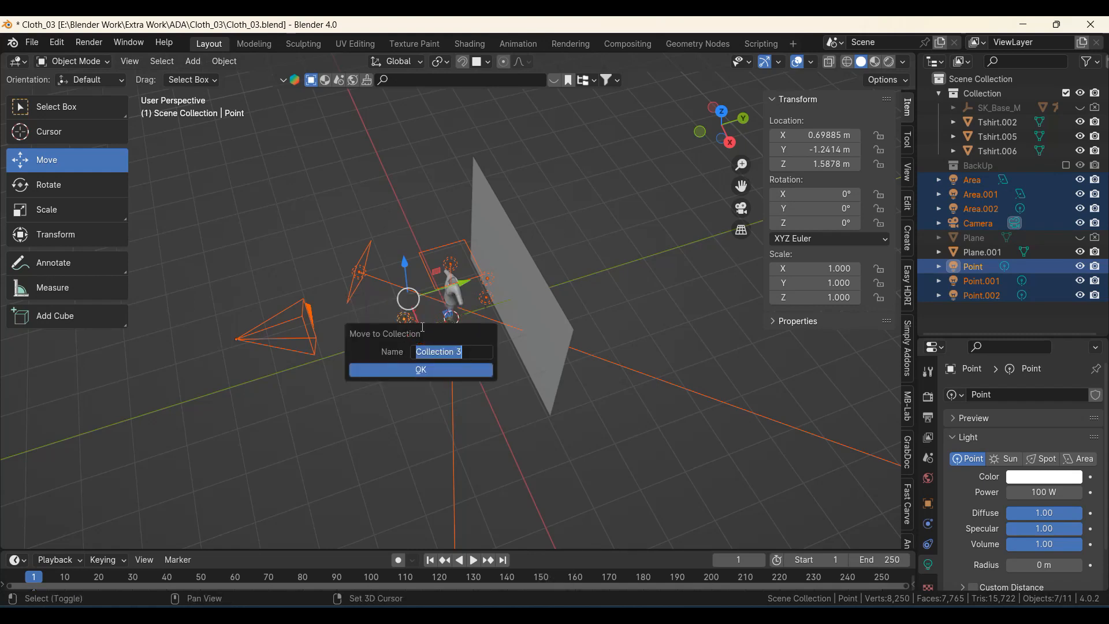
text(Light)
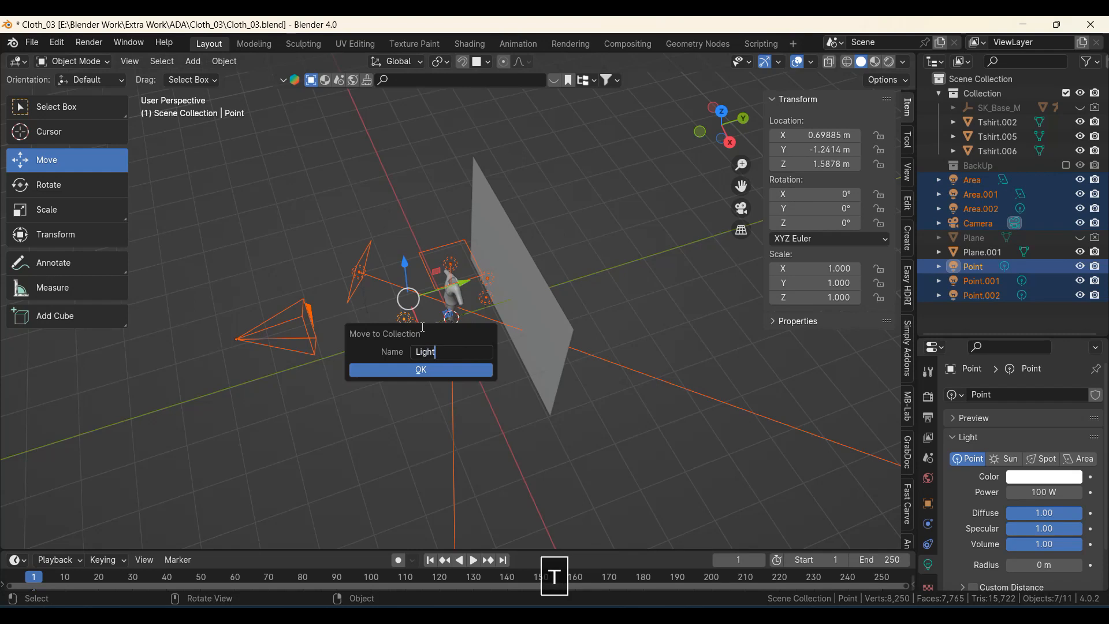
text( Cam)
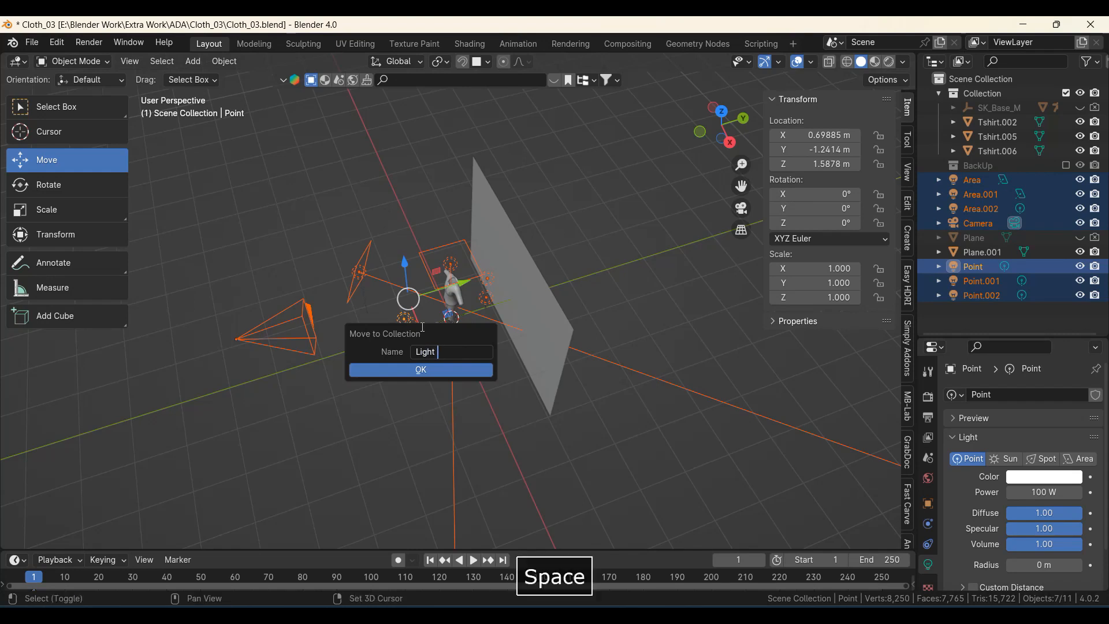
text(era)
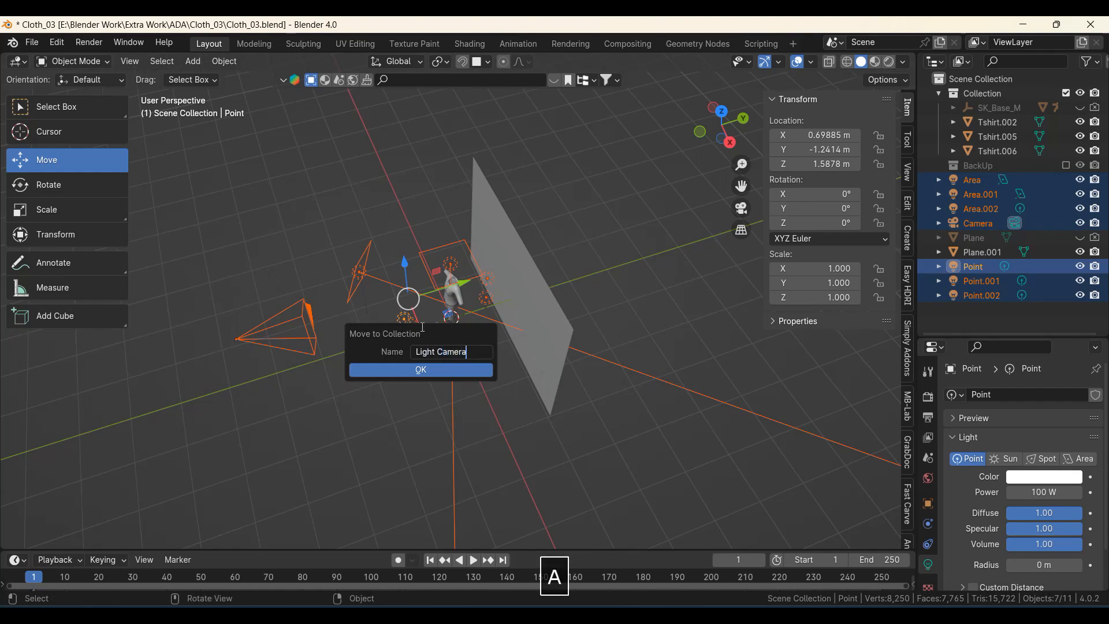
key(Return)
key(Return)
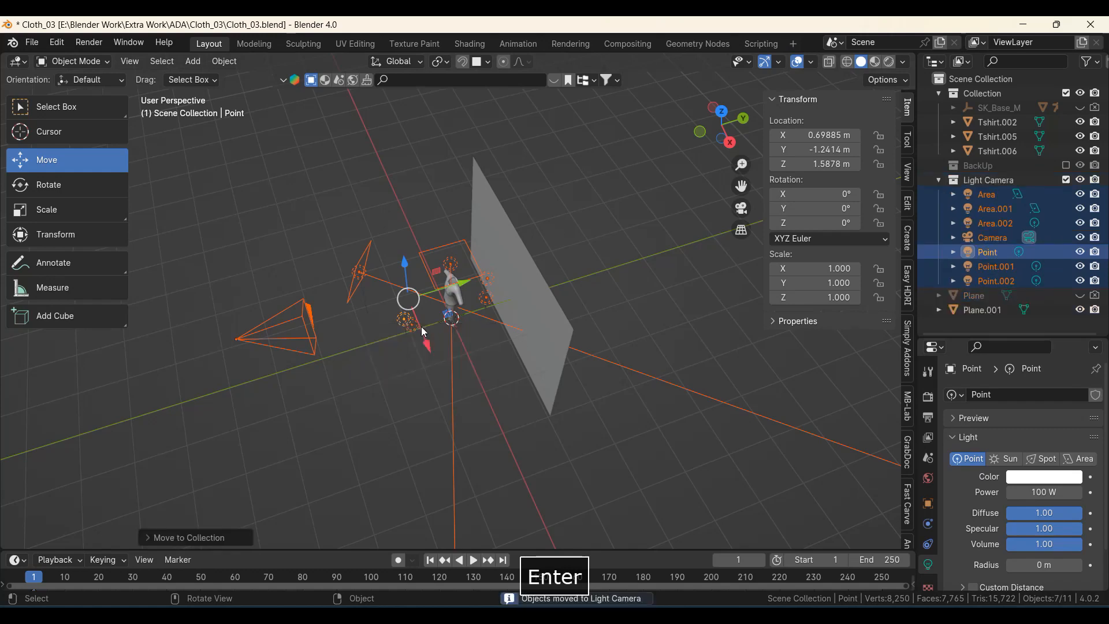
click(940, 180)
- Deselect everything, return to the camera view, and save the file
middle_drag(295, 341, 354, 331)
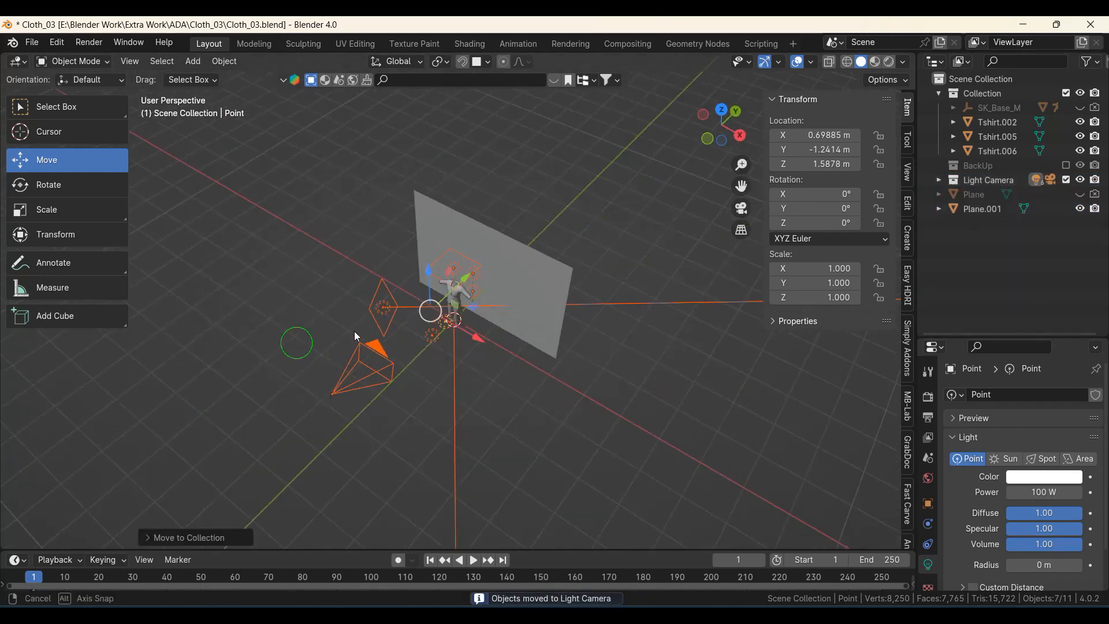
click(415, 443)
key(KP_0)
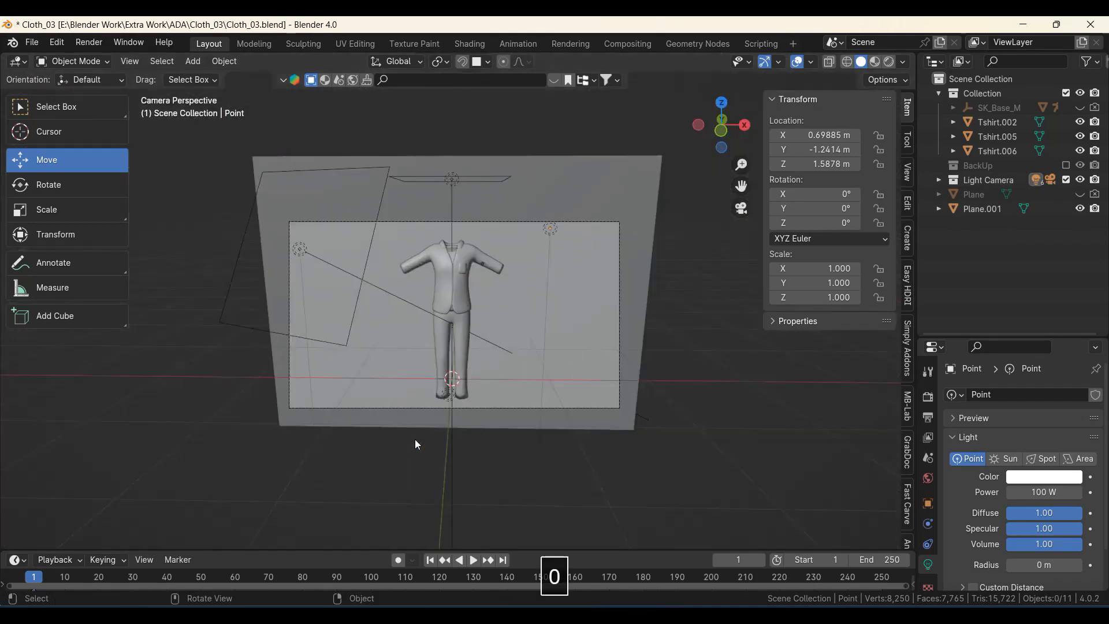
scroll(434, 341, up, 1)
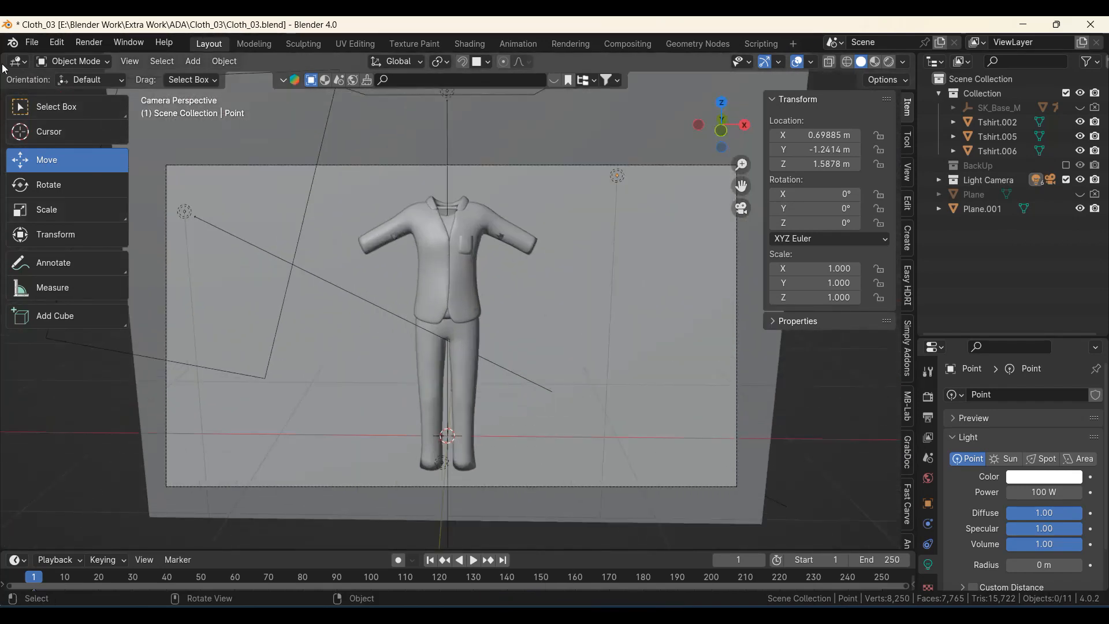
click(31, 43)
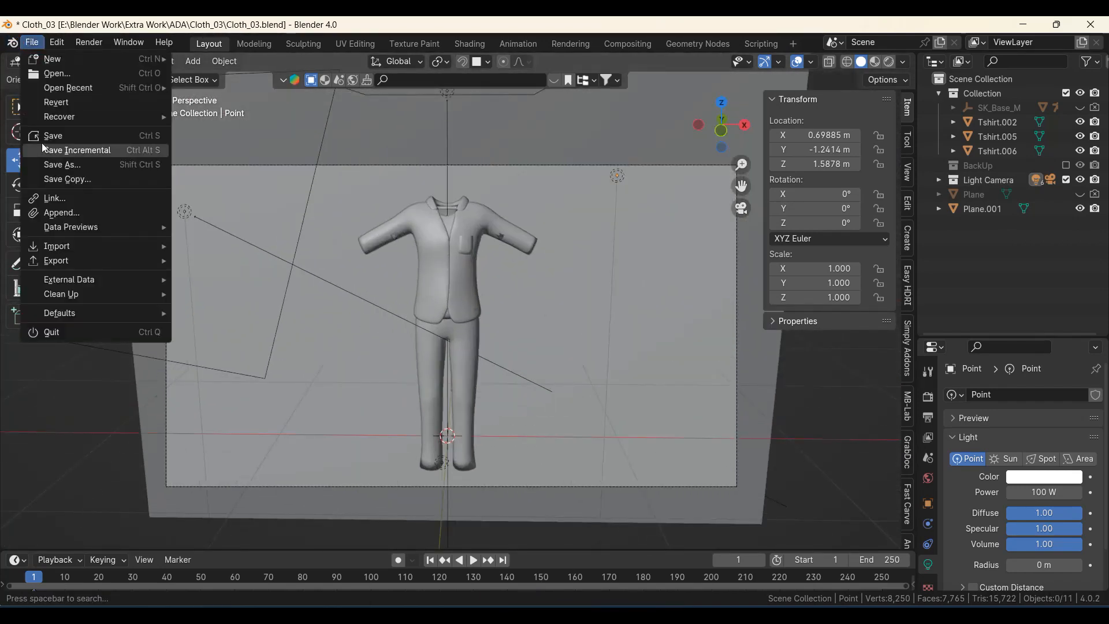
click(46, 136)
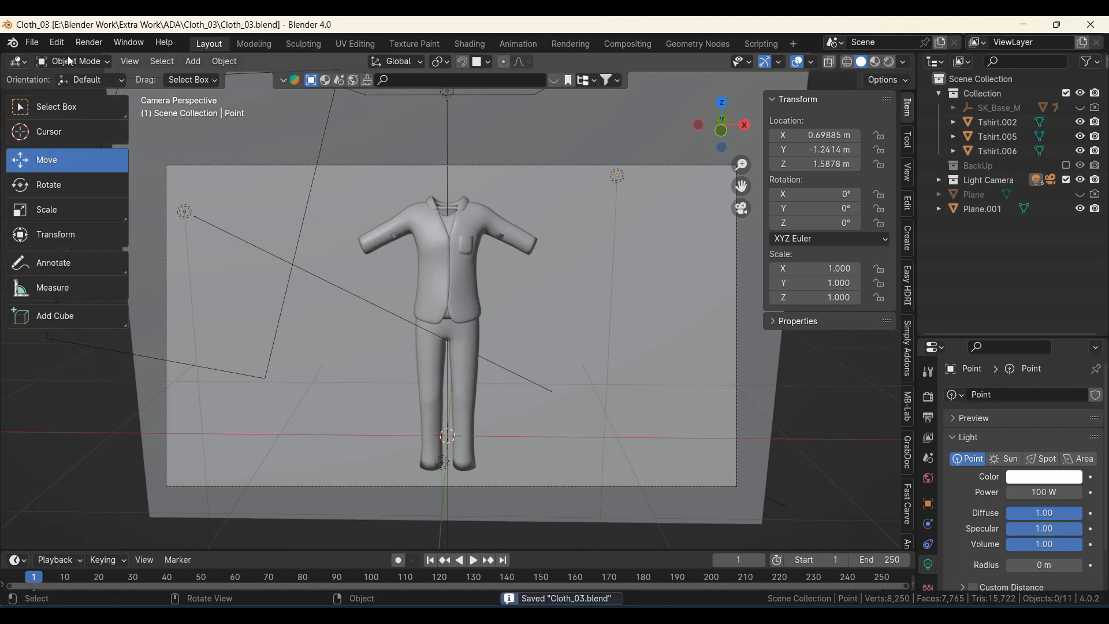
- Render the final still image from the camera view and inspect the shirt and jeans against the backdrop
scroll(432, 295, up, 1)
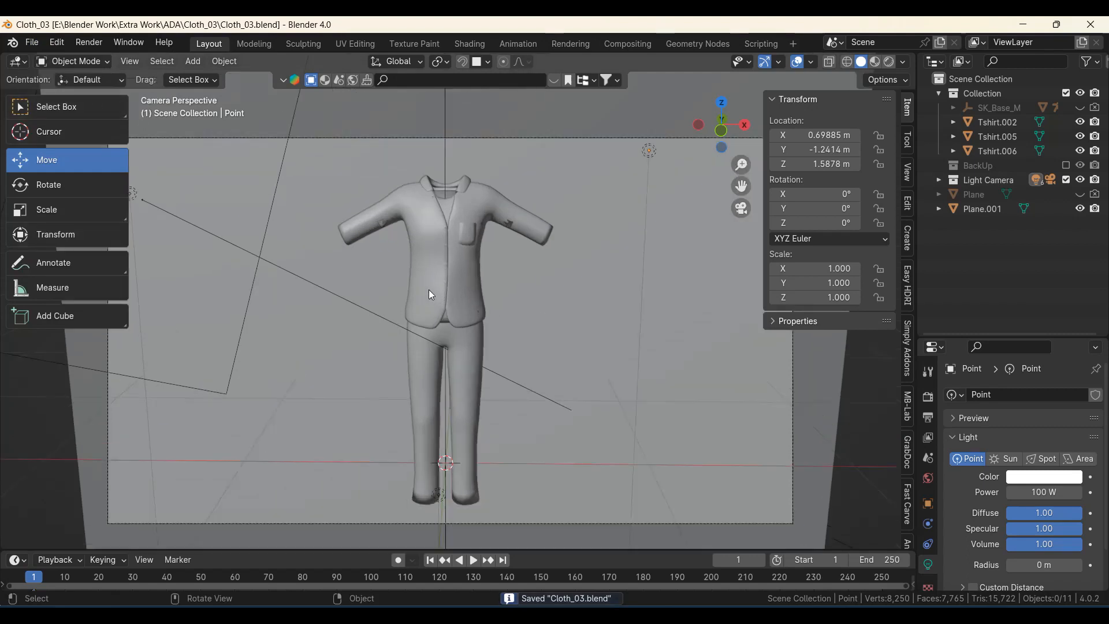
click(91, 43)
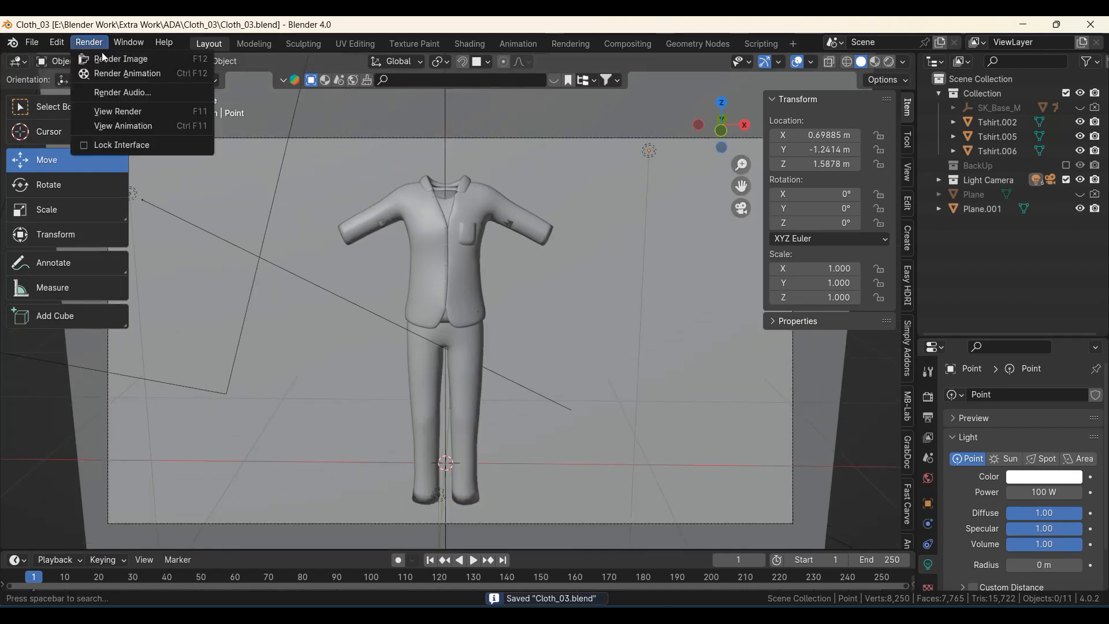
click(154, 62)
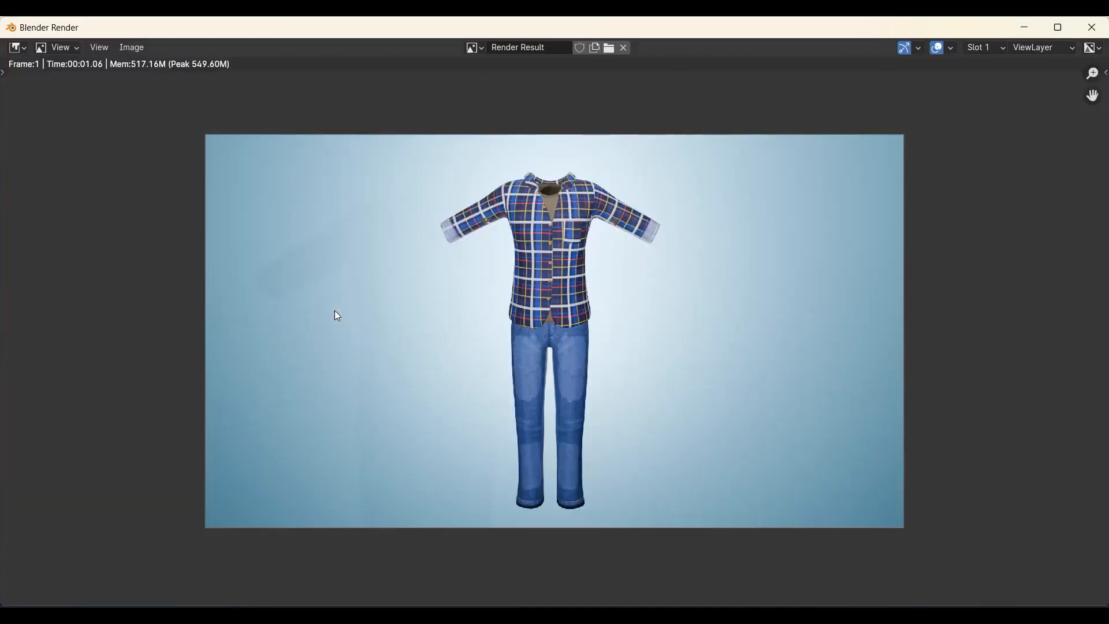
scroll(334, 310, up, 1)
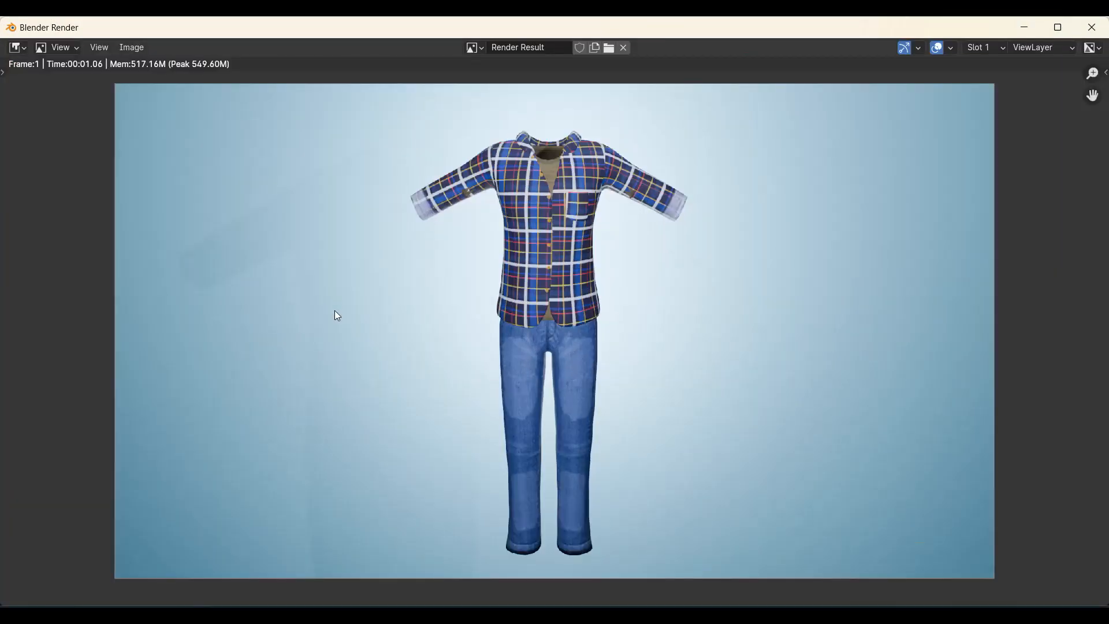
scroll(335, 310, up, 1)
scroll(335, 310, down, 2)
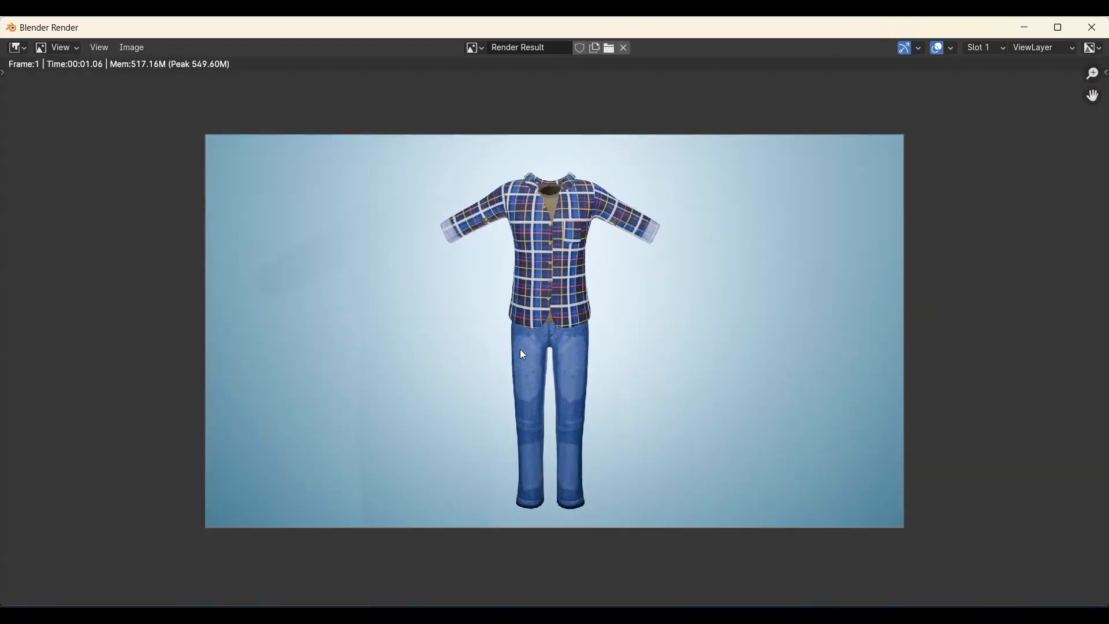
scroll(521, 350, up, 1)
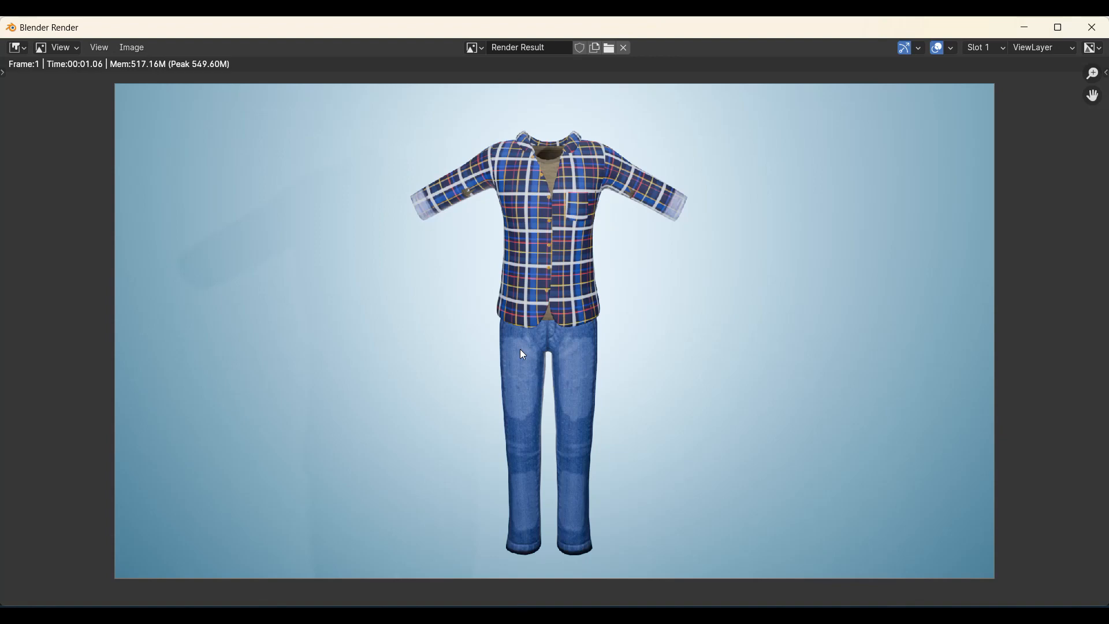
- Save the rendered image as Render_01.png in the Cloth_03 folder
click(132, 52)
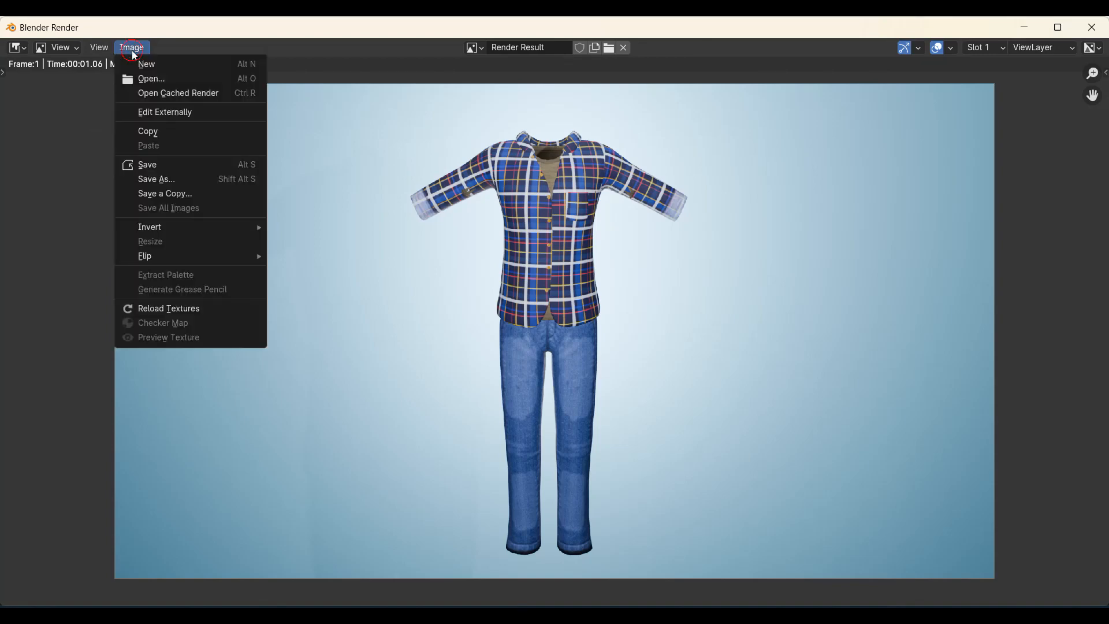
click(180, 186)
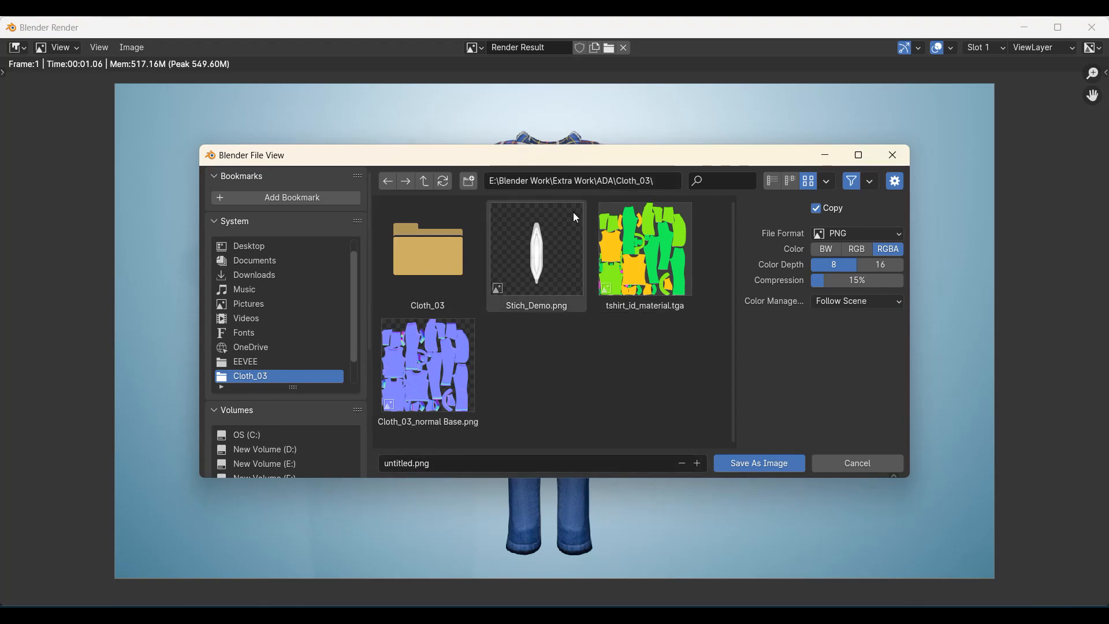
click(409, 463)
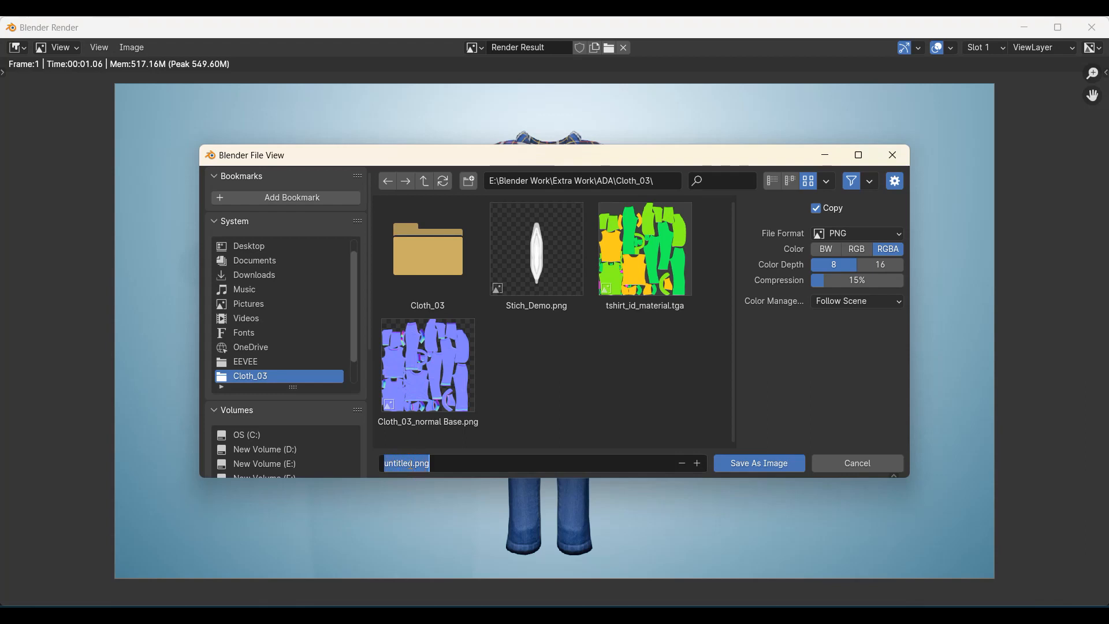
text(Ren)
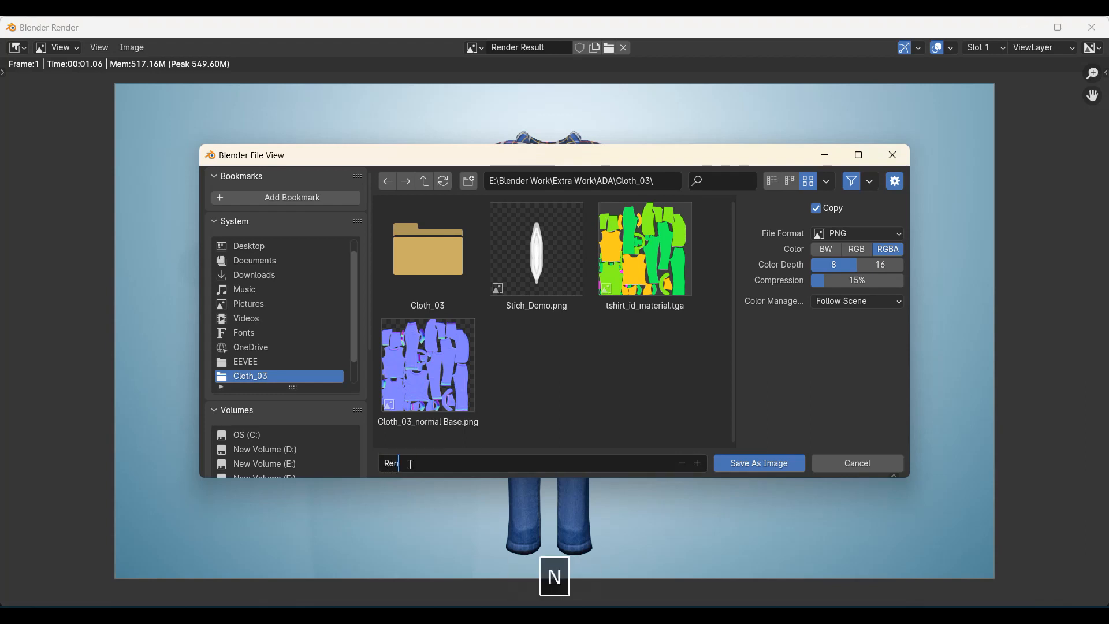
text(der_01)
key(Return)
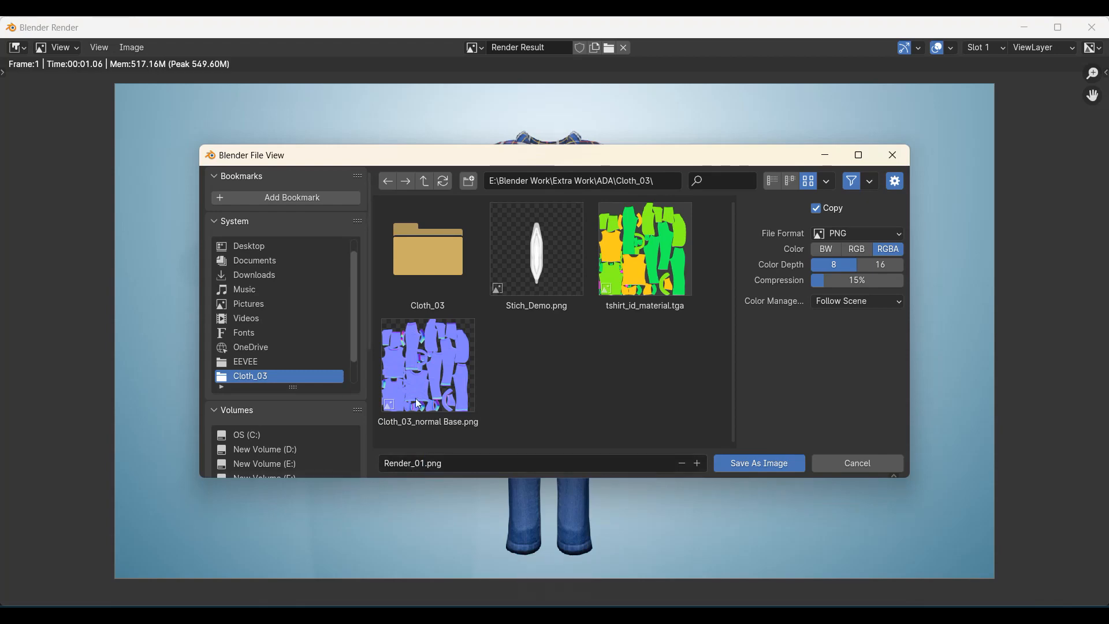
click(748, 463)
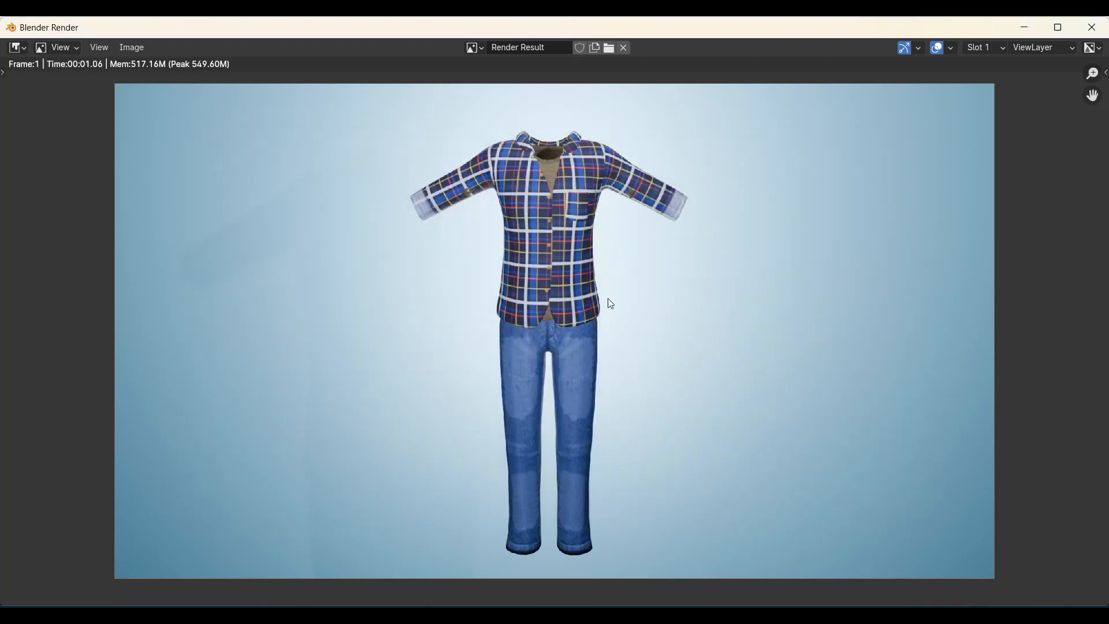
- Minimize the render window and enable Use Nodes in the Compositing workspace
click(1017, 30)
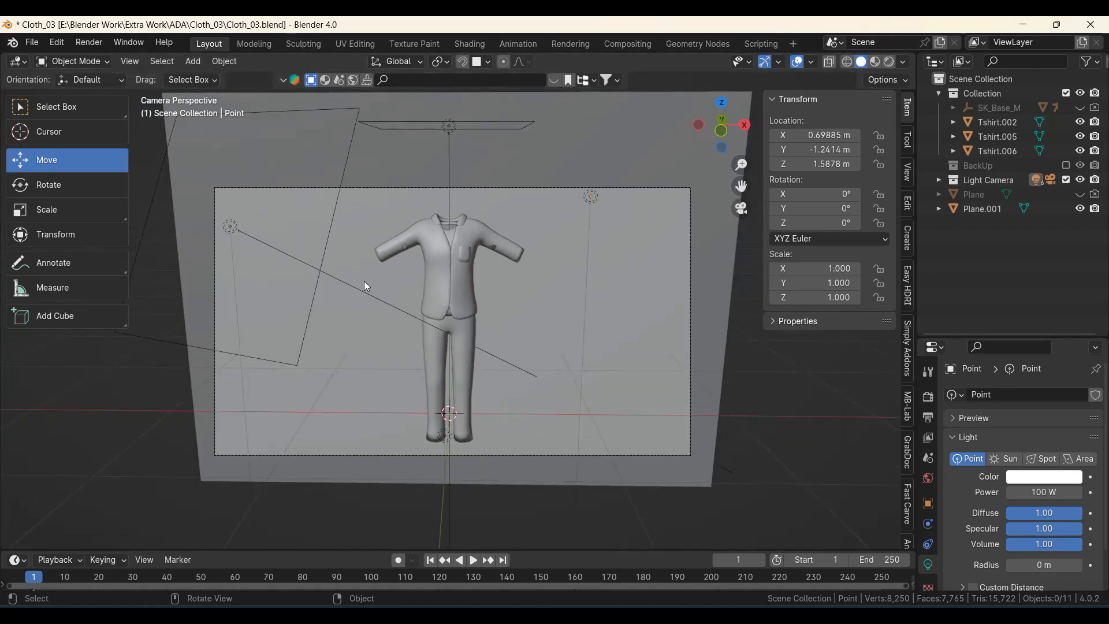
click(613, 45)
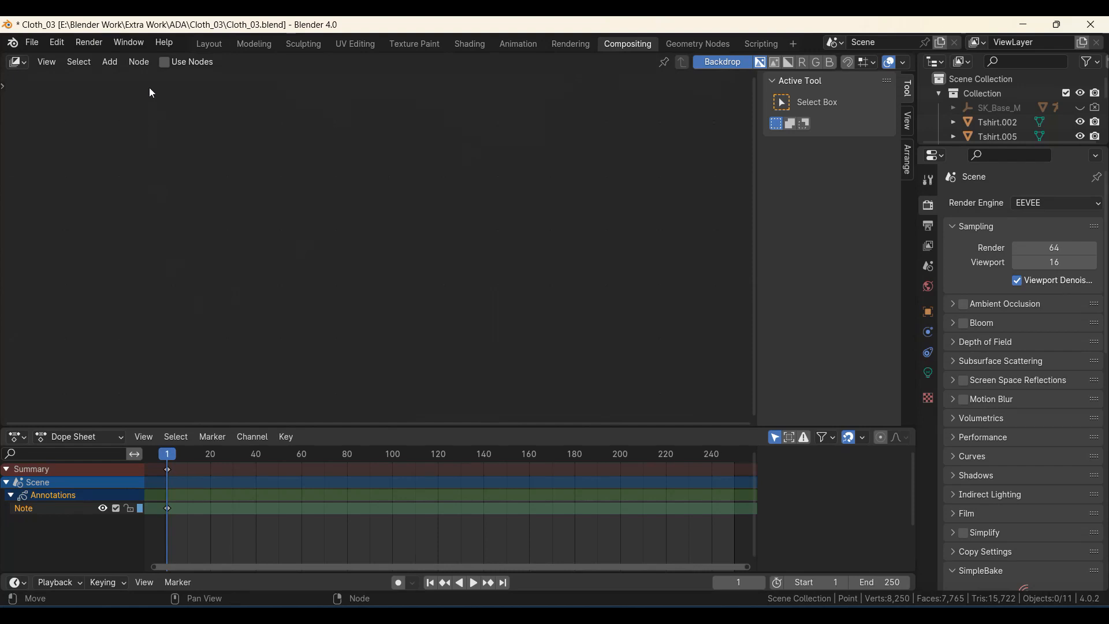
click(165, 62)
scroll(259, 254, down, 1)
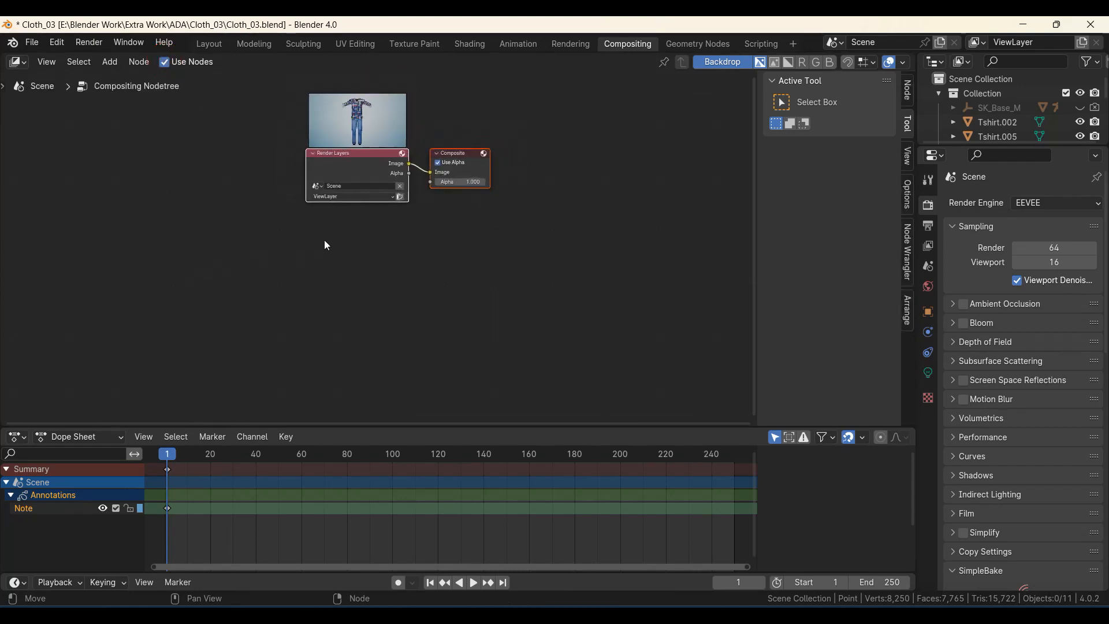
- Spread the Render Layers and Composite nodes apart to leave room between them
shift+middle_drag(325, 235, 348, 353)
scroll(351, 345, up, 3)
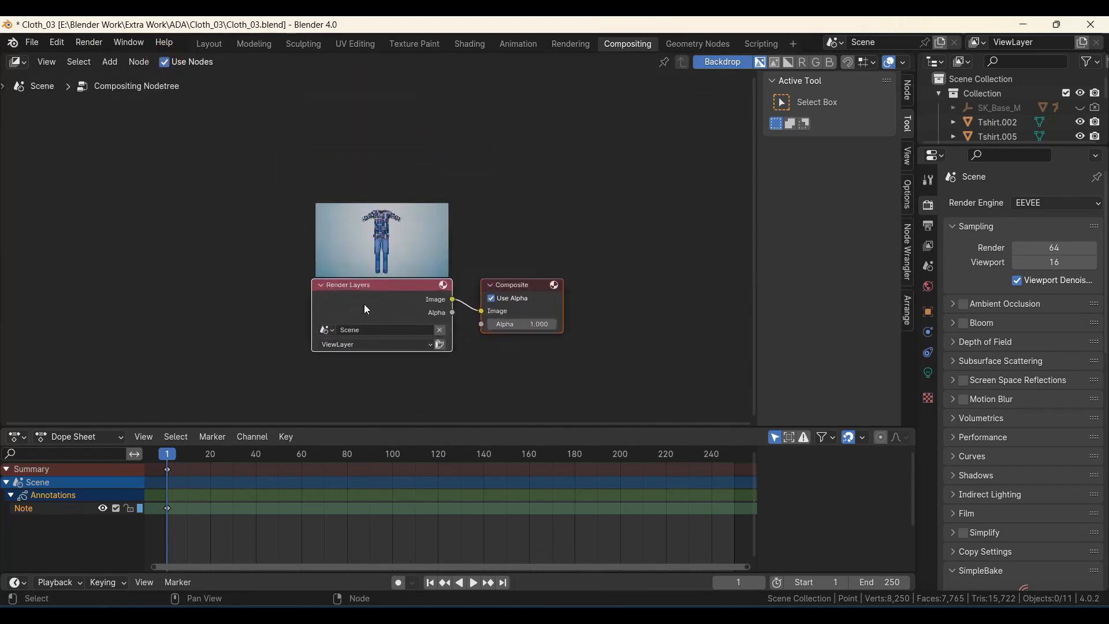
drag(366, 304, 109, 223)
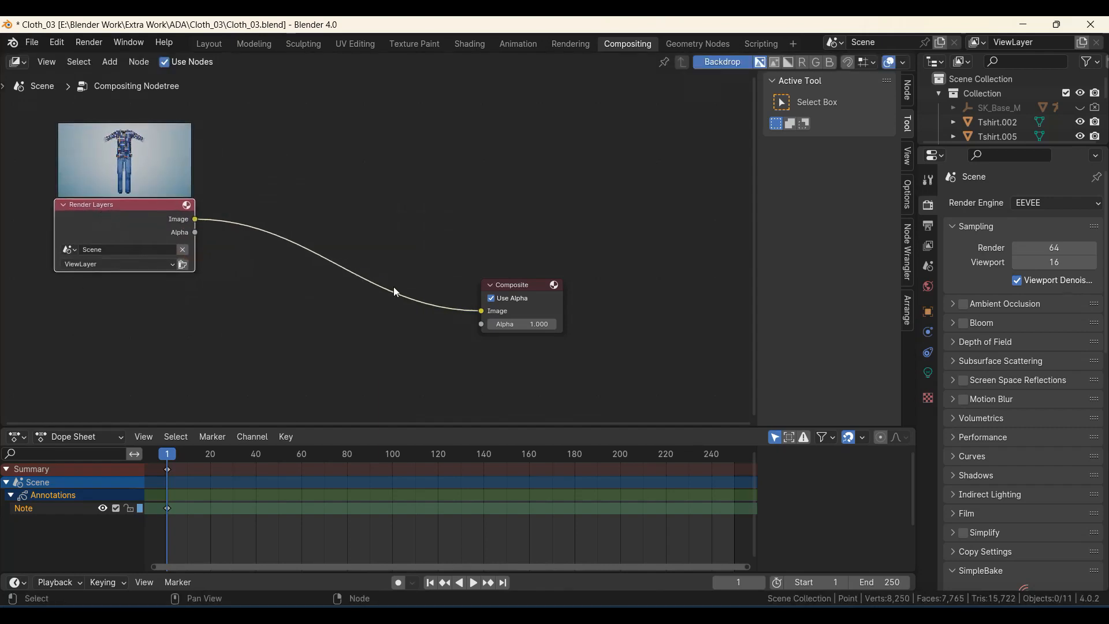
drag(507, 291, 602, 288)
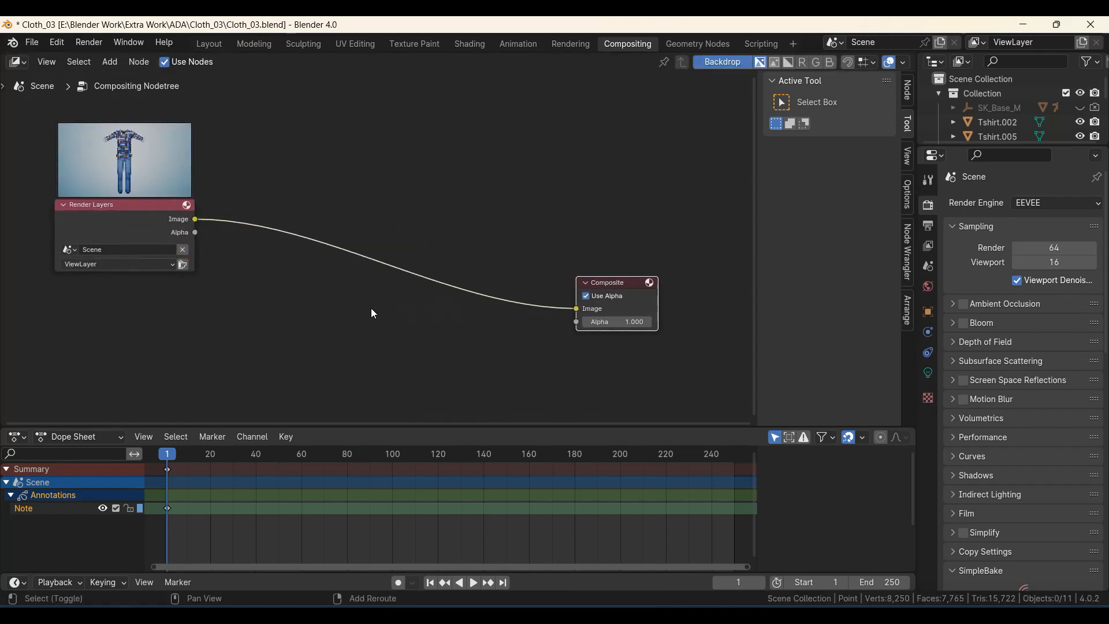
- Add a Viewer node below the Composite node and link the Render Layers Image output to it
key(shift+a)
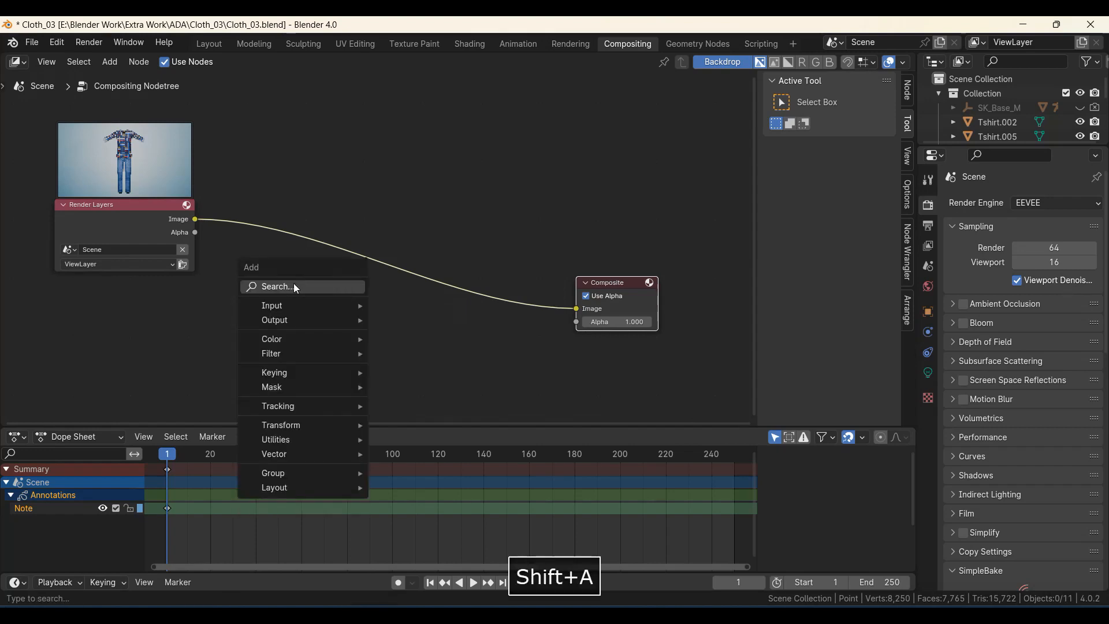
click(295, 287)
text(view)
click(369, 310)
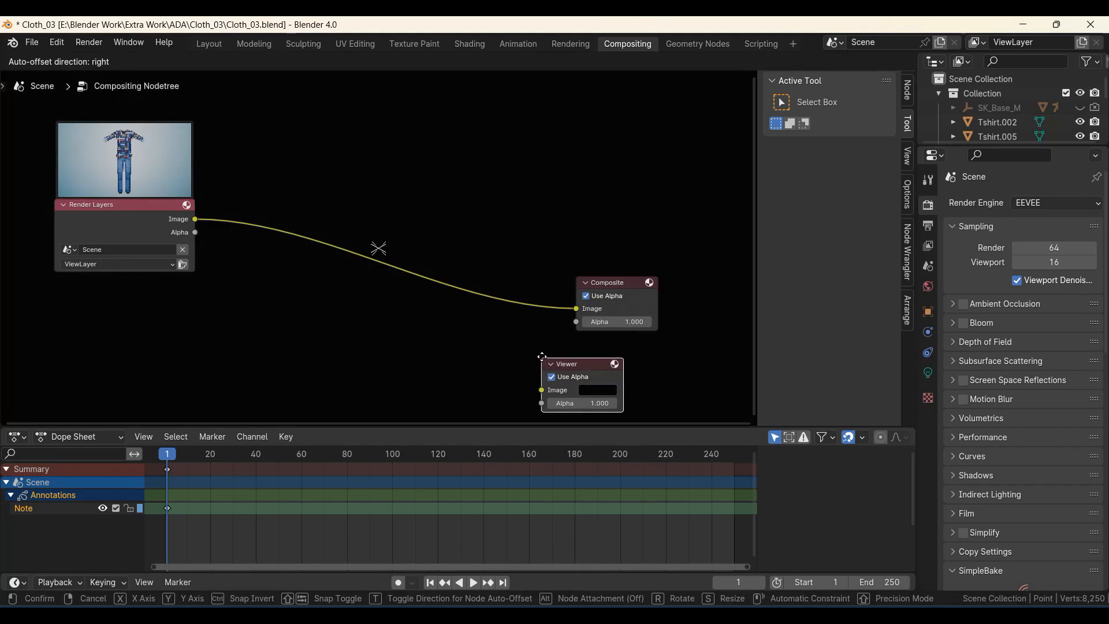
click(575, 343)
drag(195, 219, 577, 384)
drag(478, 388, 479, 387)
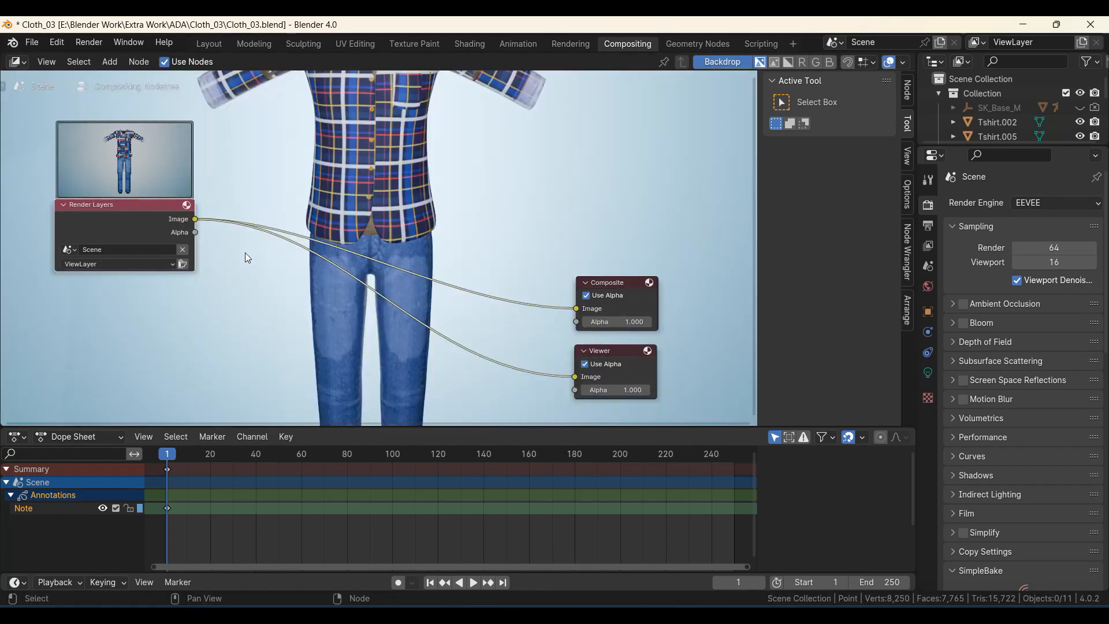
- Add a Color Balance node fed by the Render Layers image and link its output to both Composite and Viewer
scroll(359, 168, down, 1)
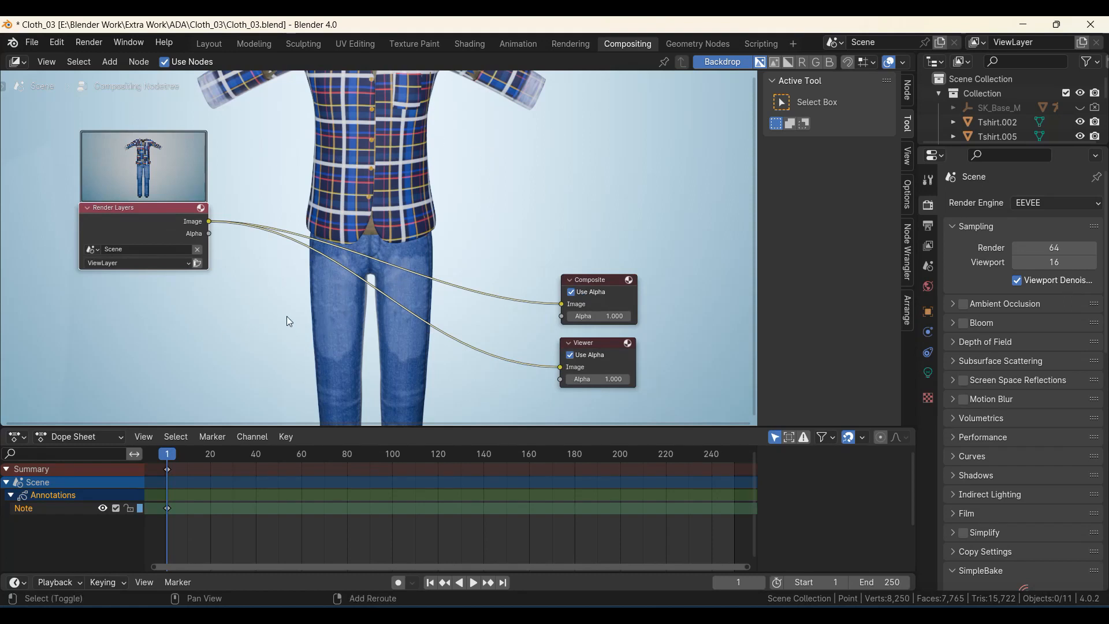
key(shift+a)
mouse_move(244, 313)
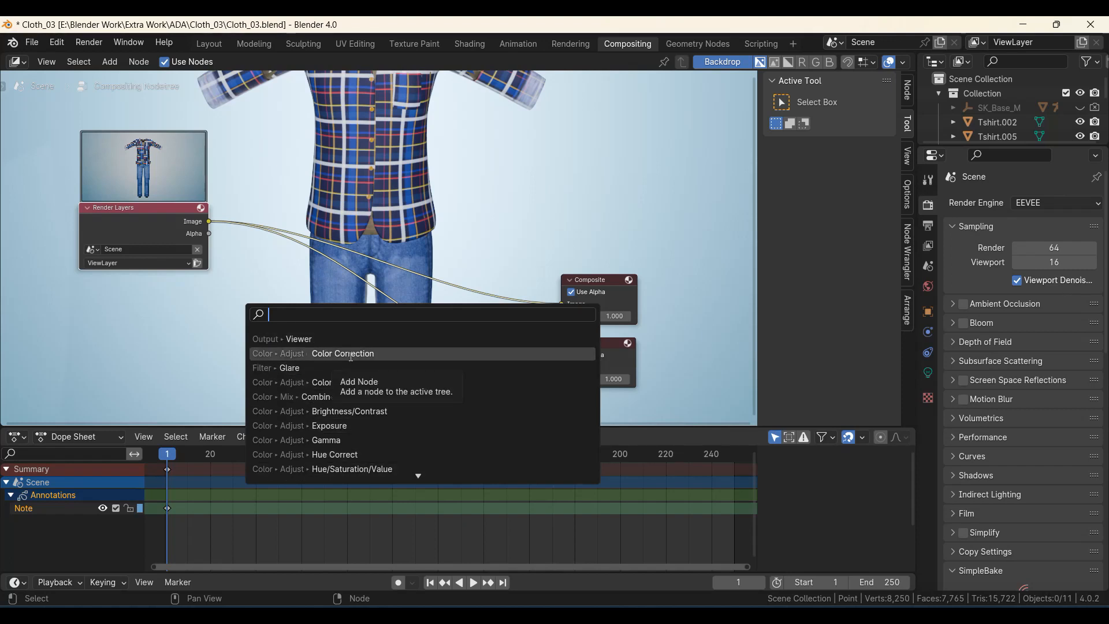
click(340, 382)
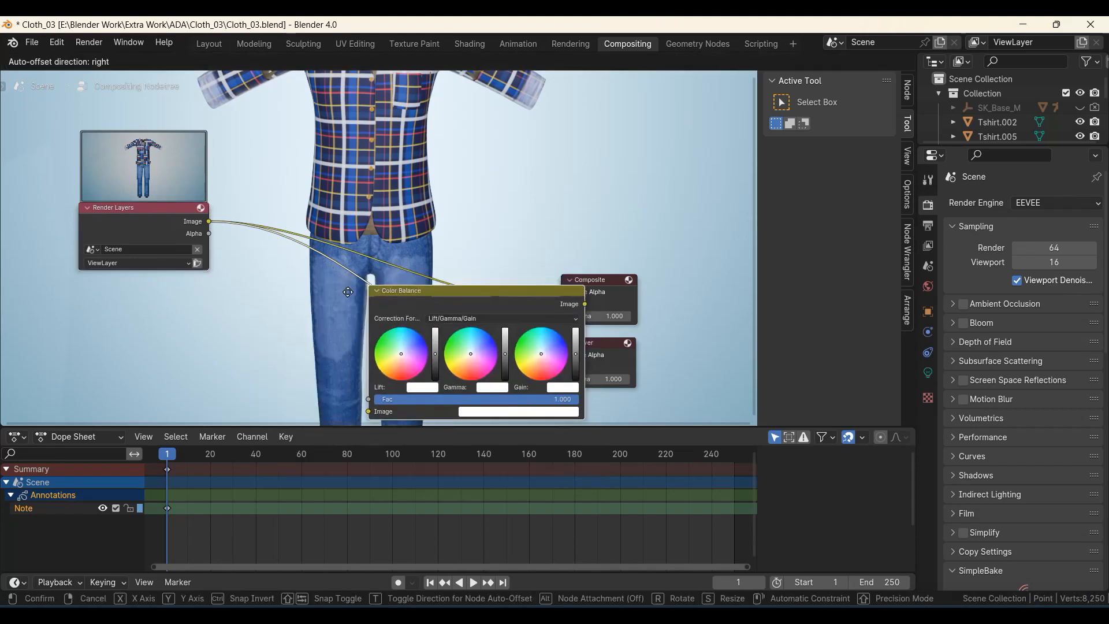
click(414, 312)
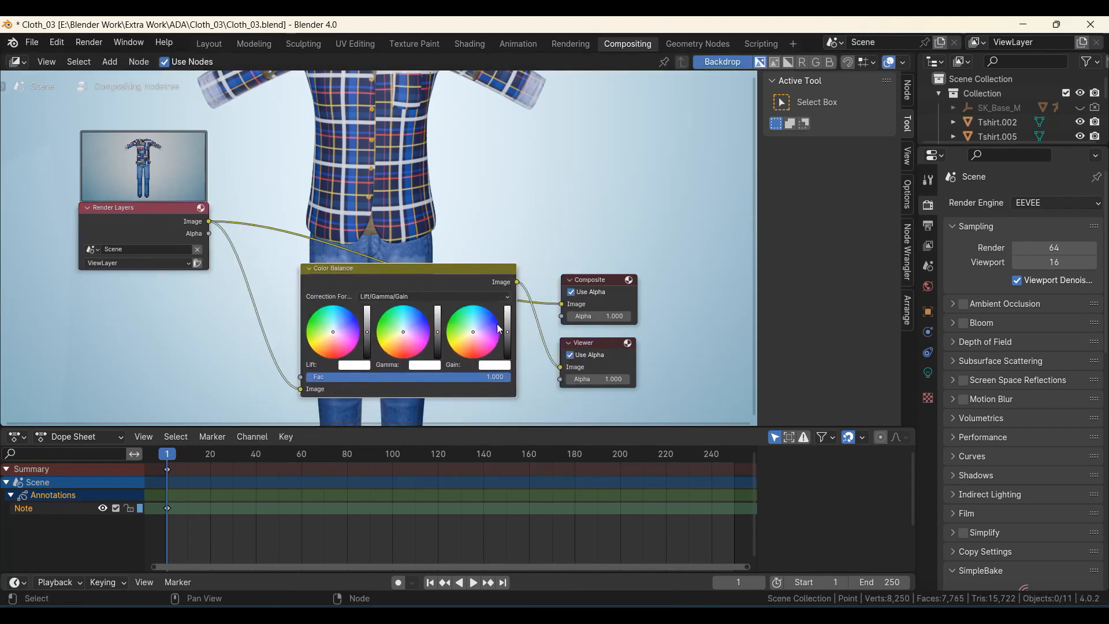
drag(210, 221, 308, 372)
drag(518, 257, 563, 281)
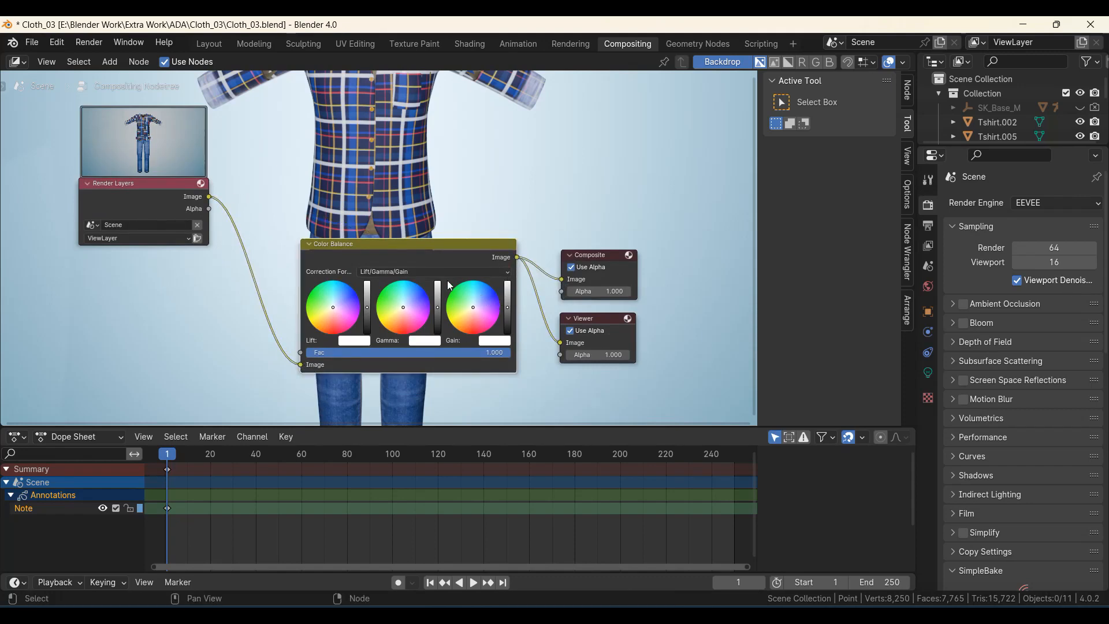
- Shift the Lift color of the Color Balance node slightly toward blue
scroll(335, 268, up, 3)
scroll(318, 292, down, 3)
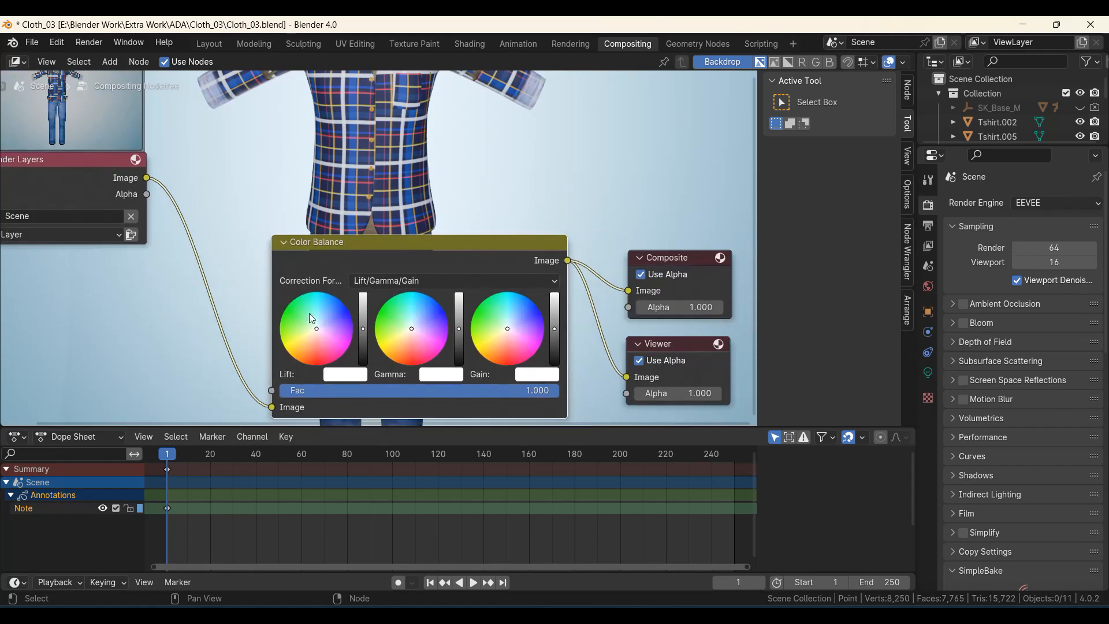
scroll(234, 353, up, 2)
middle_drag(233, 353, 491, 309)
scroll(317, 296, up, 2)
mouse_move(495, 292)
mouse_down()
mouse_move(482, 304)
mouse_move(472, 271)
mouse_move(501, 267)
mouse_move(512, 291)
mouse_move(498, 286)
mouse_move(513, 272)
mouse_move(493, 285)
mouse_up()
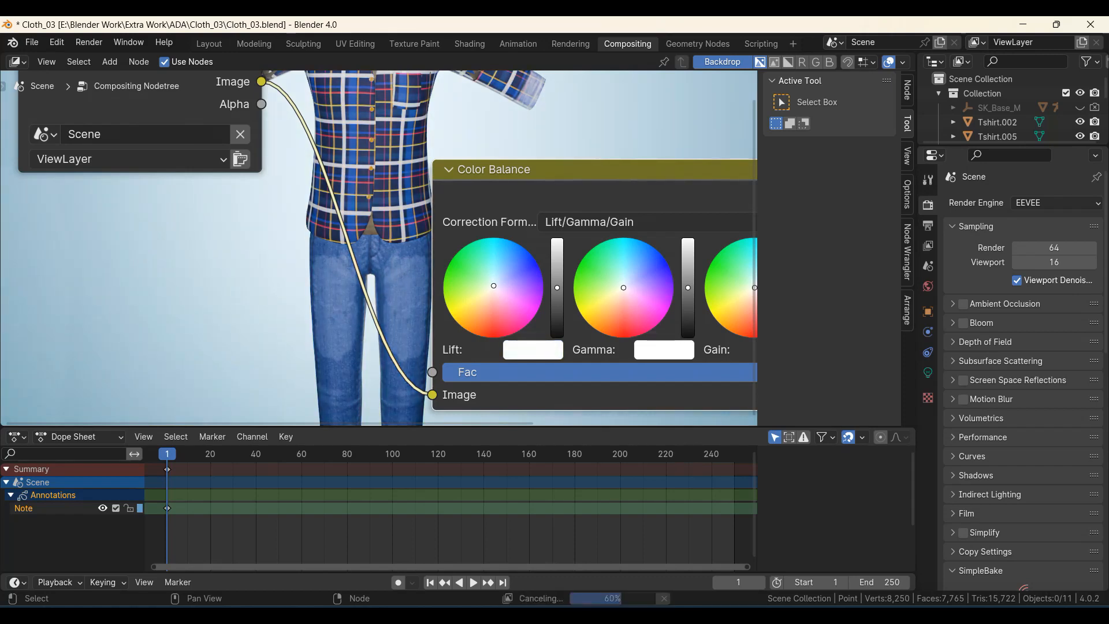
scroll(437, 301, down, 1)
middle_drag(437, 300, 295, 332)
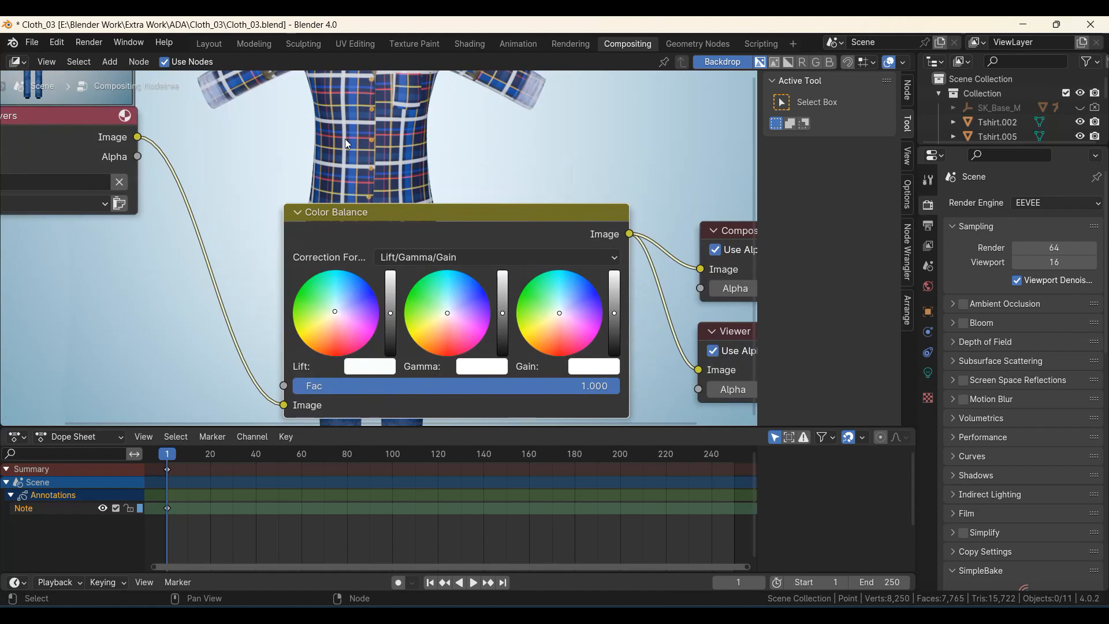
- Shift the Gamma color of the Color Balance node slightly toward blue
scroll(450, 324, up, 1)
drag(452, 321, 468, 350)
drag(399, 208, 595, 147)
drag(664, 291, 661, 266)
scroll(355, 326, down, 3)
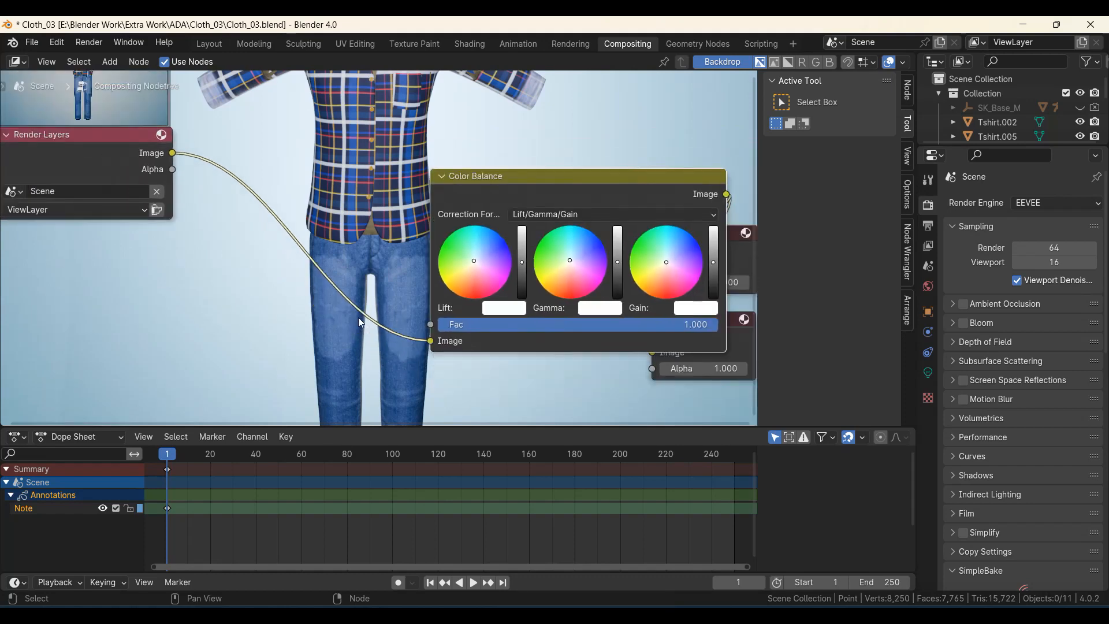
- Shift the Gain color of the Color Balance node slightly toward red
drag(404, 218, 218, 264)
middle_drag(300, 323, 467, 287)
scroll(483, 332, up, 3)
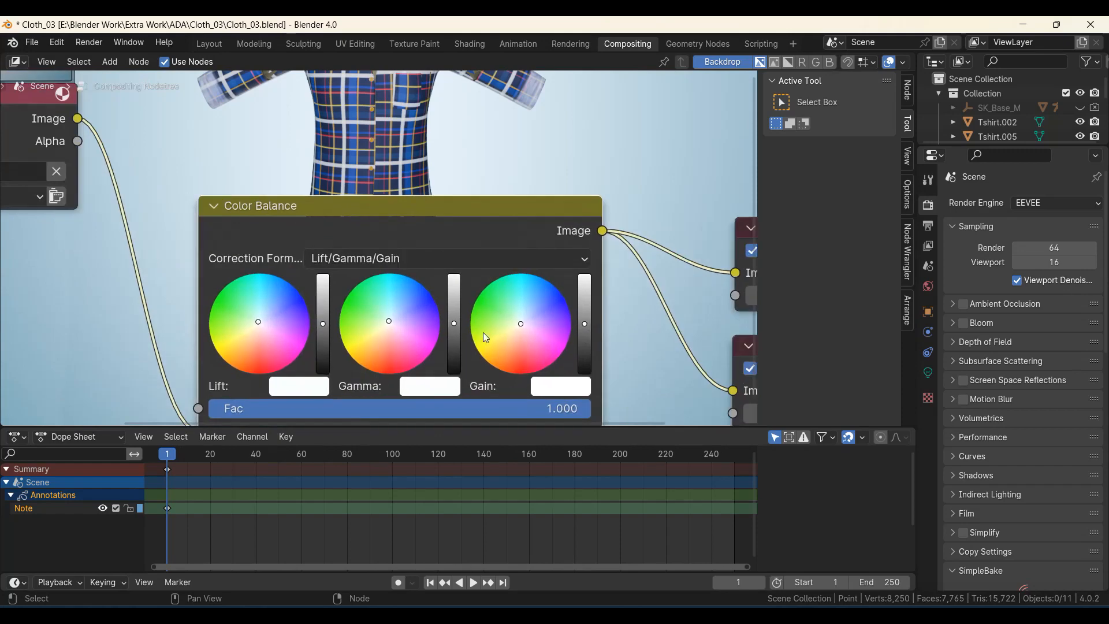
middle_drag(329, 311, 592, 332)
middle_drag(610, 242, 264, 344)
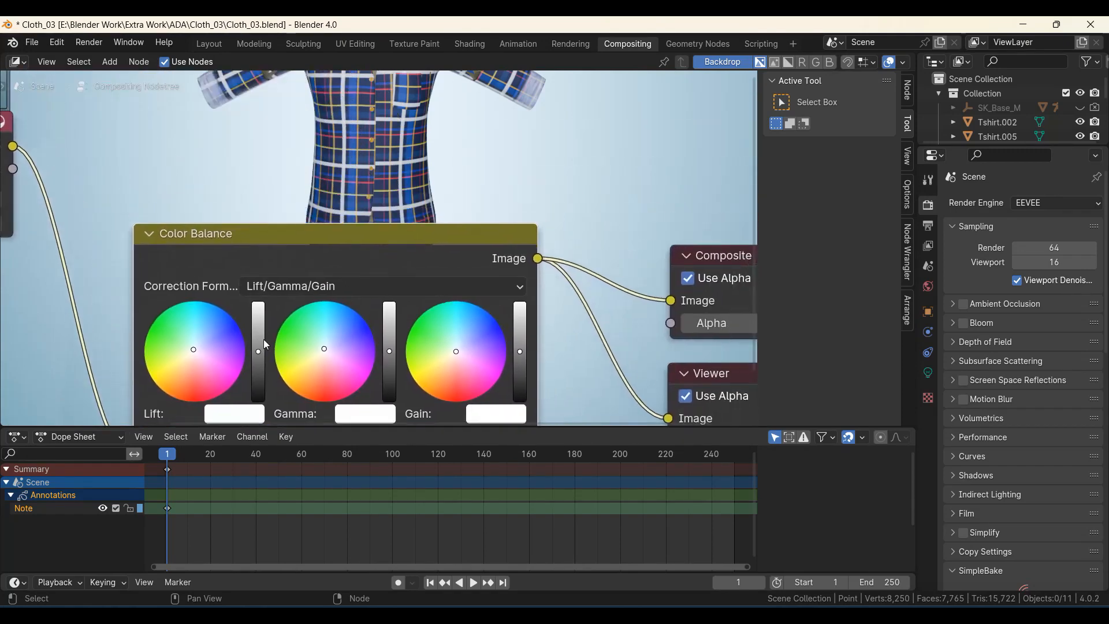
click(455, 355)
drag(332, 247, 371, 267)
scroll(370, 264, down, 4)
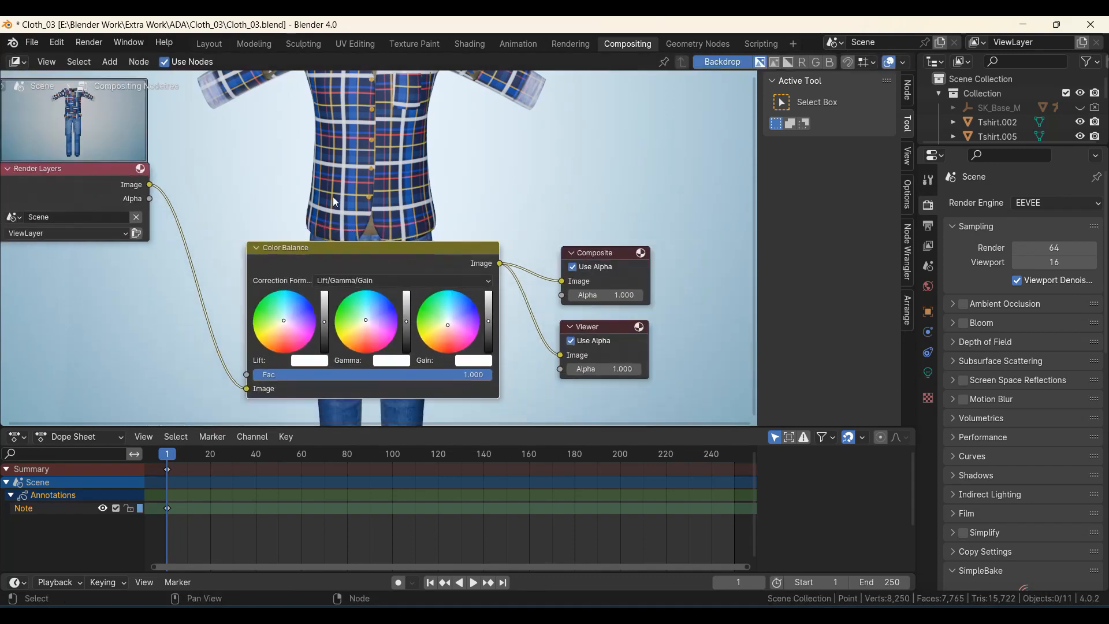
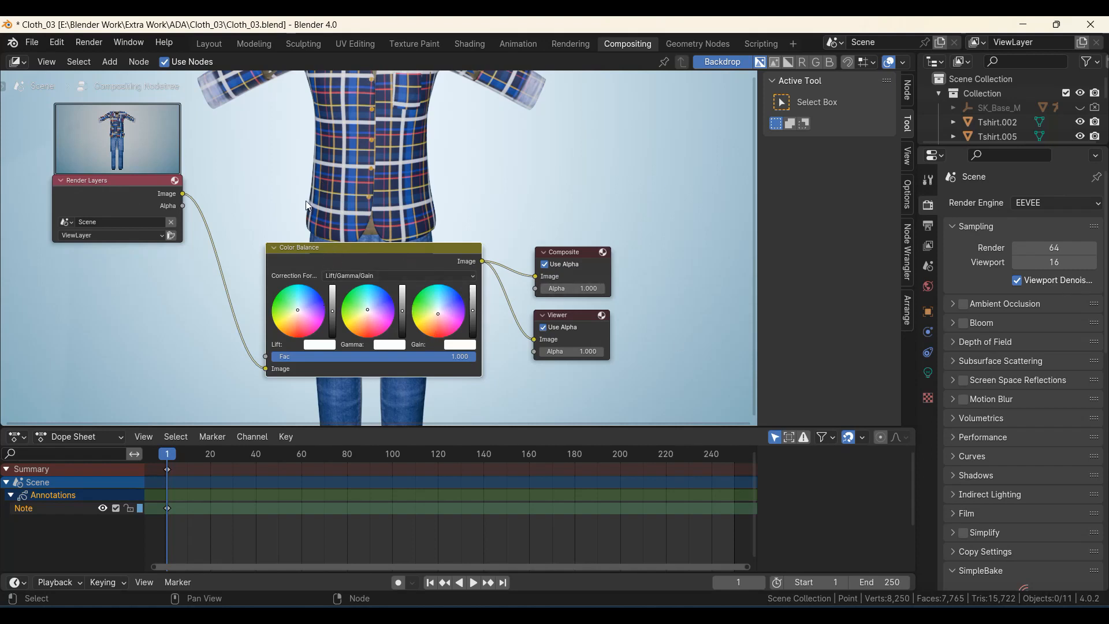
- Add a second Color Balance node between the first one and the Viewer
key(shift+a)
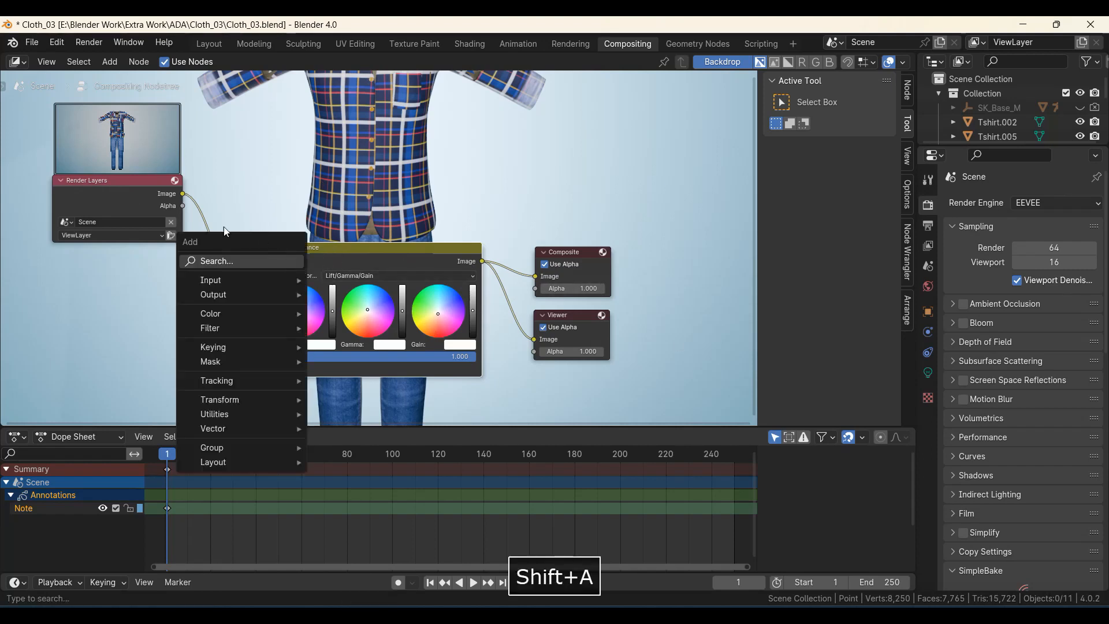
key(shift+a)
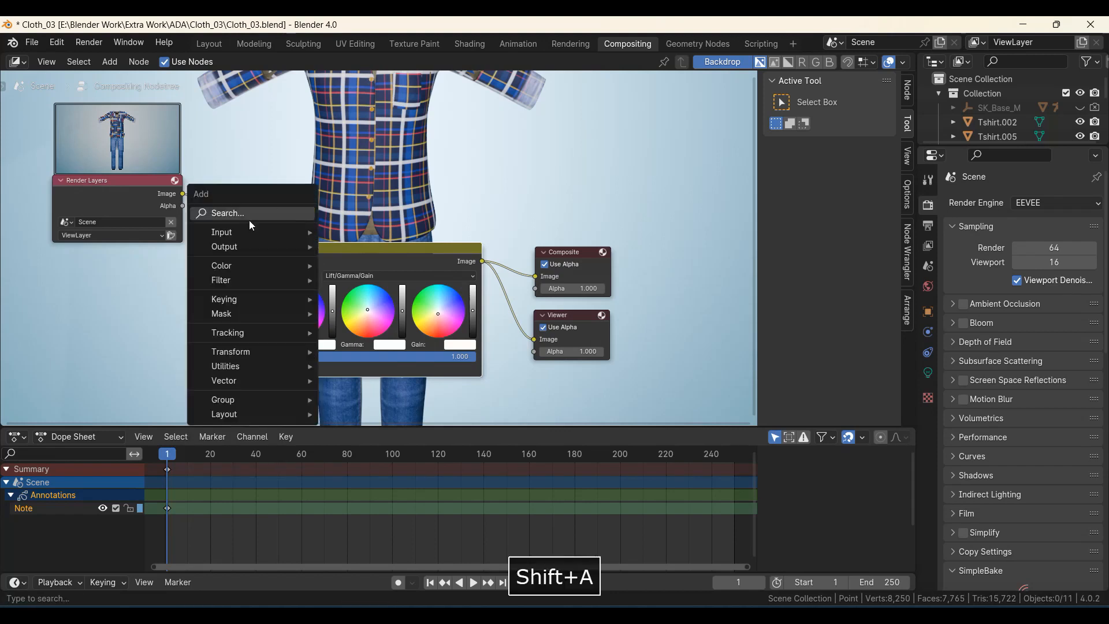
click(248, 213)
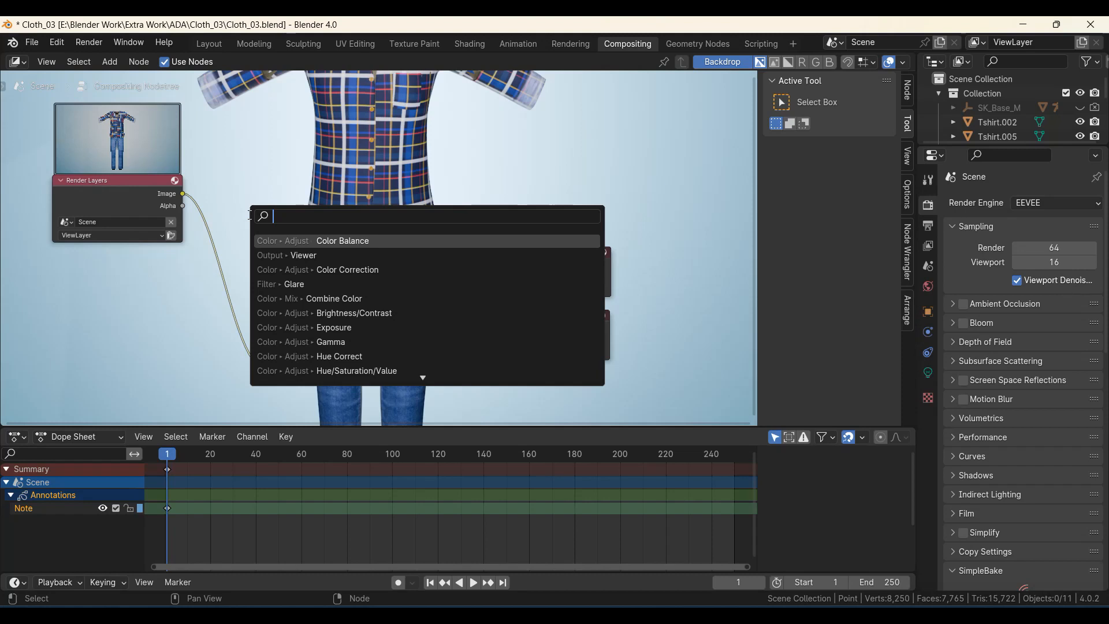
click(345, 240)
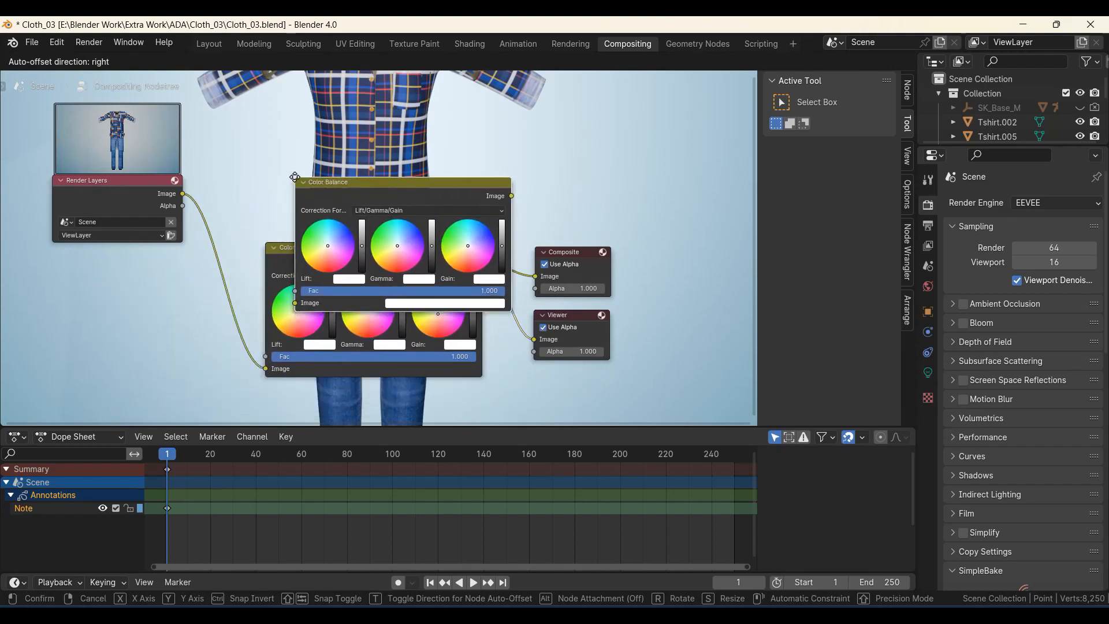
click(311, 203)
- Delete the second Color Balance node and undo the deletion
key(Delete)
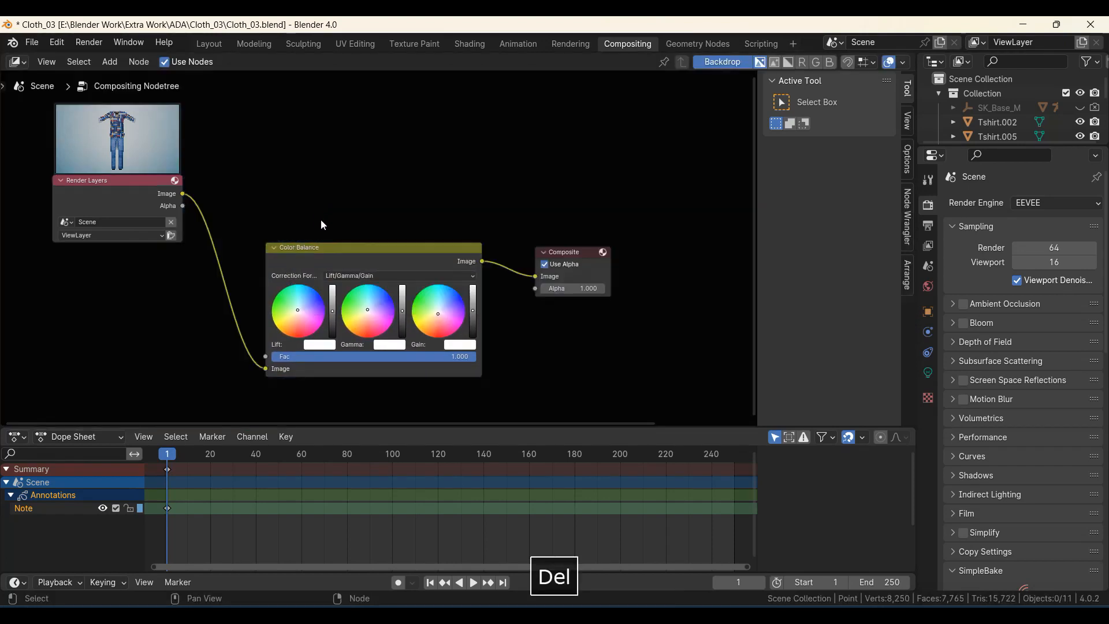
scroll(404, 266, down, 1)
scroll(695, 368, down, 2)
middle_drag(662, 356, 617, 362)
scroll(687, 306, up, 1)
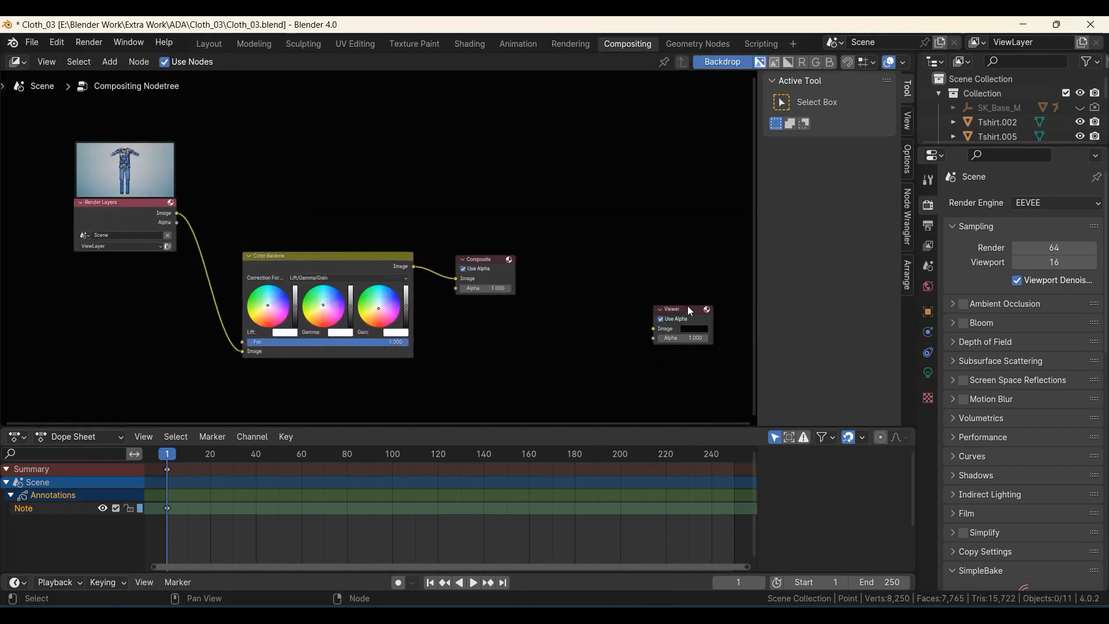
key(ctrl+z)
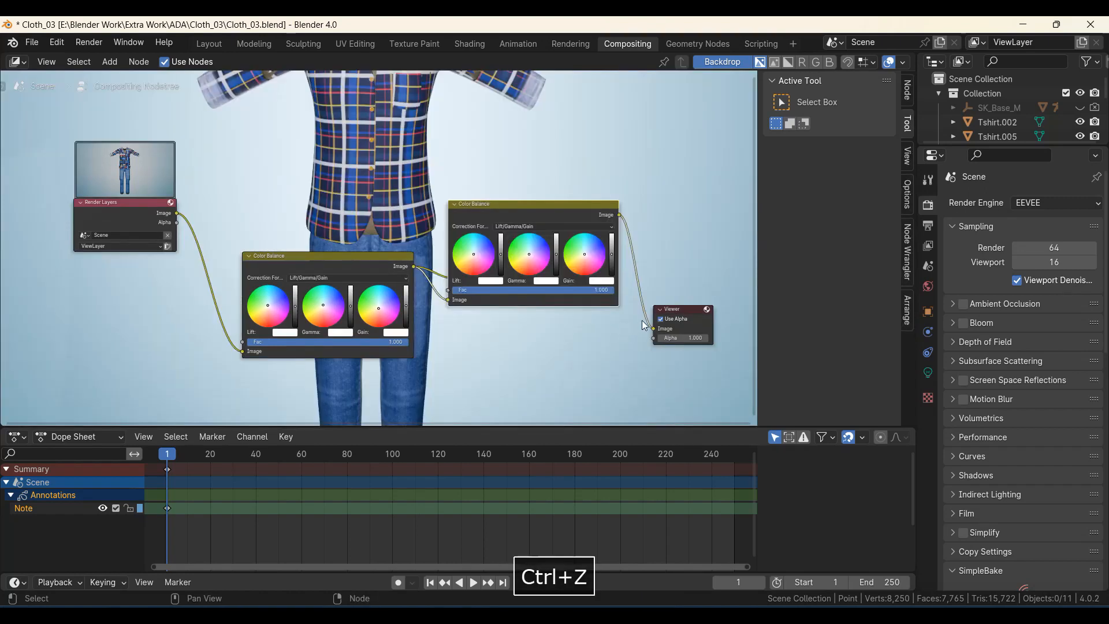
- Connect the Render Layers image output directly to the second Color Balance node and delete the first Color Balance node
scroll(595, 309, up, 1)
scroll(404, 266, up, 2)
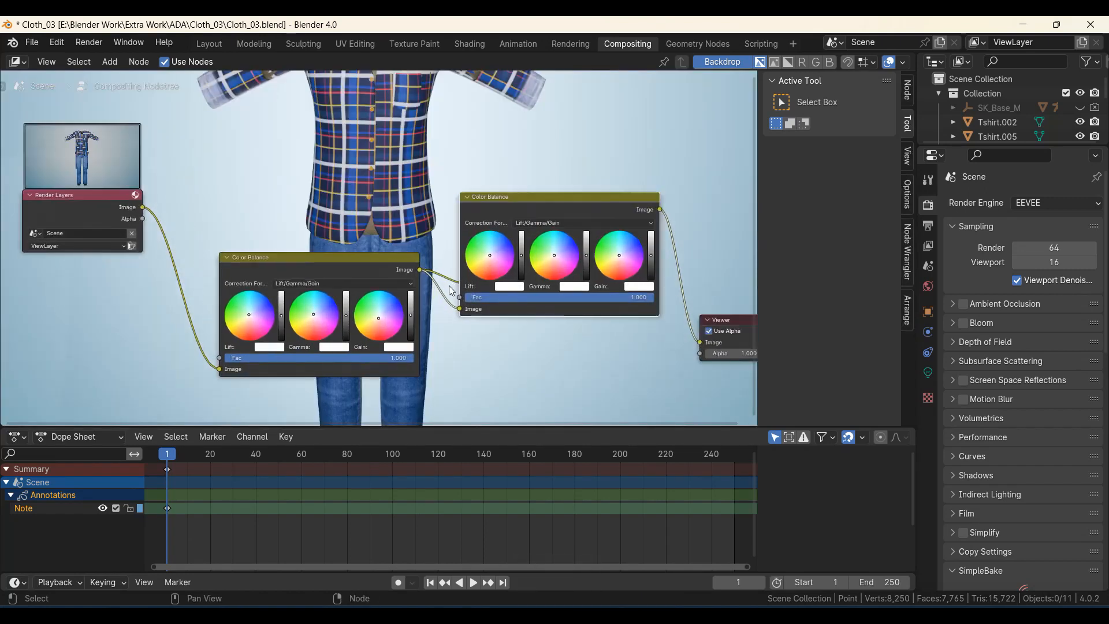
drag(123, 204, 467, 315)
key(Delete)
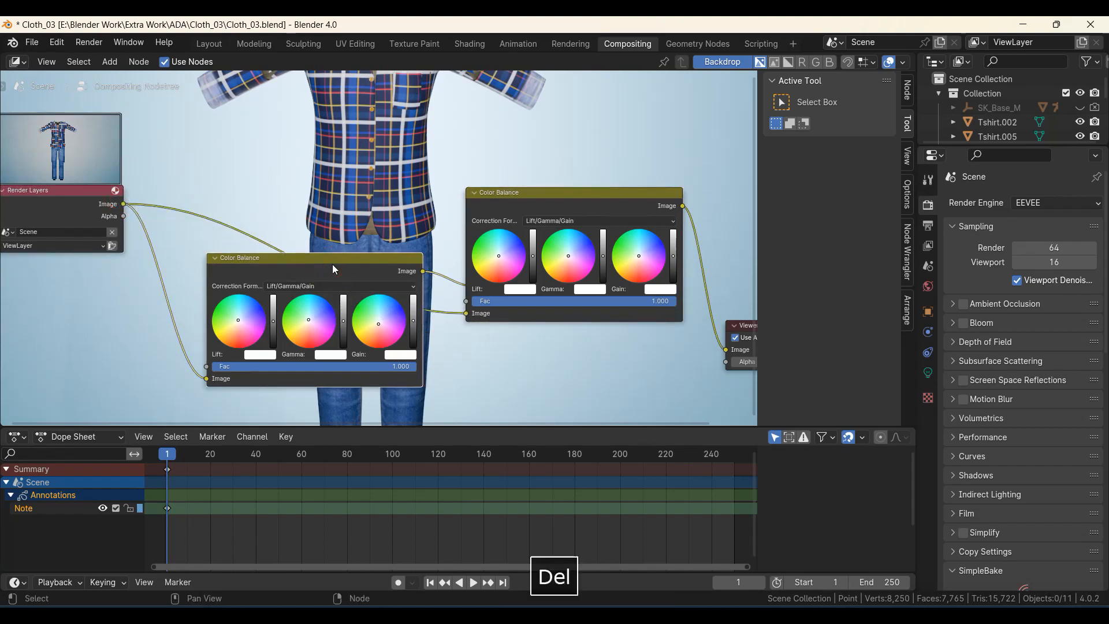
- Add a Color Correction node between the Render Layers and Color Balance nodes
key(shift+a)
click(289, 264)
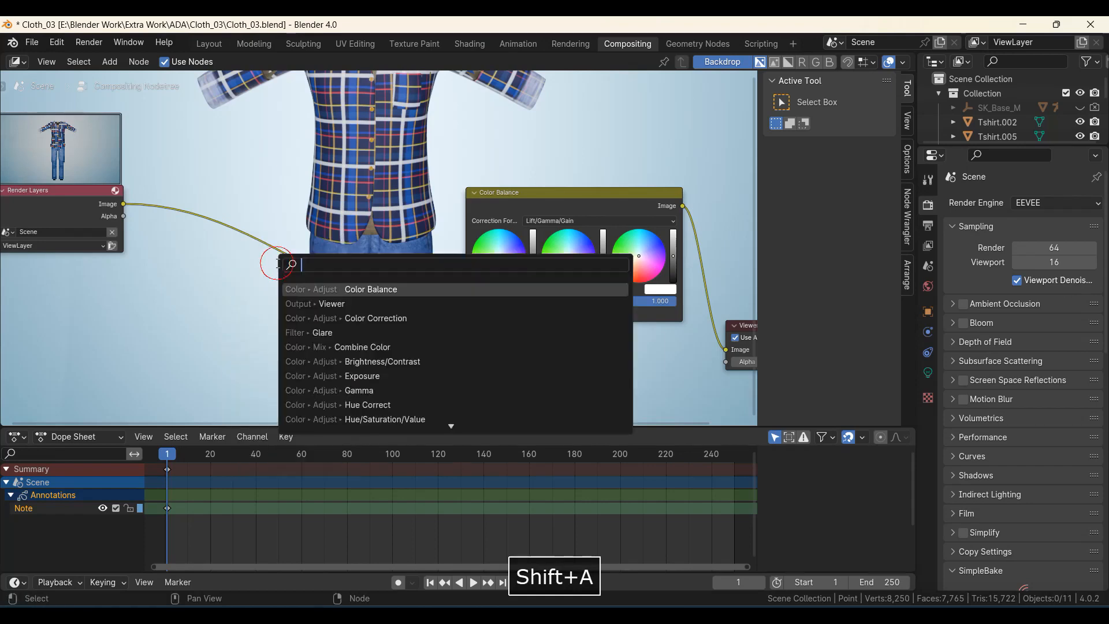
click(370, 320)
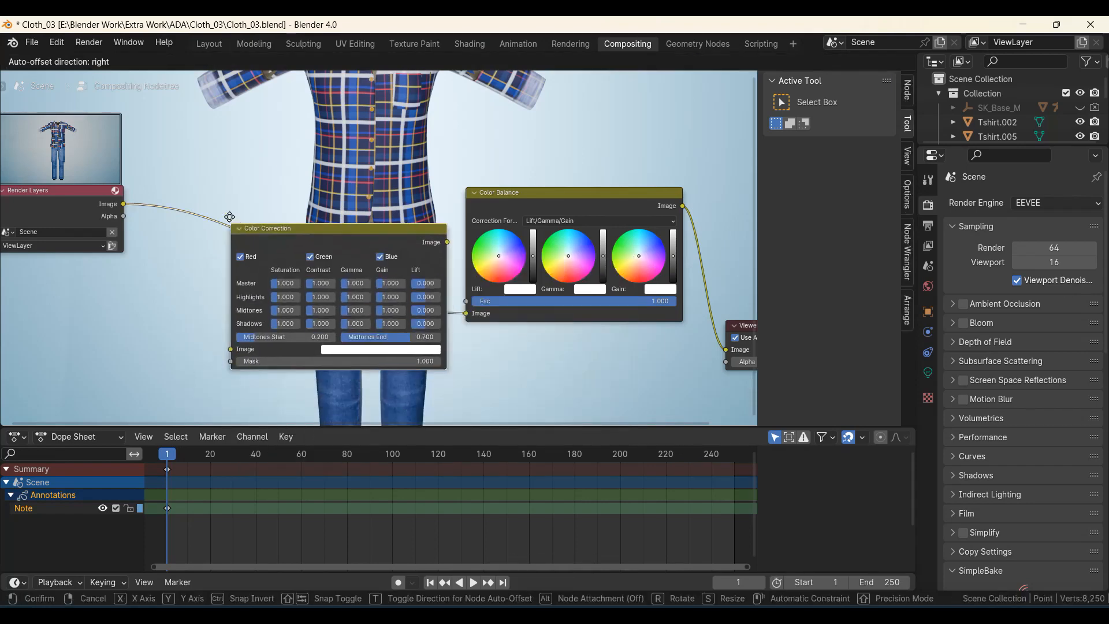
- Lower the Master Saturation of the Color Correction node to 0.662
scroll(258, 292, up, 4)
scroll(335, 334, up, 1)
middle_drag(333, 322, 483, 298)
scroll(498, 290, up, 2)
scroll(483, 298, up, 1)
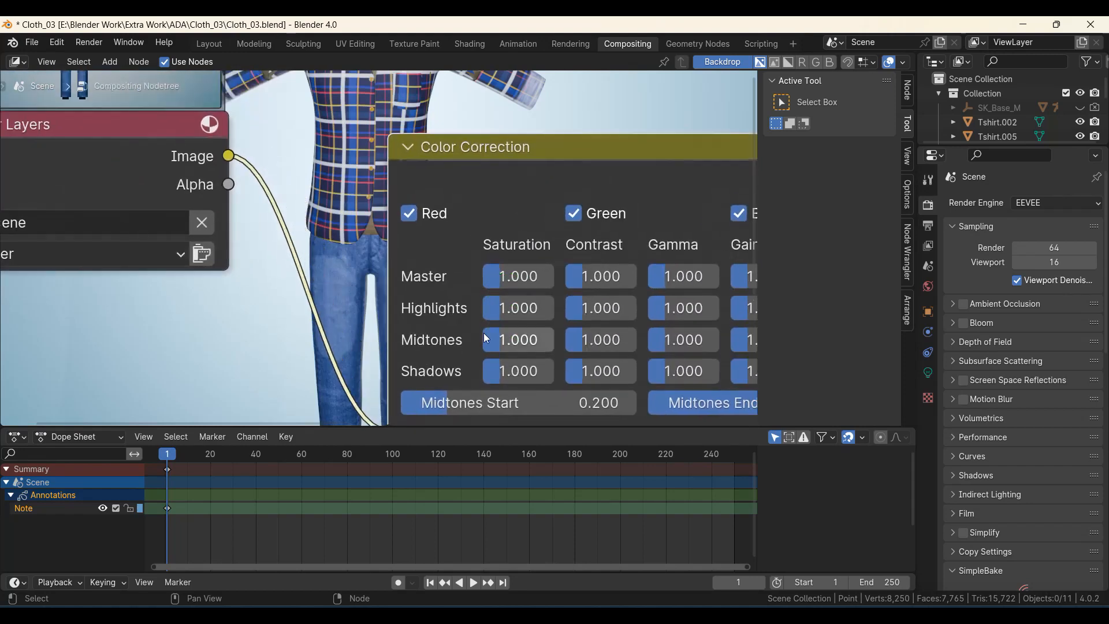
mouse_move(501, 282)
mouse_down()
mouse_move(515, 282)
mouse_move(493, 282)
mouse_up()
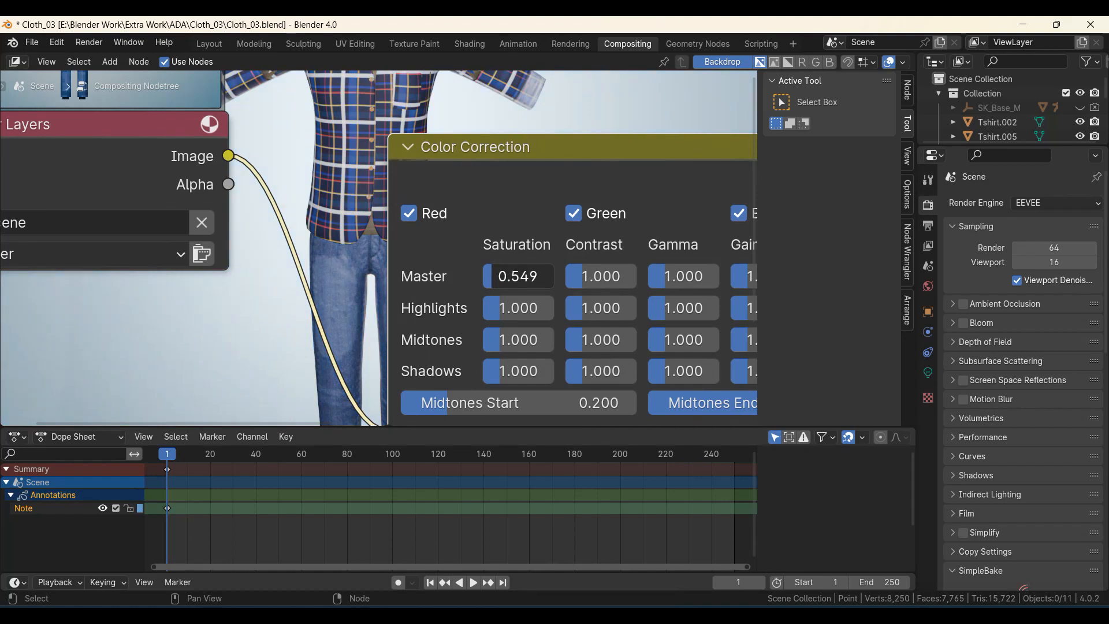
drag(492, 282, 495, 283)
scroll(191, 284, down, 6)
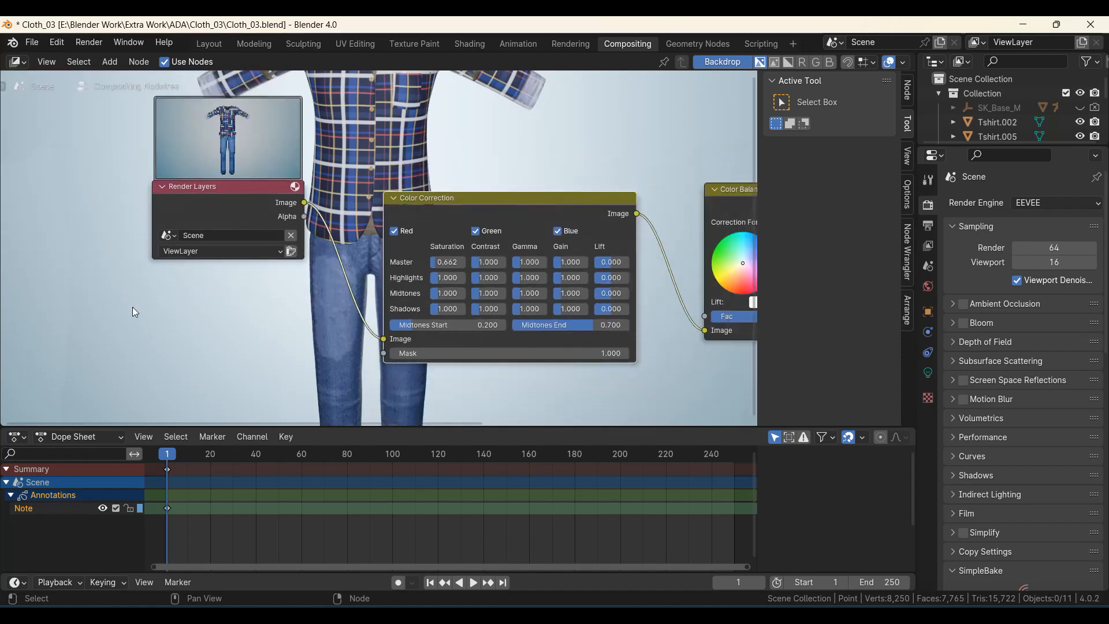
scroll(98, 299, up, 2)
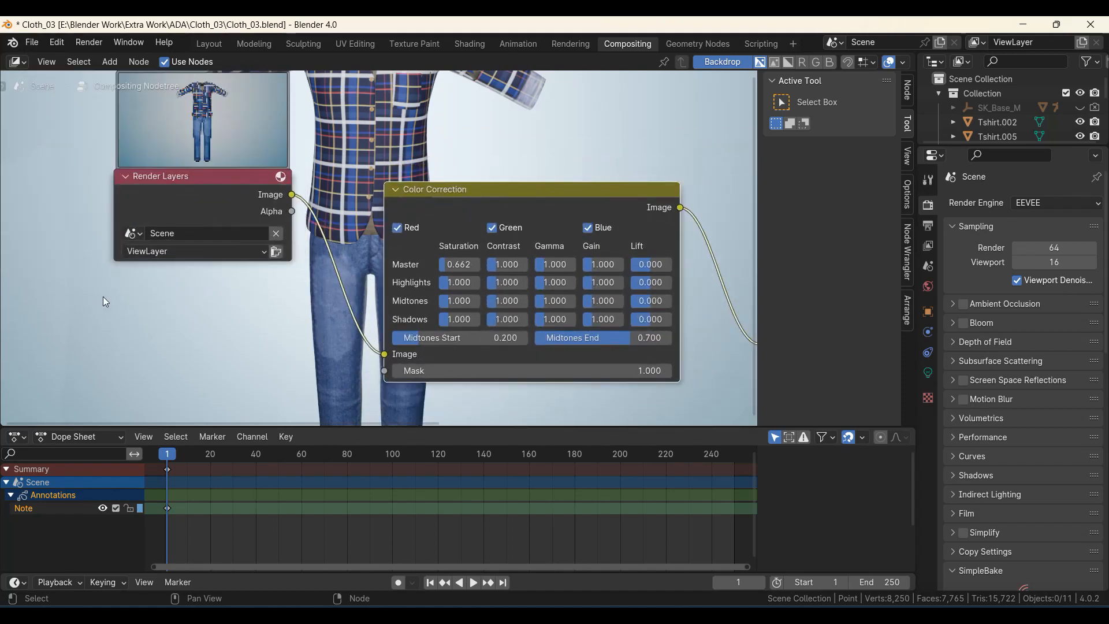
scroll(102, 296, down, 3)
scroll(103, 296, up, 1)
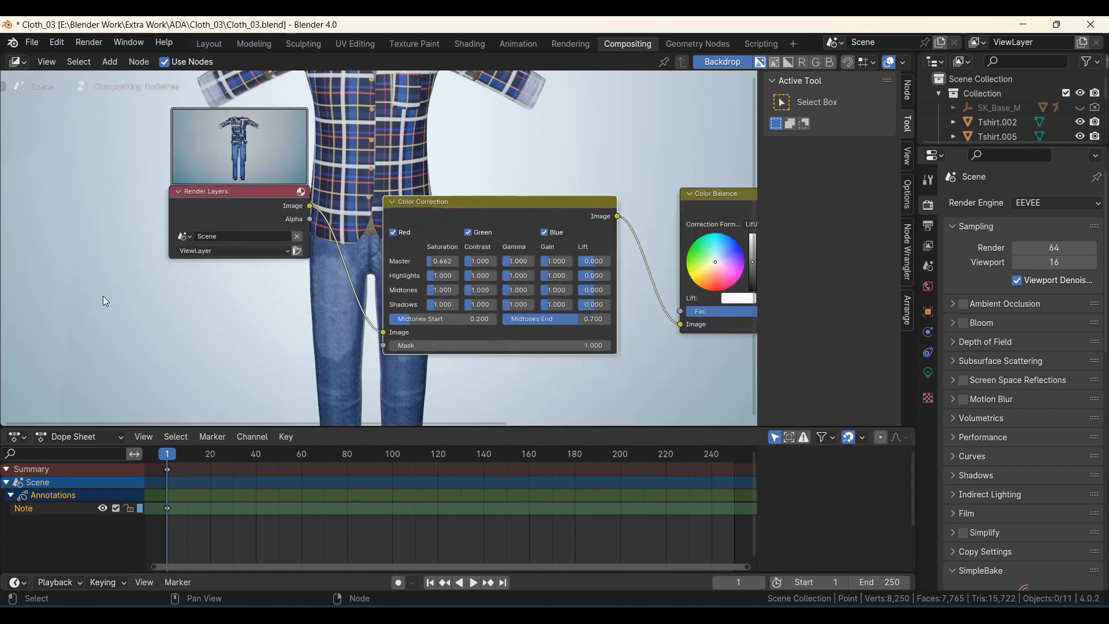
scroll(103, 301, up, 1)
scroll(103, 296, down, 2)
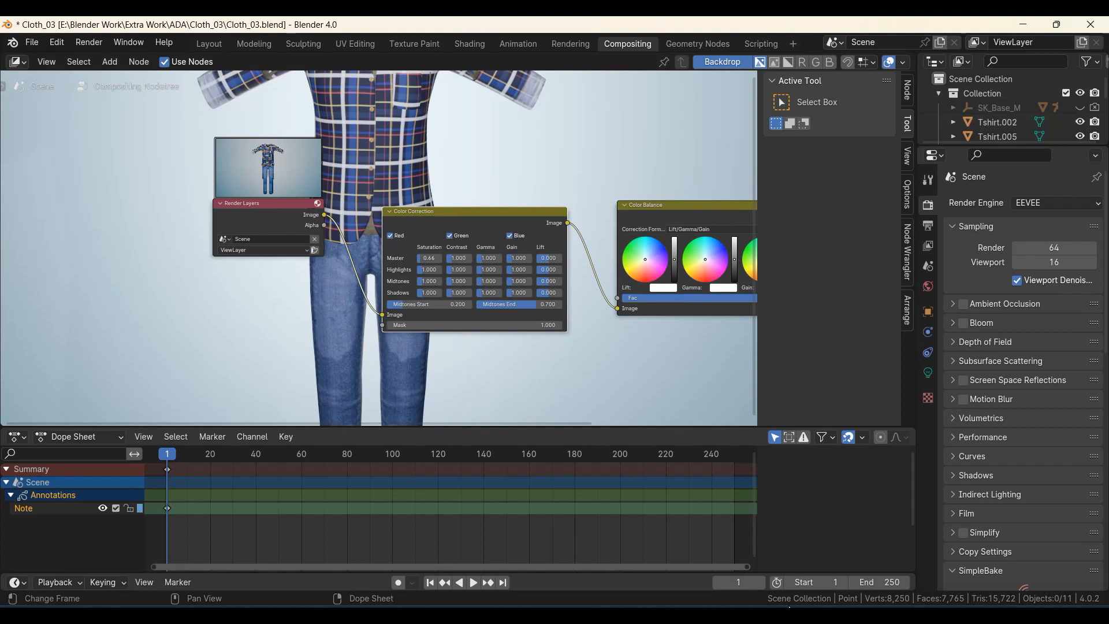
- Bring up the existing render window, examine the render result, and minimize the window
mouse_move(803, 606)
click(919, 584)
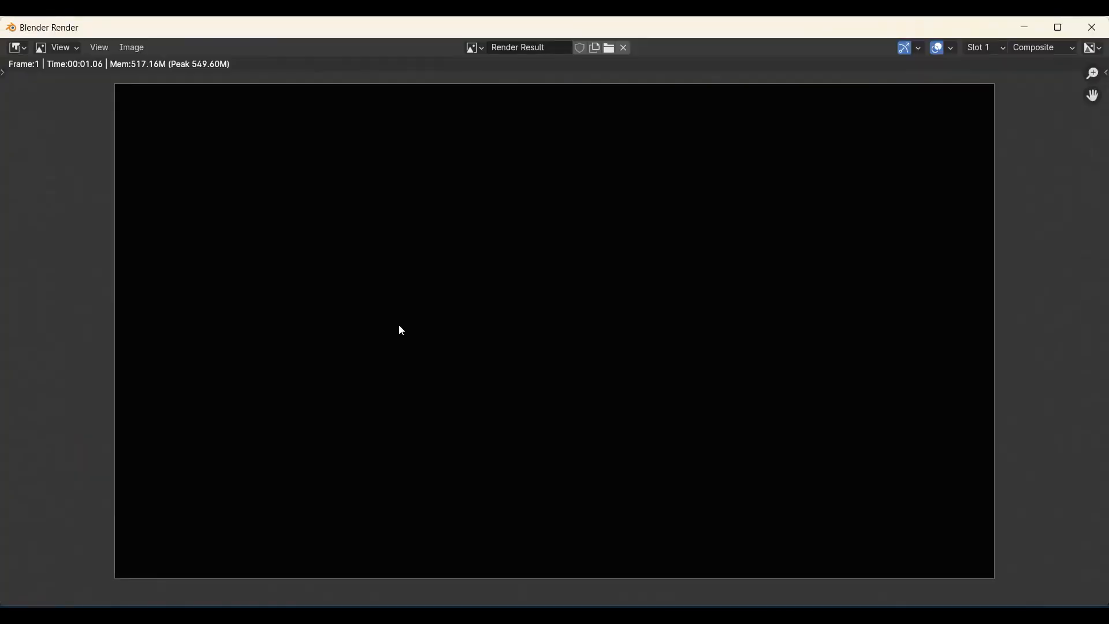
scroll(402, 331, down, 3)
scroll(401, 331, up, 3)
click(1027, 28)
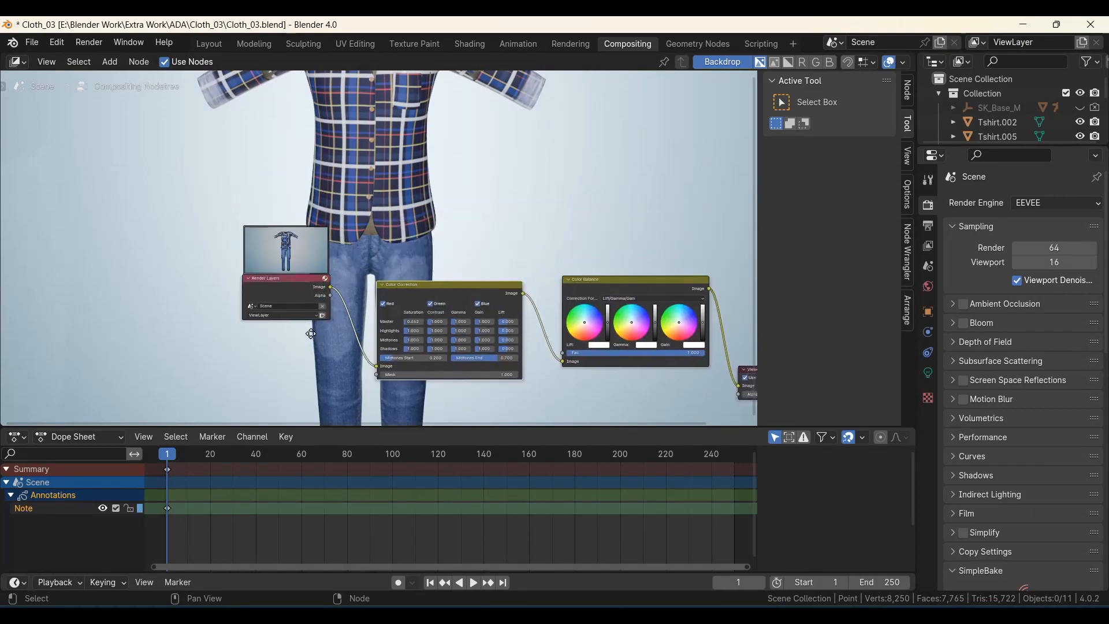
- Save the Cloth_03.blend file
scroll(311, 334, up, 2)
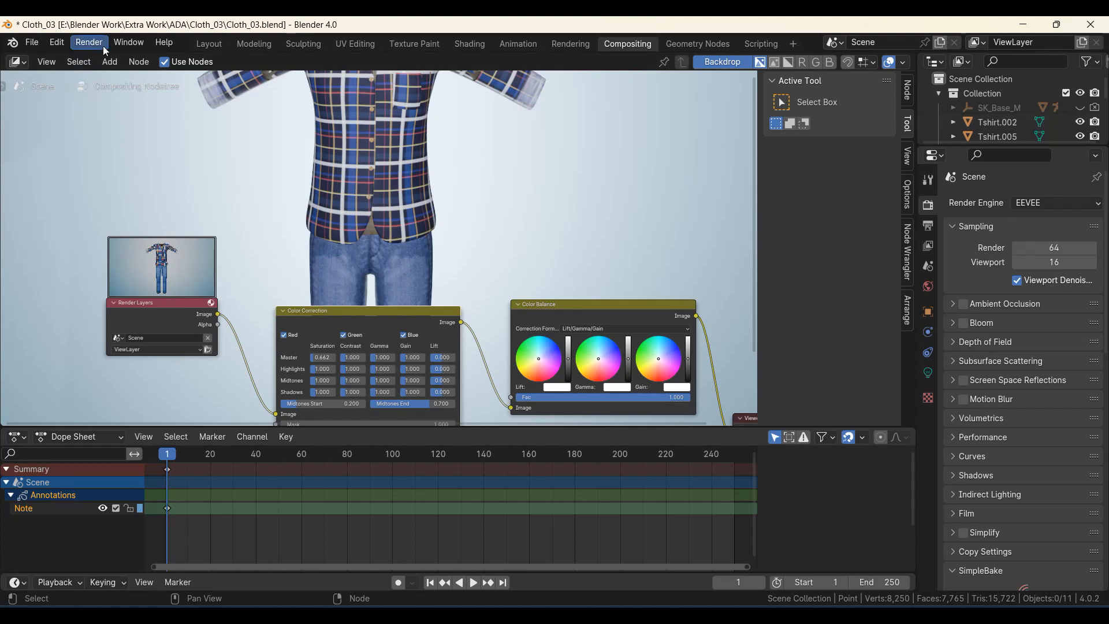
click(33, 44)
click(59, 145)
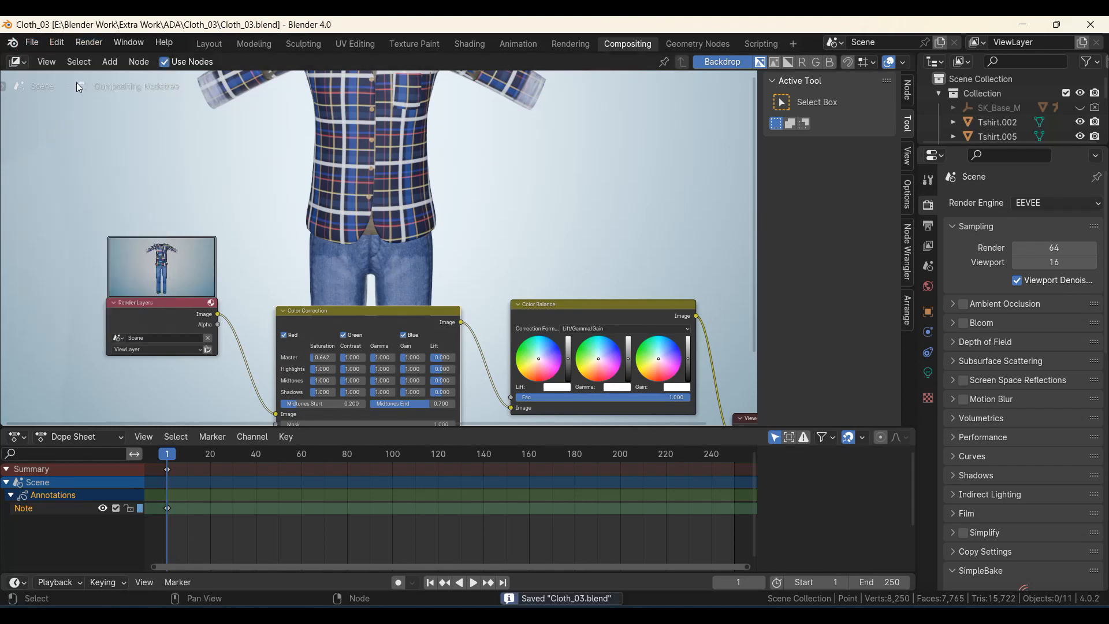
- Render the image from the Compositing workspace, examine the result, and close the render window
click(86, 43)
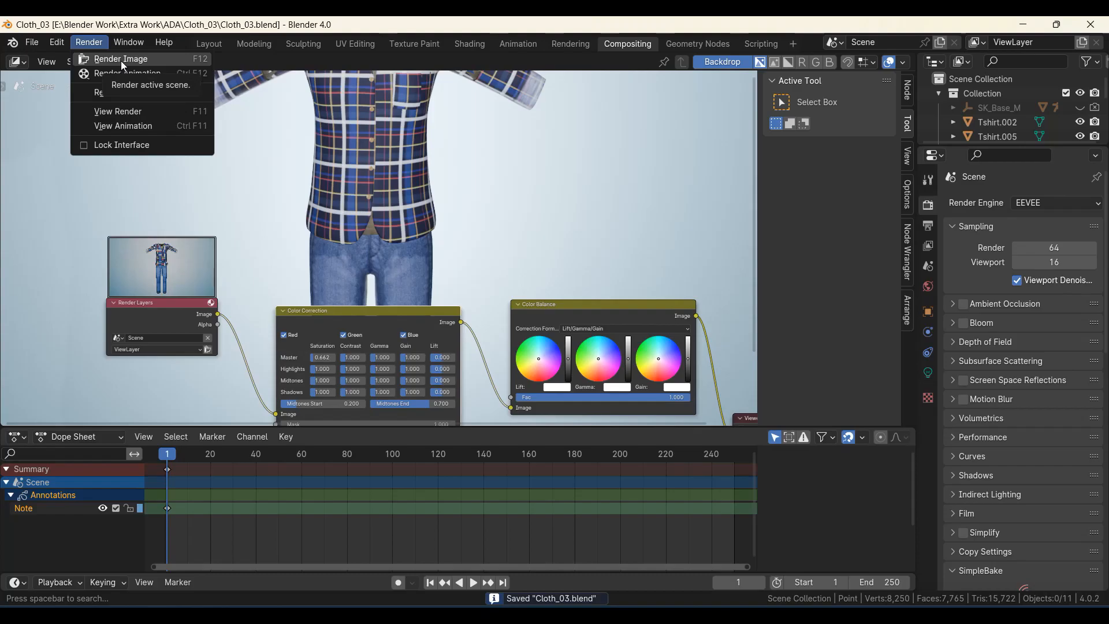
click(120, 59)
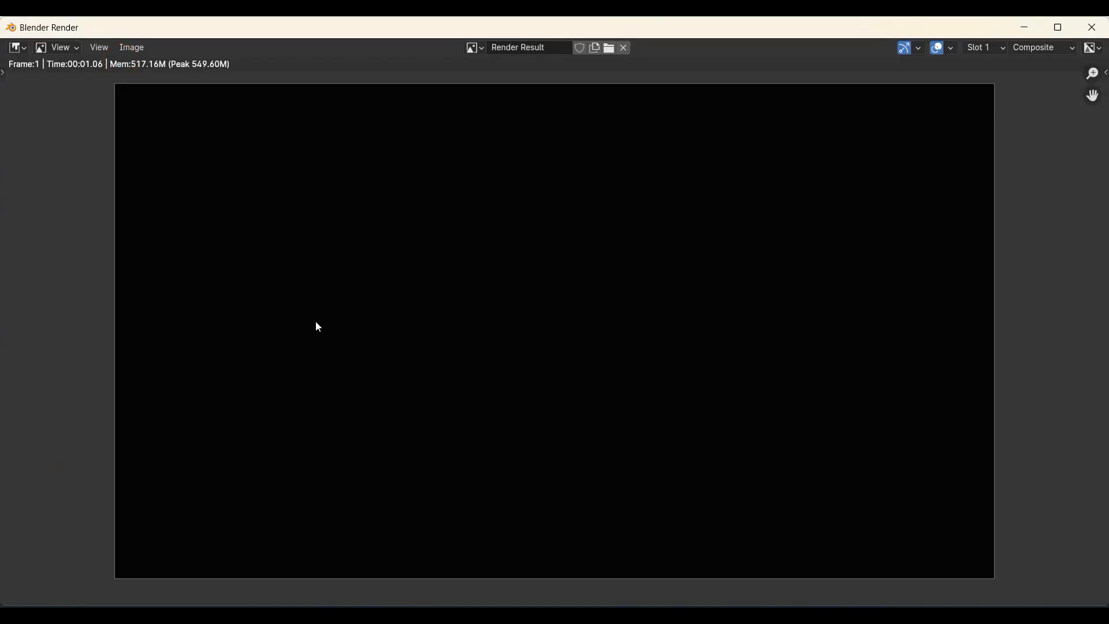
scroll(318, 327, down, 4)
scroll(317, 327, up, 4)
scroll(318, 326, down, 5)
scroll(316, 327, up, 3)
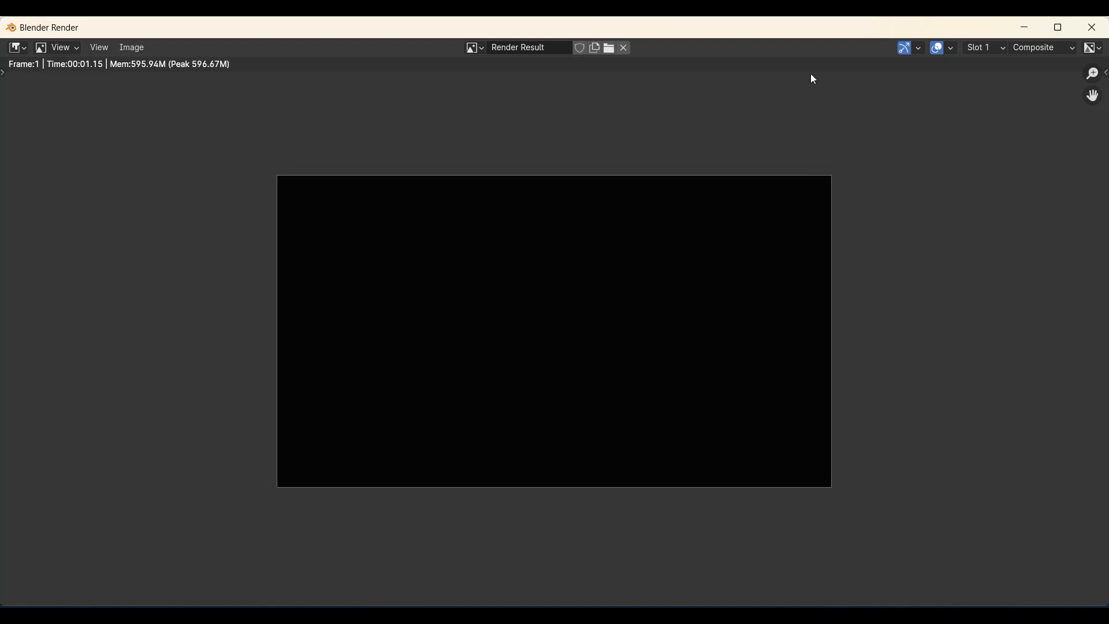
click(1091, 31)
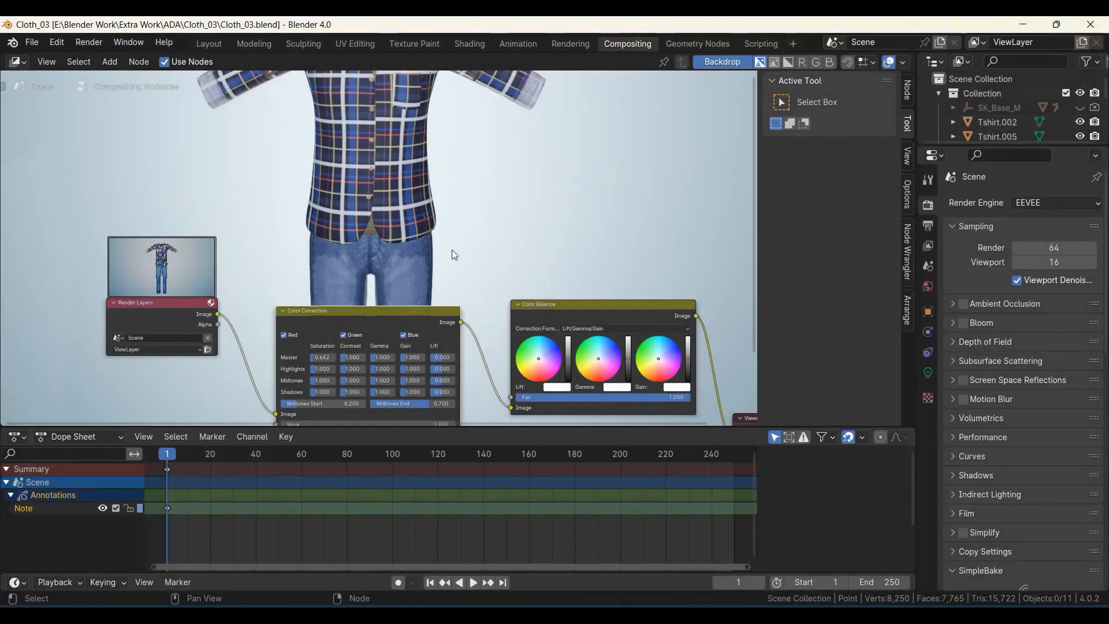
- Switch to the Layout workspace, render the image from there to check the result, and close the render window
click(210, 48)
click(89, 44)
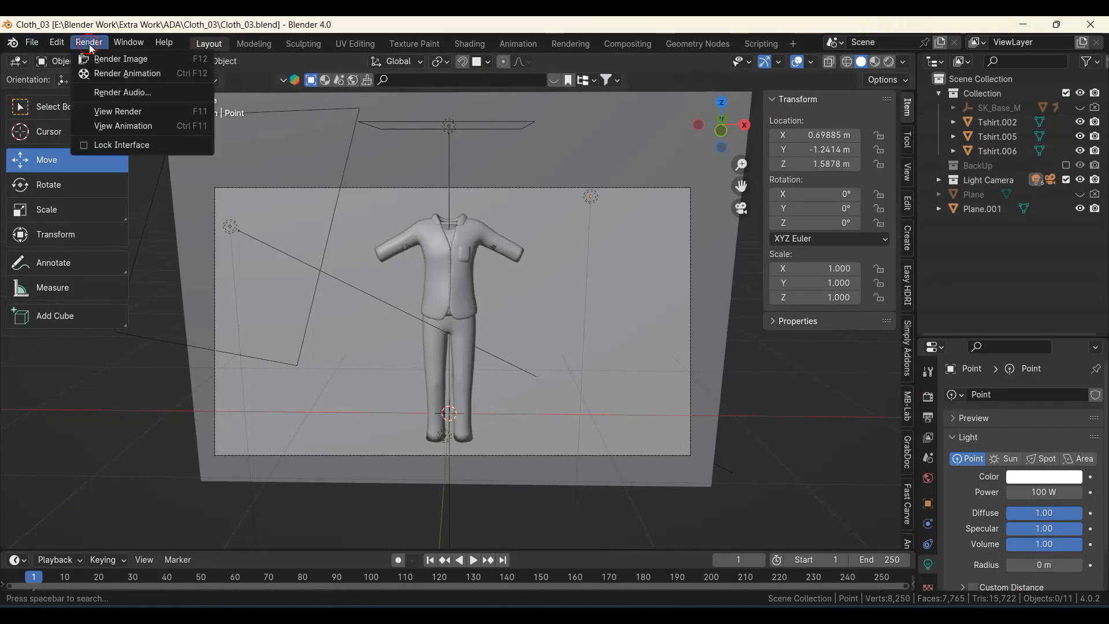
click(134, 59)
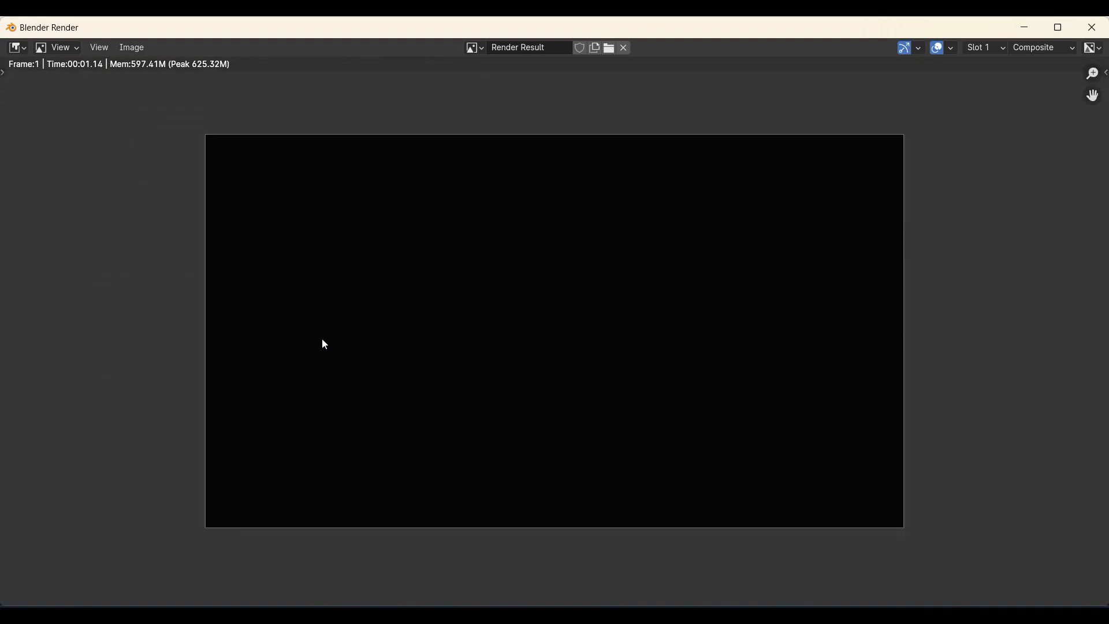
click(1091, 27)
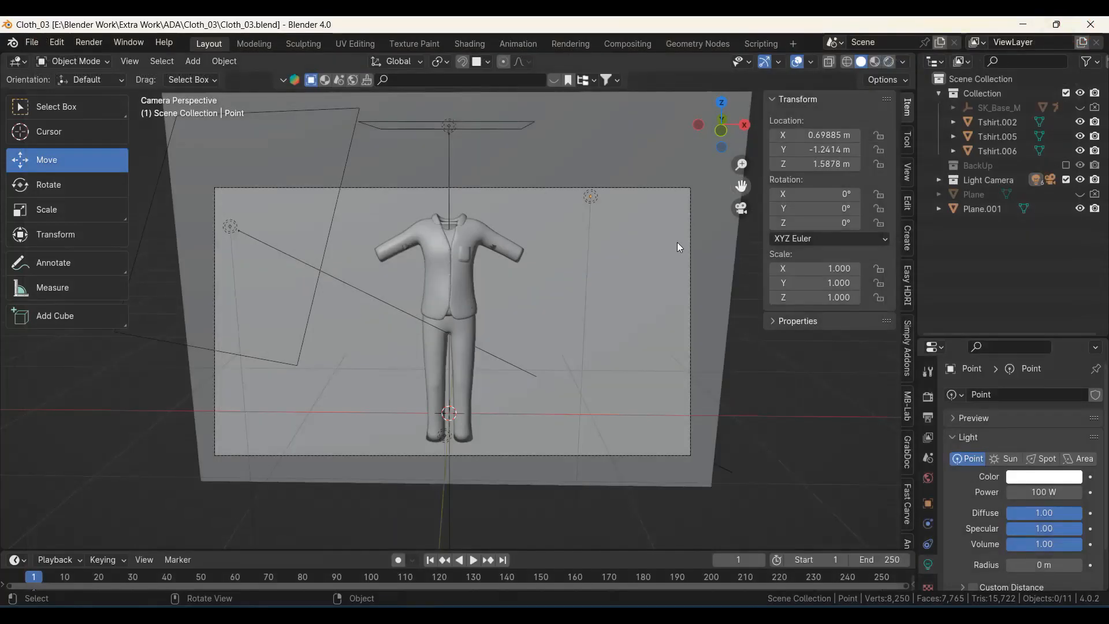
- Return to the Compositing workspace and try to pull a new link from the Color Balance node's image output
click(629, 43)
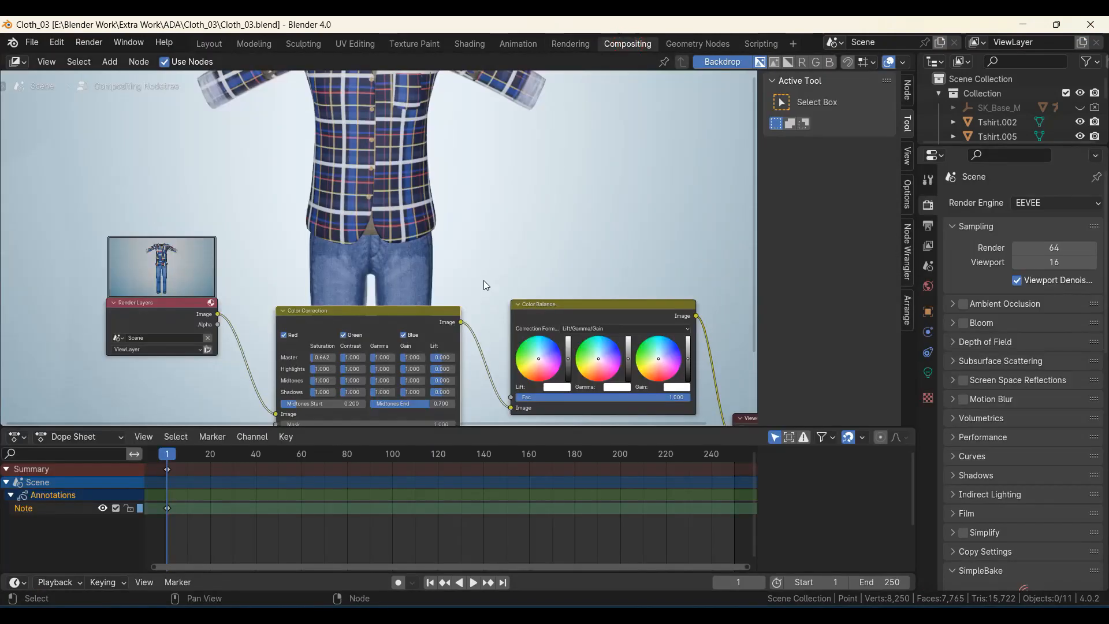
scroll(482, 364, down, 3)
scroll(477, 309, up, 3)
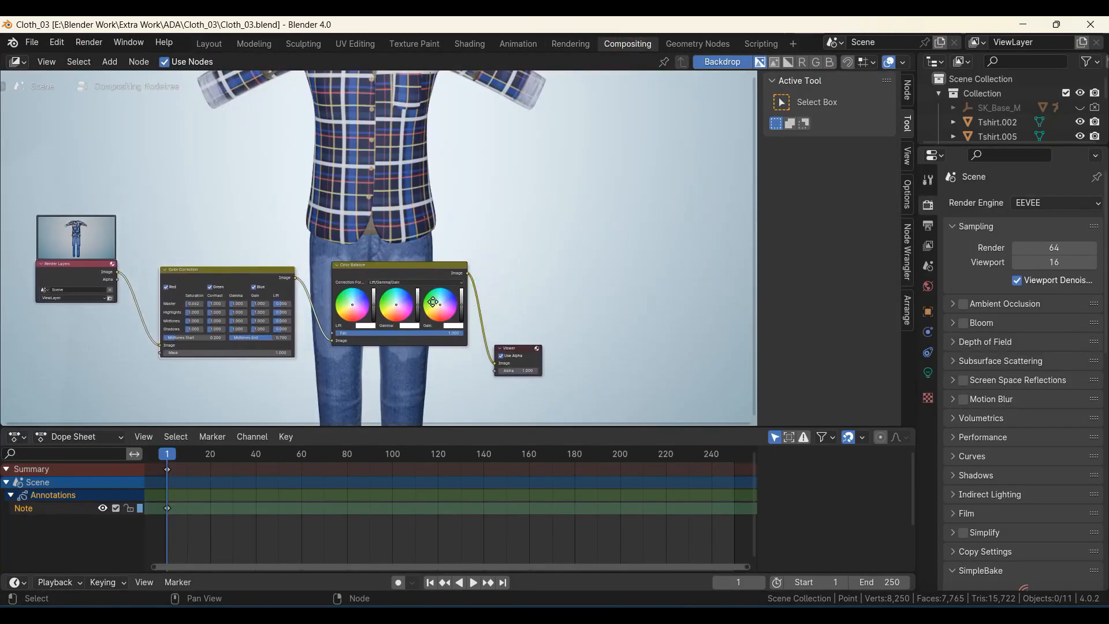
middle_drag(444, 338, 449, 270)
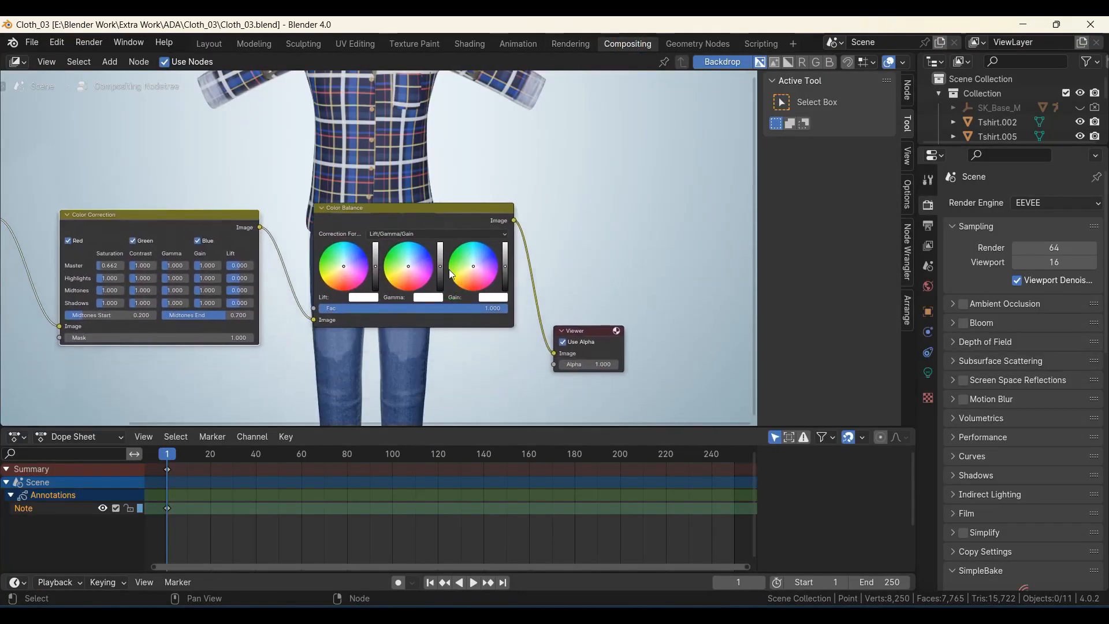
scroll(560, 345, up, 1)
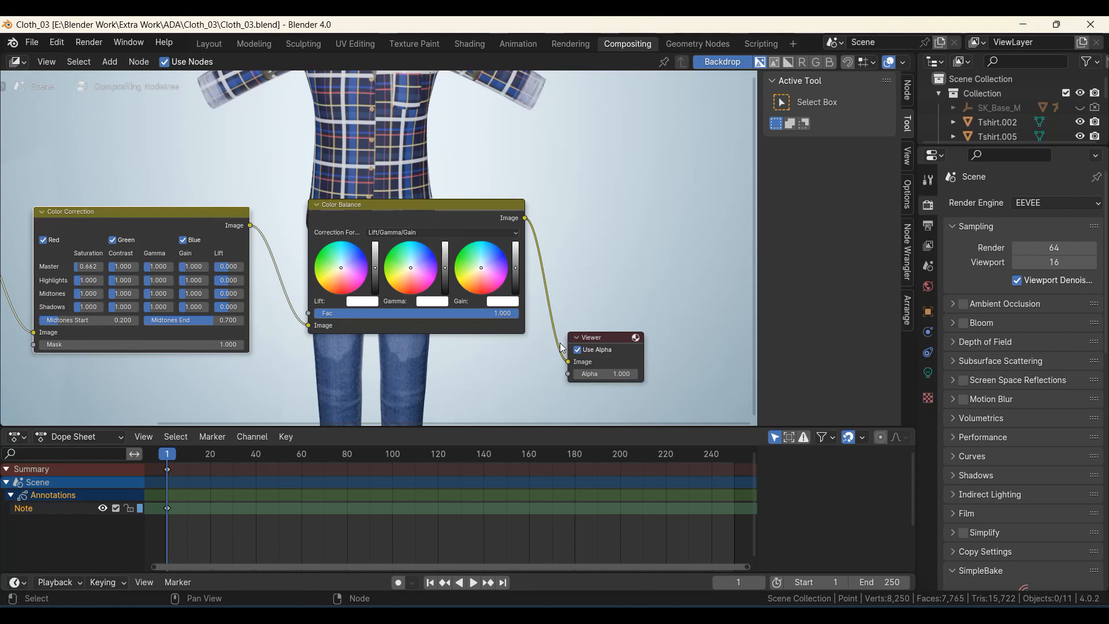
middle_drag(546, 269, 451, 283)
drag(444, 238, 557, 240)
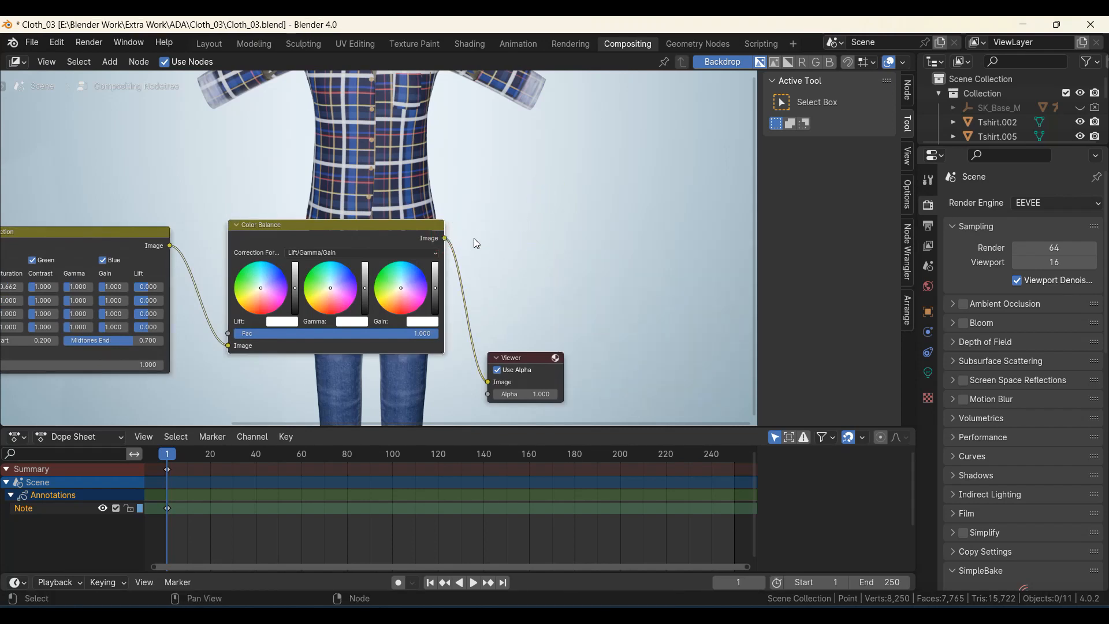
- Undo the node edits back to the setup where the first Color Balance node feeds both the Composite and Viewer nodes
key(ctrl+z)
key(ctrl+z)
key(ctrl+z)
key(ctrl+z)
key(ctrl+z)
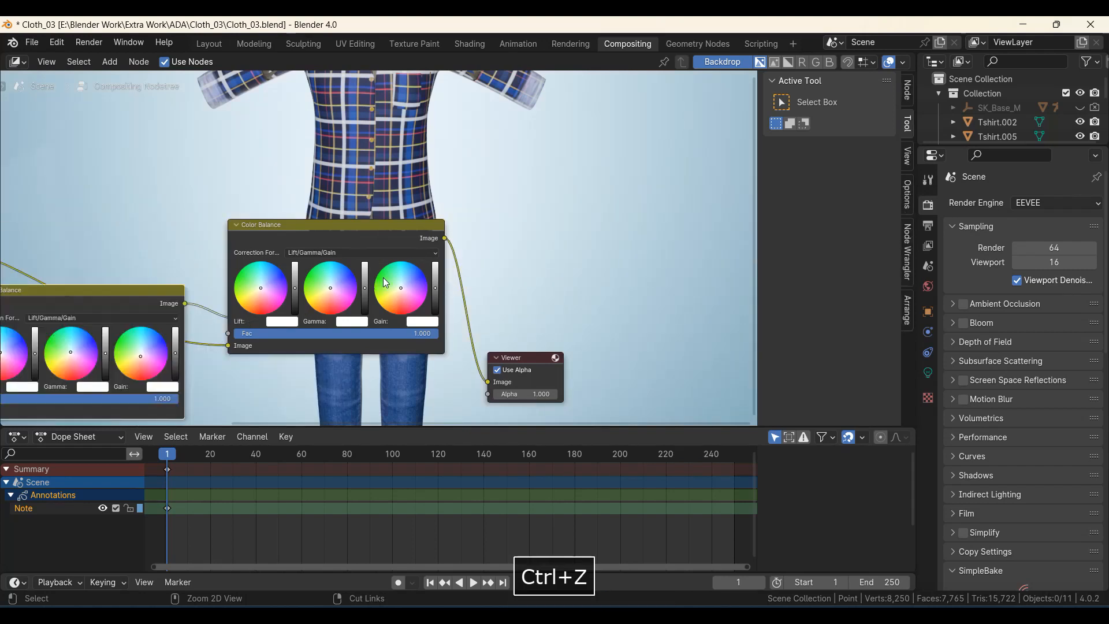
key(ctrl+z)
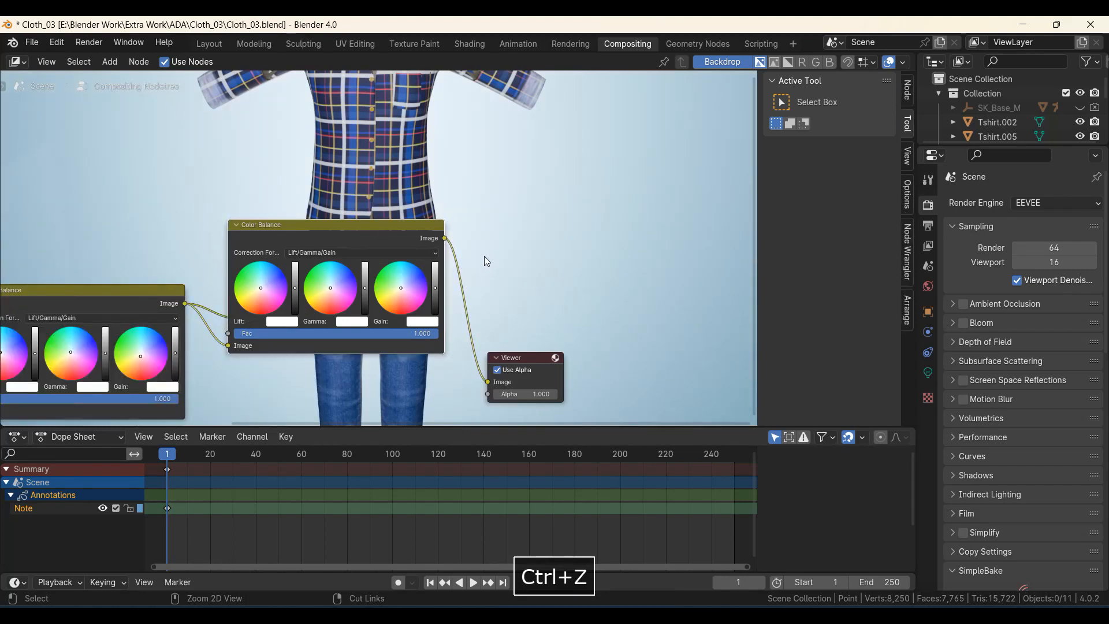
key(ctrl+z)
key(ctrl+z)
- Move the unlinked second Color Balance node clear of the other nodes and delete it
scroll(290, 303, down, 3)
shift+middle_drag(185, 292, 389, 249)
scroll(389, 249, up, 2)
drag(390, 248, 677, 244)
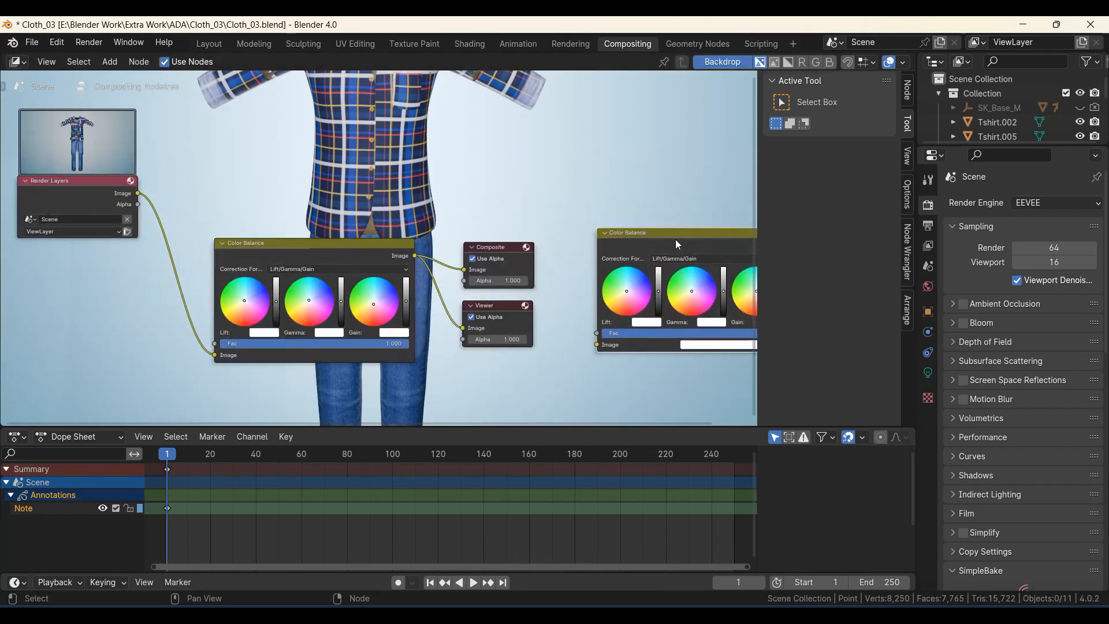
key(Delete)
- Move the Composite node up to leave more space above the Viewer node
scroll(467, 290, up, 2)
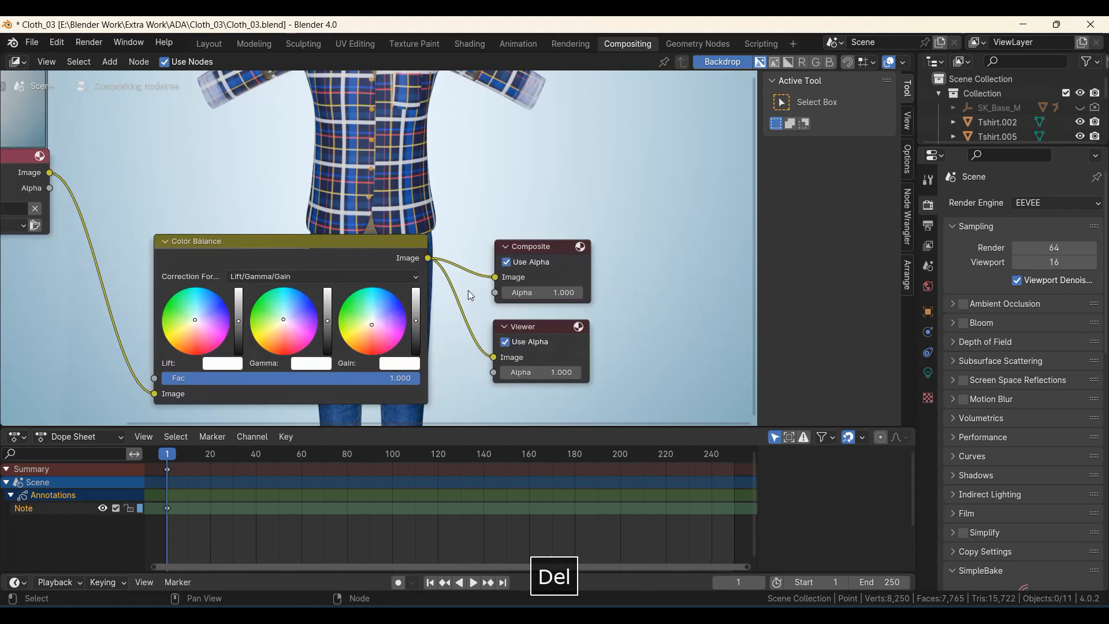
drag(556, 248, 552, 214)
scroll(506, 344, down, 2)
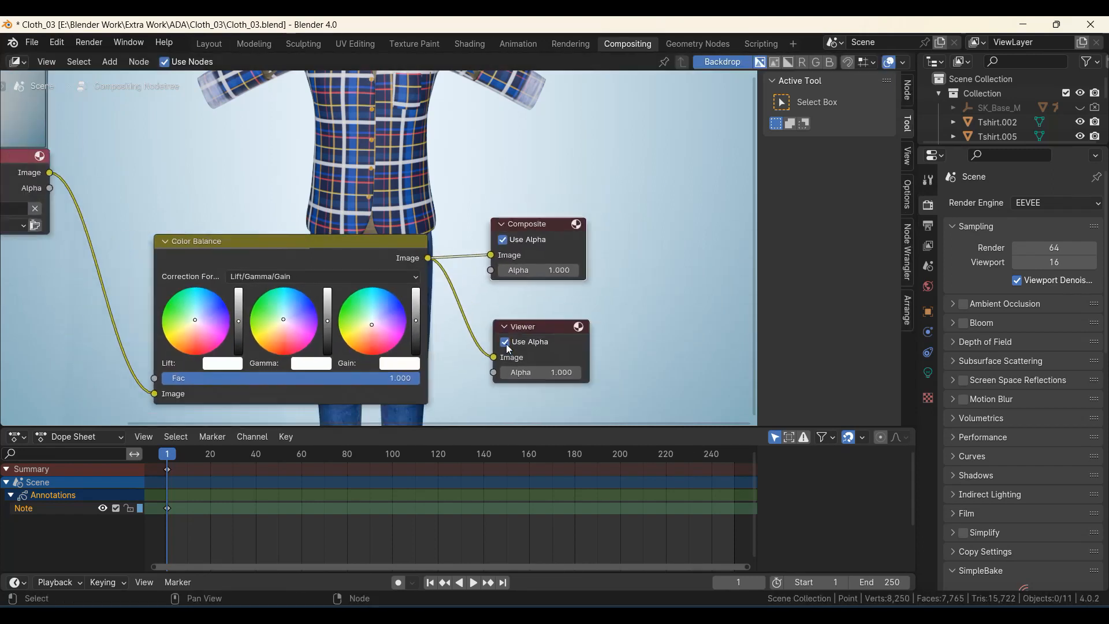
middle_drag(267, 288, 468, 294)
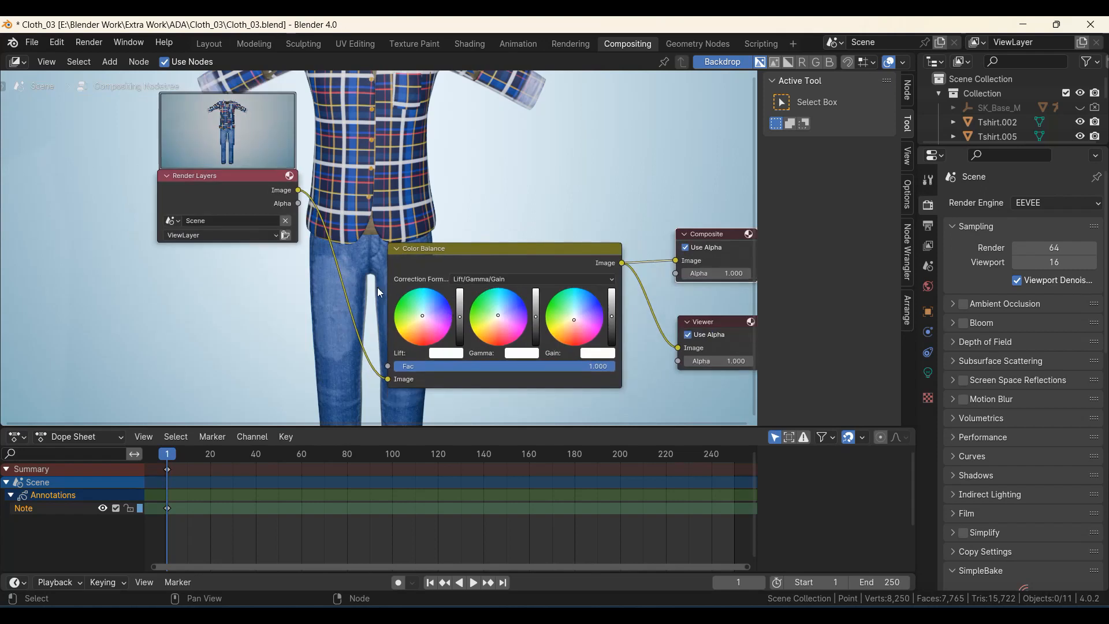
scroll(379, 292, down, 1)
key(shift+a)
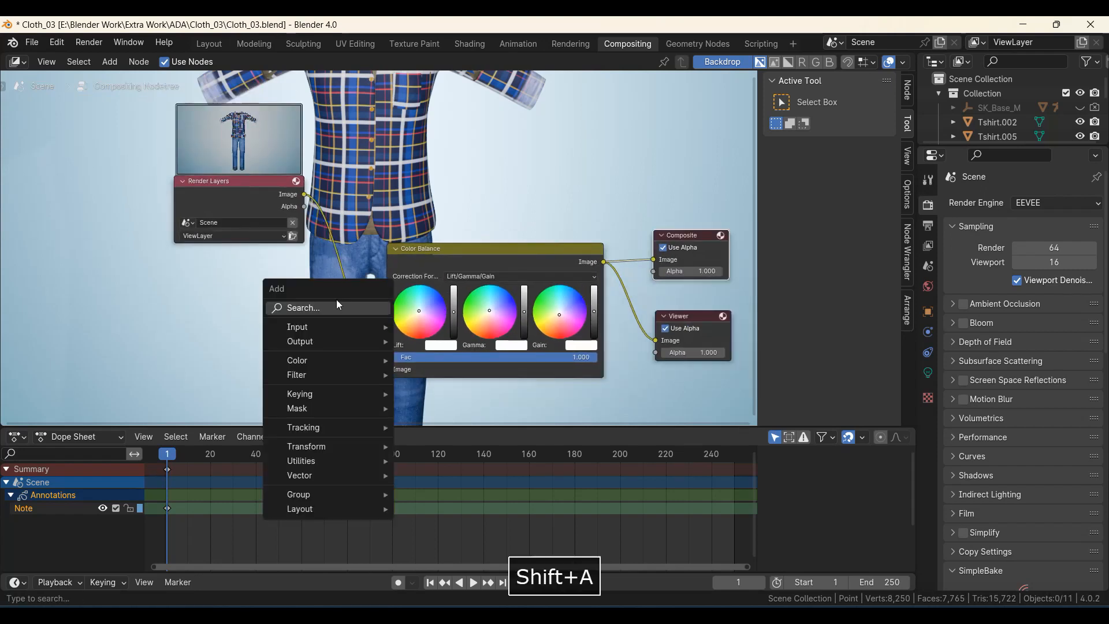
click(297, 306)
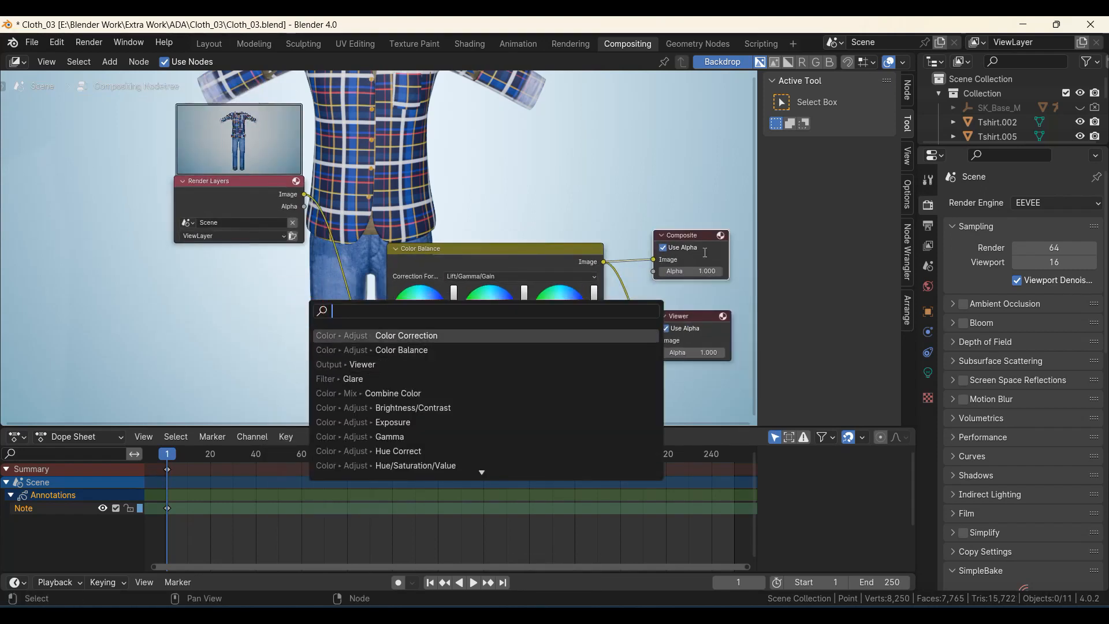
click(641, 195)
- Raise the Composite node slightly further above the Viewer node
mouse_move(684, 243)
mouse_down()
mouse_move(686, 193)
mouse_move(676, 222)
mouse_up()
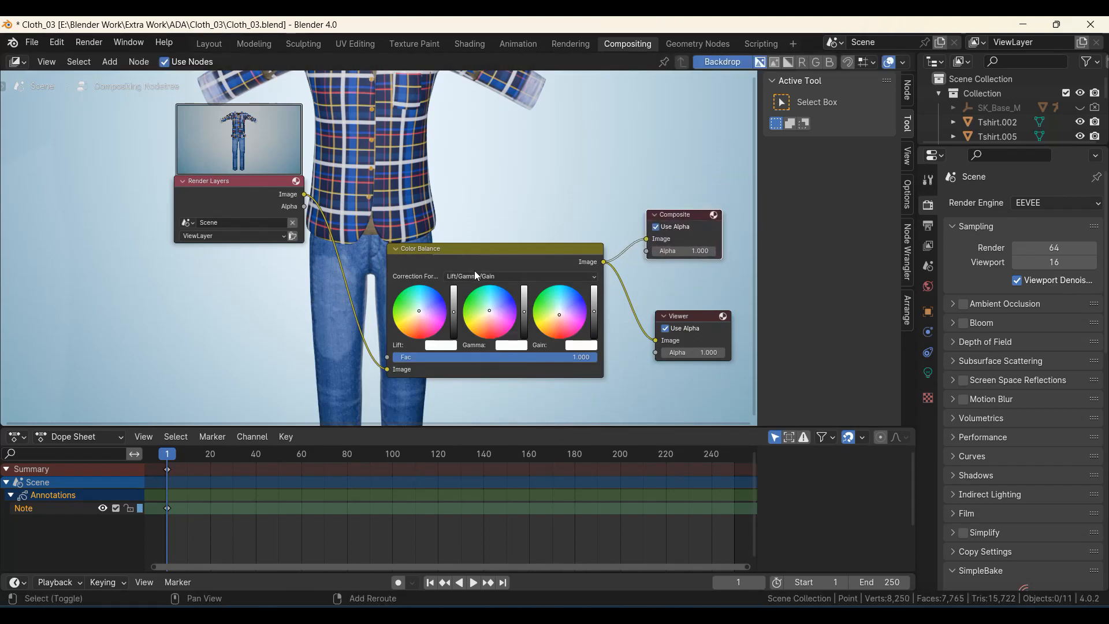
key(shift+a)
click(442, 279)
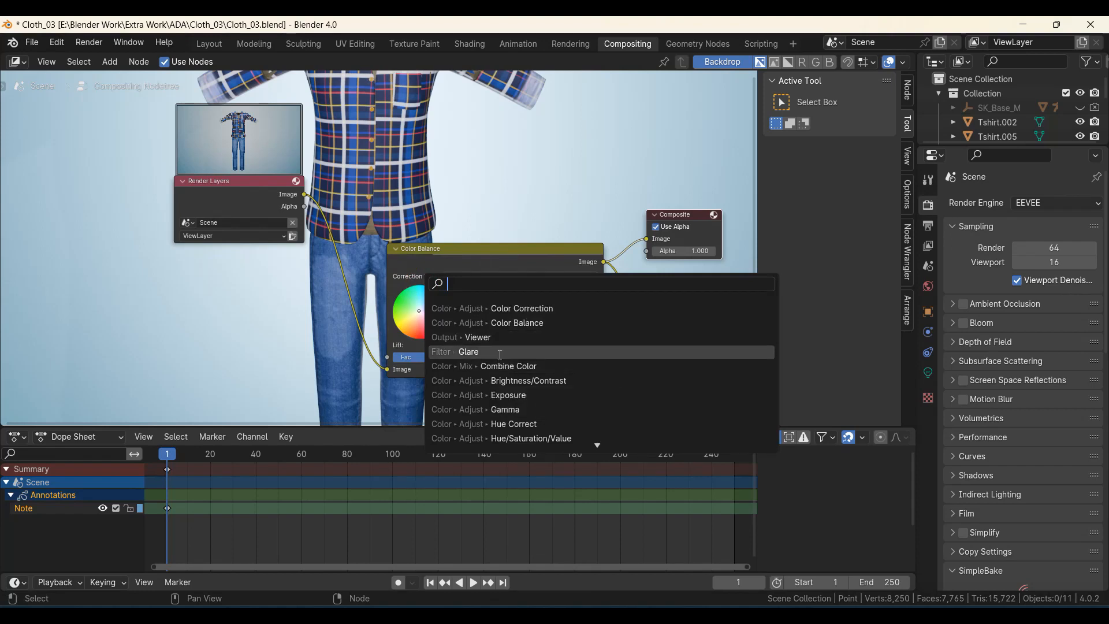
click(517, 322)
click(69, 296)
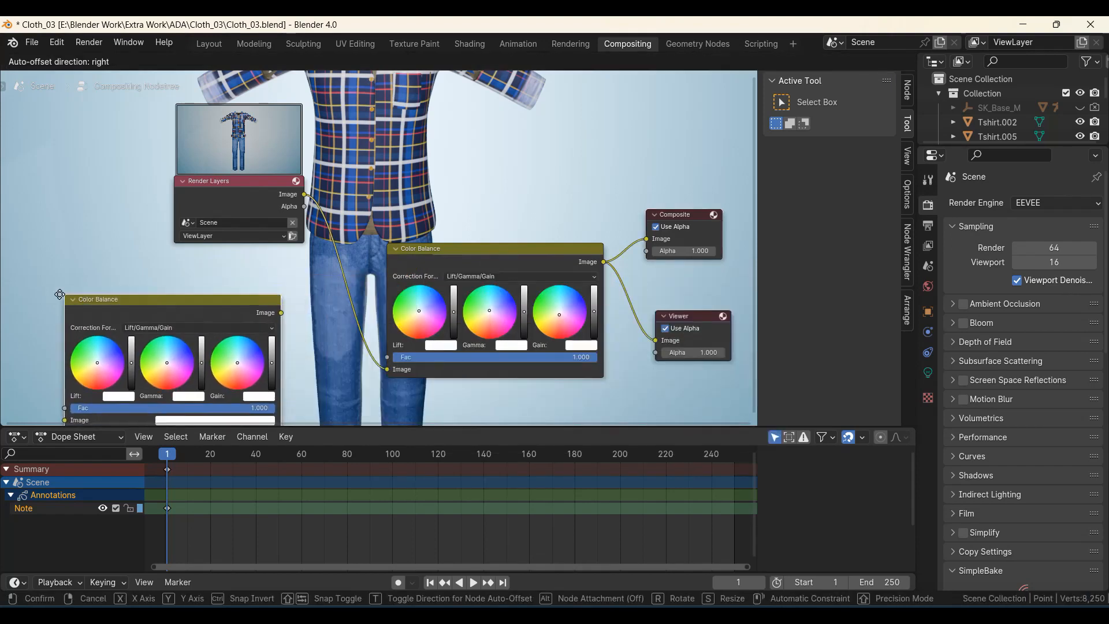
key(Delete)
- Add a Color Correction node and insert it on the link between the Render Layers and Color Balance nodes
key(shift+a)
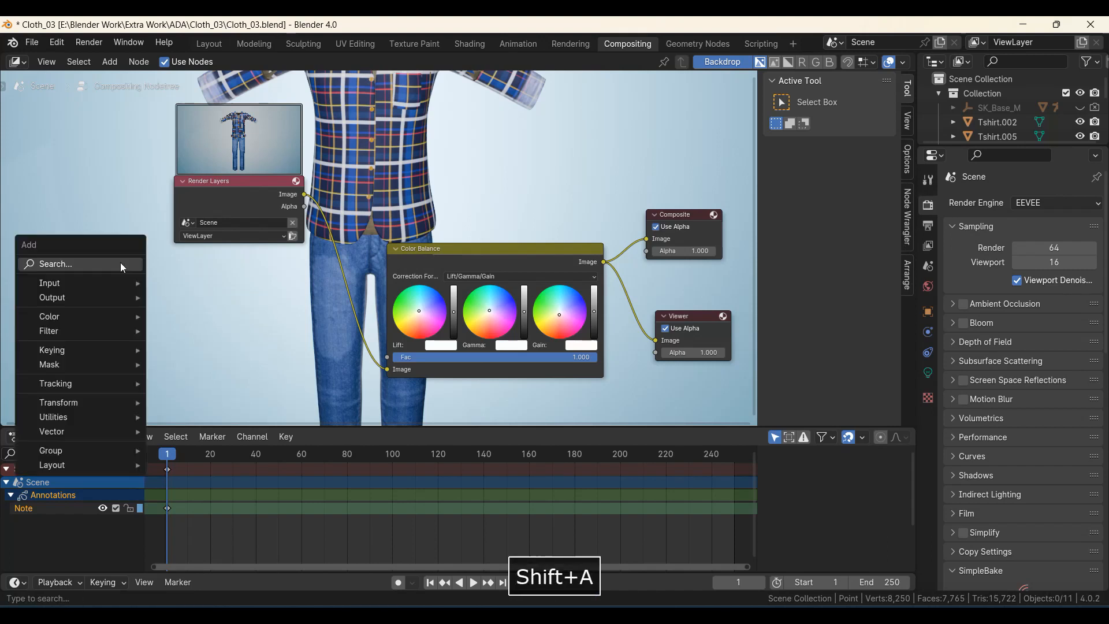
click(55, 264)
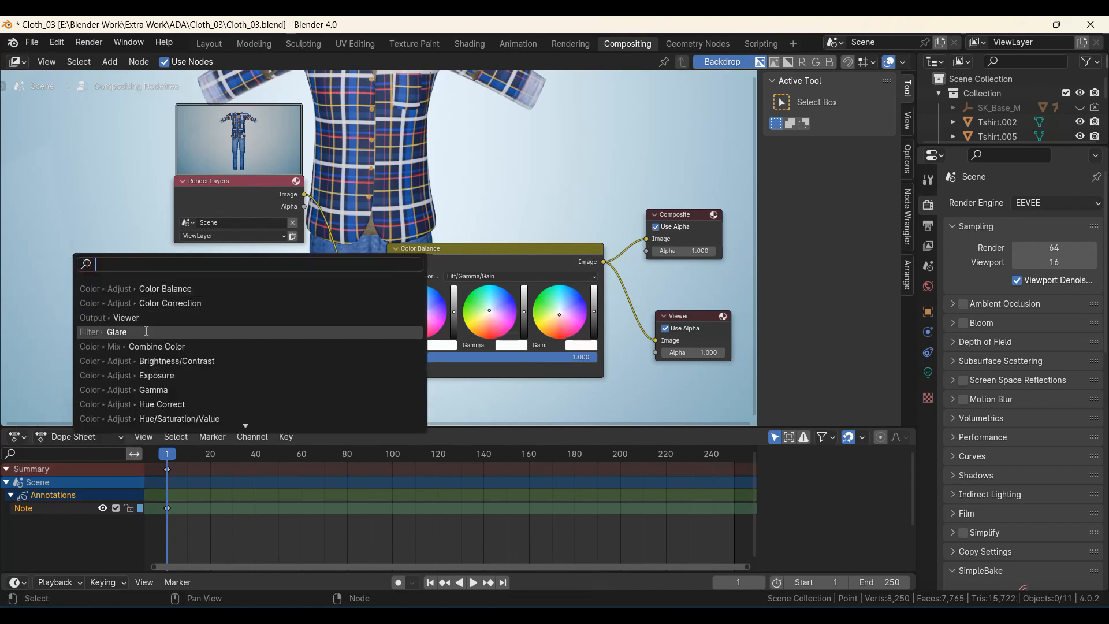
click(174, 304)
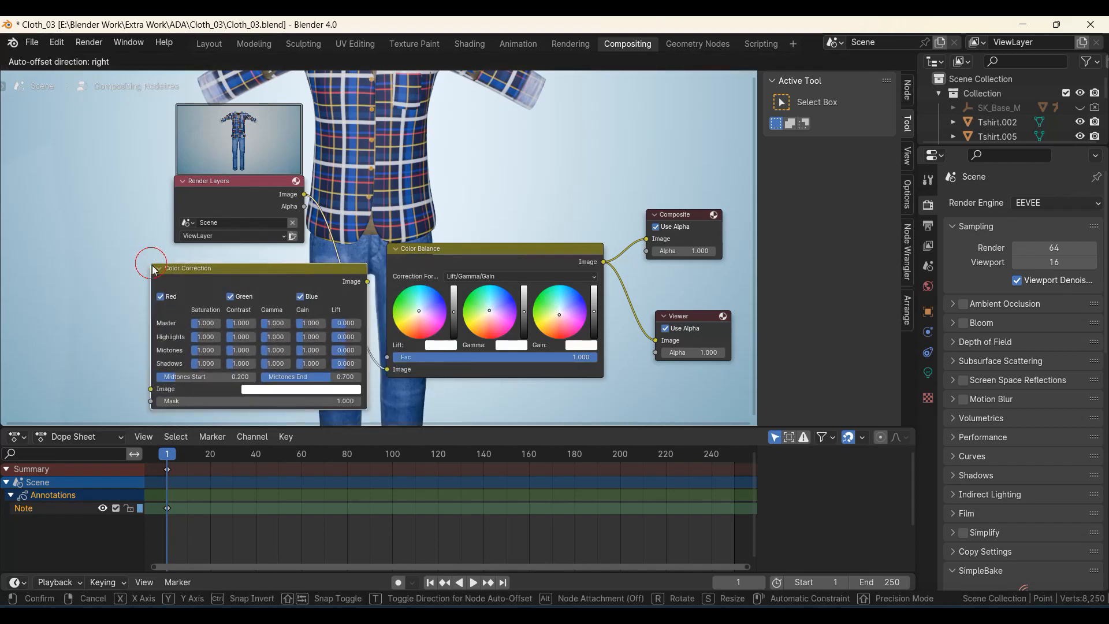
click(355, 314)
- Set the Color Correction node's Master saturation to 0.775 and Highlights saturation to 1.338
scroll(382, 355, up, 4)
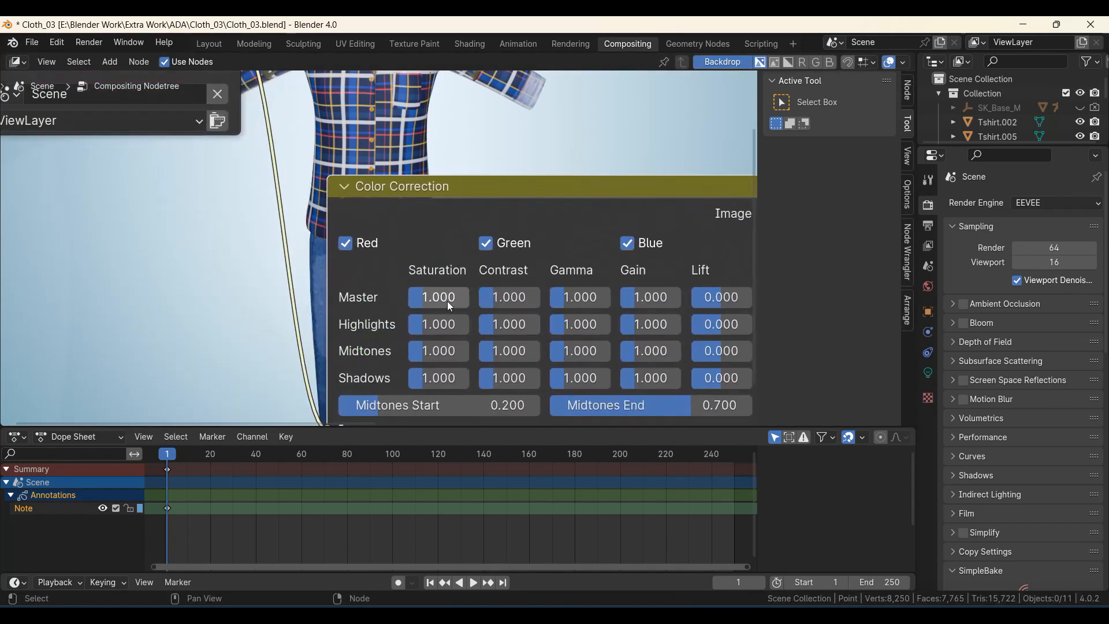
drag(421, 297, 440, 324)
scroll(381, 260, down, 2)
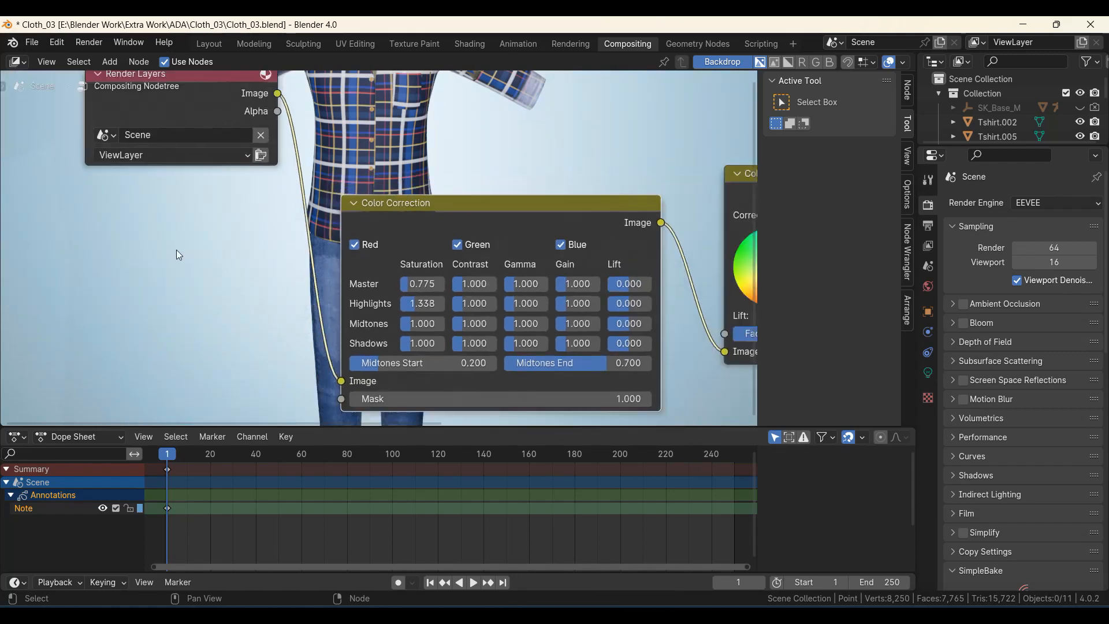
drag(403, 221, 312, 212)
scroll(312, 212, down, 4)
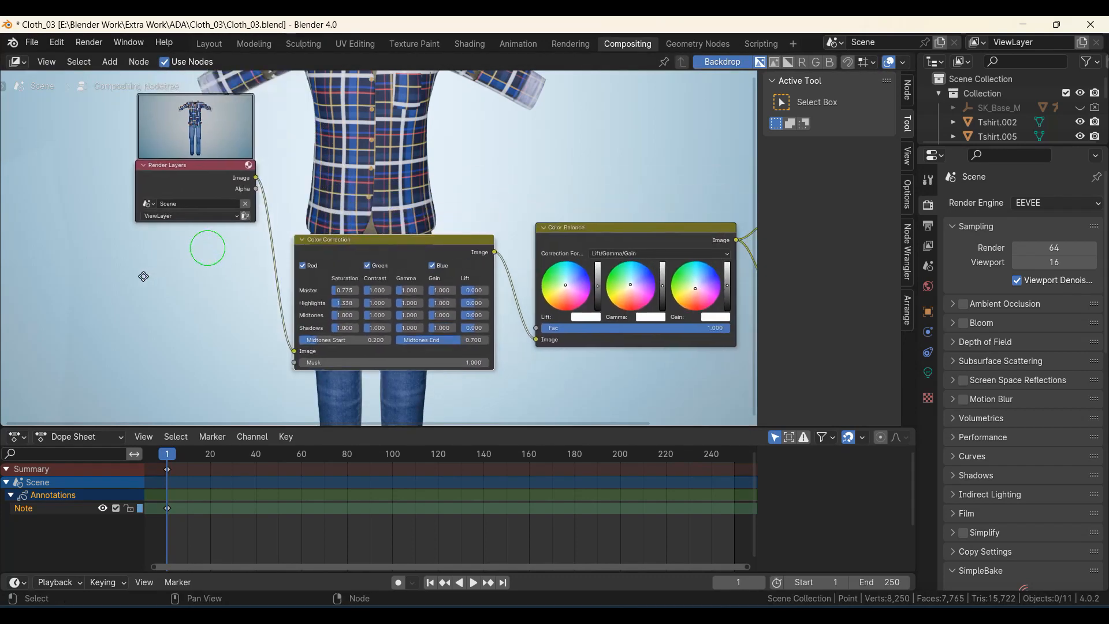
- Save the blend file and render the current frame as an image
click(32, 43)
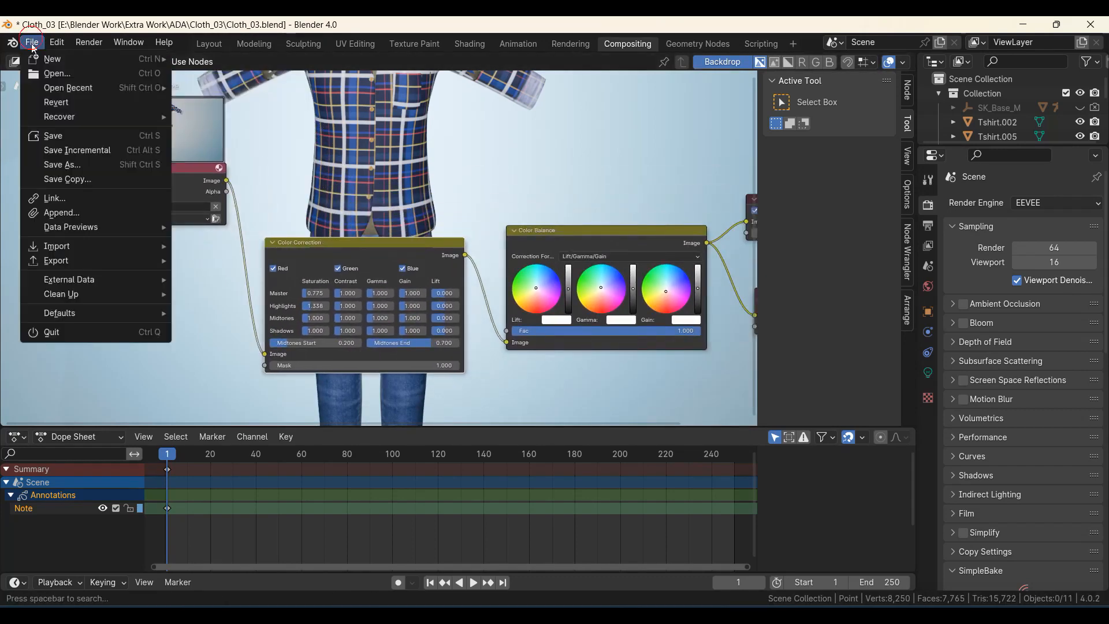
click(53, 139)
click(89, 42)
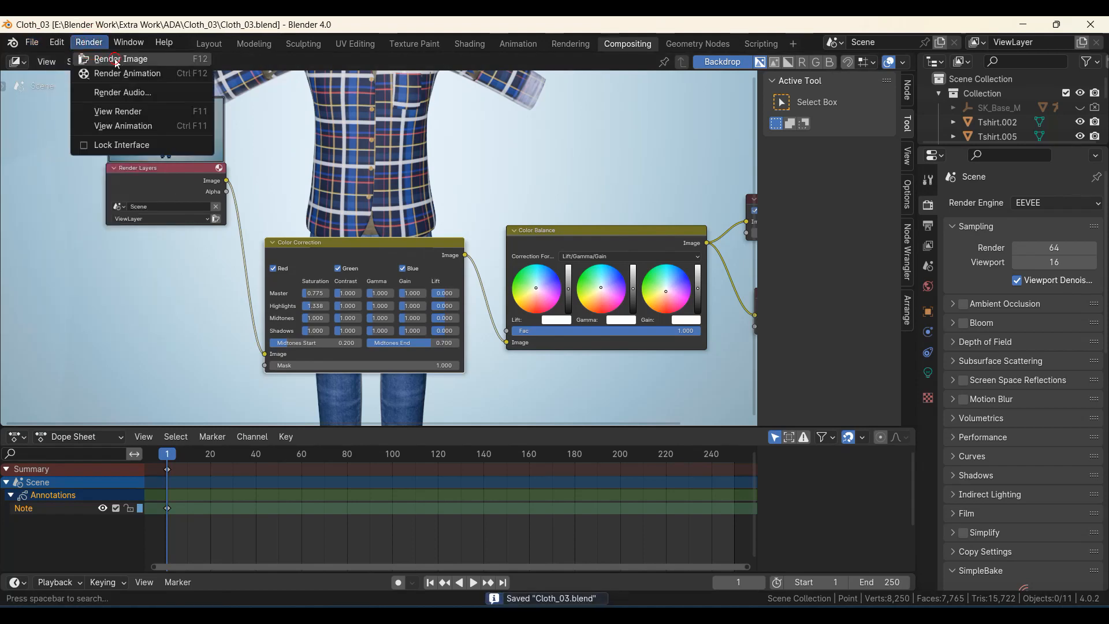
click(114, 58)
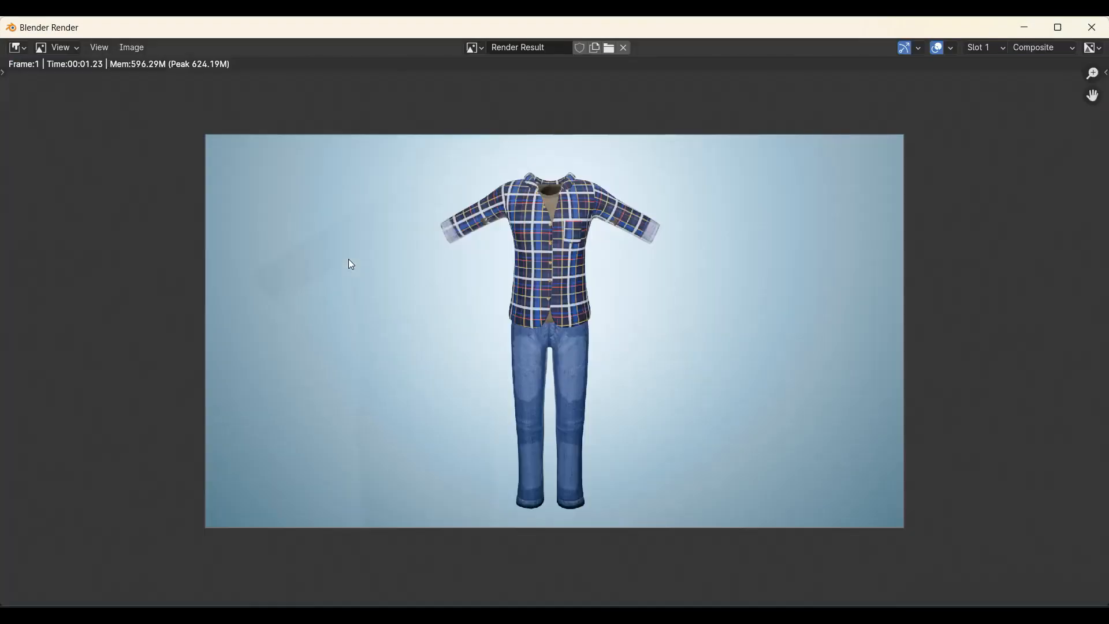
- Examine the color-corrected shirt and jeans in the render result, both up close and as a whole
scroll(351, 264, up, 2)
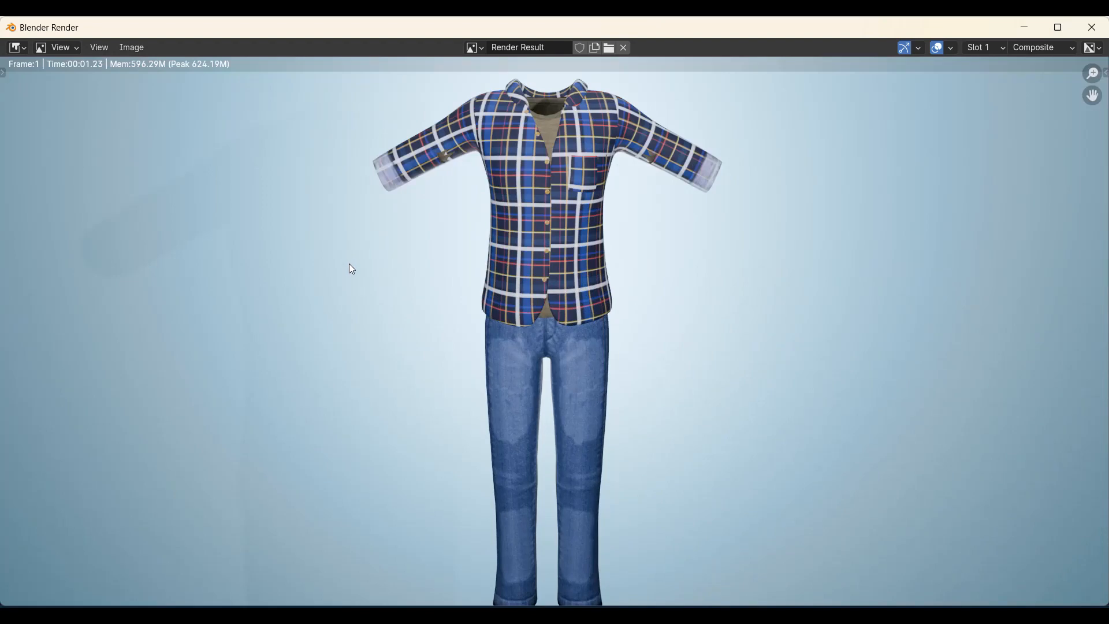
scroll(349, 264, down, 2)
scroll(696, 349, up, 1)
scroll(618, 365, down, 1)
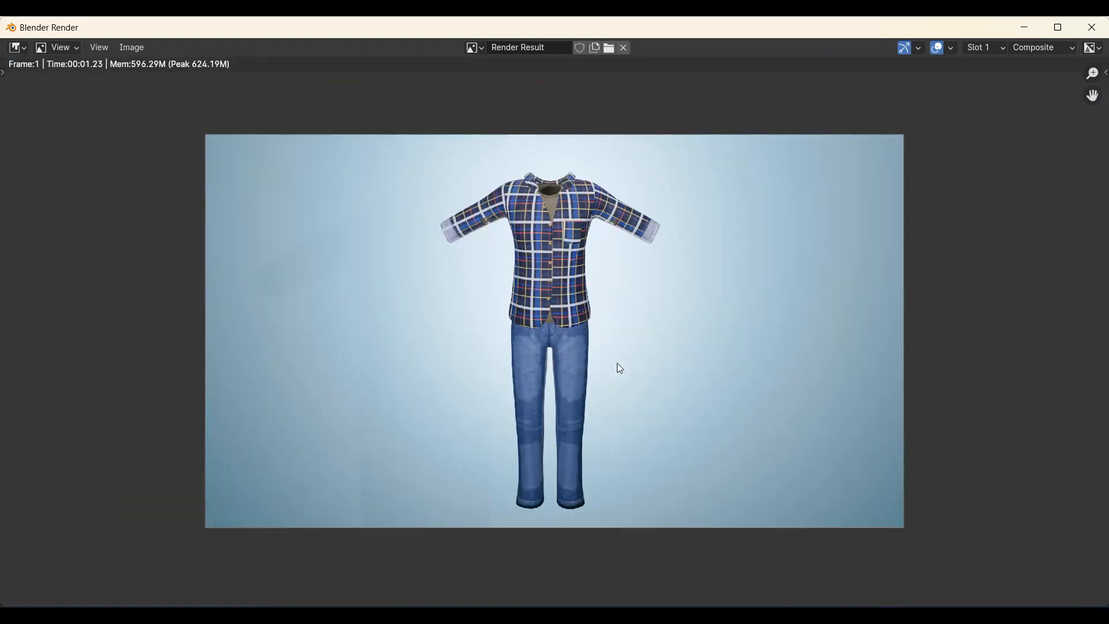
middle_drag(619, 365, 574, 349)
scroll(575, 352, up, 2)
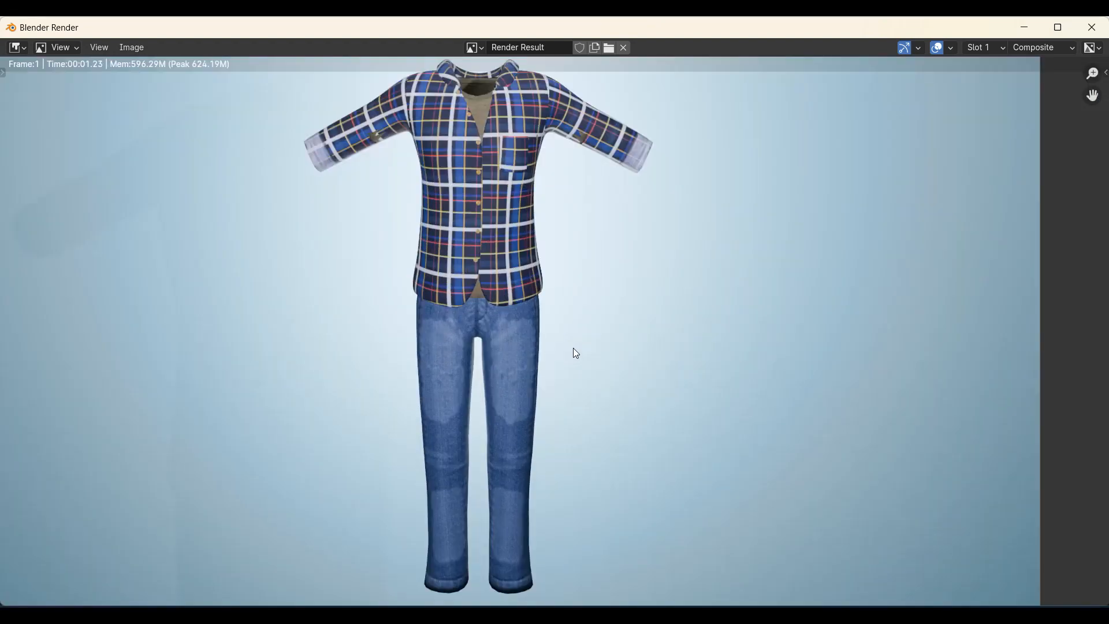
scroll(573, 348, down, 1)
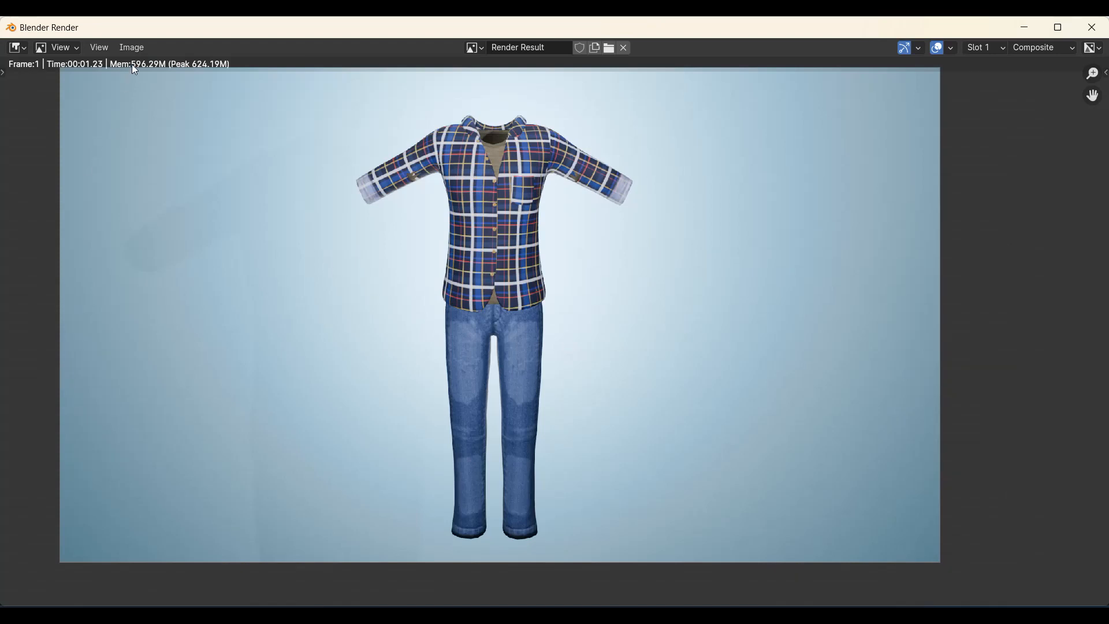
- Save the render result as Render_02.png in the Cloth_03 folder
click(134, 48)
click(152, 178)
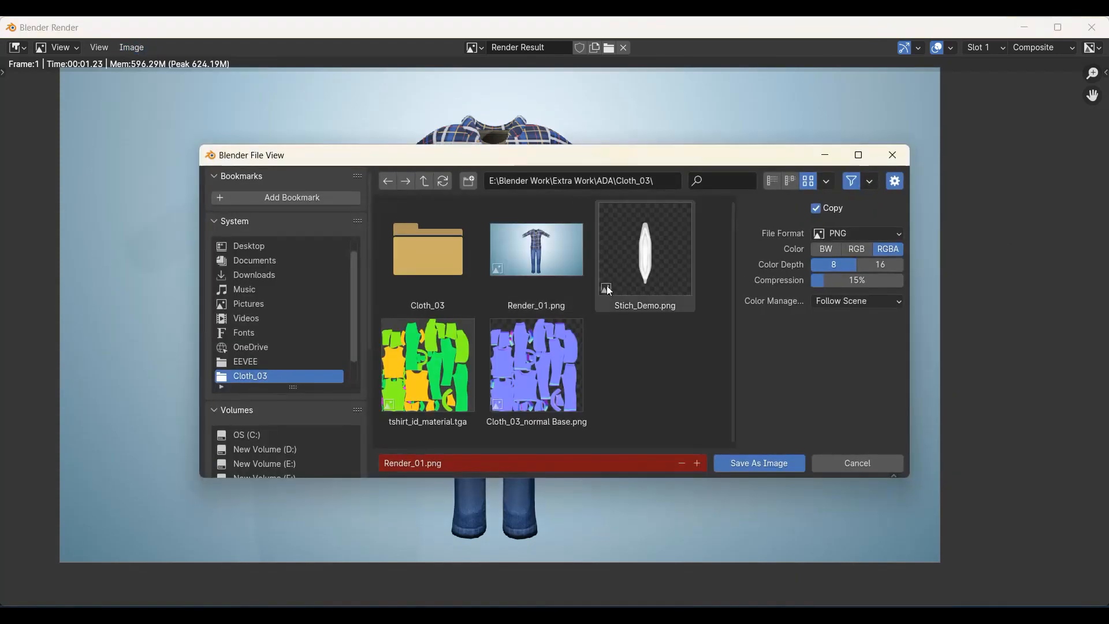
click(698, 464)
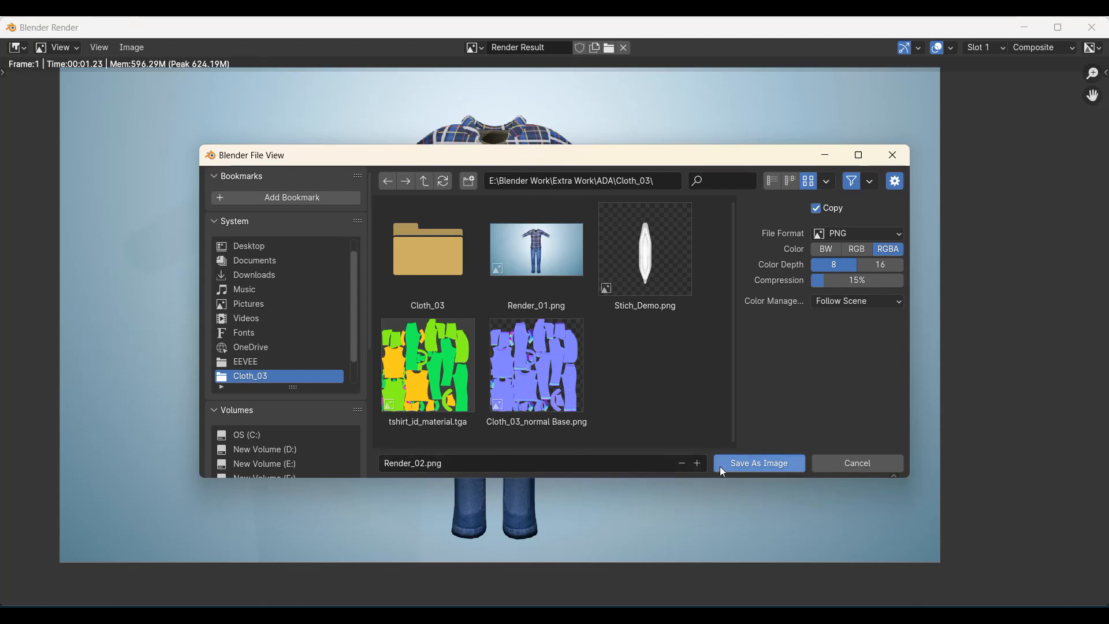
click(746, 465)
- Switch to the Cloth_03 folder in File Explorer, open Render_01 in the image viewer and compare it back and forth with Render_02
mouse_move(549, 616)
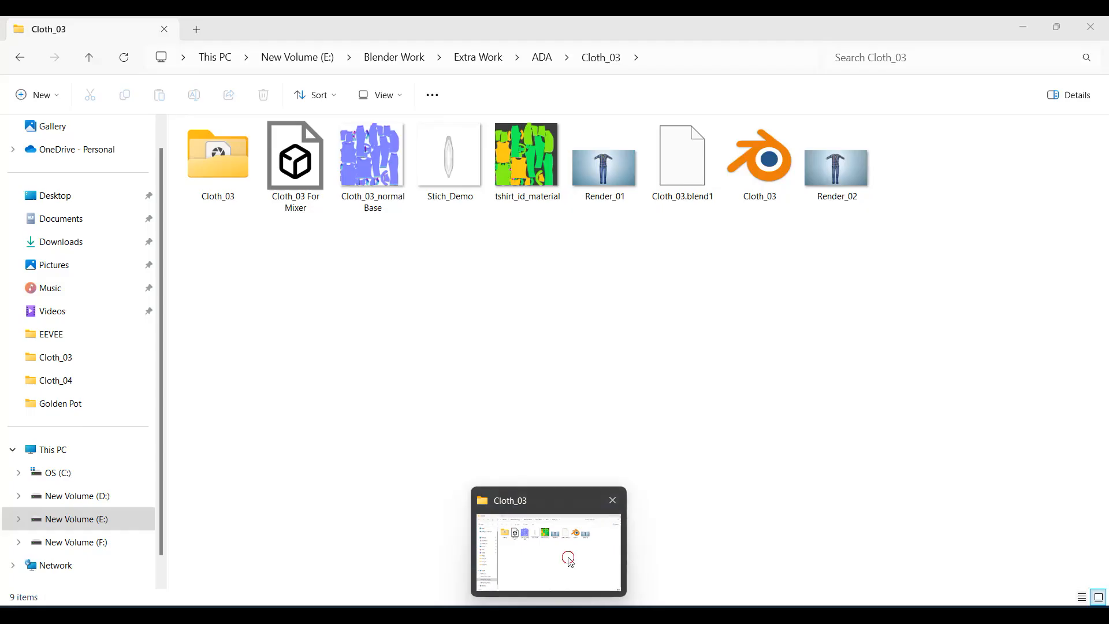
click(568, 561)
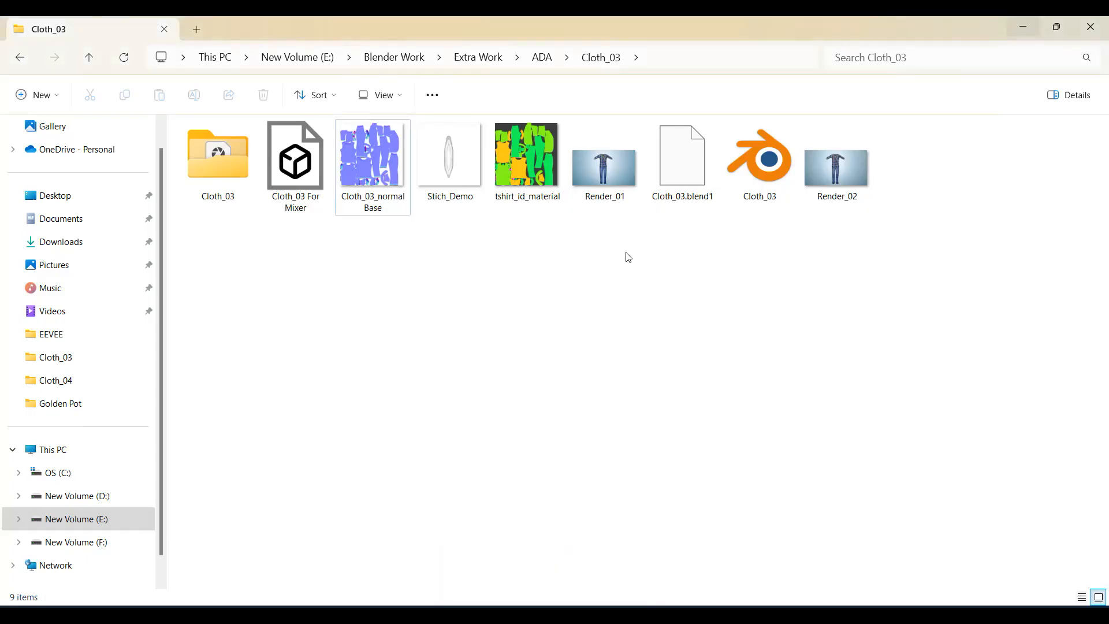
double_click(605, 168)
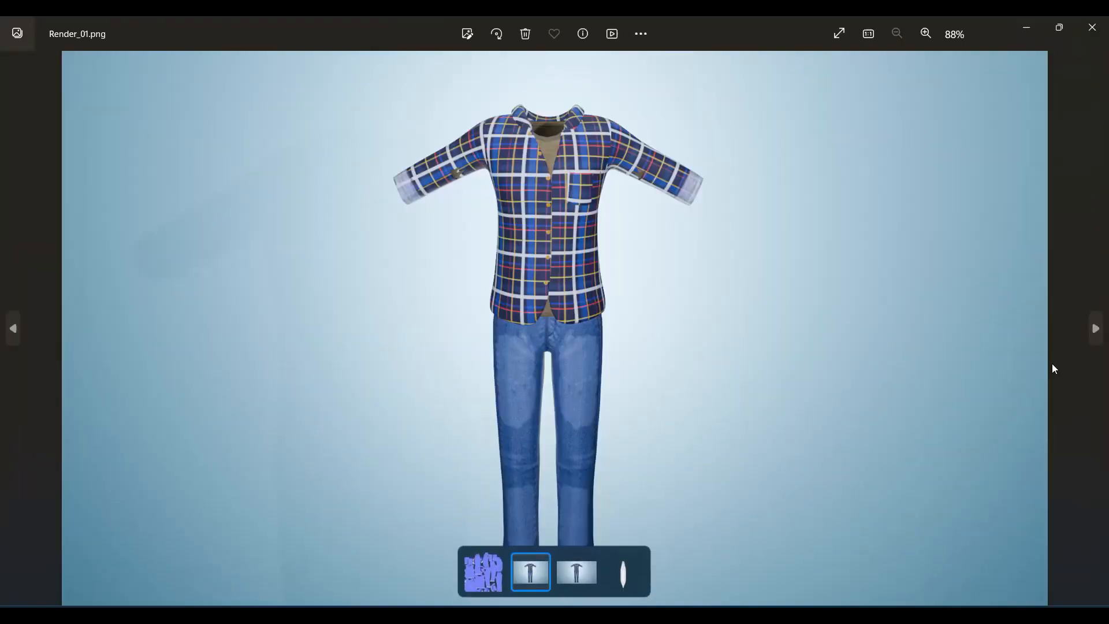
click(1096, 329)
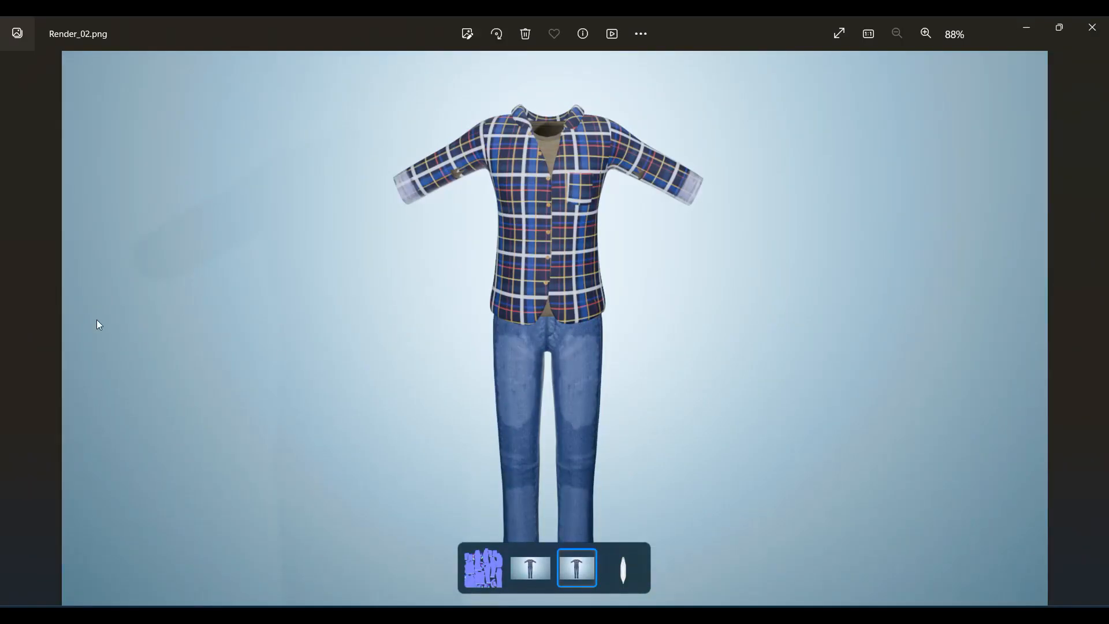
click(16, 332)
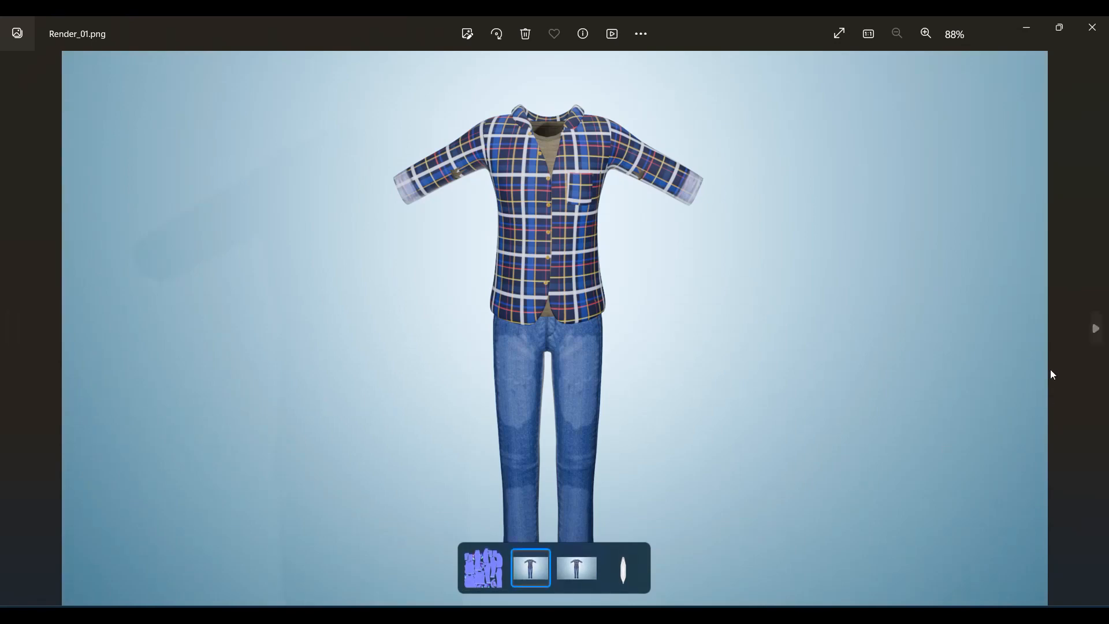
click(1094, 331)
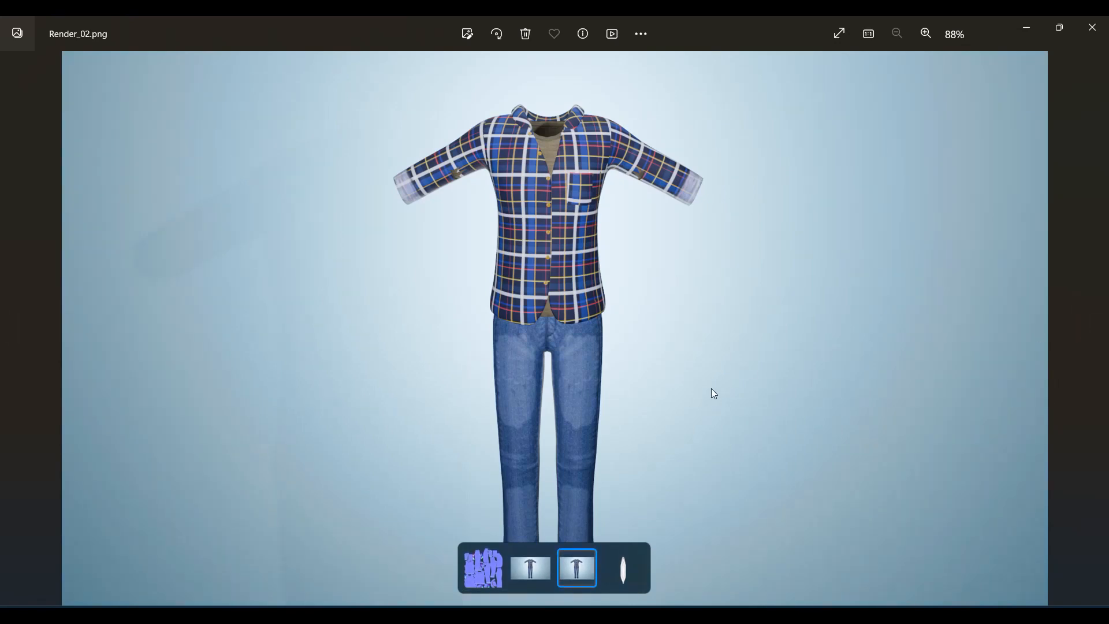
click(14, 329)
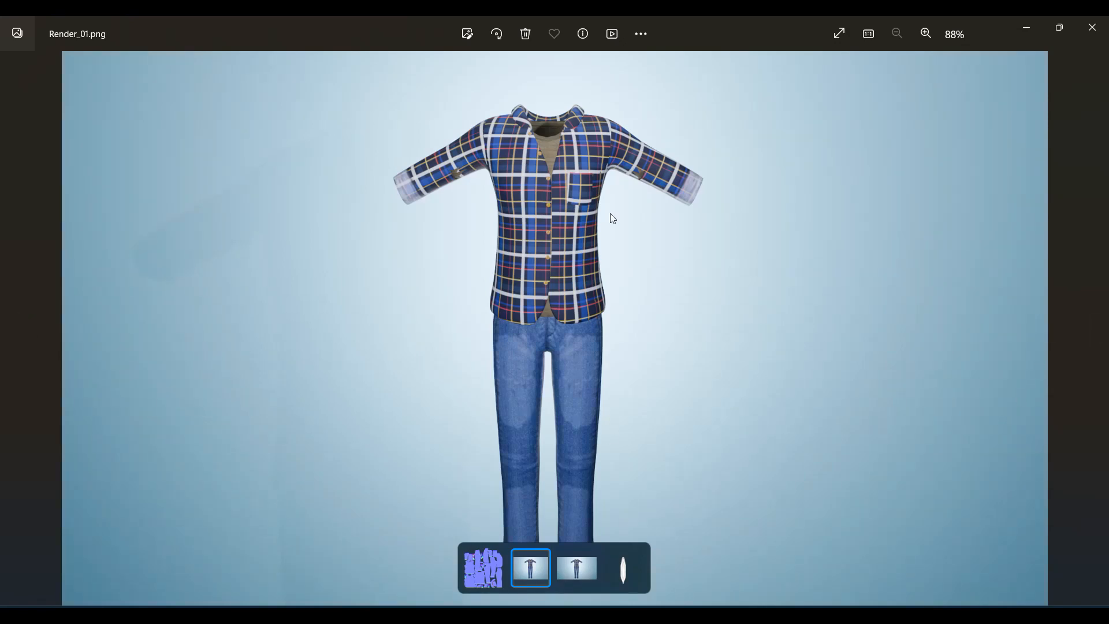
click(1096, 330)
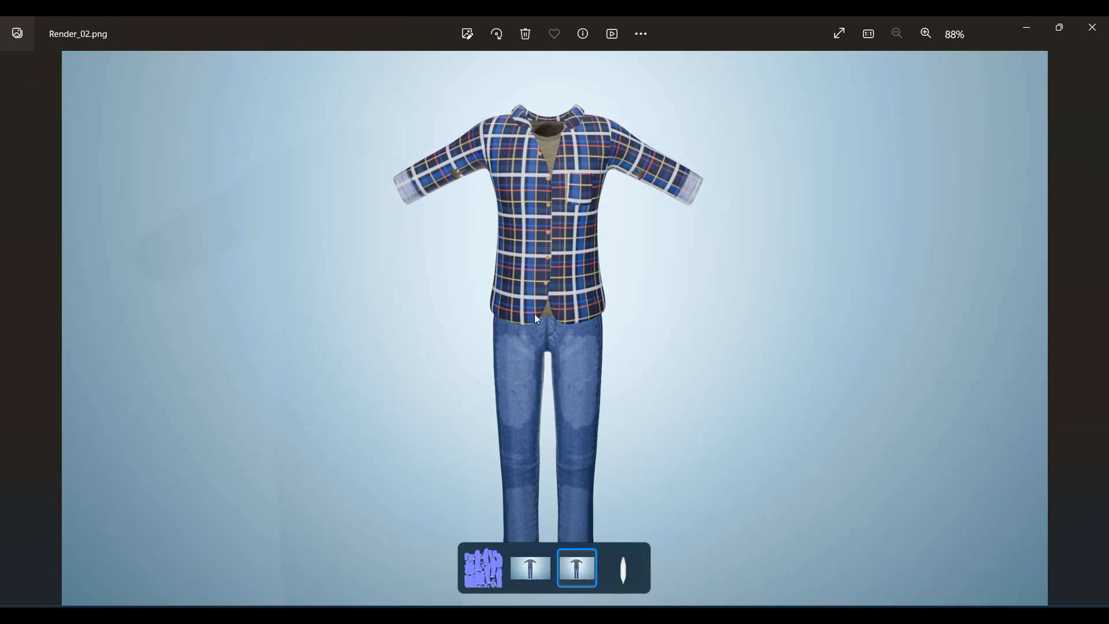
click(1030, 23)
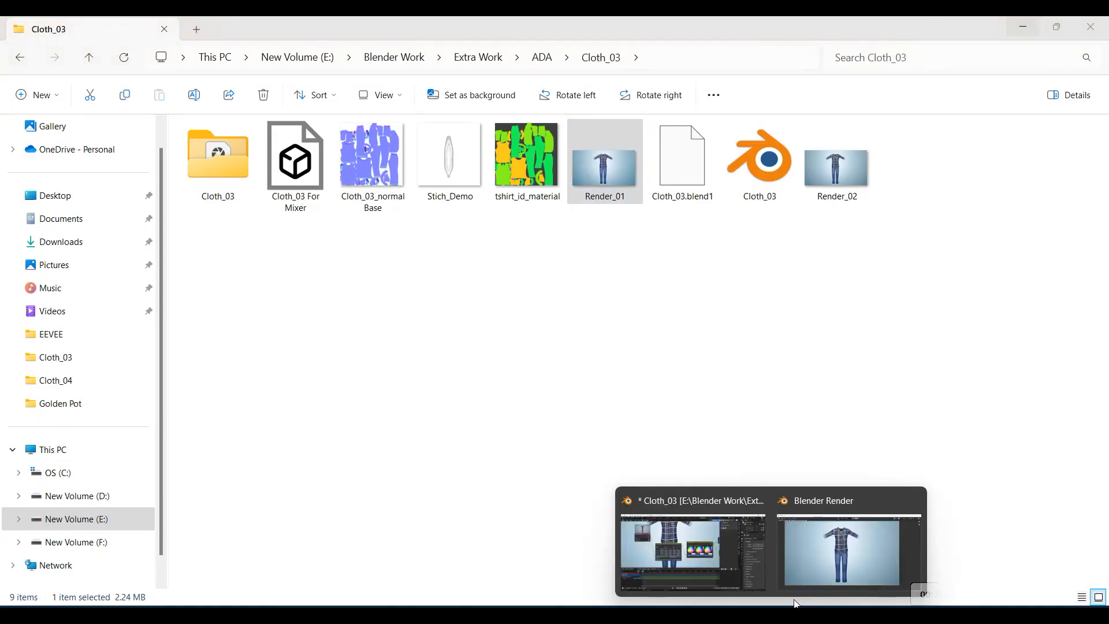
- Switch back to the Blender scene, go to the Layout workspace and show the viewport in Material Preview shading
click(671, 540)
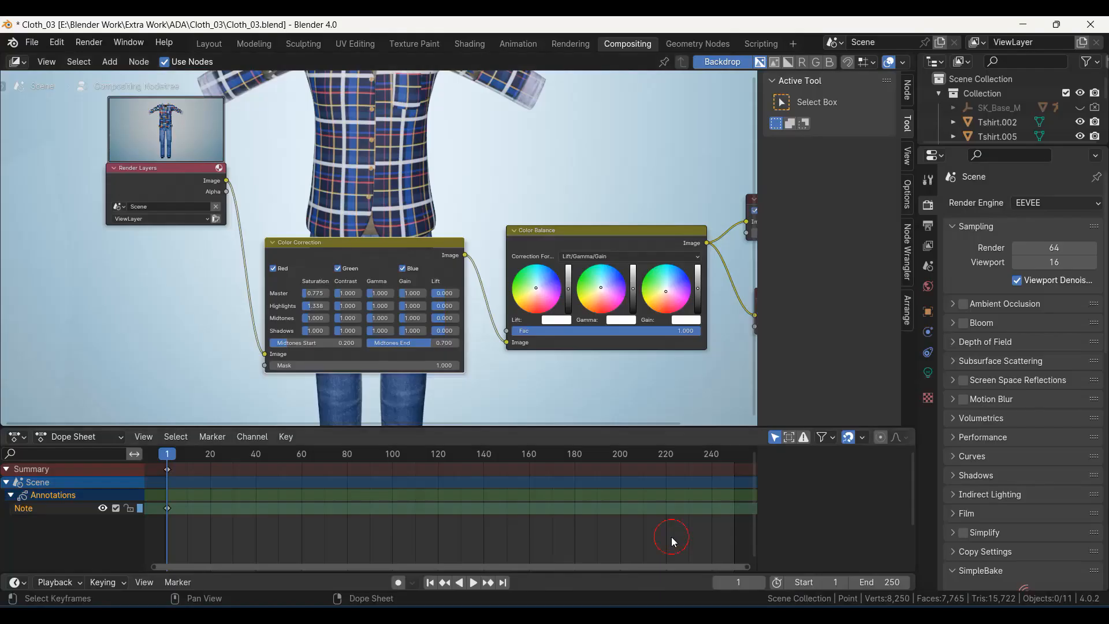
click(209, 44)
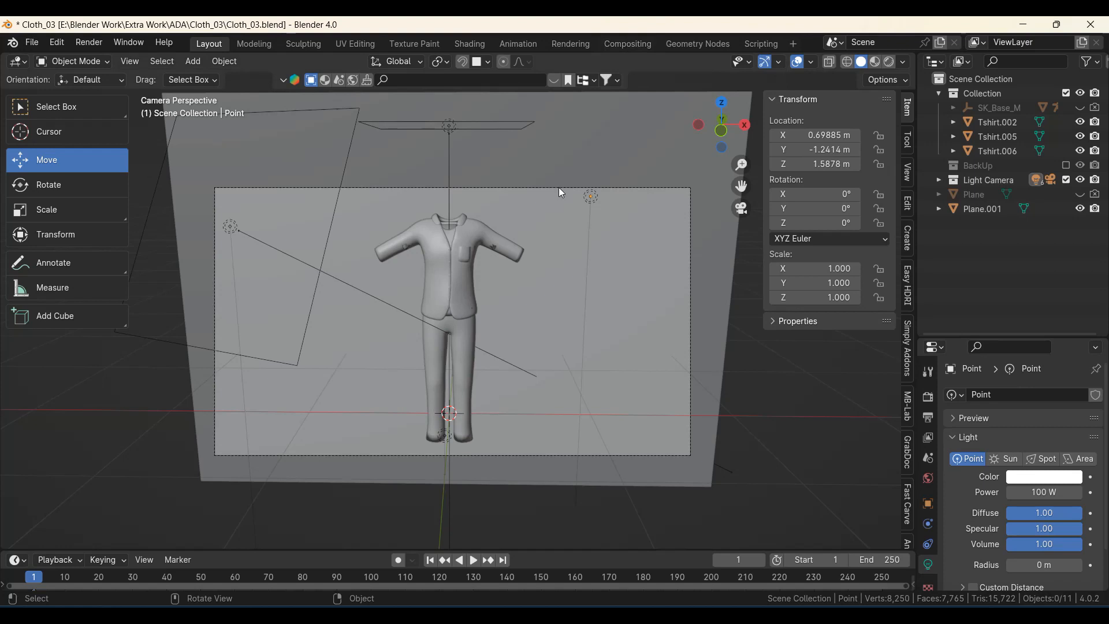
scroll(403, 225, down, 2)
scroll(403, 225, up, 1)
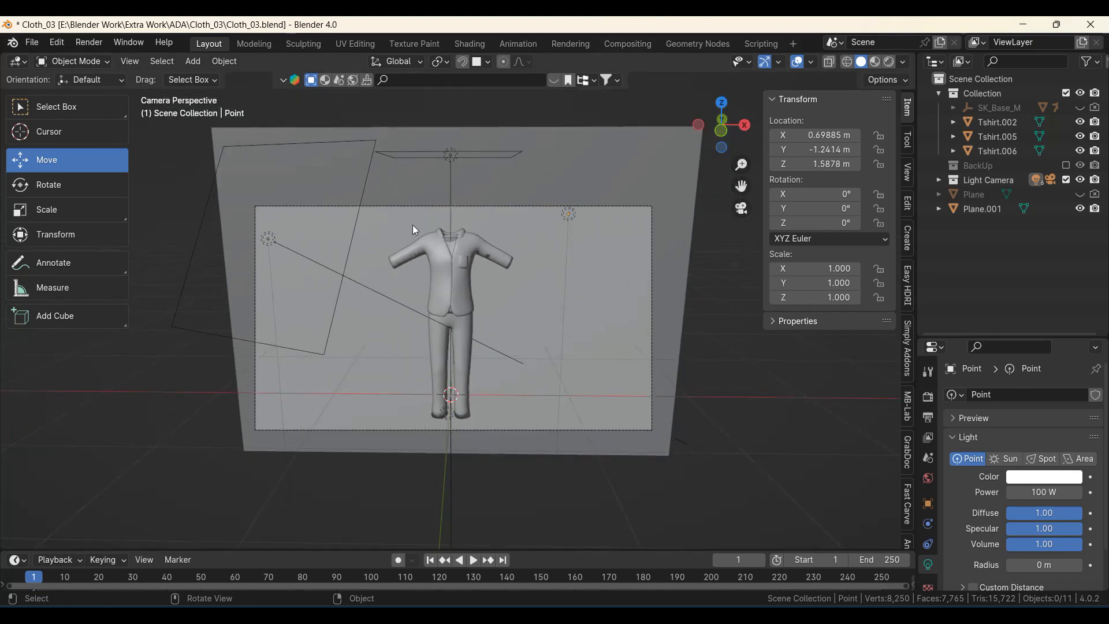
scroll(413, 226, up, 1)
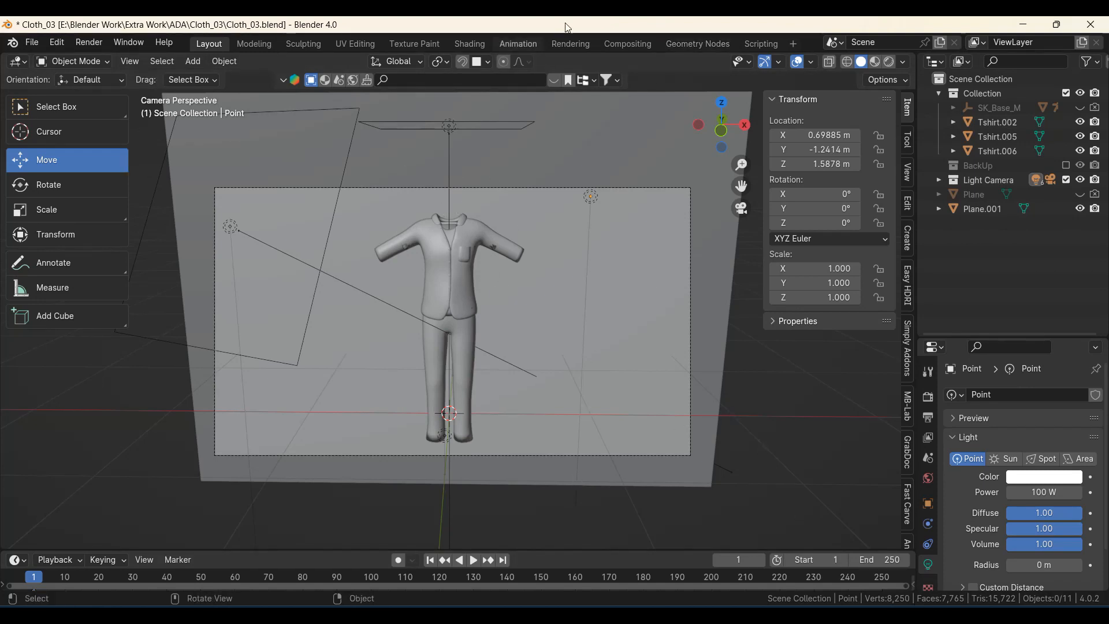
click(873, 62)
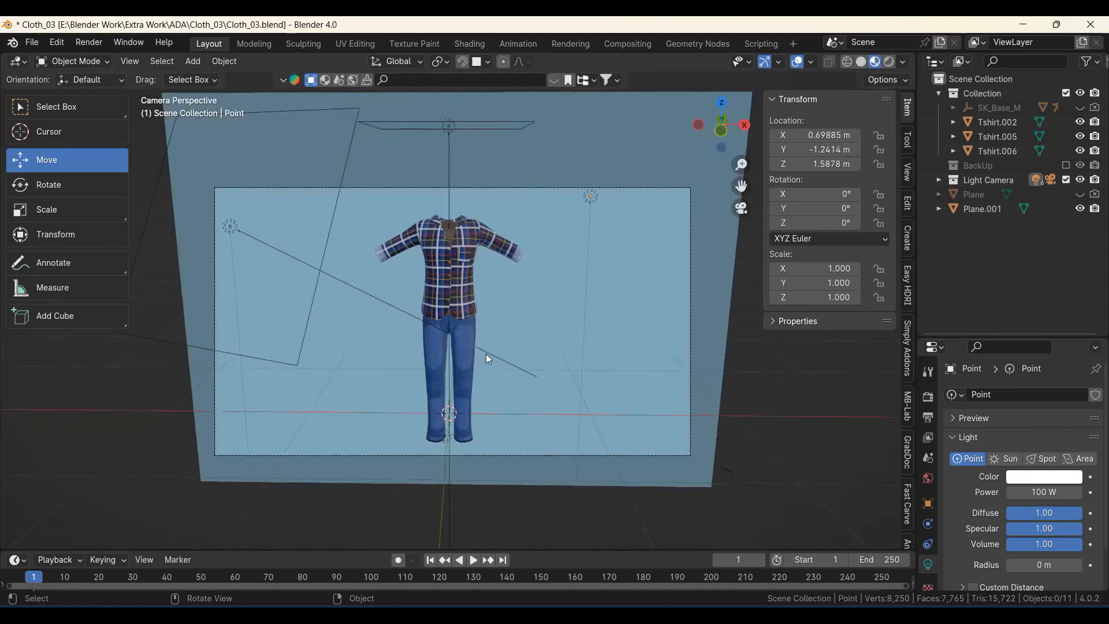
- Select the camera and fly it forward until the plaid shirt fills most of the frame
click(611, 456)
click(593, 457)
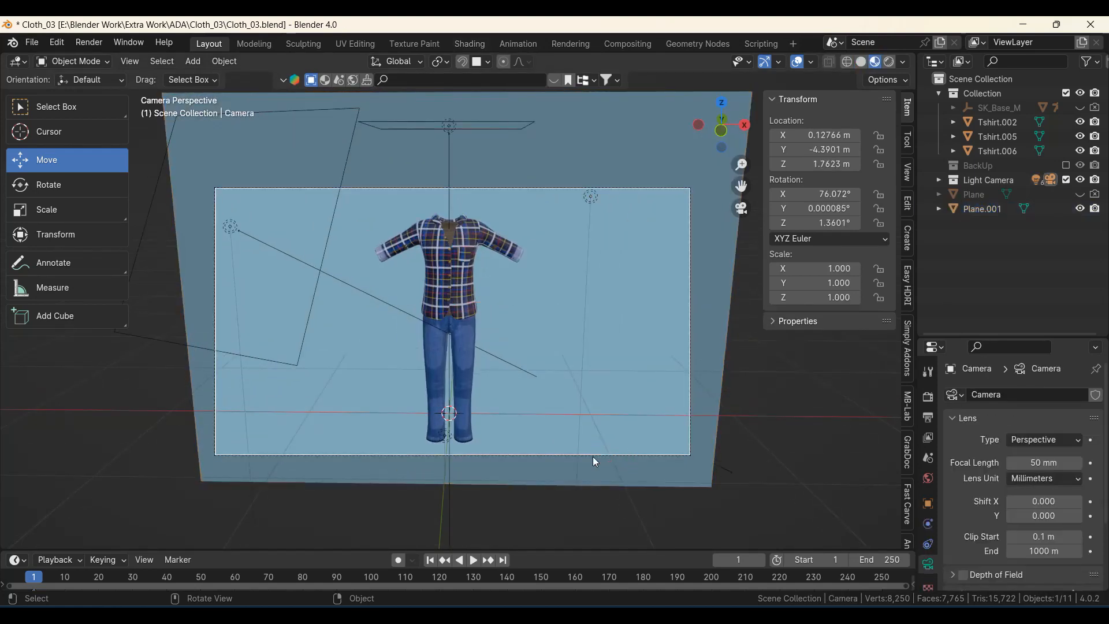
key(shift+grave)
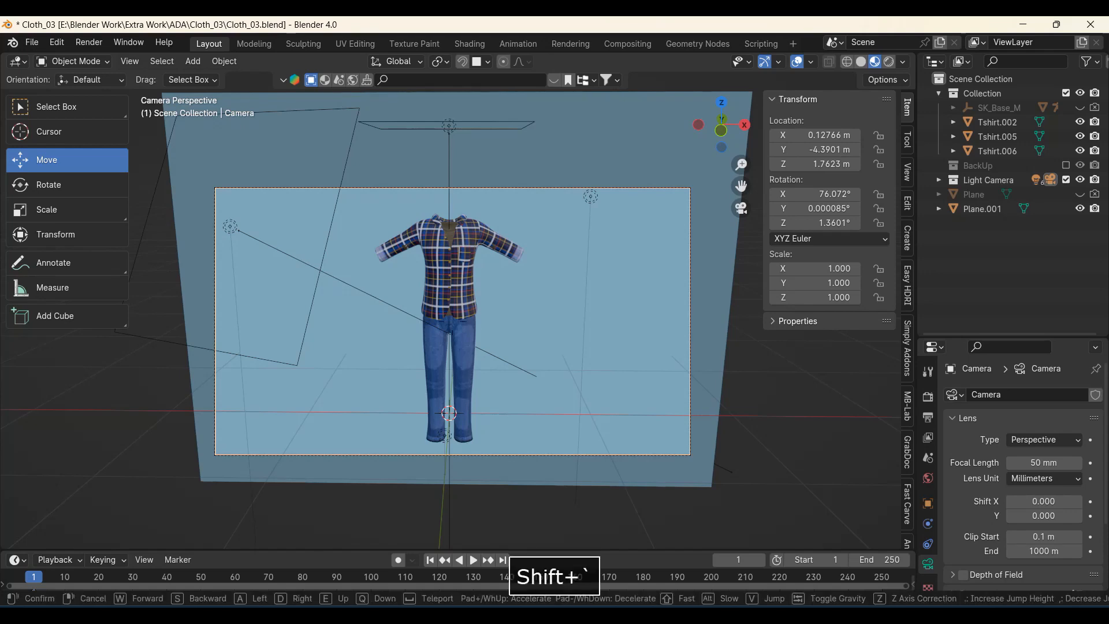
key(w)
key(e)
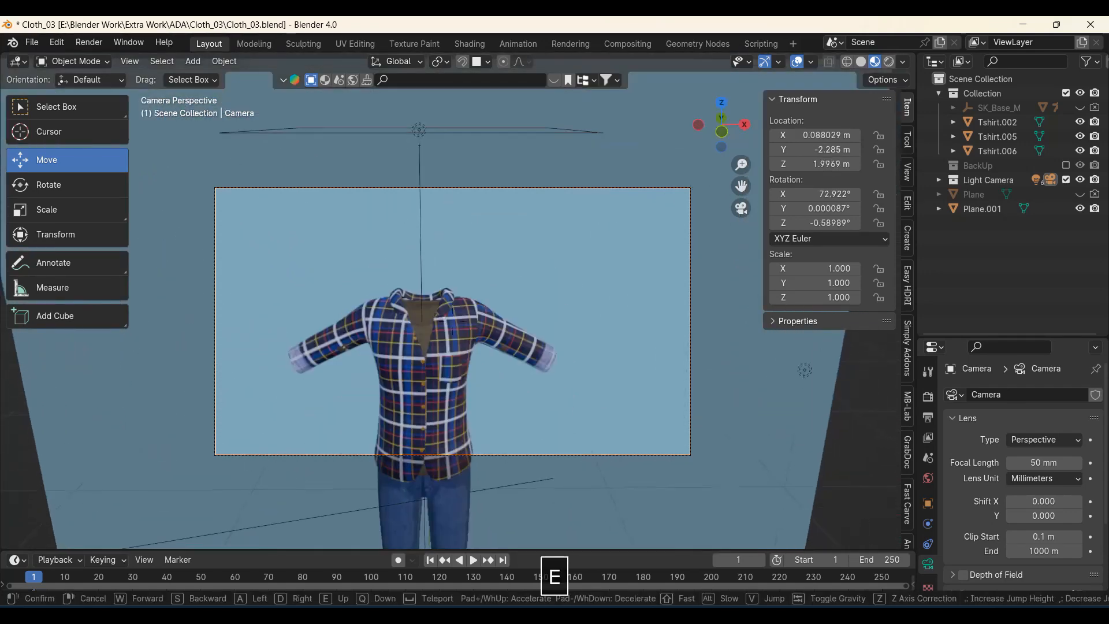
key(w)
key(q)
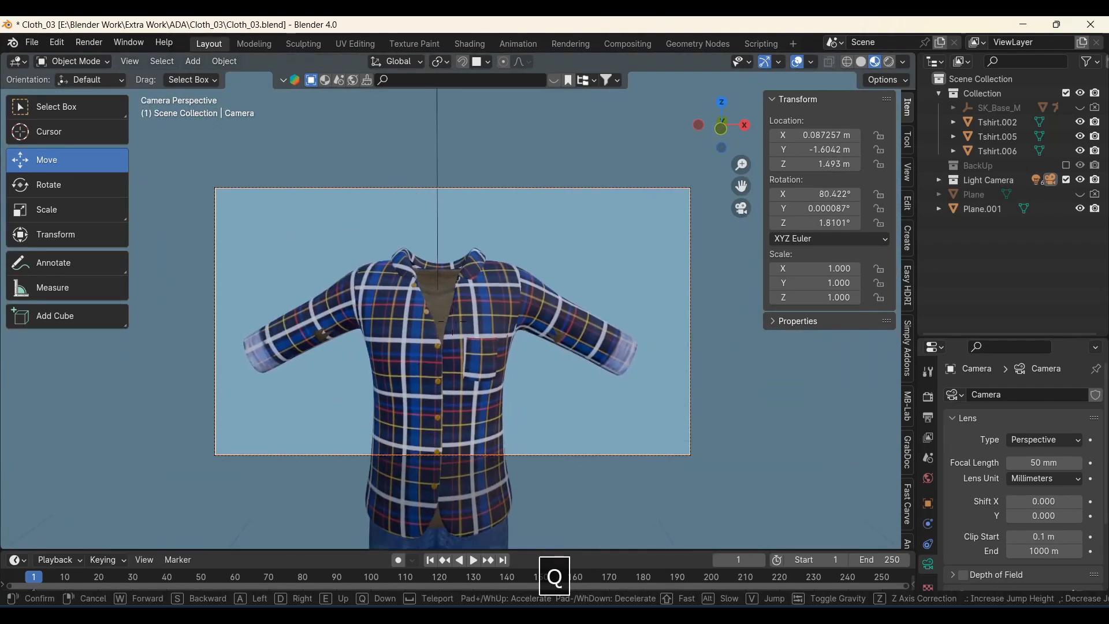
key(s)
key(w)
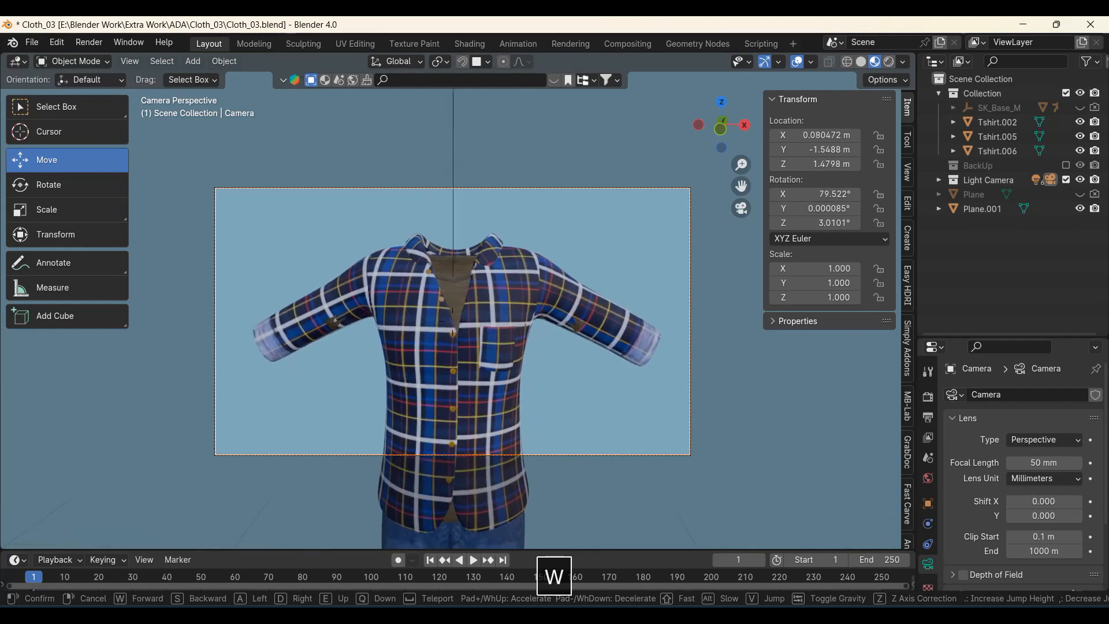
click(306, 508)
- Enlarge the timeline, delete the camera's existing keyframe at frame 1 and set the current frame to 0
drag(230, 547, 230, 480)
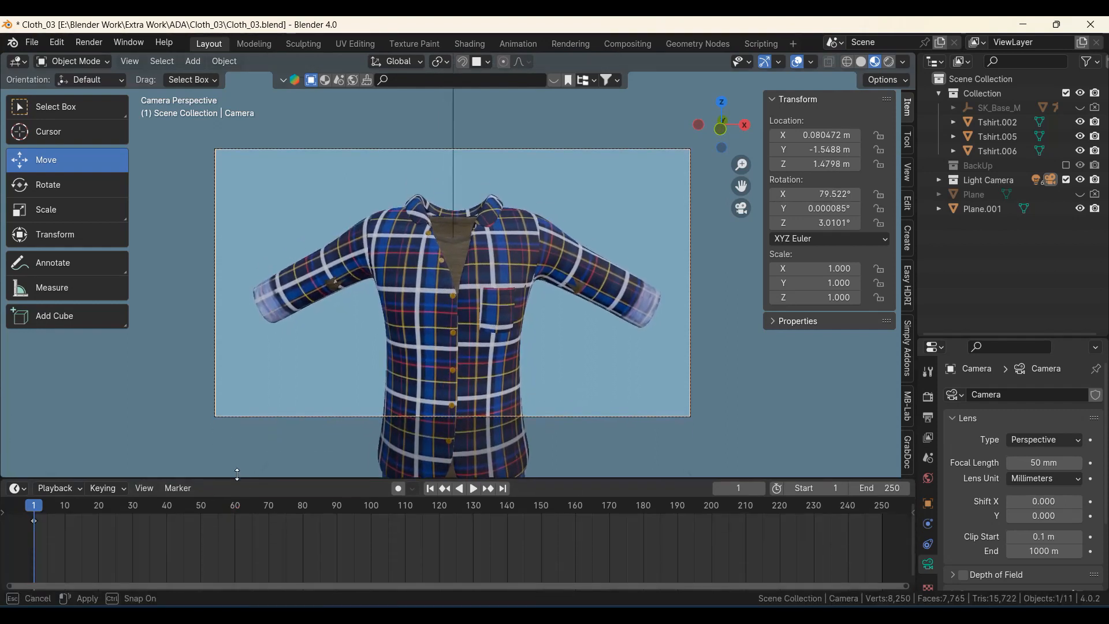
key(space)
key(Escape)
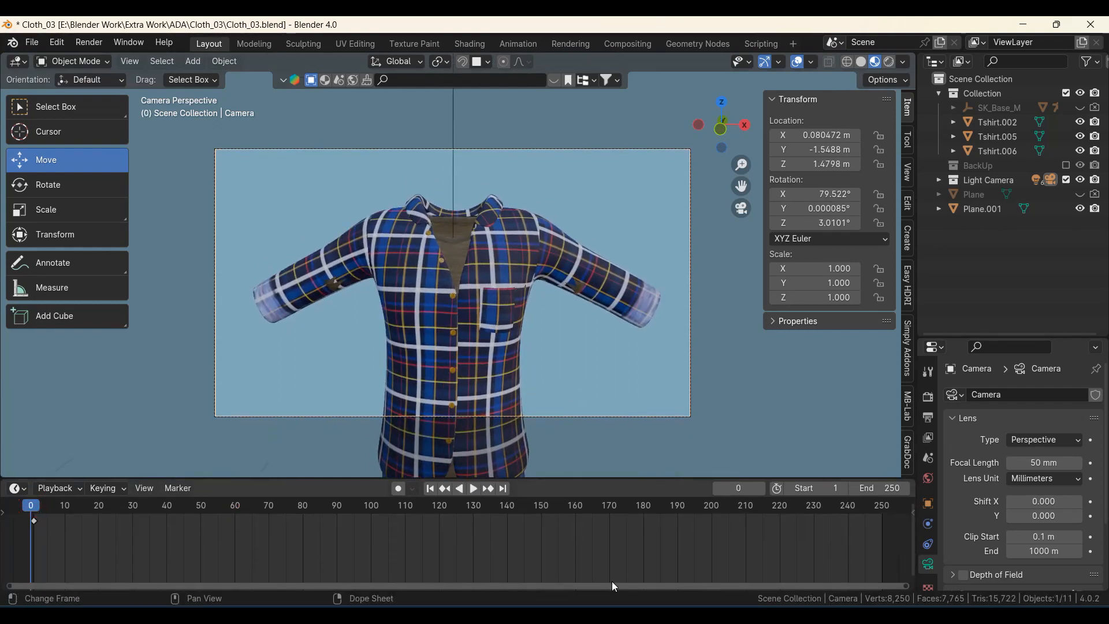
click(34, 520)
key(Delete)
click(31, 511)
key(space)
key(space)
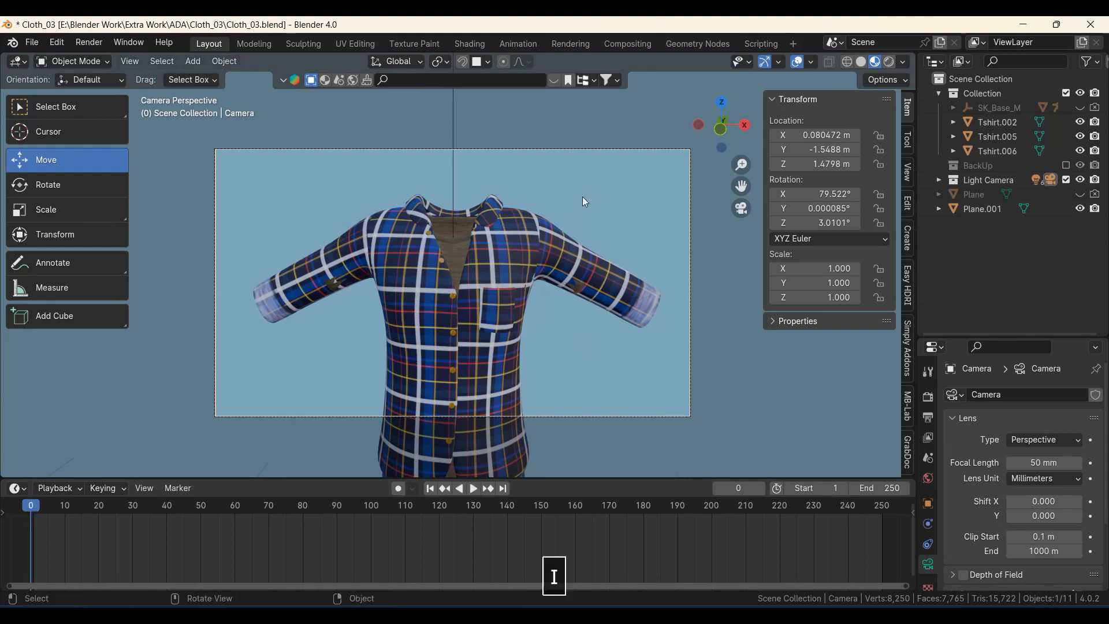
- Insert a Location, Rotation & Scale keyframe for the camera's shirt close-up at frame 0
key(i)
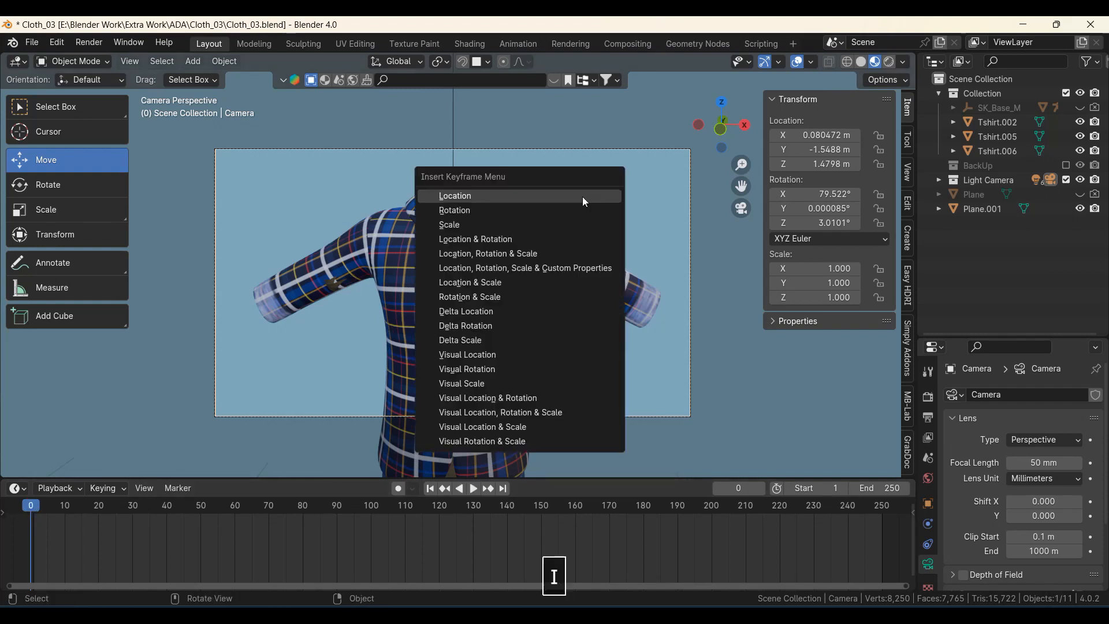
click(509, 254)
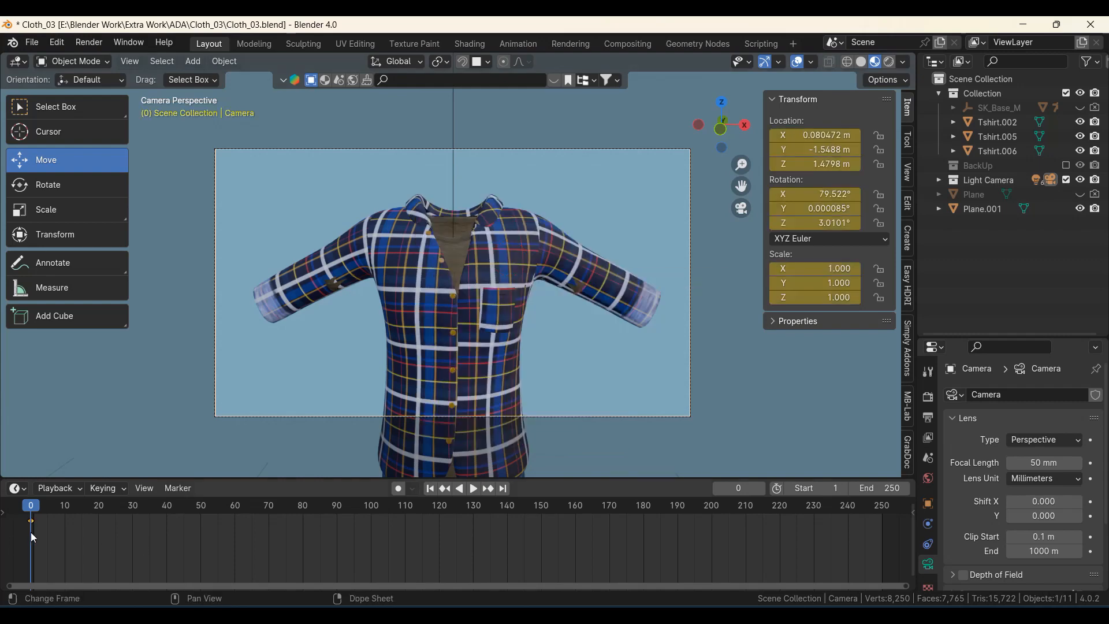
middle_drag(405, 227, 281, 307)
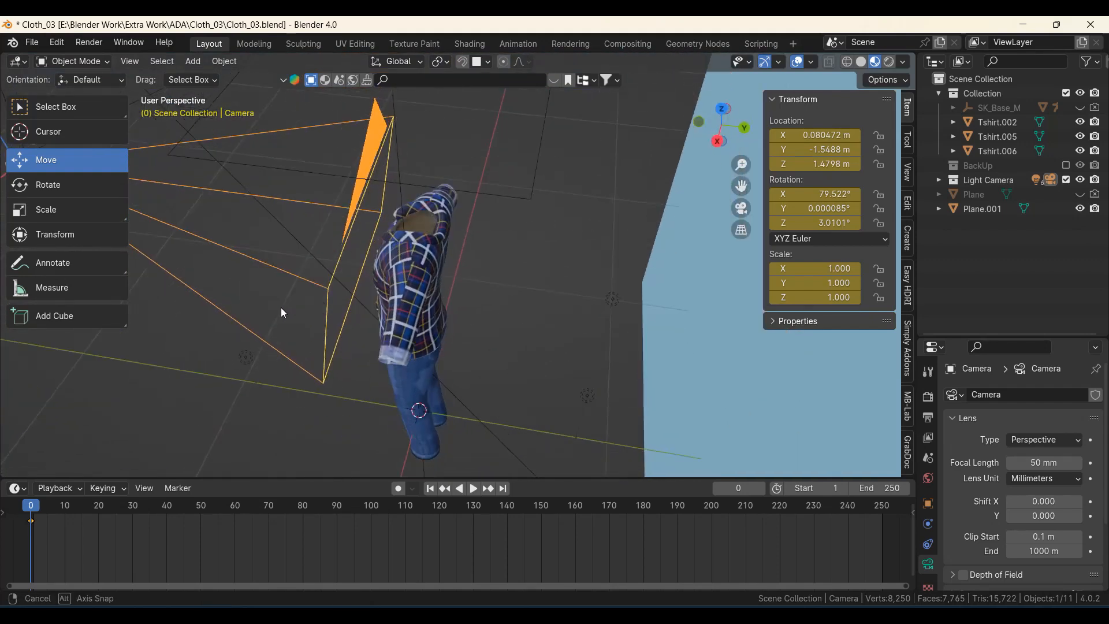
key(KP_0)
scroll(477, 320, up, 3)
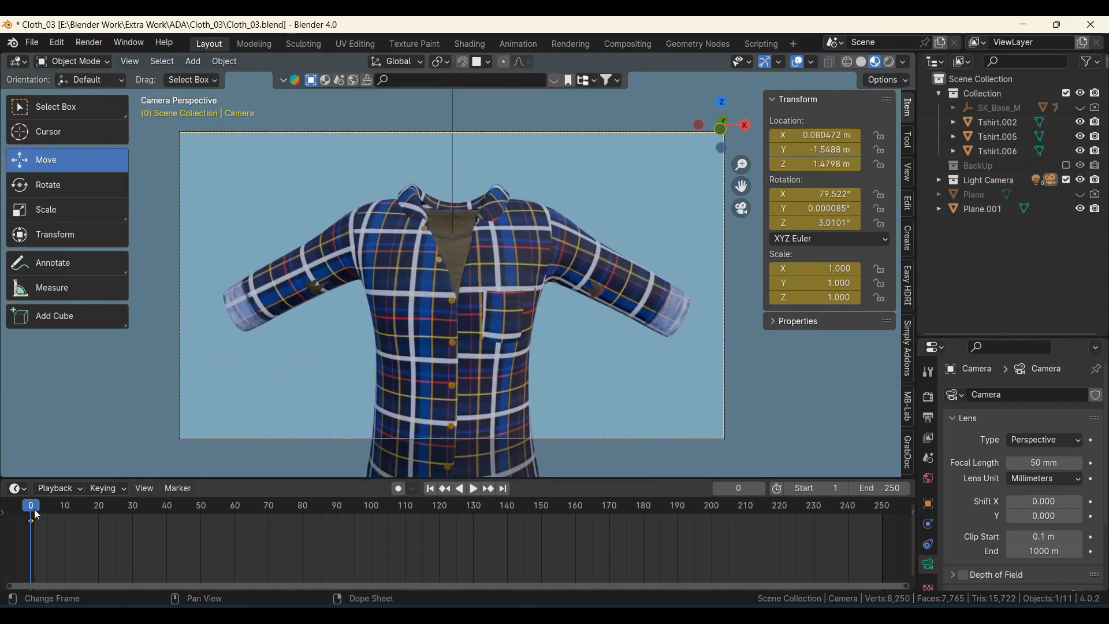
- At frame 40, fly the camera back to frame the full outfit and insert a Location, Rotation & Scale keyframe
key(space)
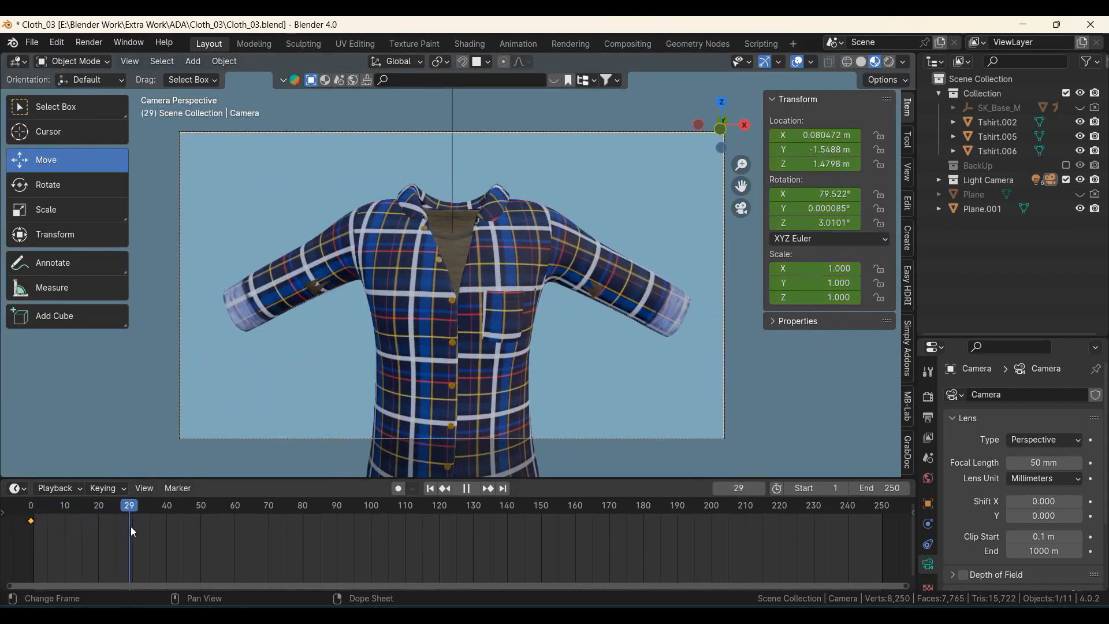
key(space)
key(shift+grave)
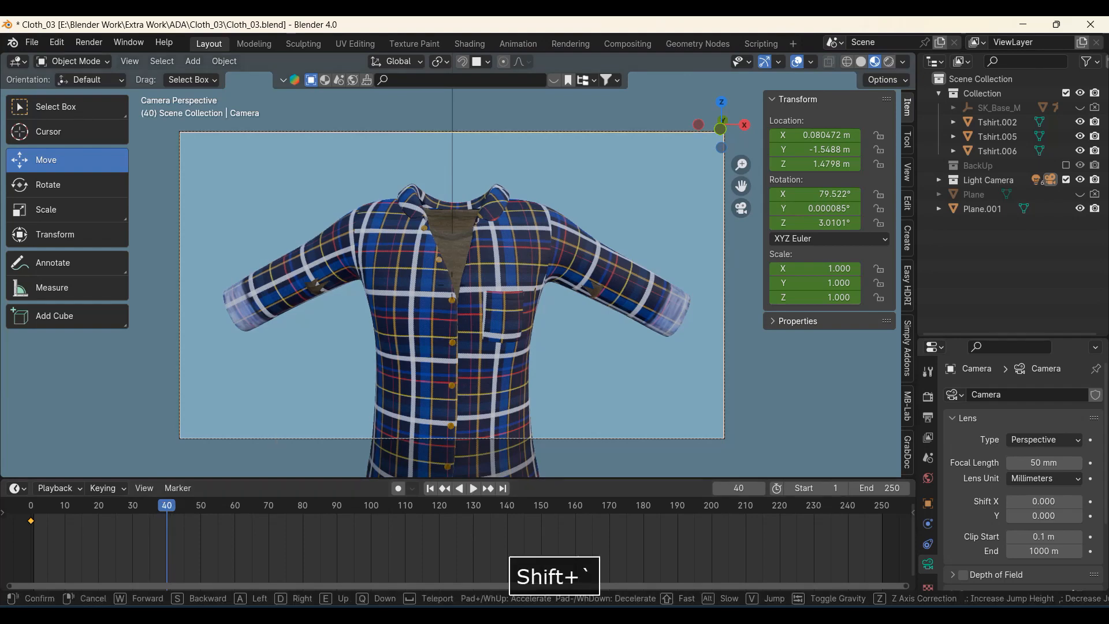
key(s)
key(q)
key(s)
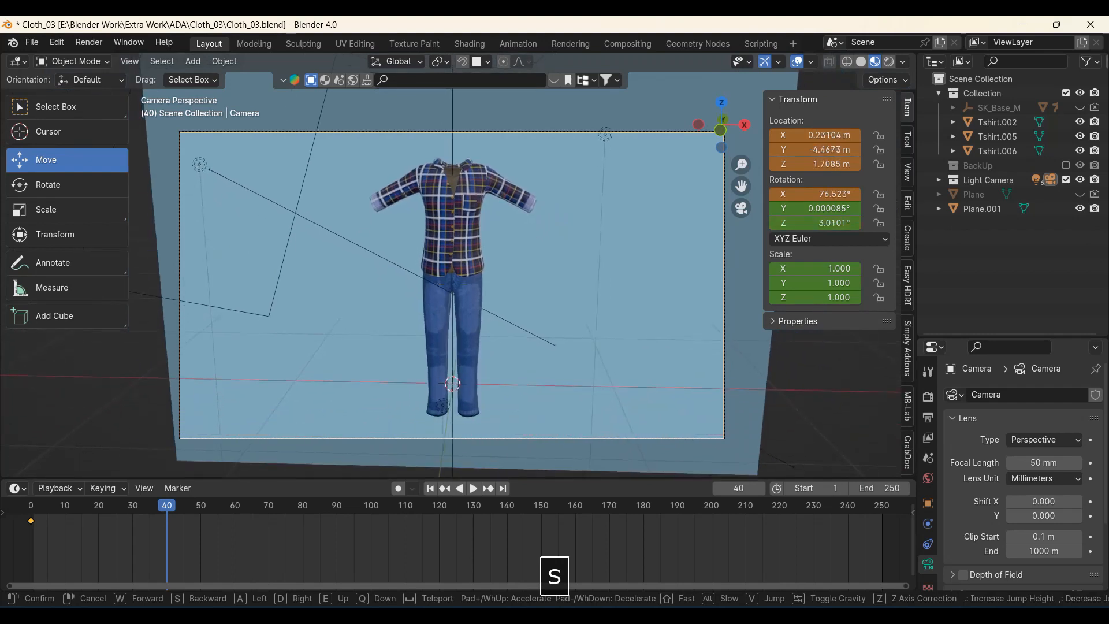
click(327, 395)
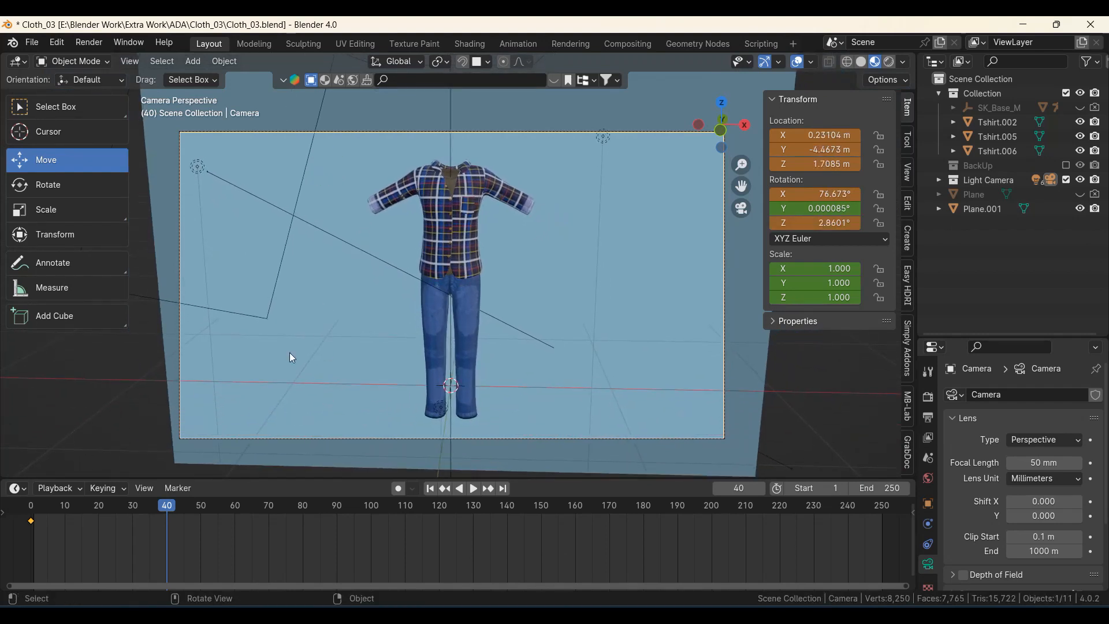
key(i)
click(363, 303)
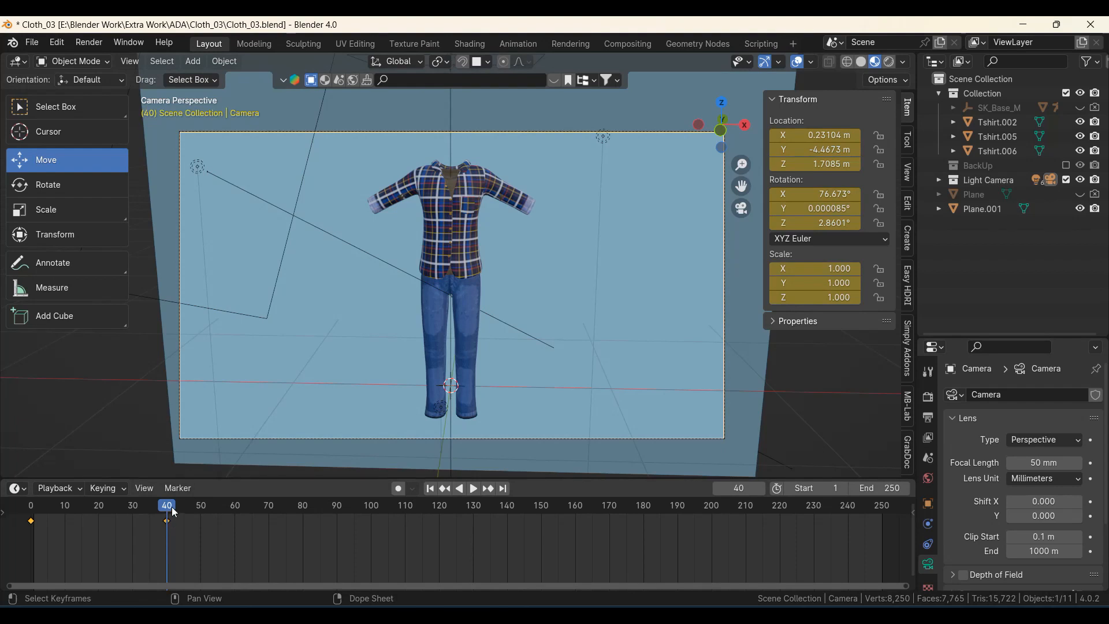
- Play the camera move from frame 0 to check the pull-back, and return to frame 40
key(Down)
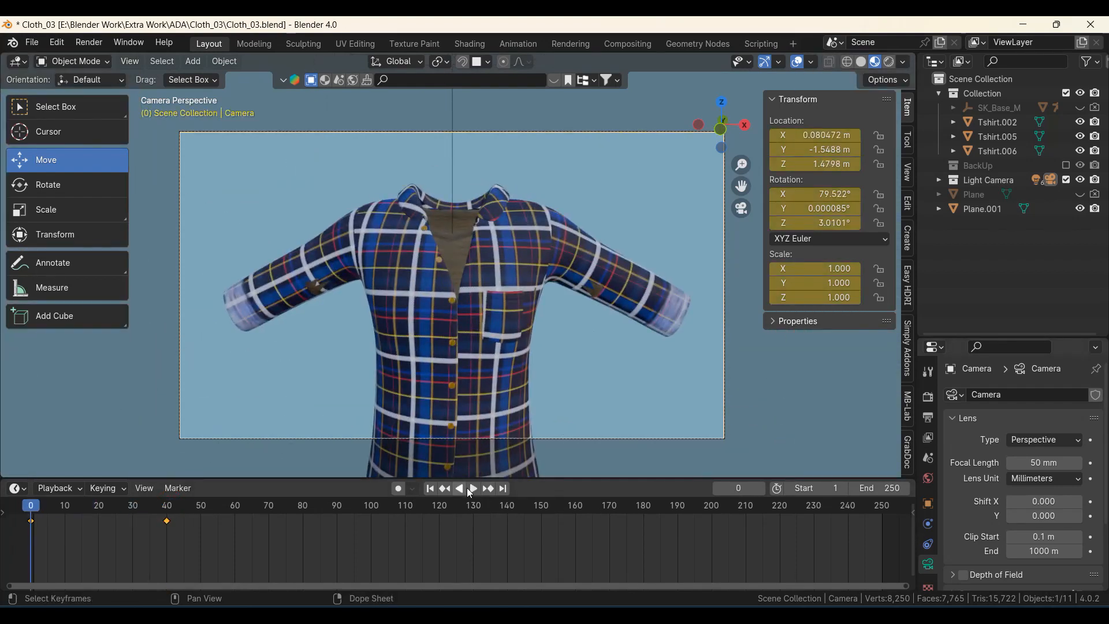
click(480, 490)
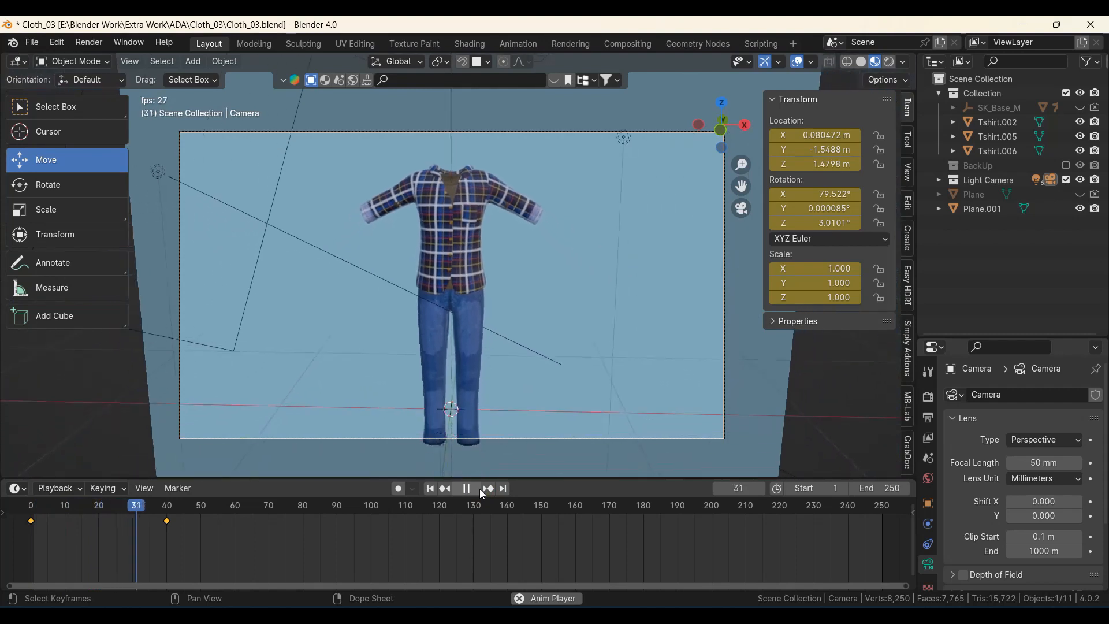
click(480, 490)
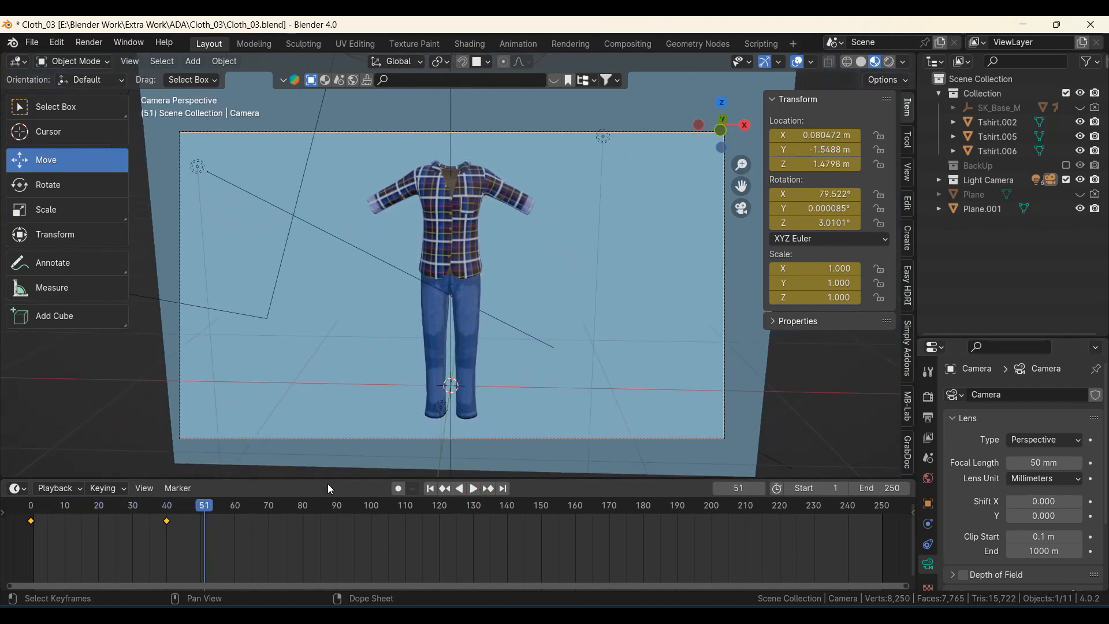
scroll(347, 420, down, 2)
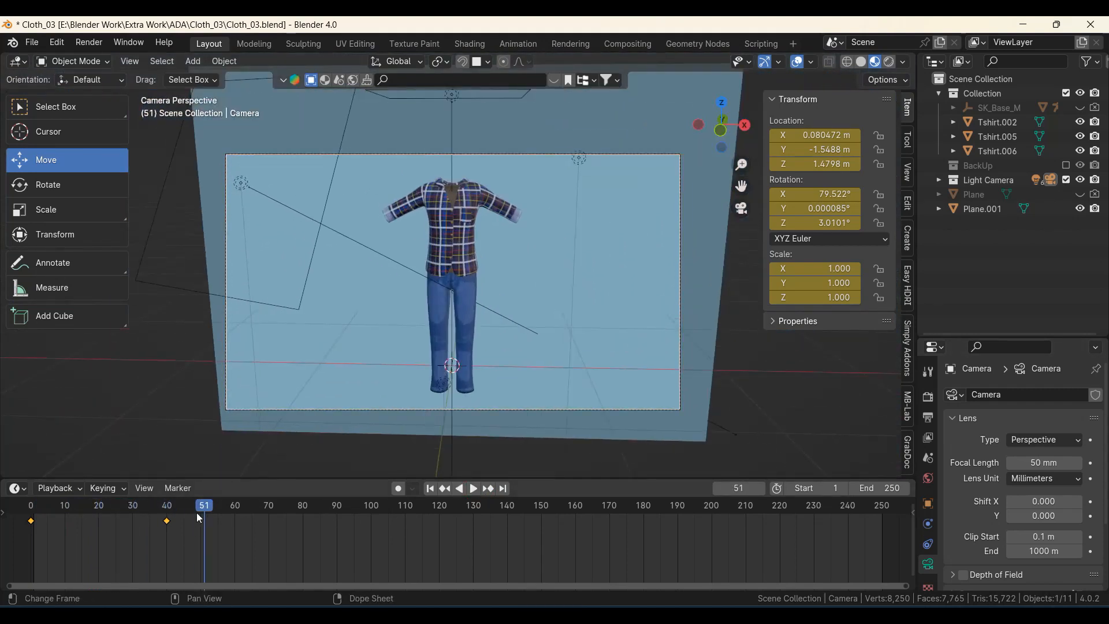
drag(210, 508, 167, 508)
- Extrude one vertical side edge of the backdrop plane outward and toward the front, about 3.5 m deep, to form an angled side wall
middle_drag(427, 373, 375, 370)
scroll(376, 370, up, 3)
shift+middle_drag(427, 259, 411, 386)
scroll(441, 371, up, 3)
scroll(477, 384, up, 2)
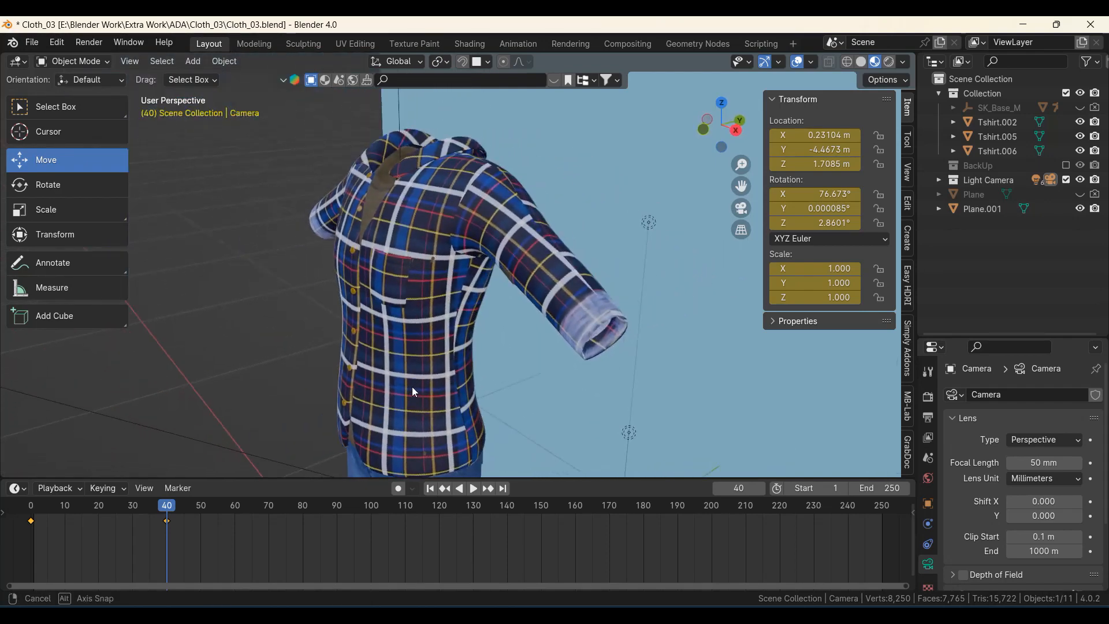
ctrl+middle_drag(490, 307, 543, 370)
click(570, 202)
scroll(467, 282, down, 5)
shift+middle_drag(467, 282, 466, 381)
scroll(461, 325, up, 1)
scroll(466, 381, up, 2)
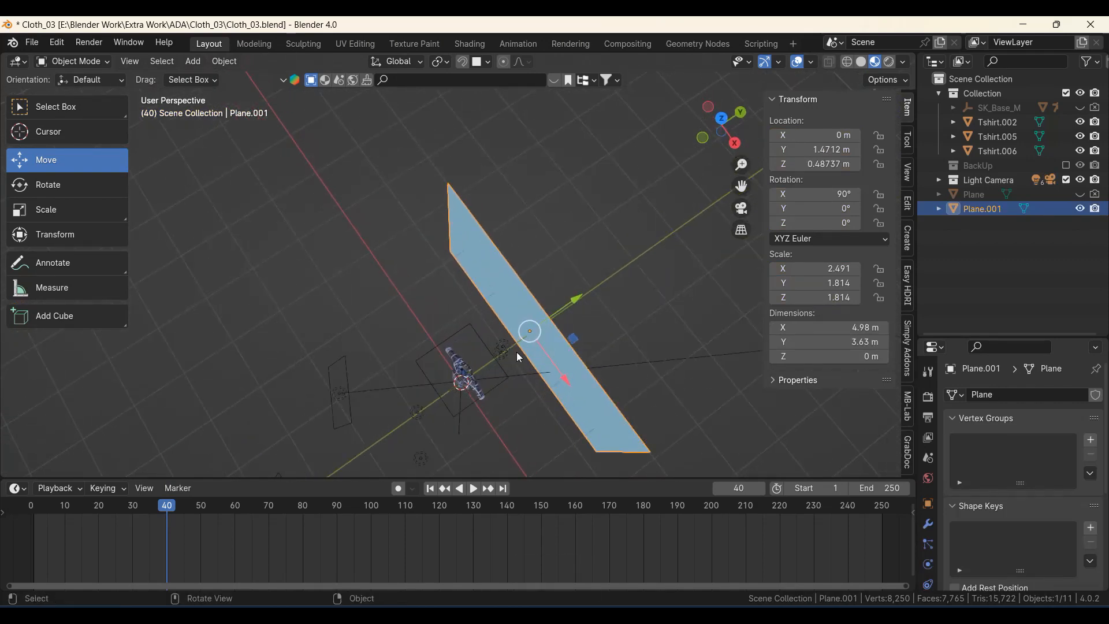
key(Tab)
key(2)
click(437, 237)
middle_drag(437, 236, 423, 346)
key(KP_7)
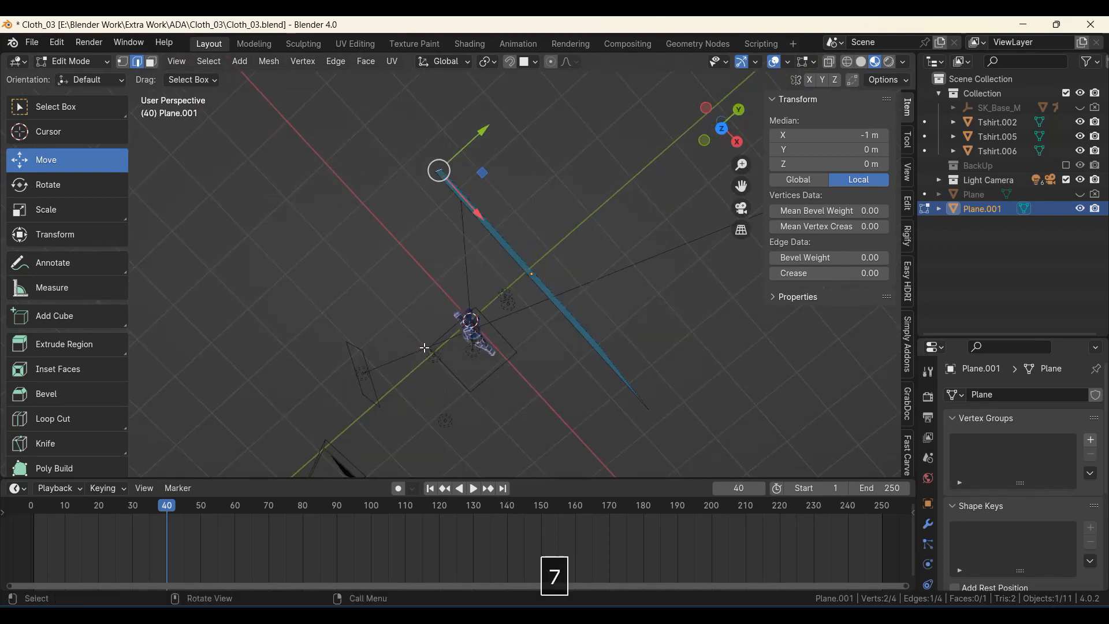
key(e)
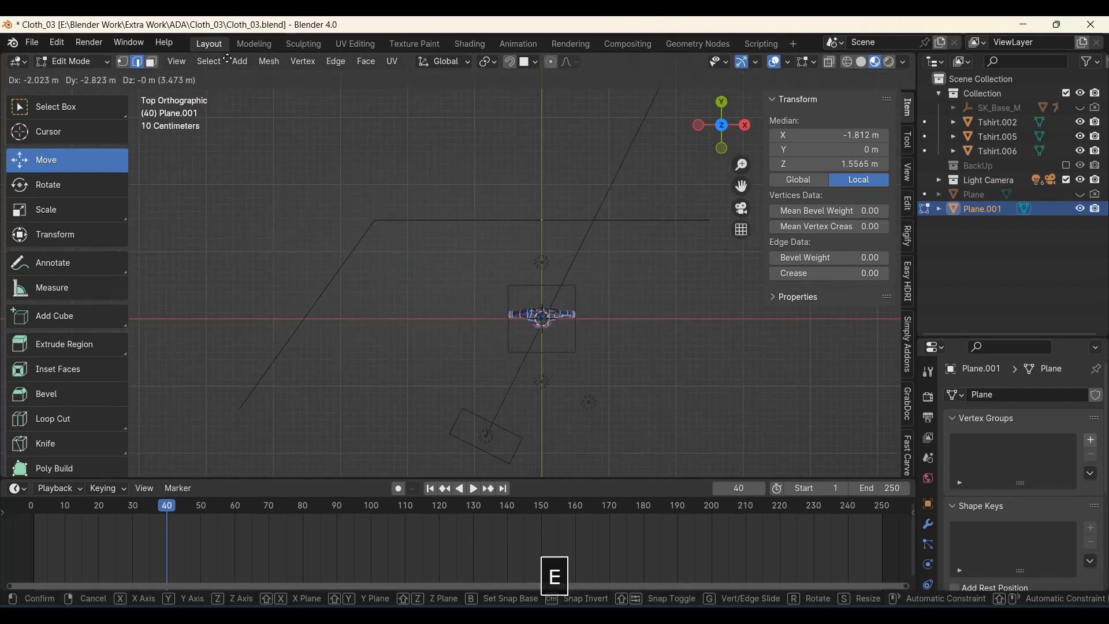
click(336, 127)
middle_drag(440, 206, 417, 127)
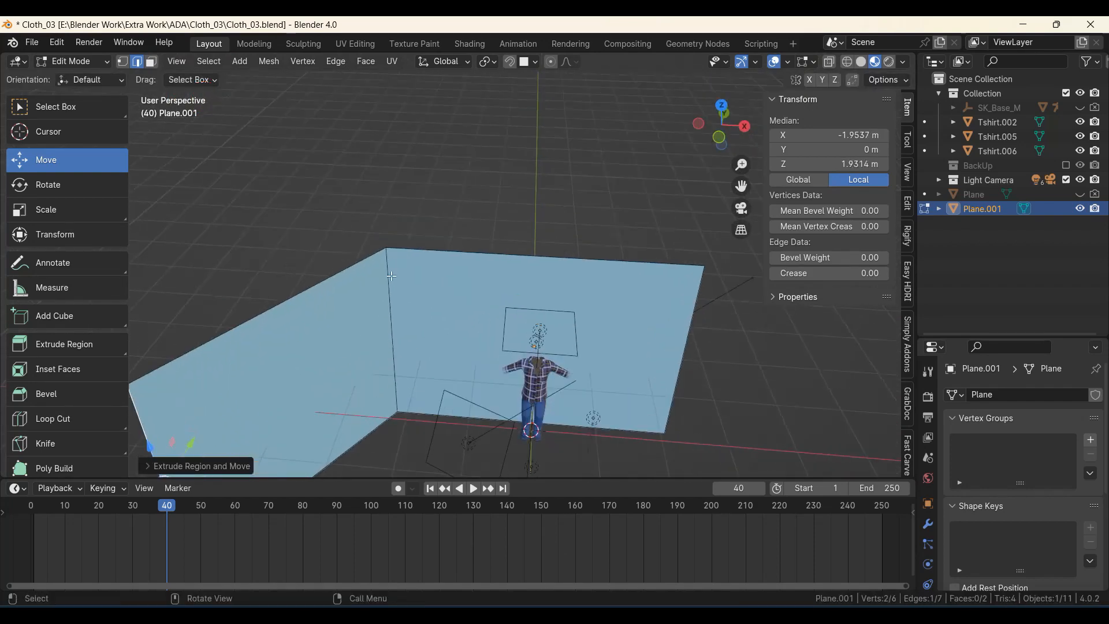
- Bevel the vertical corner edge between the two backdrop walls with 10 segments and return to Object Mode
key(alt+a)
click(391, 329)
shift+middle_drag(390, 330, 389, 279)
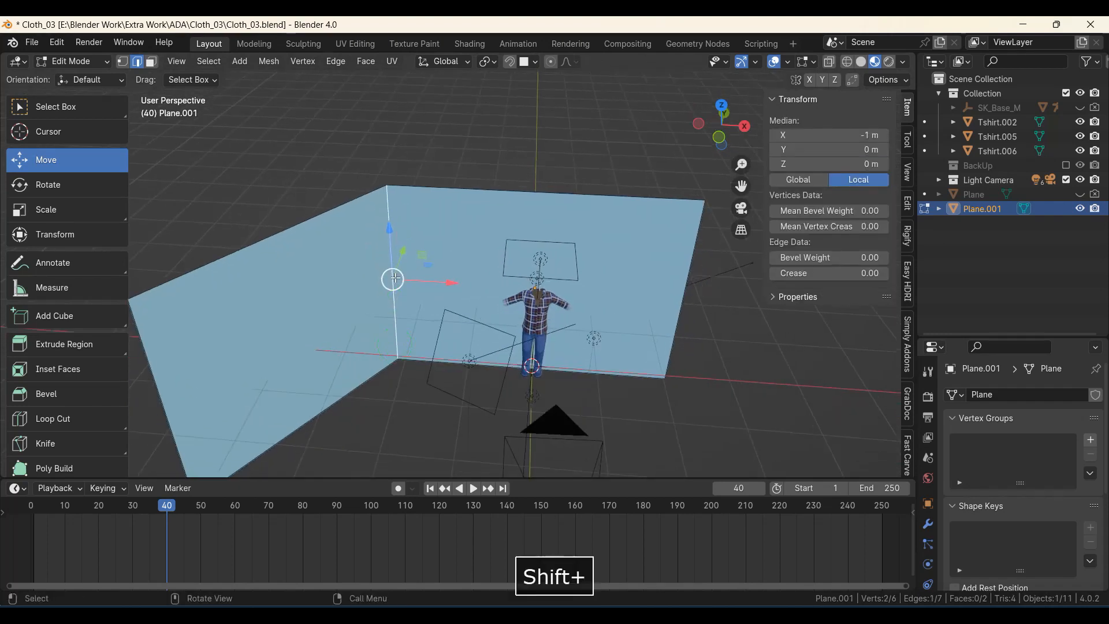
key(ctrl+b)
scroll(421, 301, up, 14)
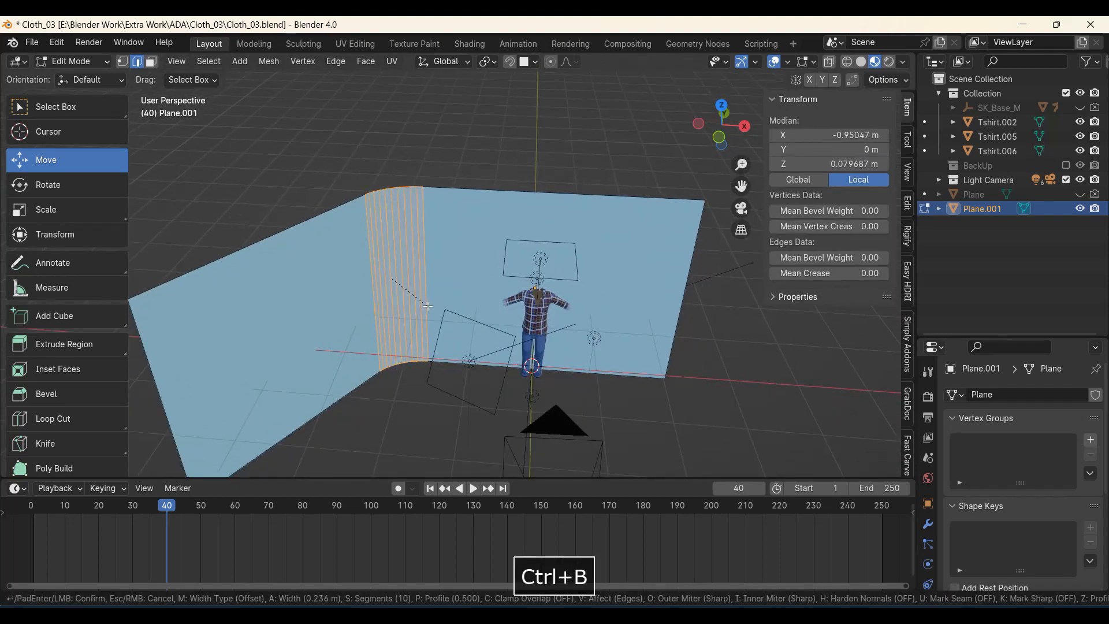
click(433, 317)
key(Tab)
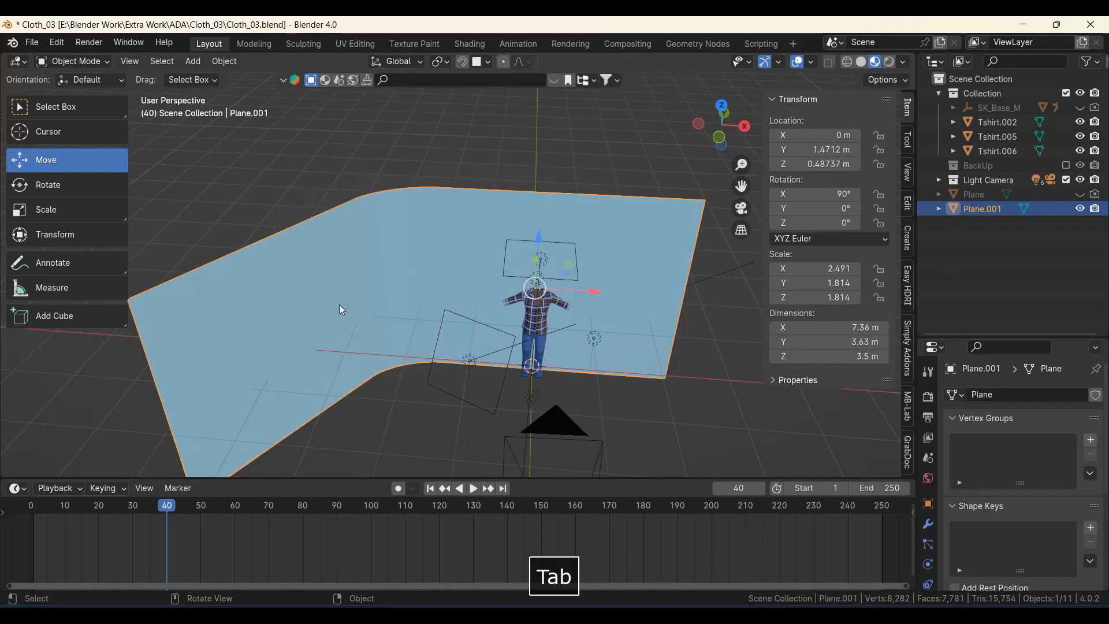
- Apply Shade Smooth to the curved backdrop
right_click(334, 298)
click(306, 294)
scroll(388, 303, down, 4)
middle_drag(390, 304, 394, 282)
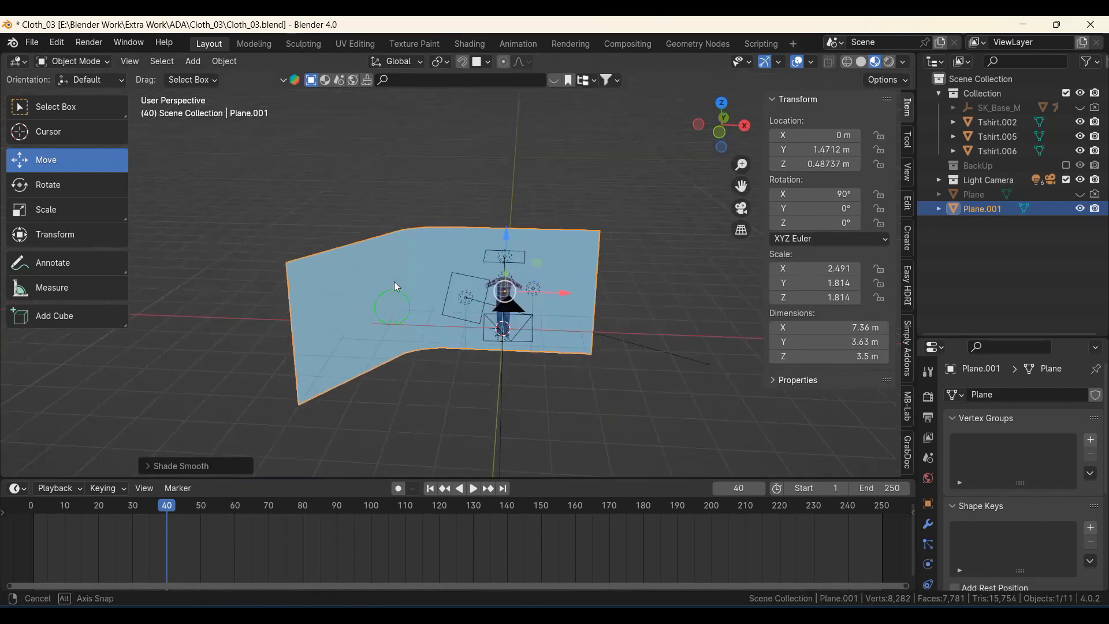
scroll(394, 281, up, 4)
- Select the camera, switch to the camera view, and set the current frame to 41
click(576, 369)
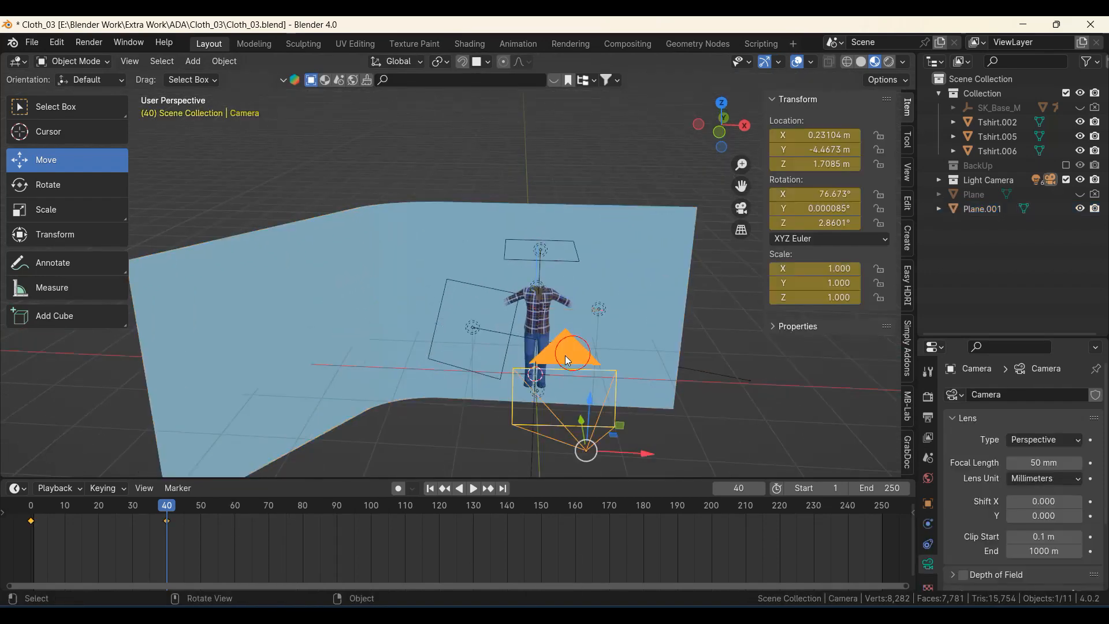
key(KP_0)
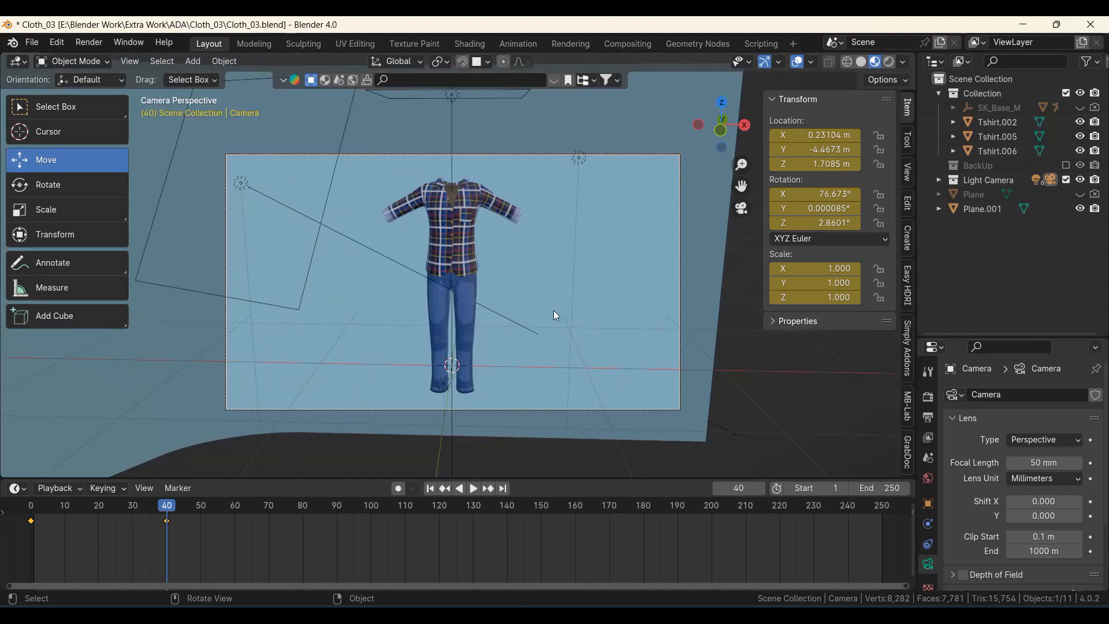
key(shift)
click(172, 507)
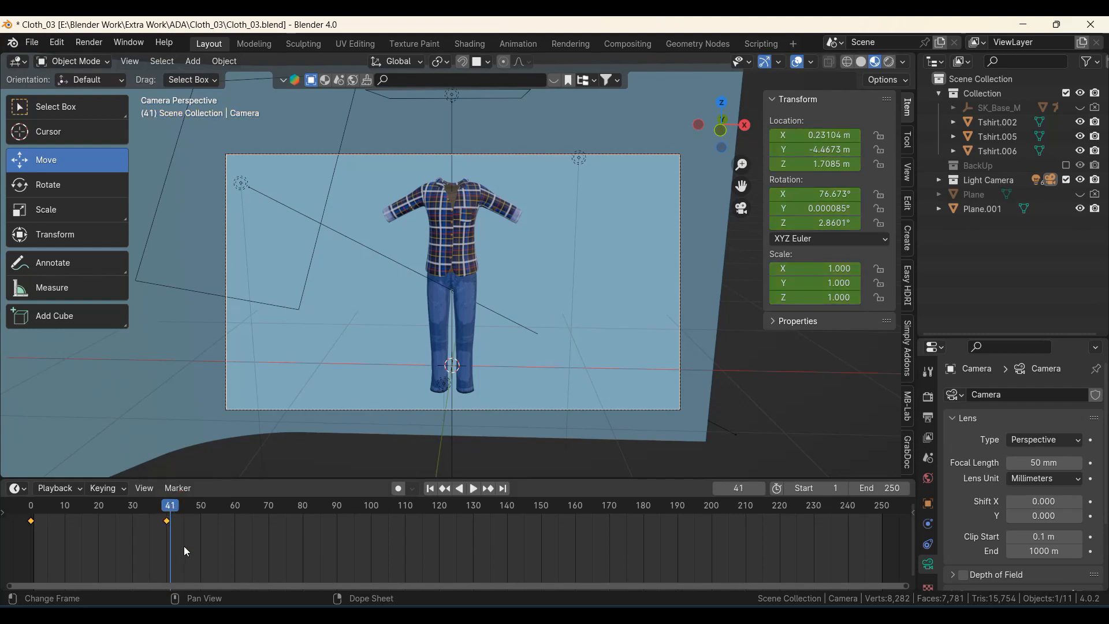
- Fly the camera in walk navigation to a close three-quarter front view of the plaid shirt at frame 41
key(shift+grave)
key(w)
key(shift+grave)
key(w)
key(d)
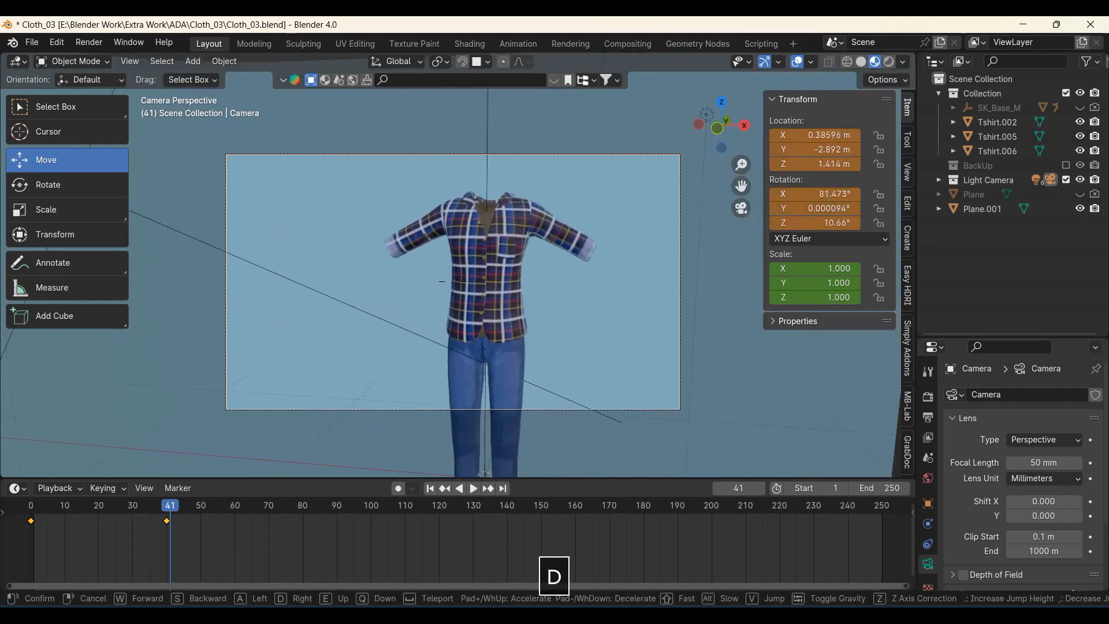
key(w)
key(d)
key(a)
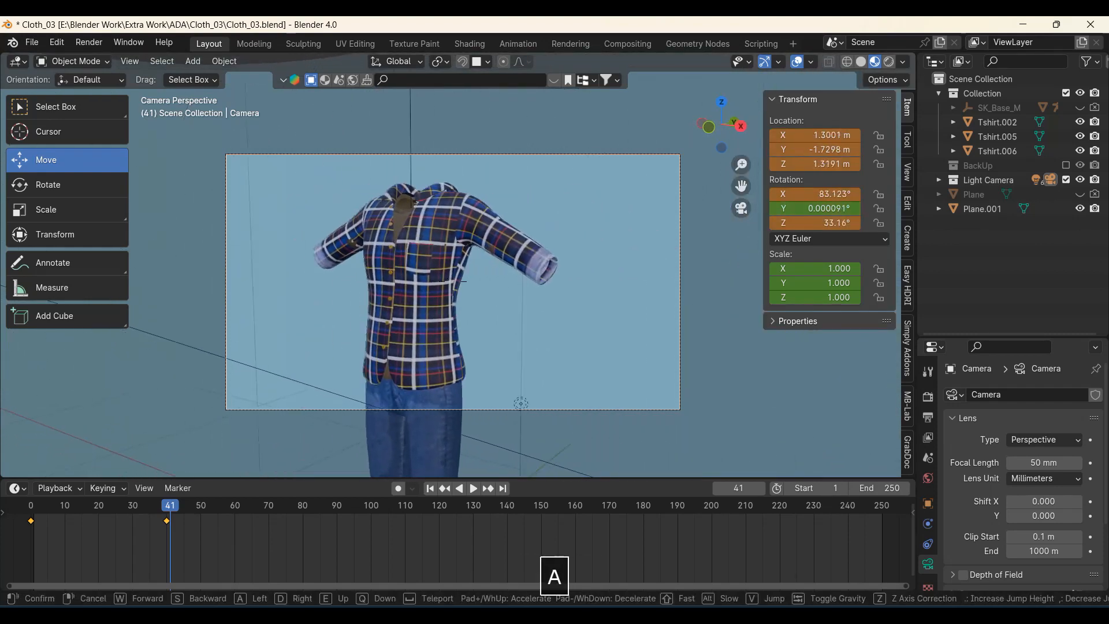
key(w)
key(d)
key(a)
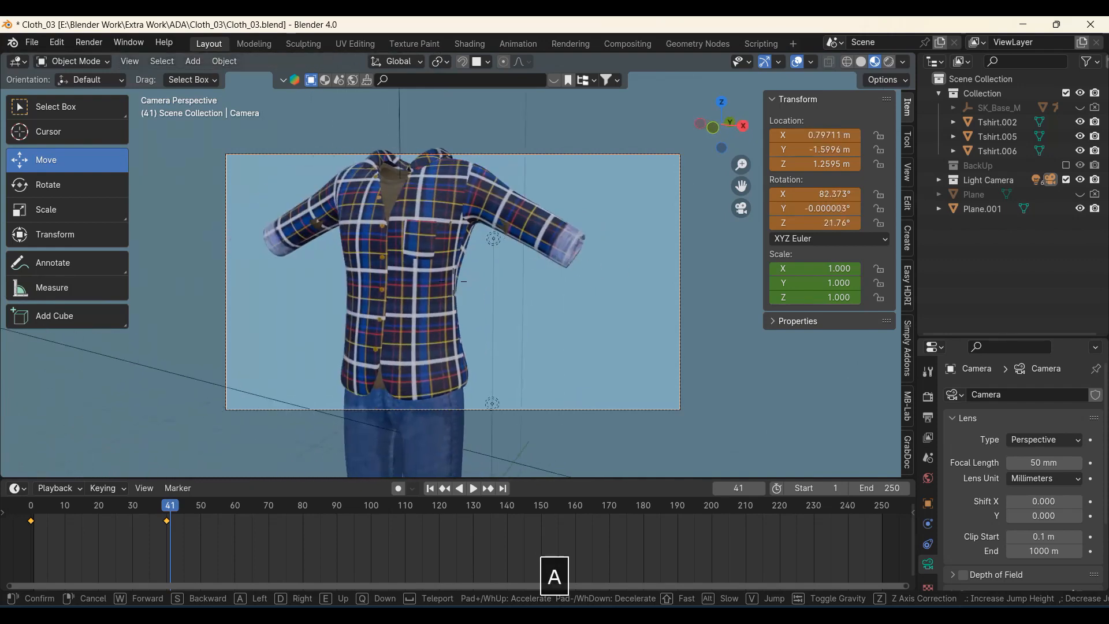
- Raise the camera to about 1.57 m, tilt it down at the shirt, and insert a Location, Rotation & Scale keyframe at frame 41
key(e)
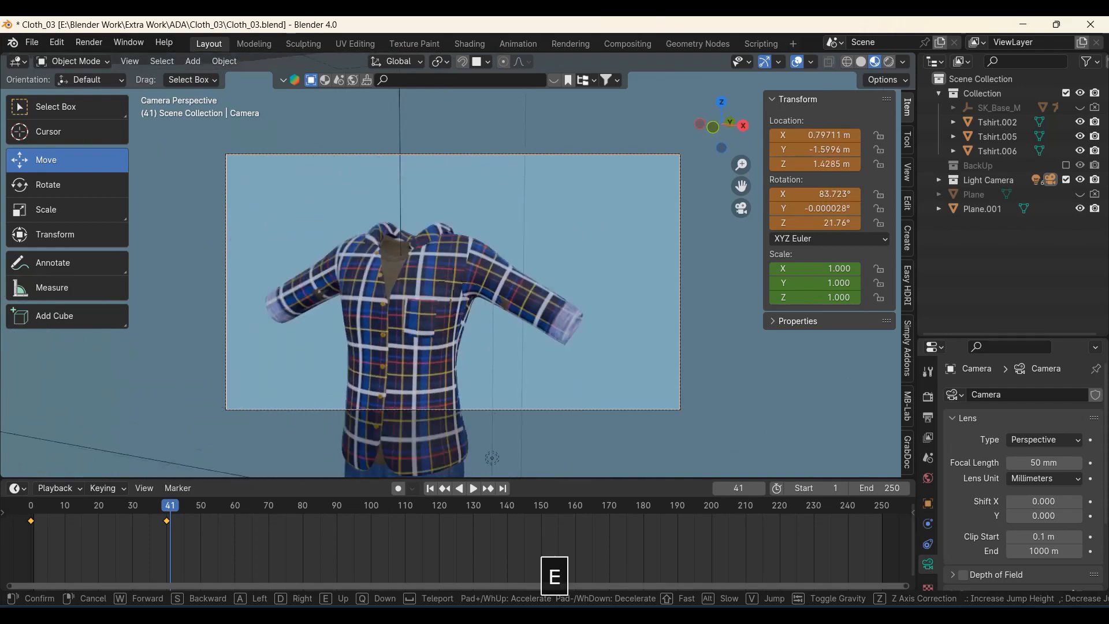
key(q)
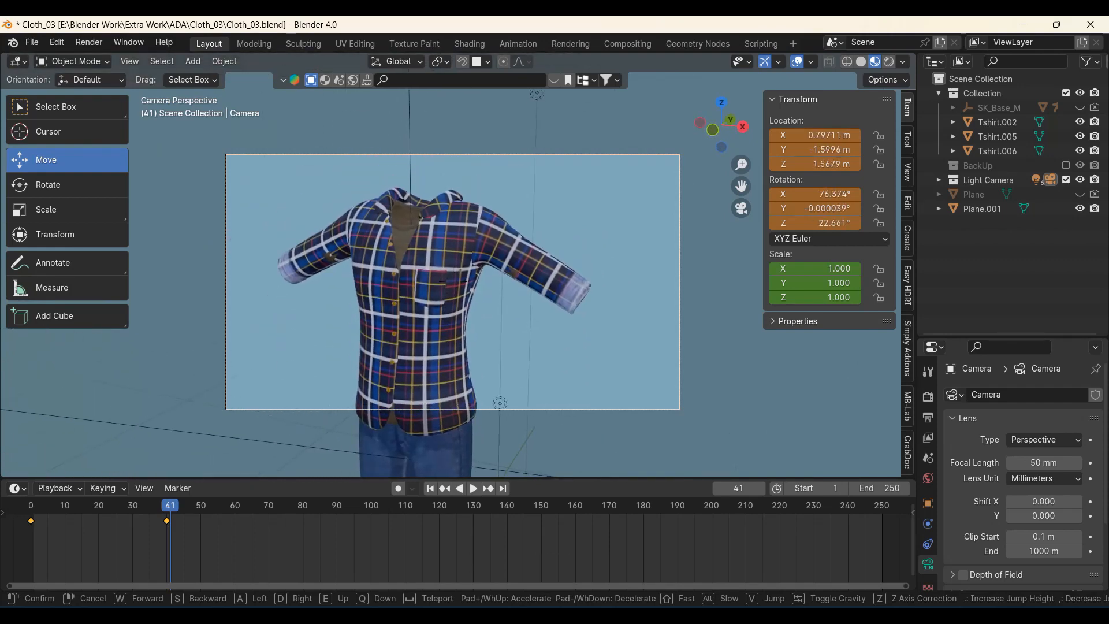
click(409, 385)
key(i)
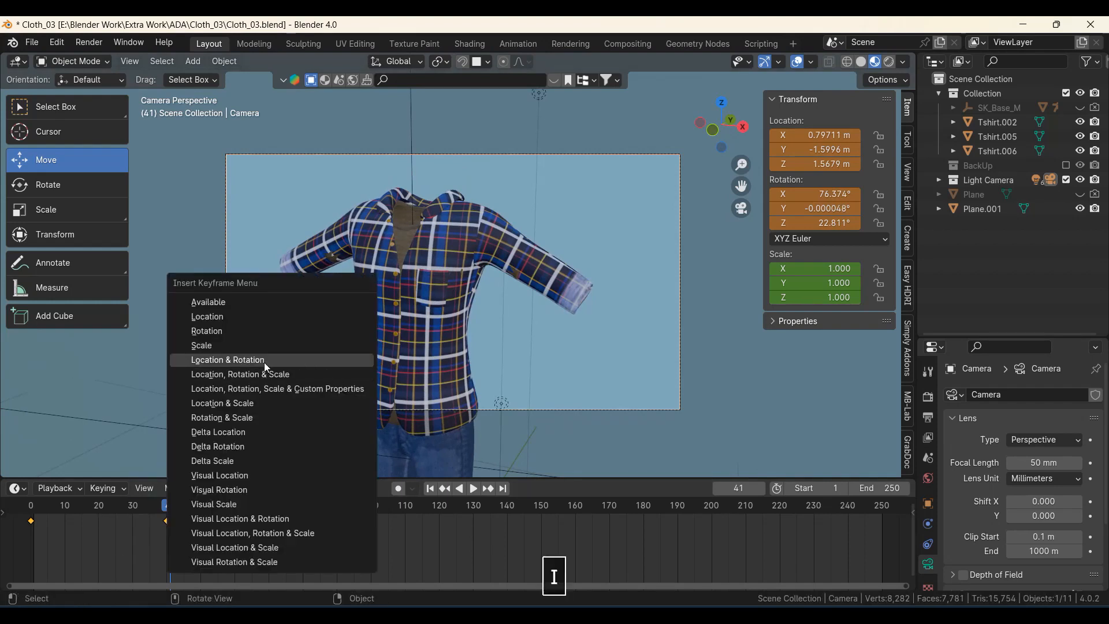
click(260, 374)
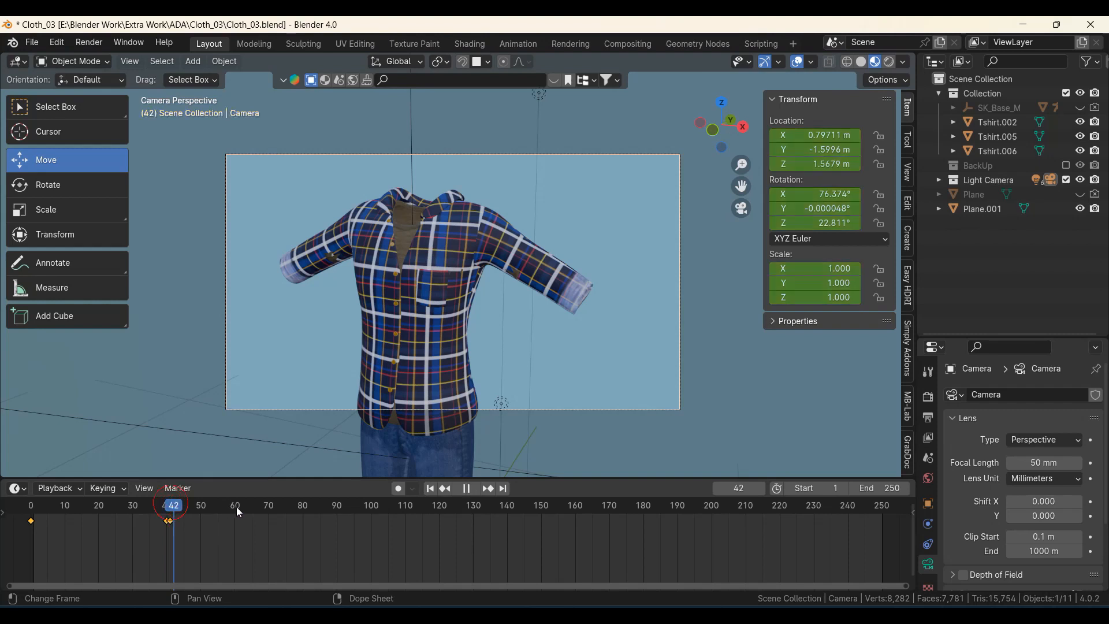
key(space)
key(shift+grave)
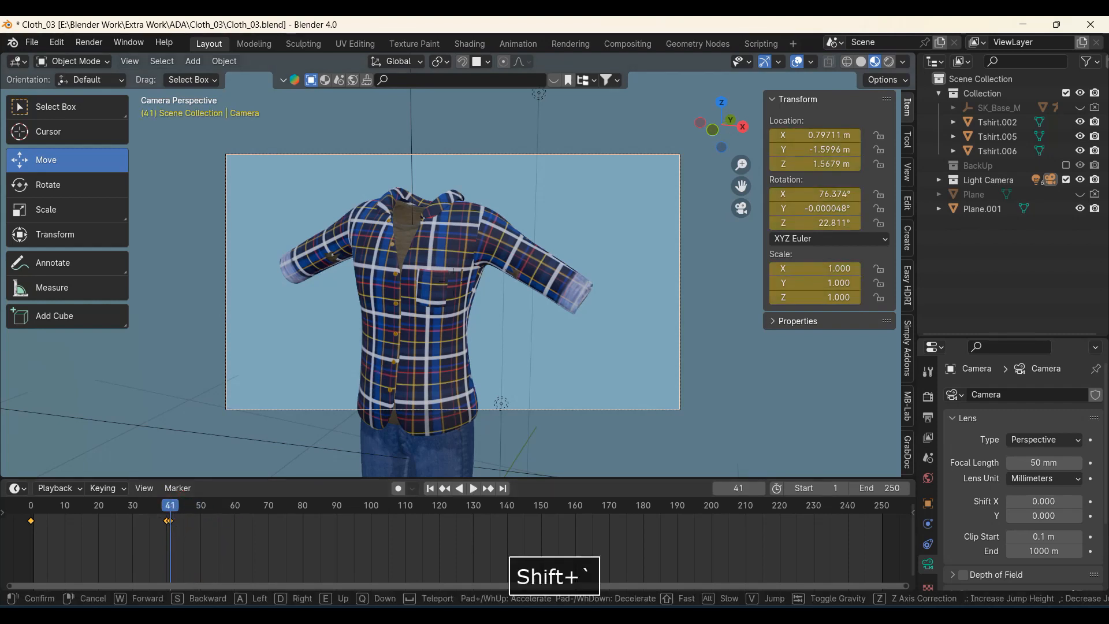
key(d)
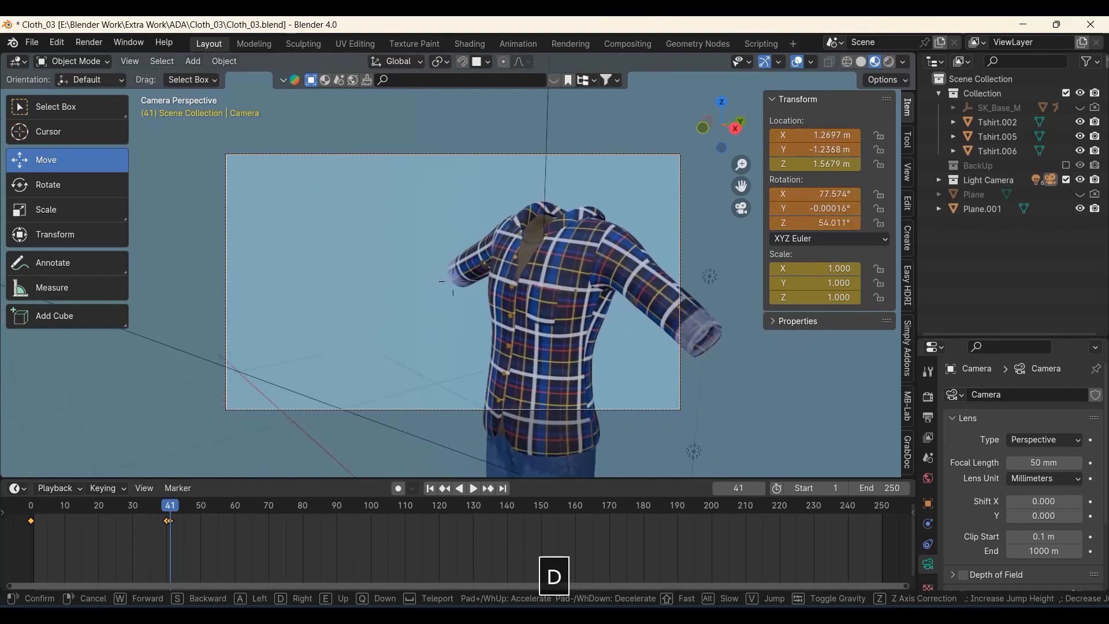
key(d)
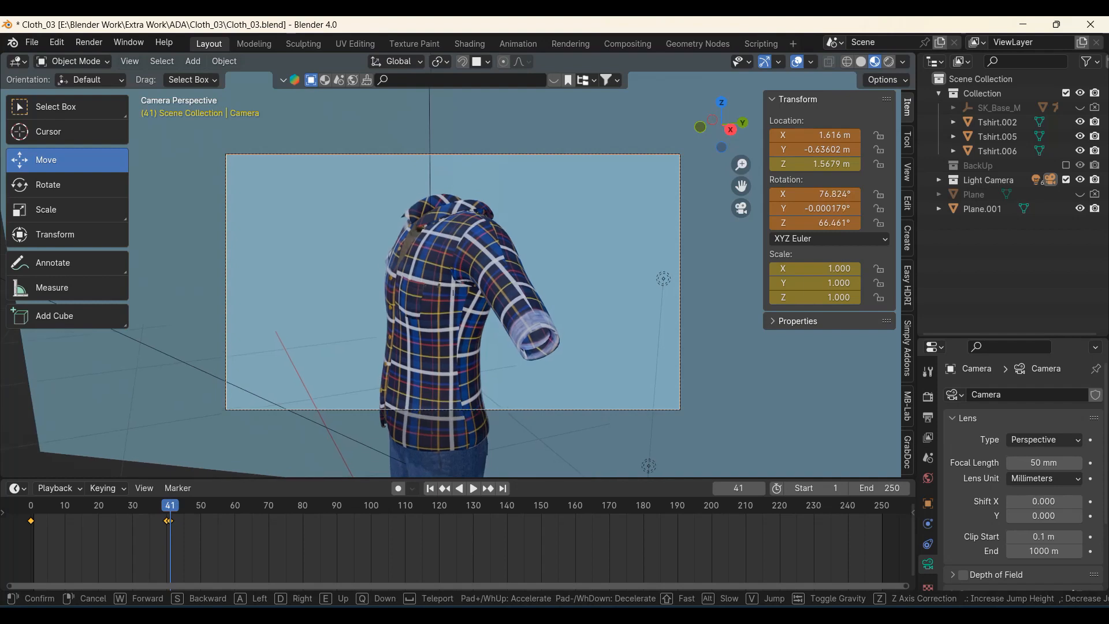
key(d)
key(a)
key(a)
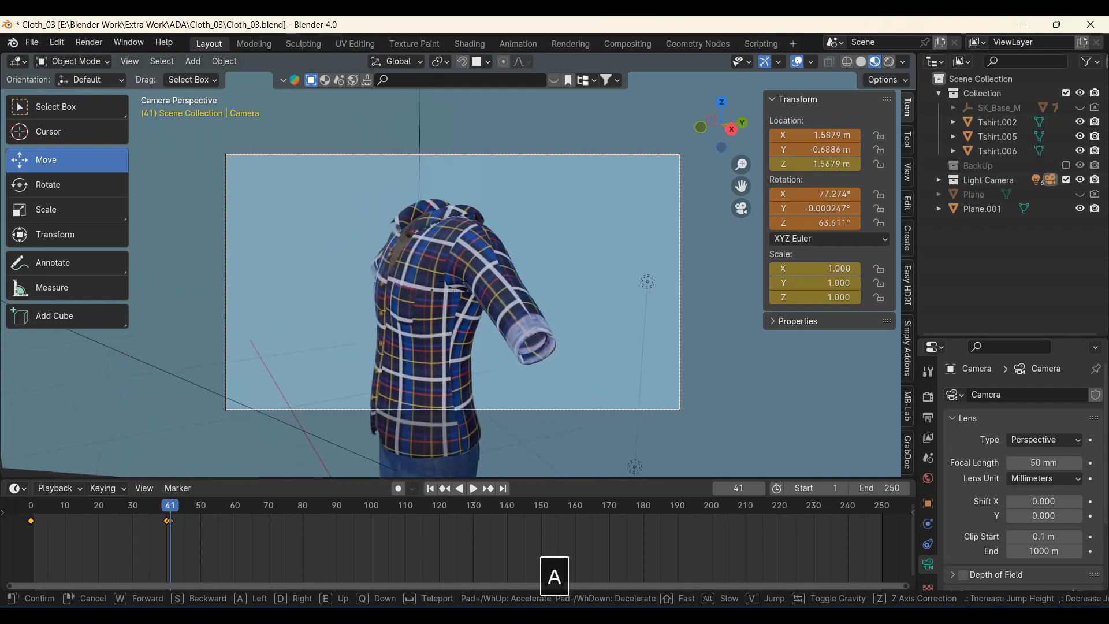
click(71, 592)
- Go to frame 80 and fly the camera around to the side of the plaid shirt, at about X 1.68 m, Y -0.70 m
drag(173, 509, 290, 527)
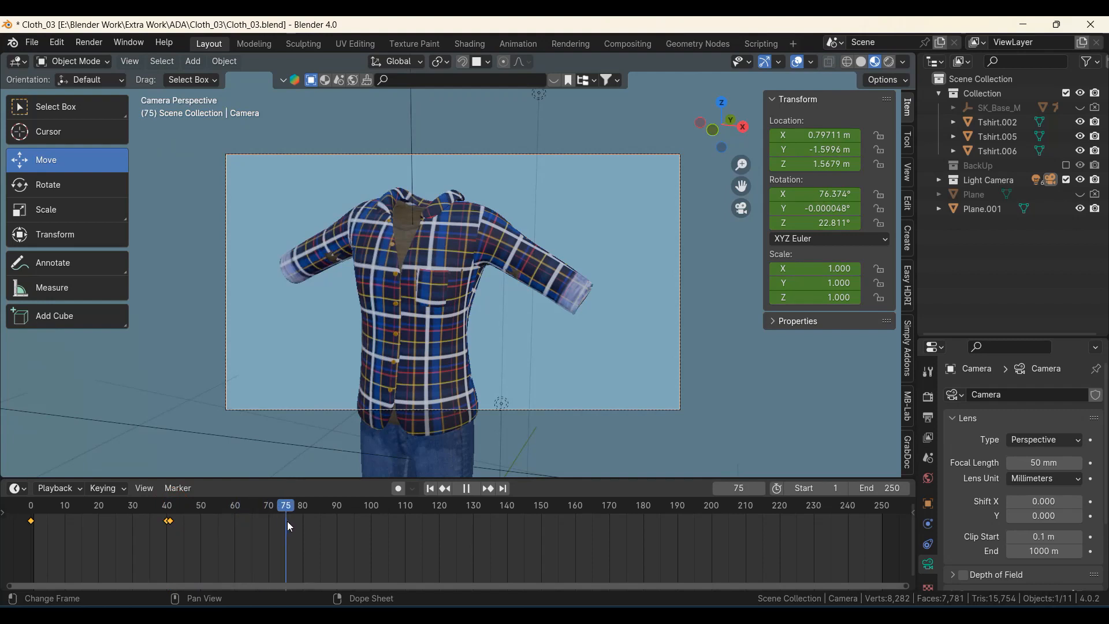
drag(290, 534, 302, 535)
key(shift+grave)
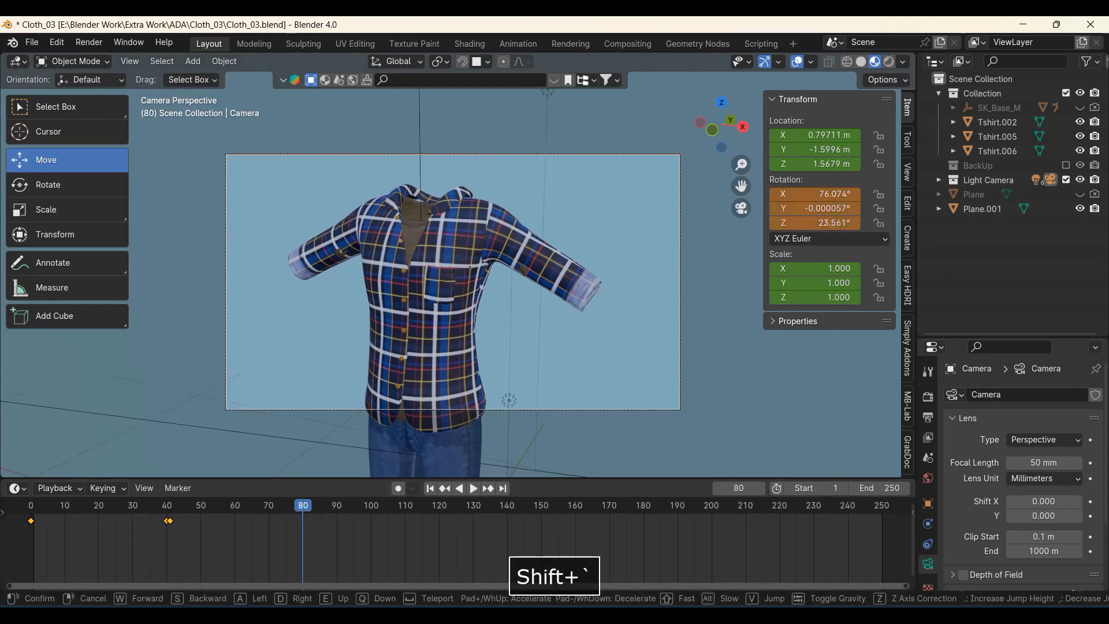
key(d)
key(d)
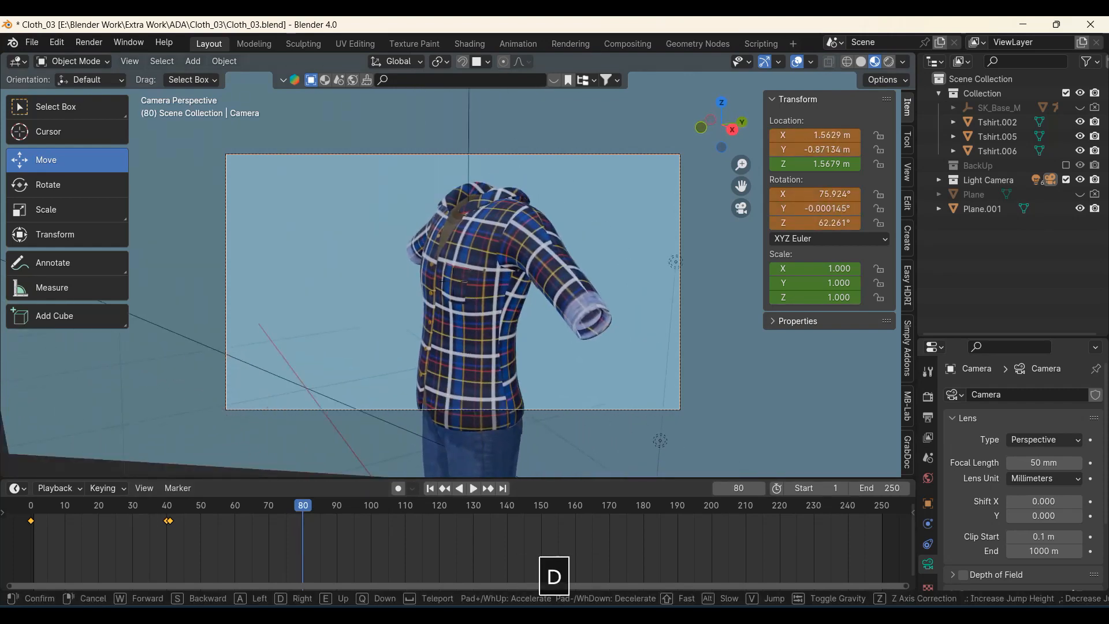
key(d)
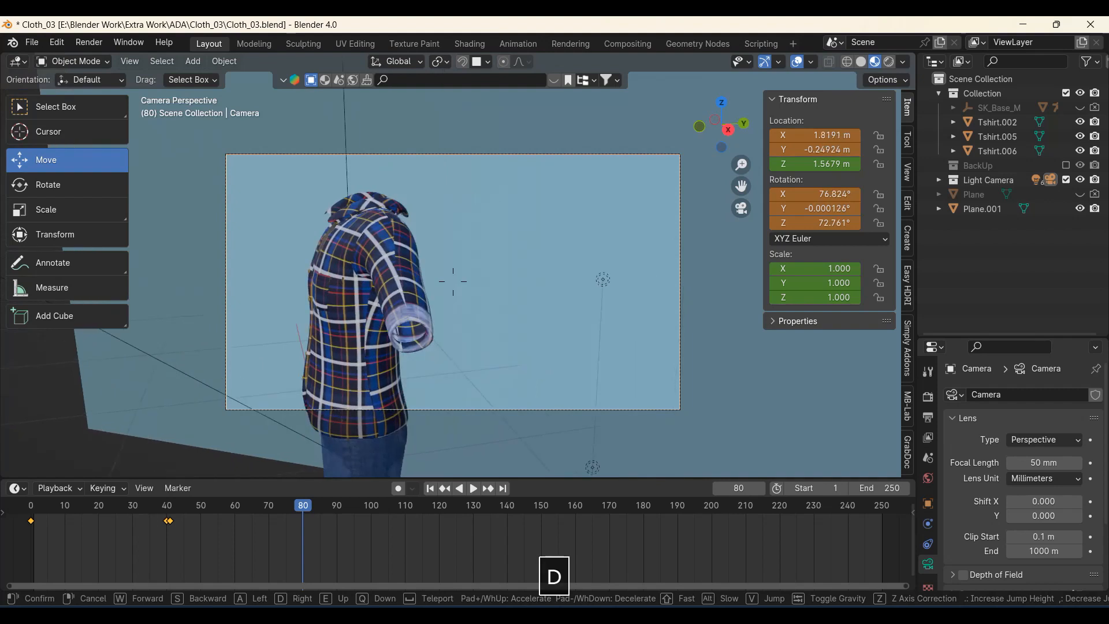
key(a)
key(d)
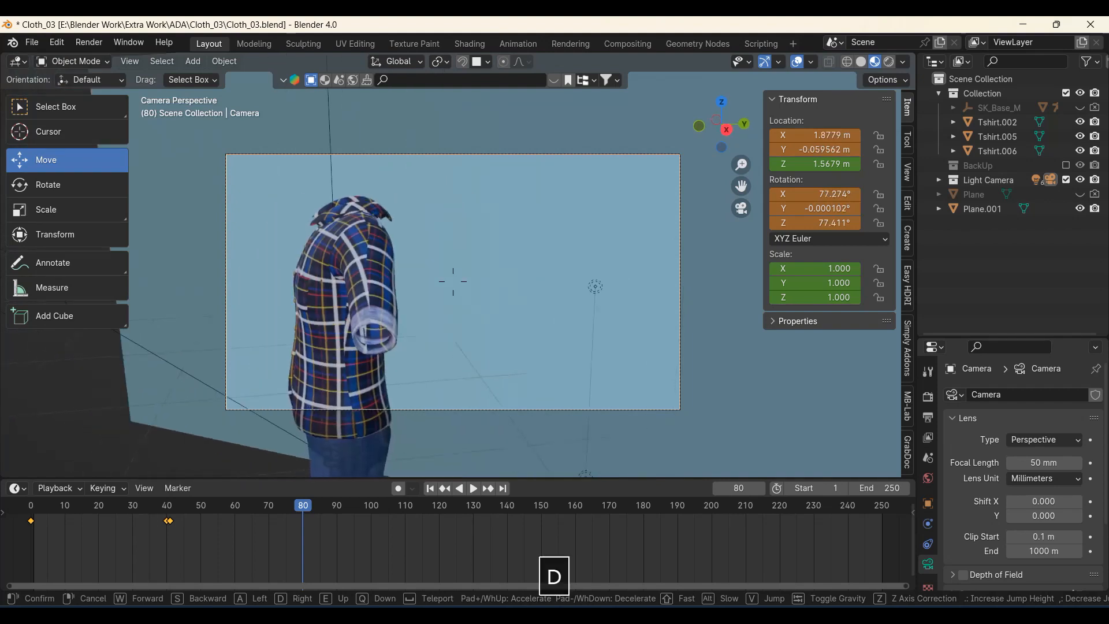
key(a)
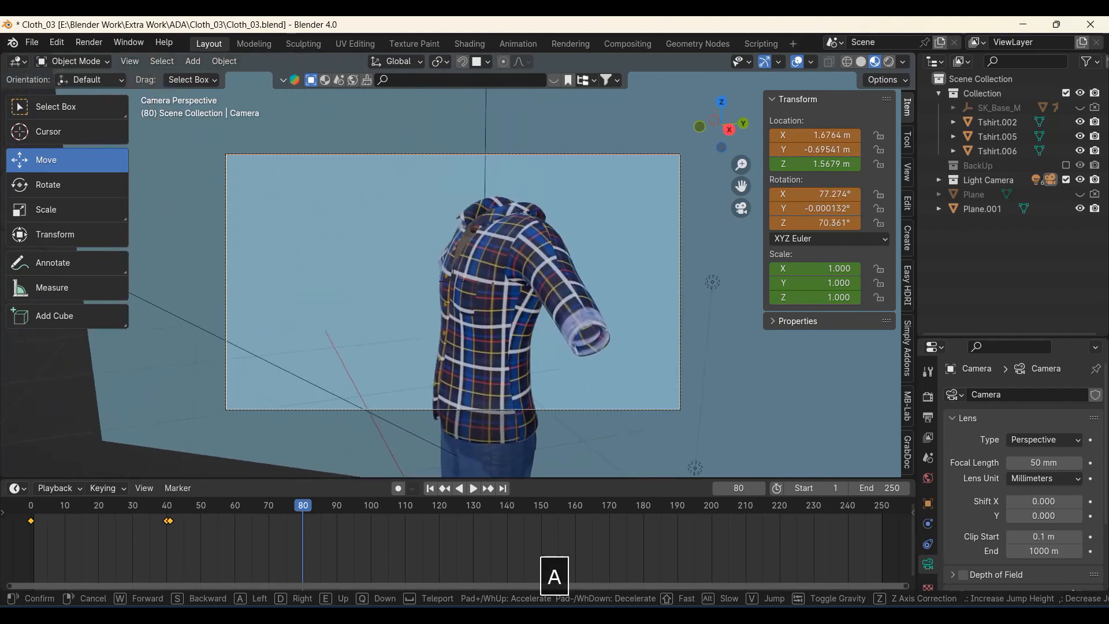
click(457, 360)
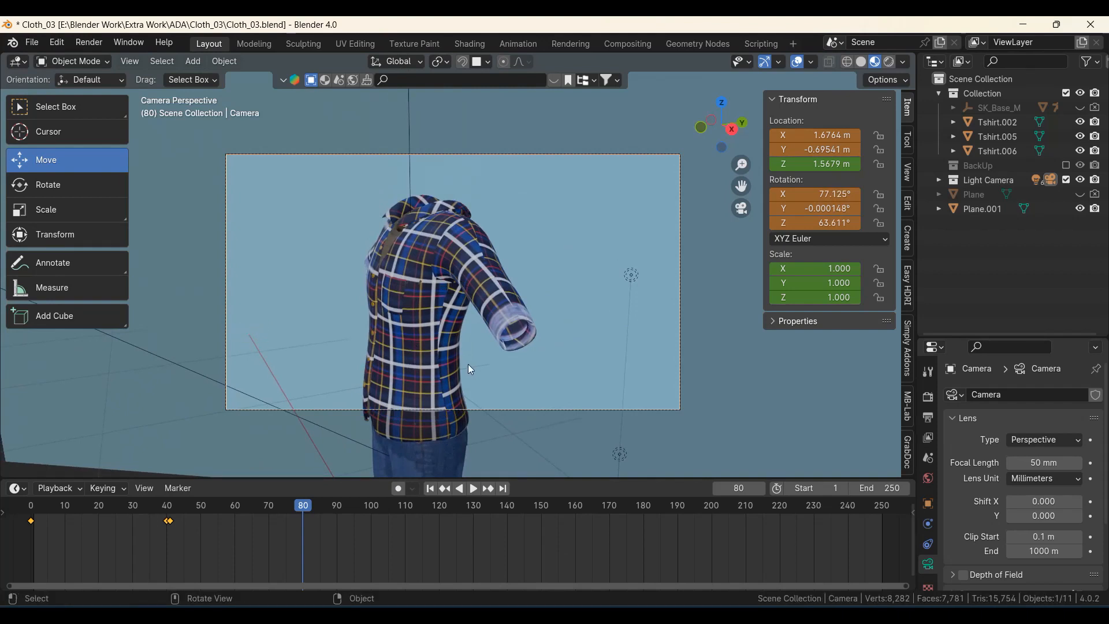
- Re-aim the camera so the shirt is centered in the frame, and insert a camera keyframe at frame 80
key(shift+grave)
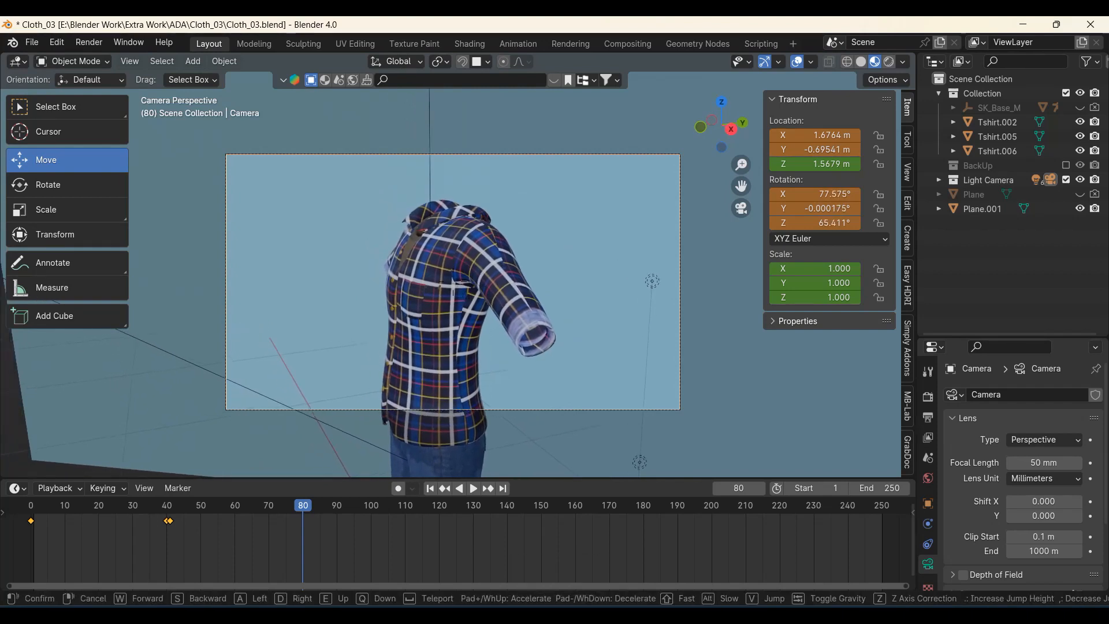
click(439, 279)
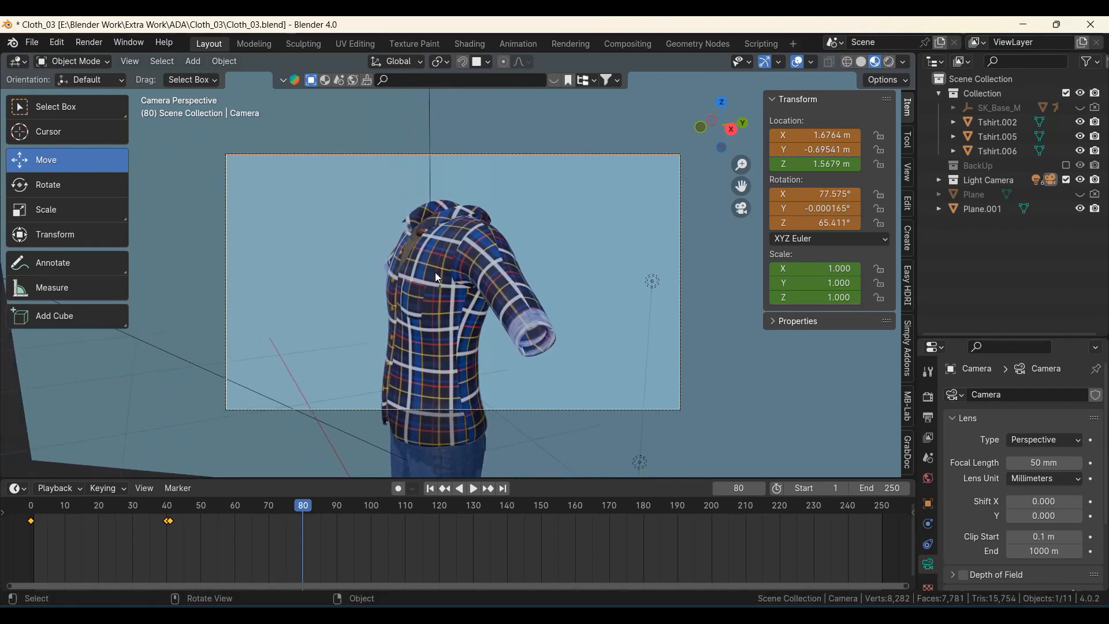
key(i)
click(463, 265)
- Play the camera animation from frame 0 to check the orbit around the shirt
drag(305, 505, 31, 504)
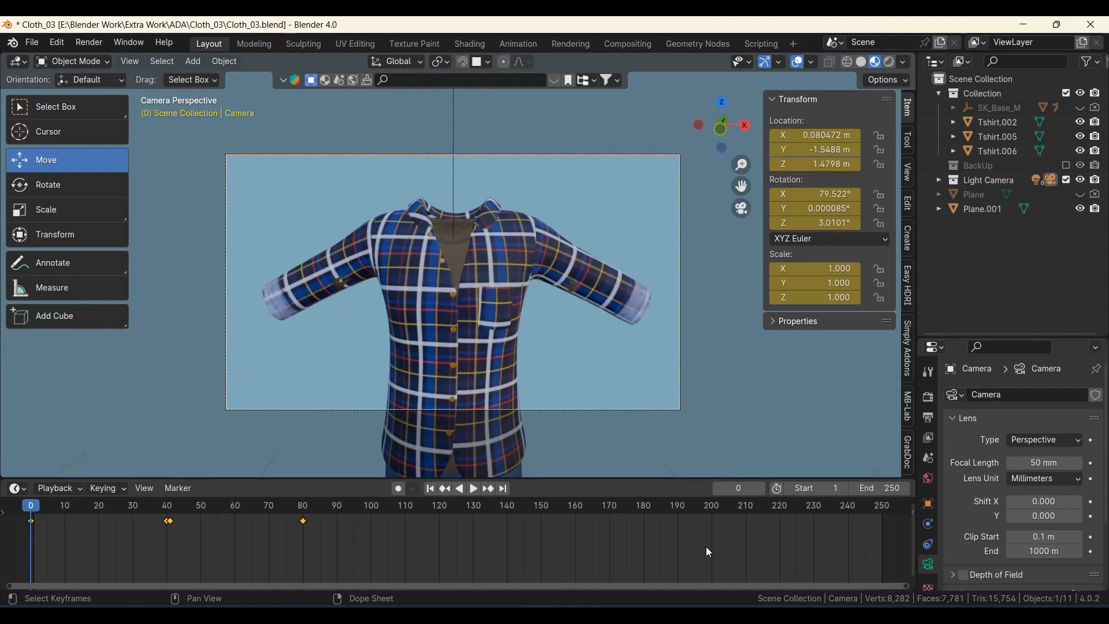
click(477, 492)
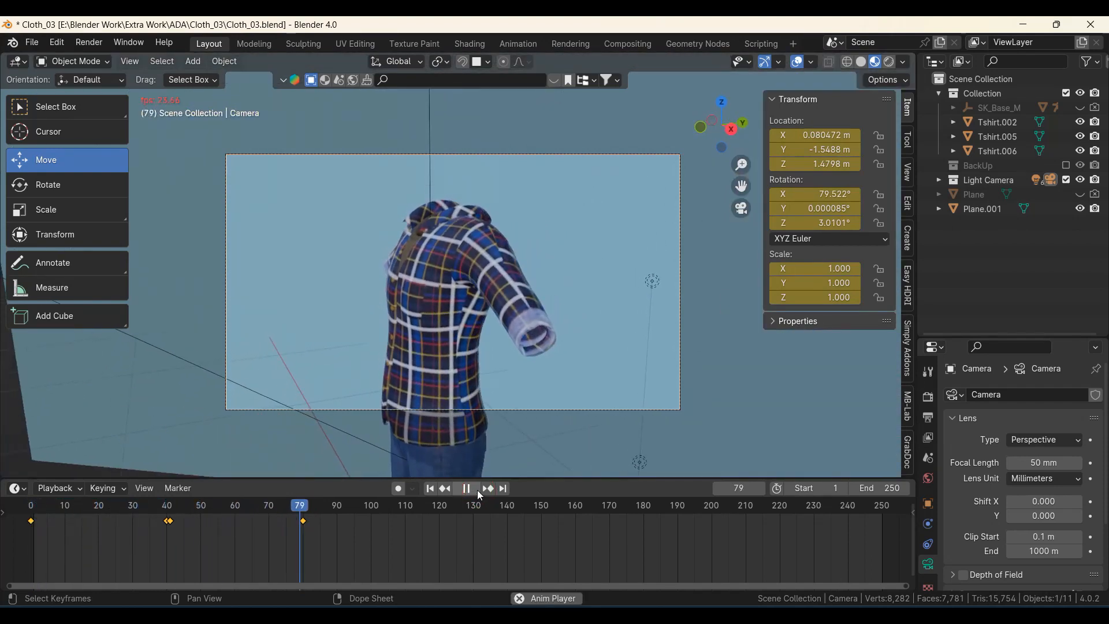
- Go to frame 81 and fly the camera back and down to frame the jeans from an angled front view
drag(372, 527, 305, 525)
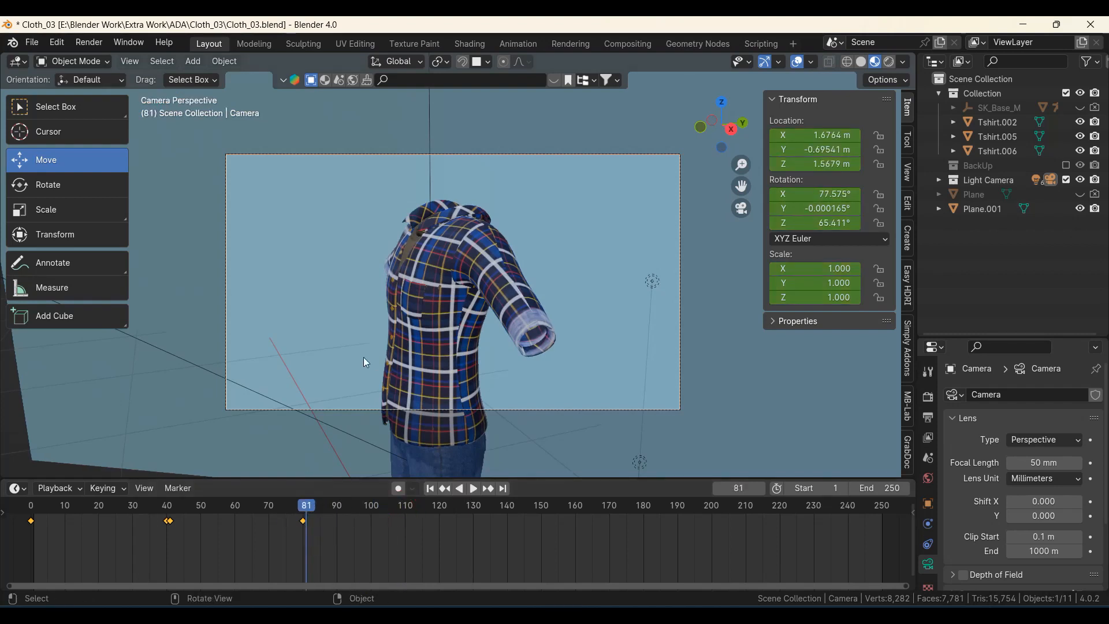
key(shift+grave)
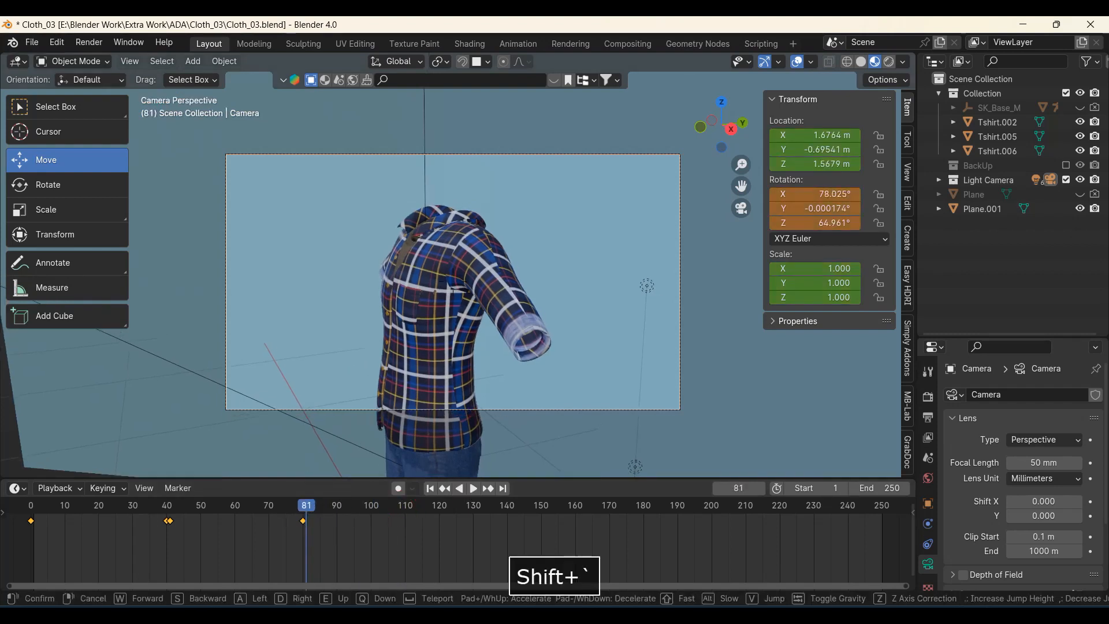
key(s)
key(q)
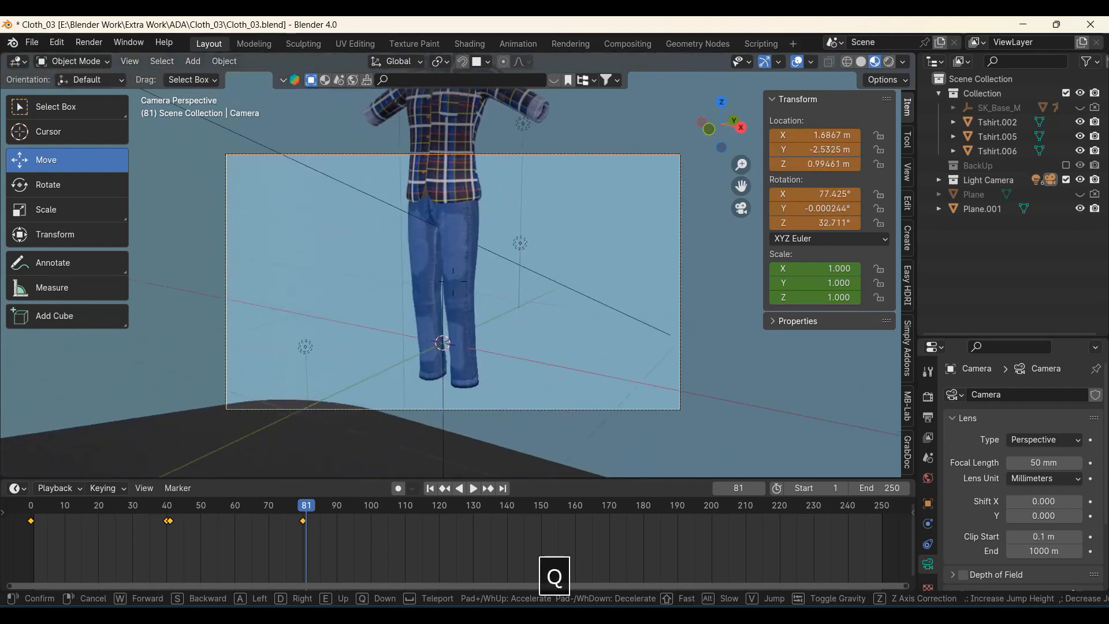
key(w)
key(a)
key(s)
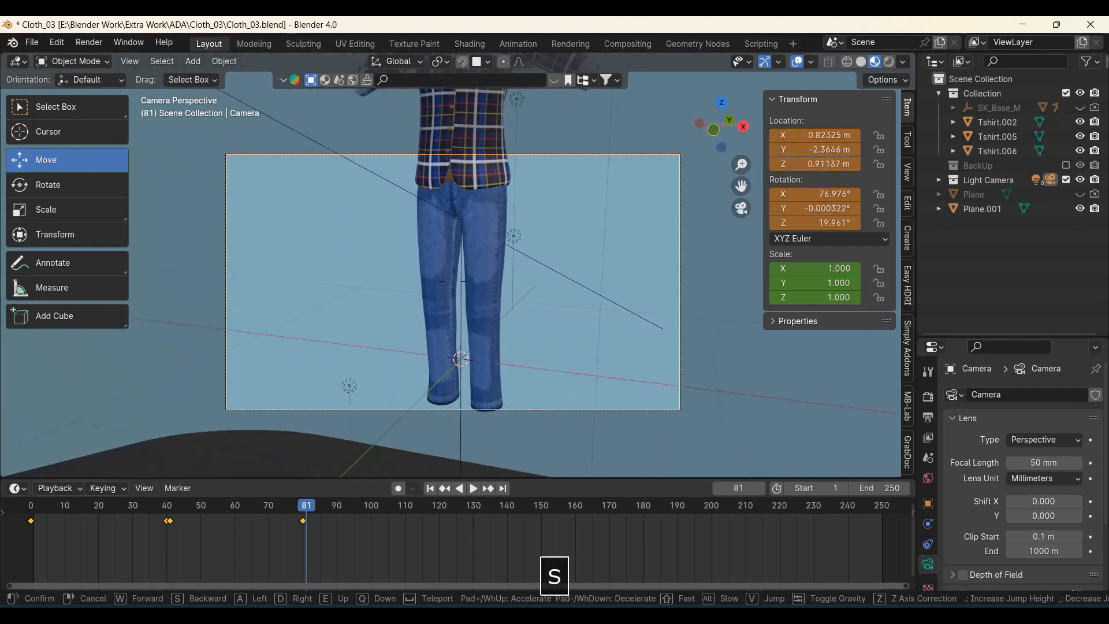
click(320, 289)
- Move the plaid shirt and its inner shirt together up about 0.13 m along Z, clear of the jeans' waistband
scroll(358, 291, up, 2)
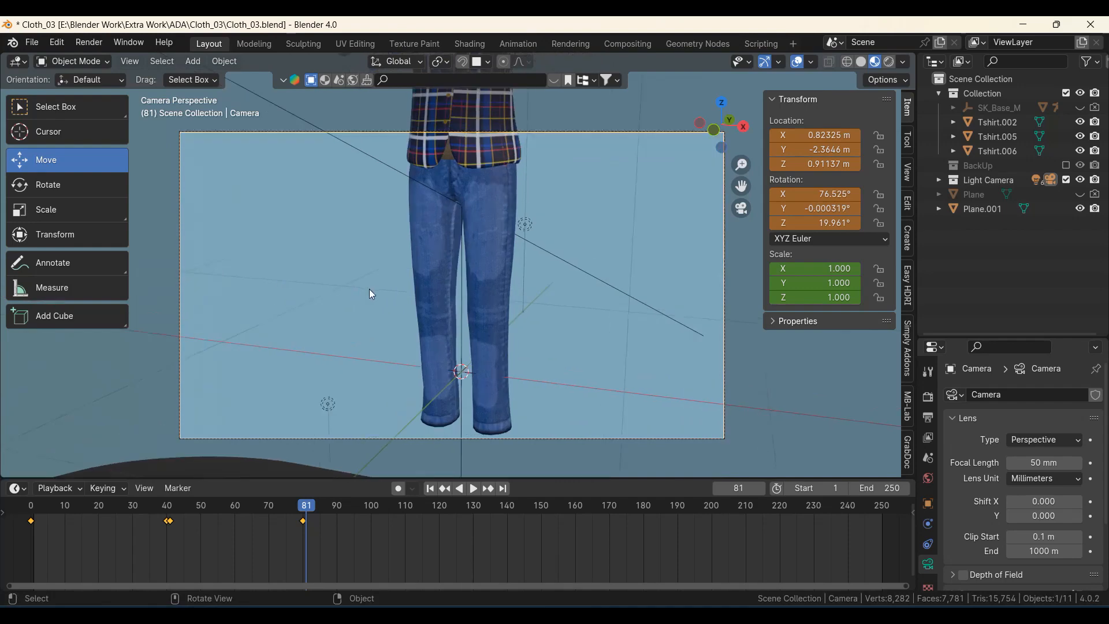
shift+middle_drag(439, 230, 404, 320)
scroll(404, 320, up, 1)
shift+middle_drag(428, 269, 422, 375)
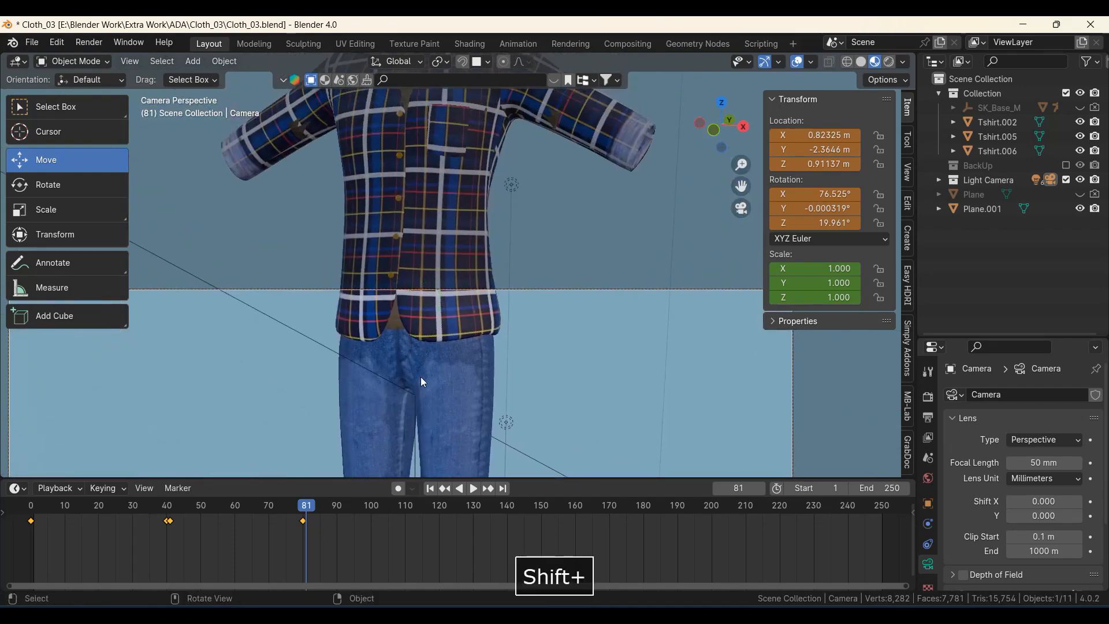
scroll(422, 376, up, 1)
click(420, 280)
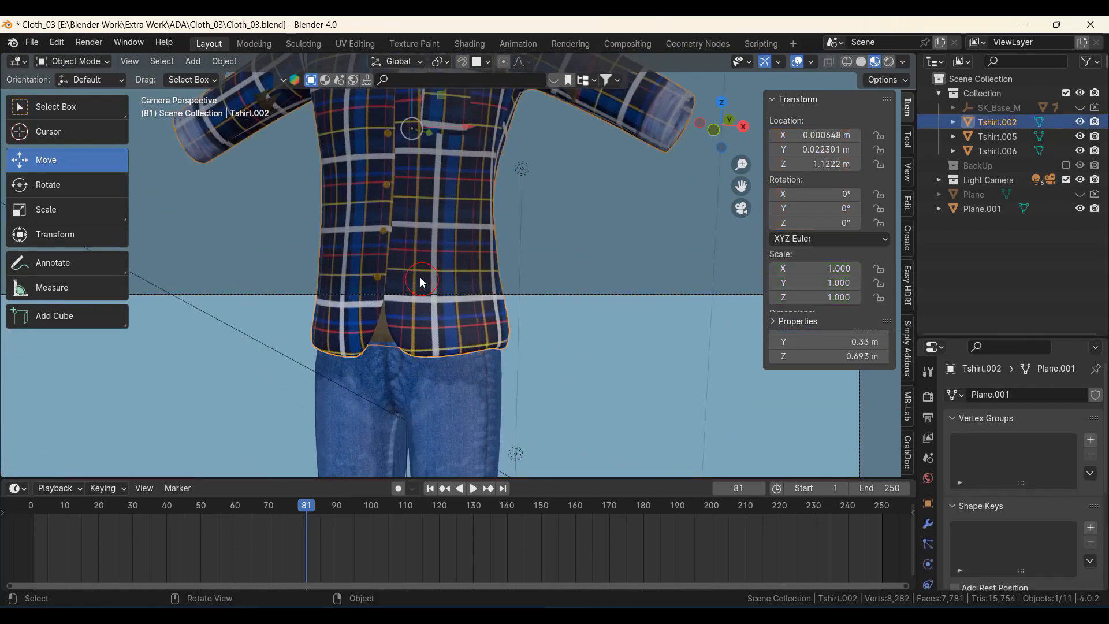
shift+click(380, 332)
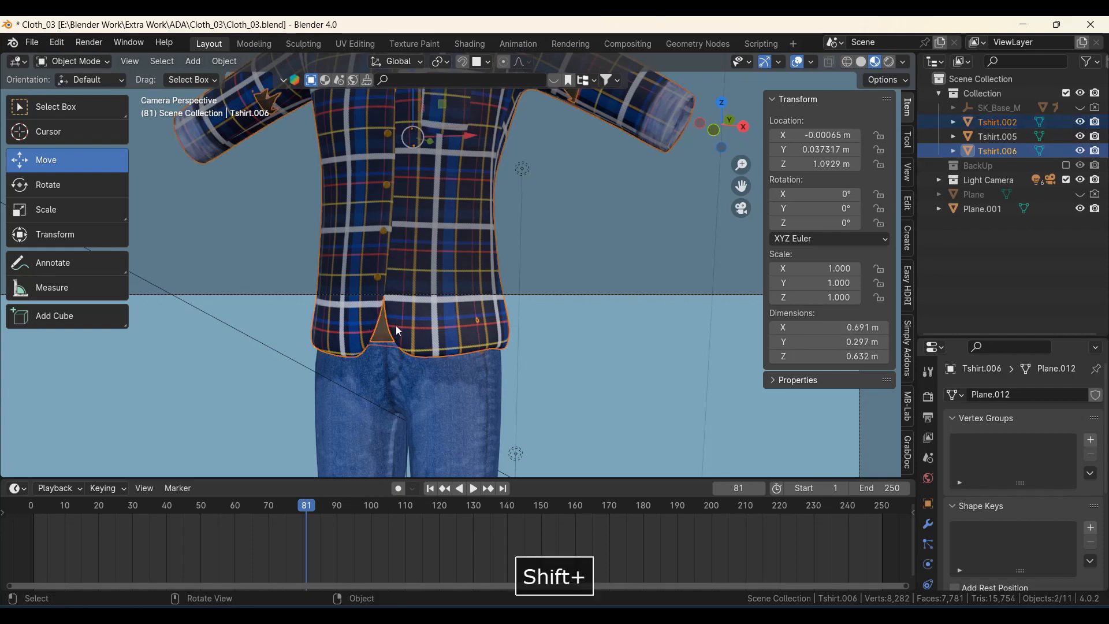
key(g)
key(z)
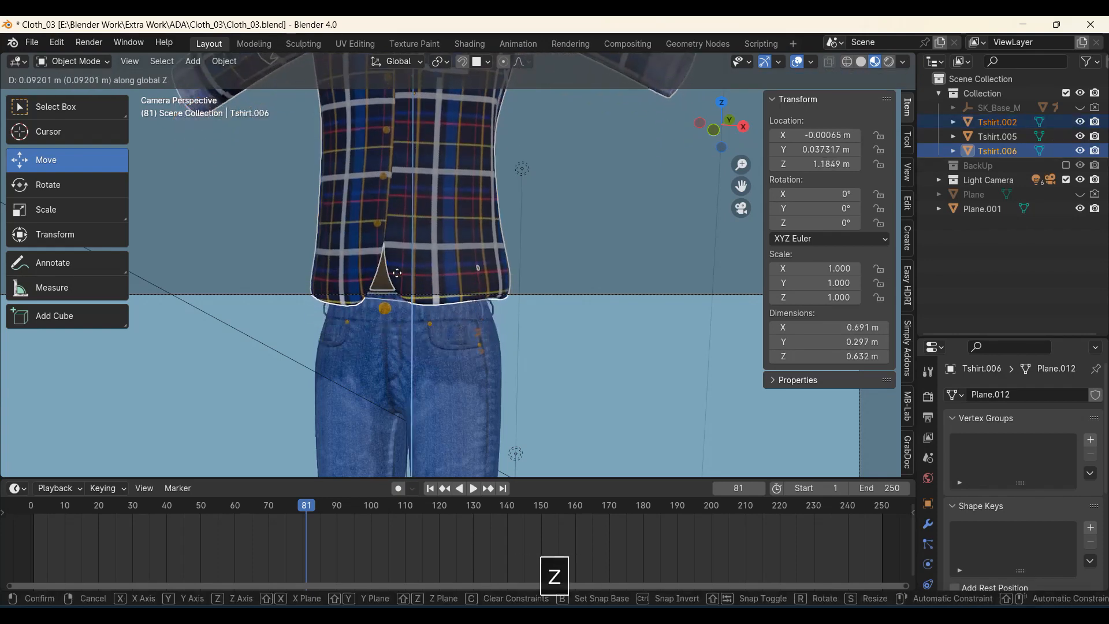
click(402, 250)
scroll(397, 337, up, 2)
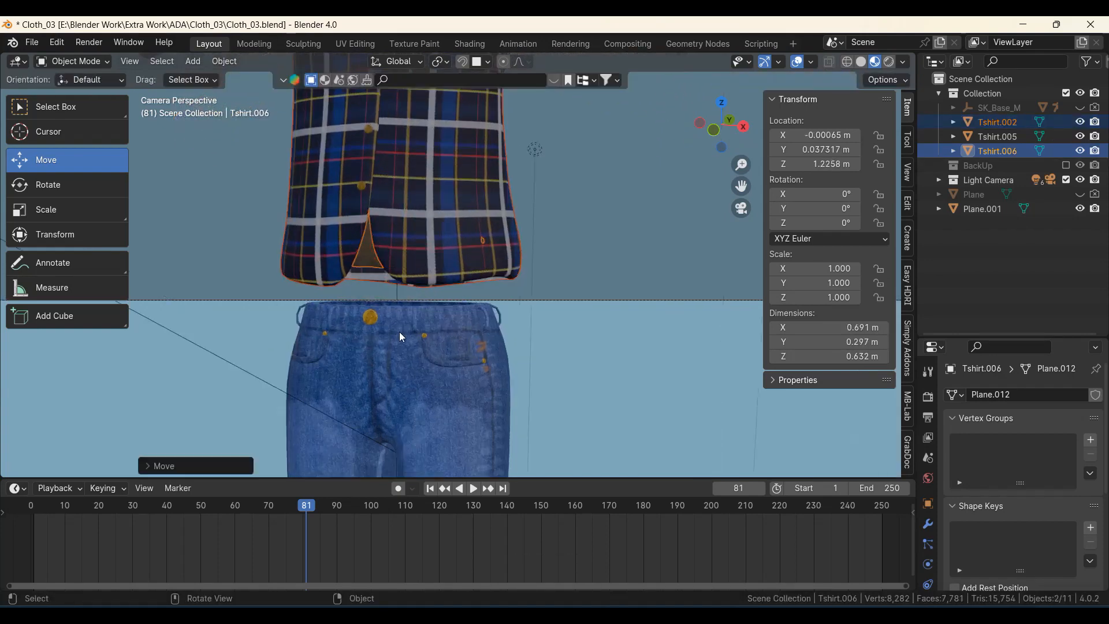
- Undo the upward move of the plaid shirt and its inner shirt
scroll(396, 365, down, 1)
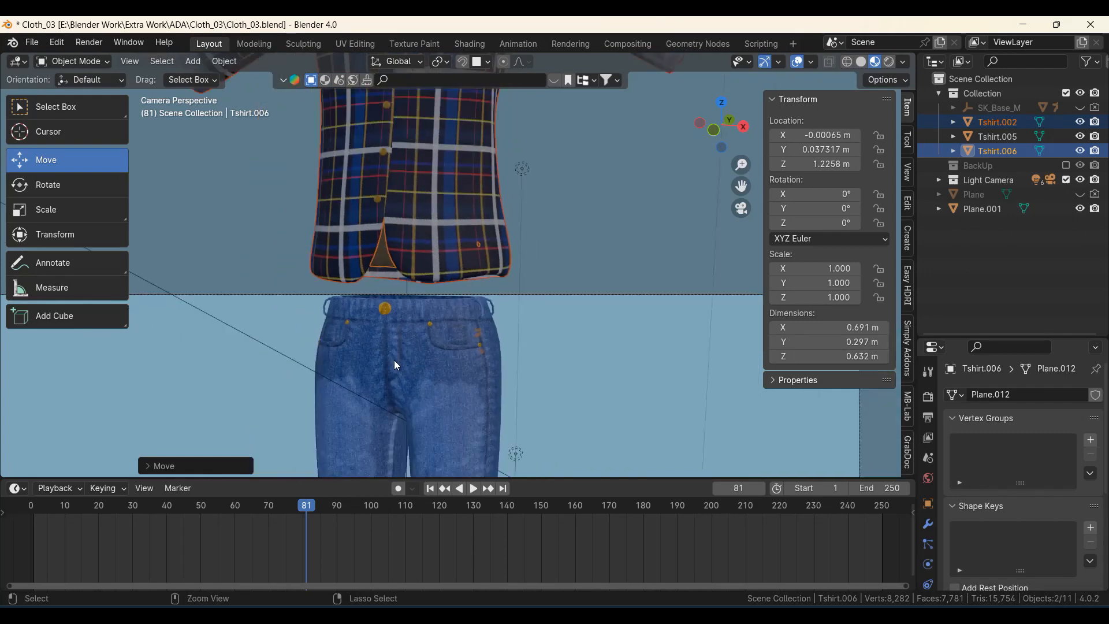
key(ctrl+z)
scroll(394, 359, down, 3)
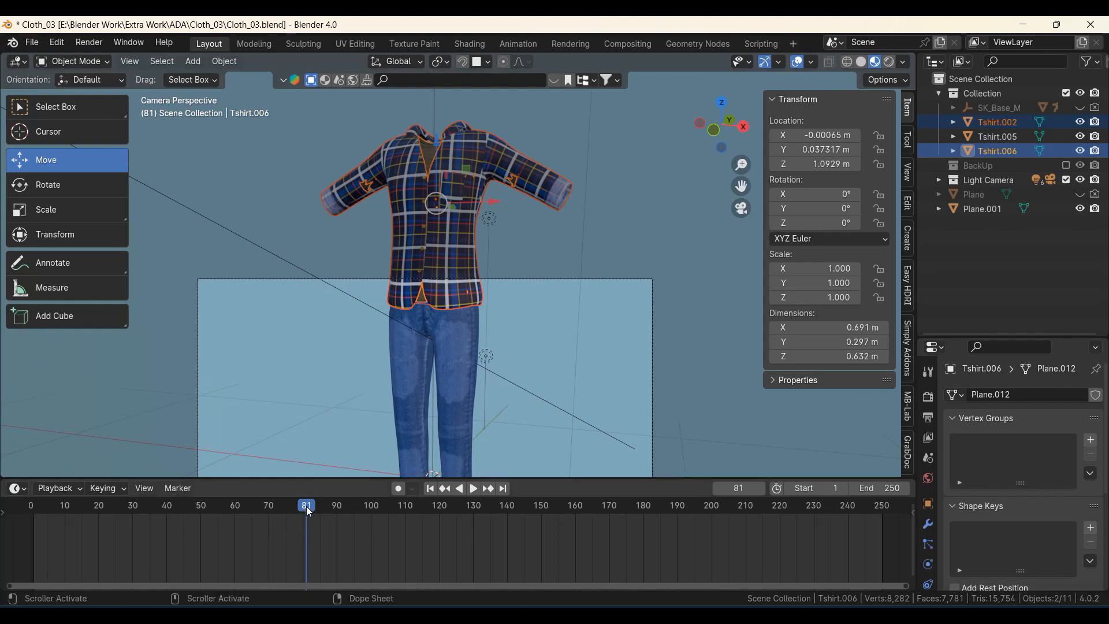
- Go to frame 80 and insert a Location, Rotation & Scale keyframe for the plaid shirt and its inner shirt
key(space)
key(space)
key(i)
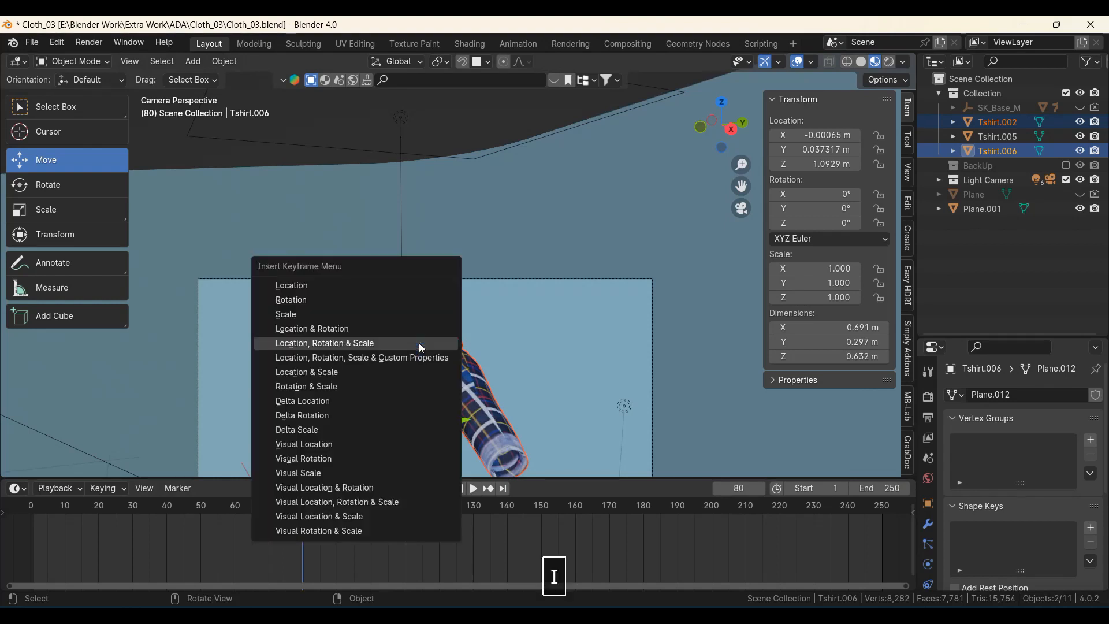
click(419, 345)
- At frame 81, raise both shirts about 0.14 m along Z and insert a Location, Rotation & Scale keyframe for them
shift+middle_drag(379, 382, 416, 196)
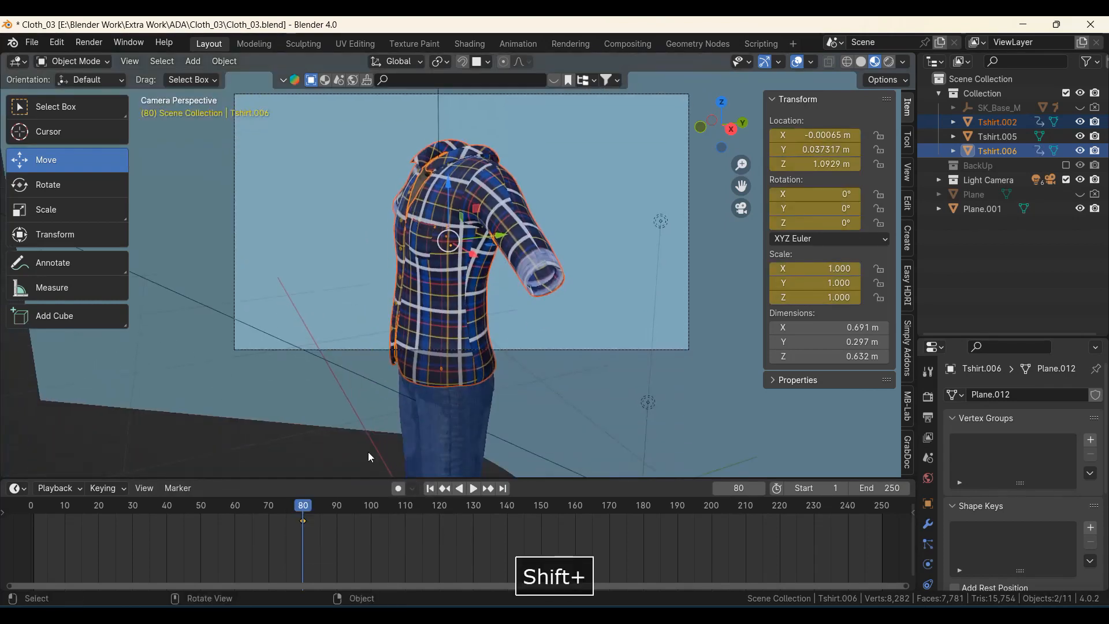
key(space)
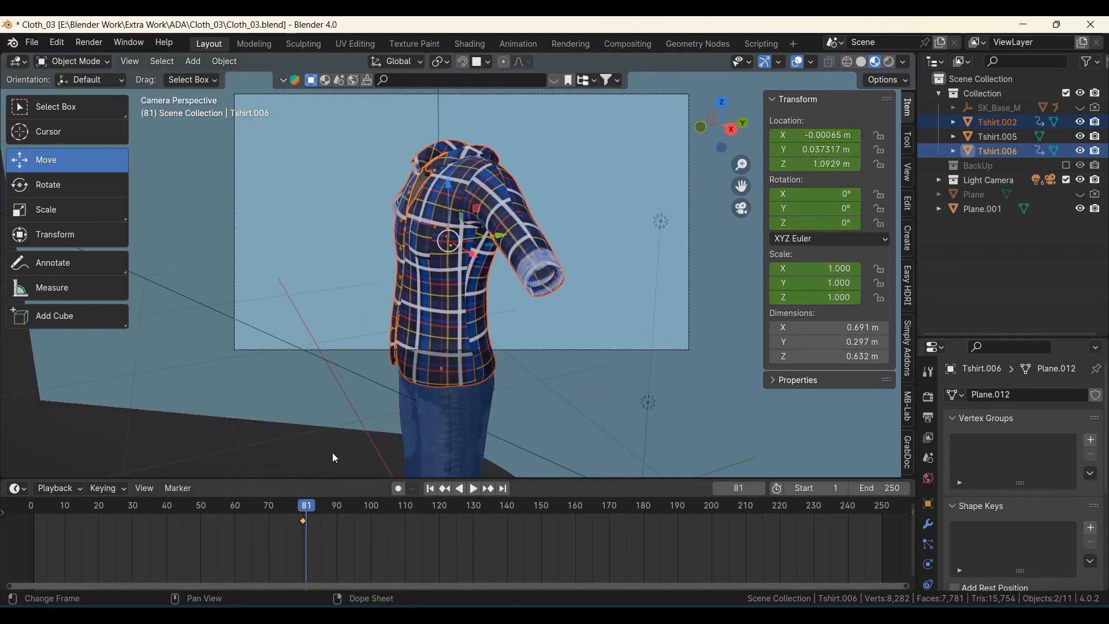
drag(445, 184, 445, 134)
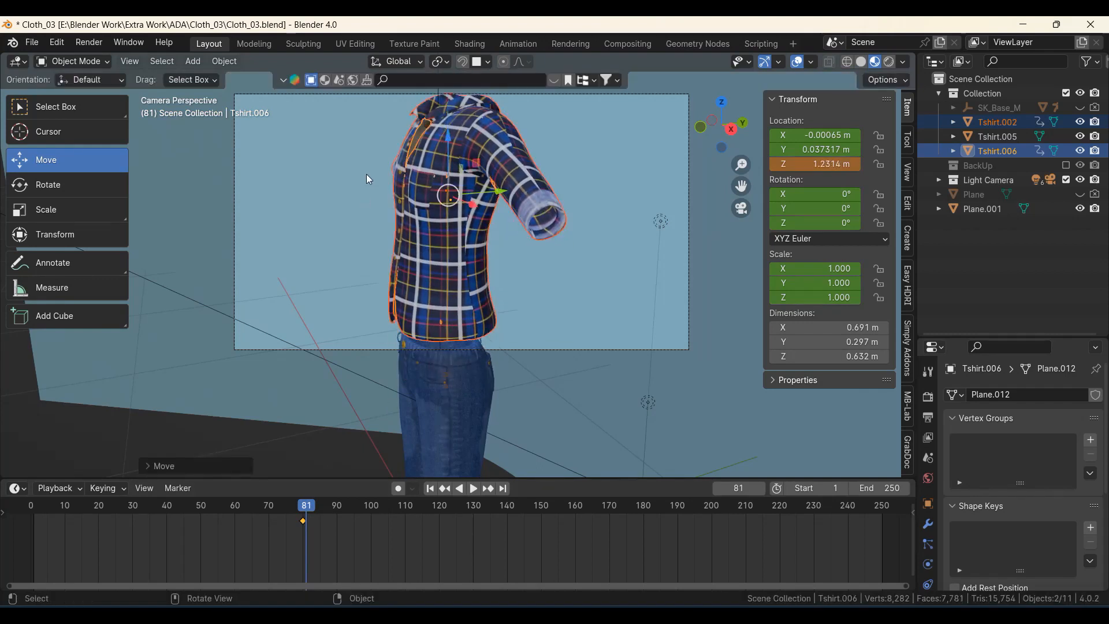
key(i)
click(366, 175)
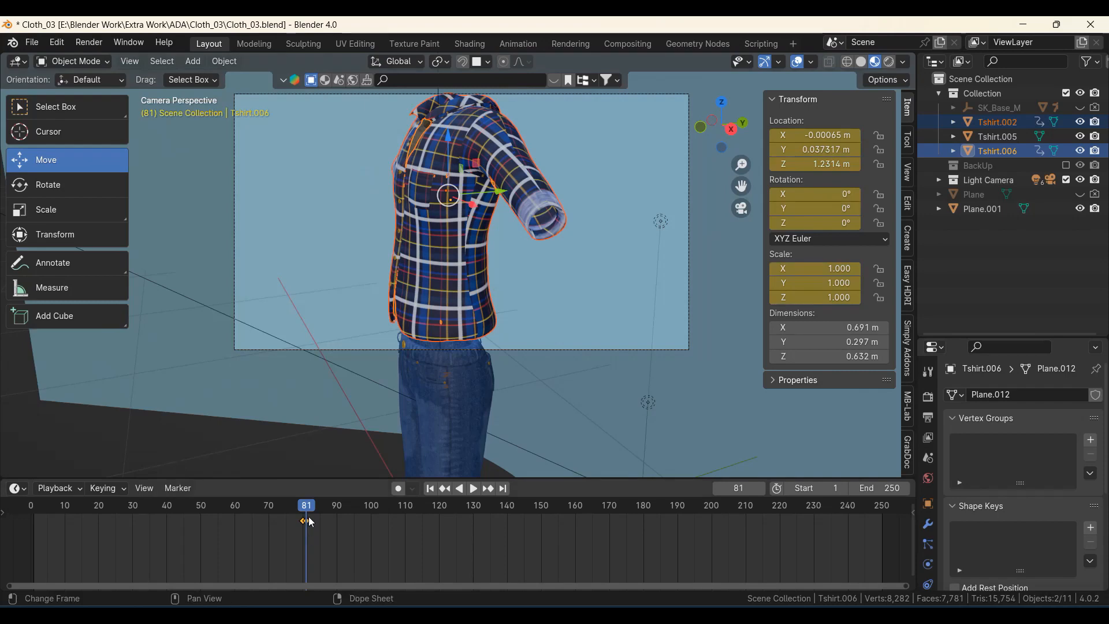
- Select the camera and, at frame 81, fly it down and back to frame the full jeans from an angled front view
drag(310, 521, 31, 531)
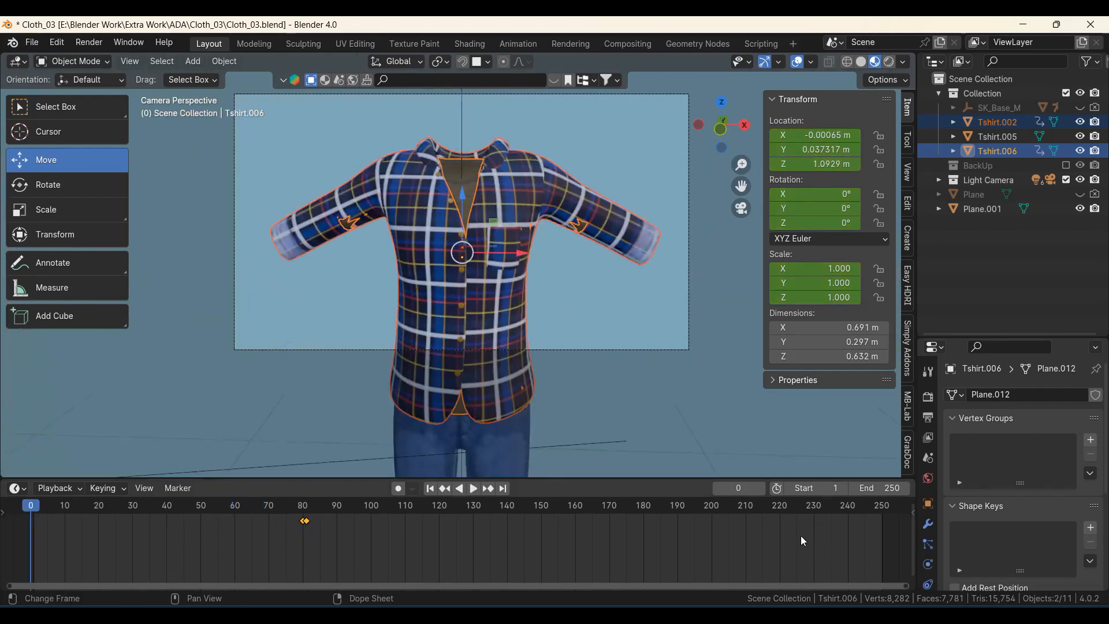
click(266, 350)
drag(36, 512, 308, 544)
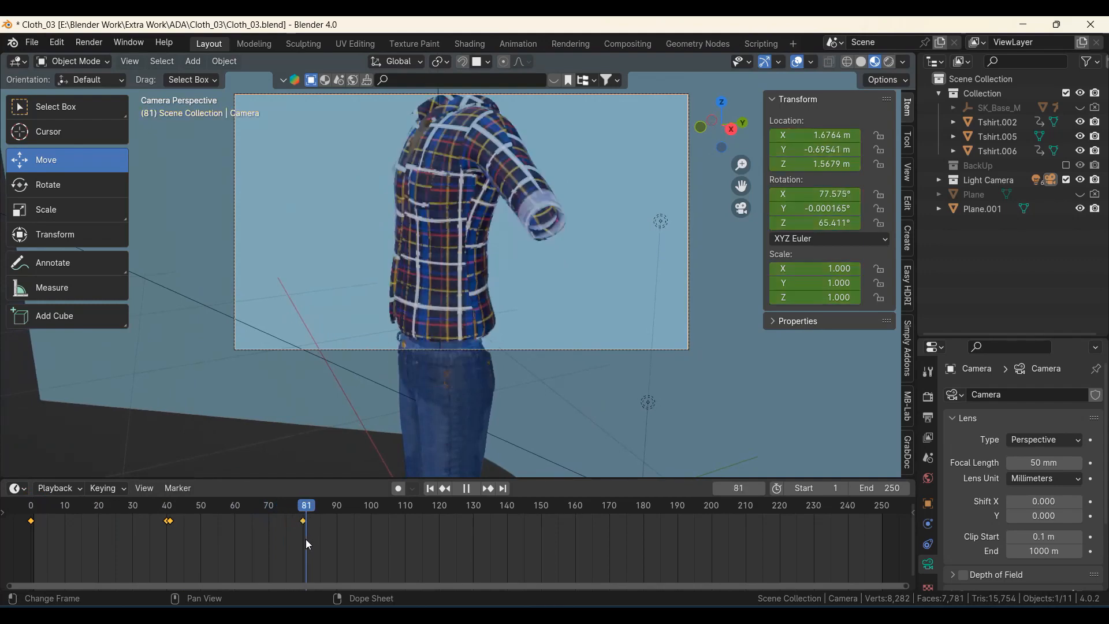
key(shift+grave)
key(w)
key(q)
key(a)
key(s)
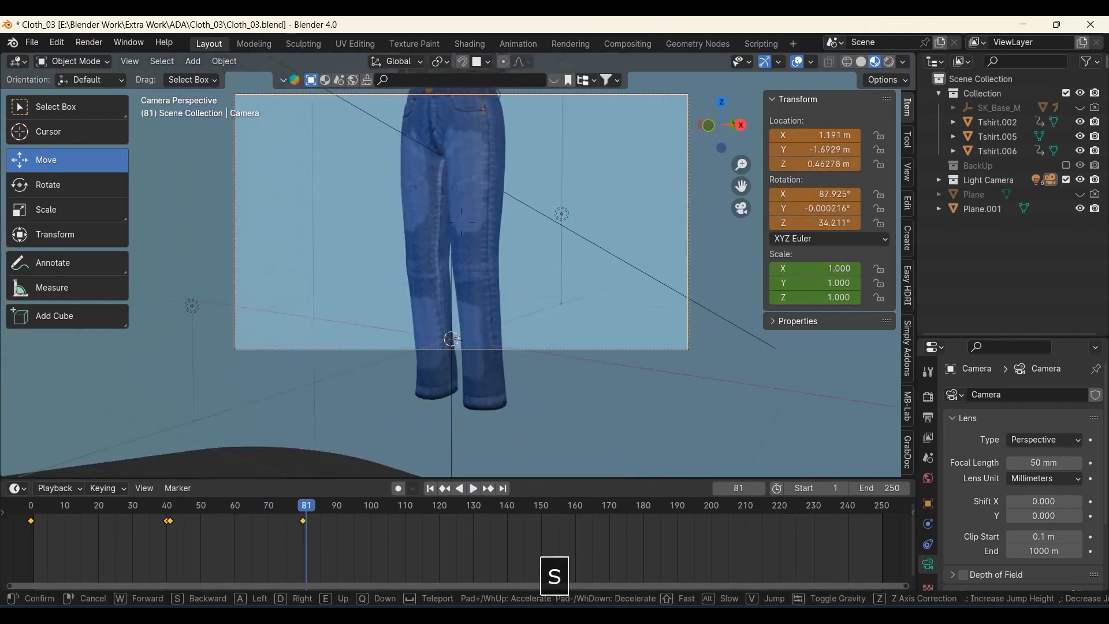
key(e)
key(s)
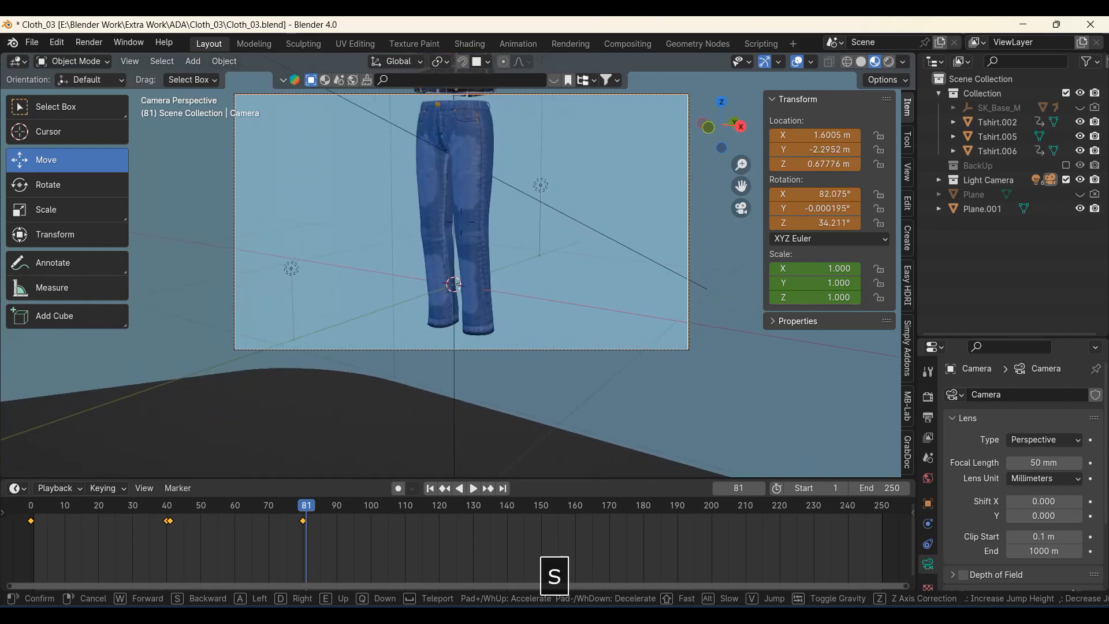
click(523, 366)
- Insert a Location, Rotation & Scale keyframe for the camera at frame 81
shift+middle_drag(452, 292, 458, 339)
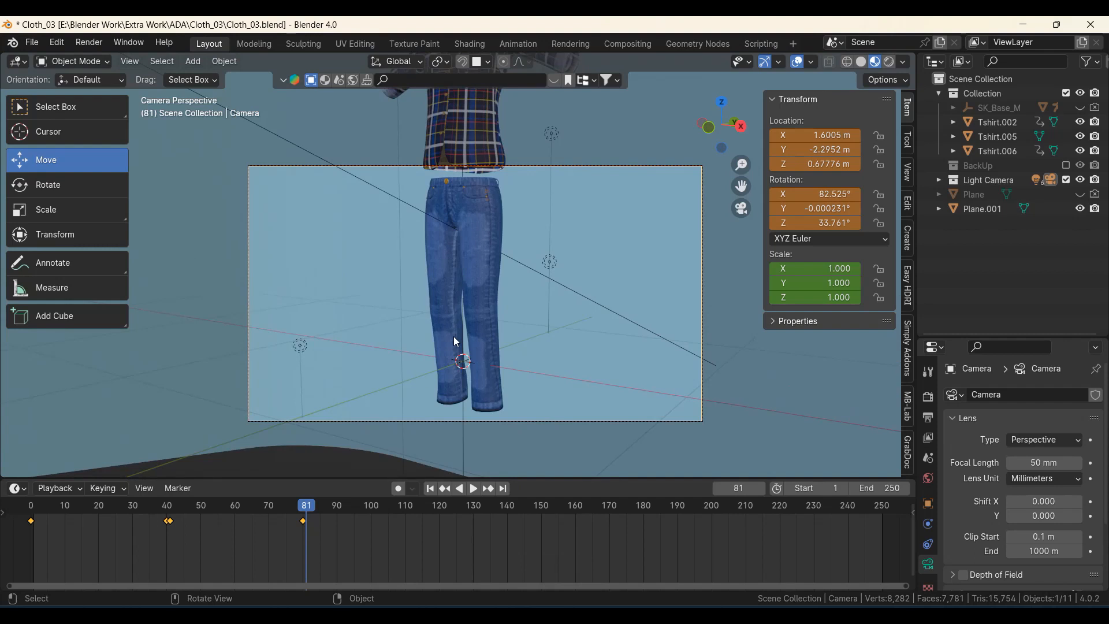
key(i)
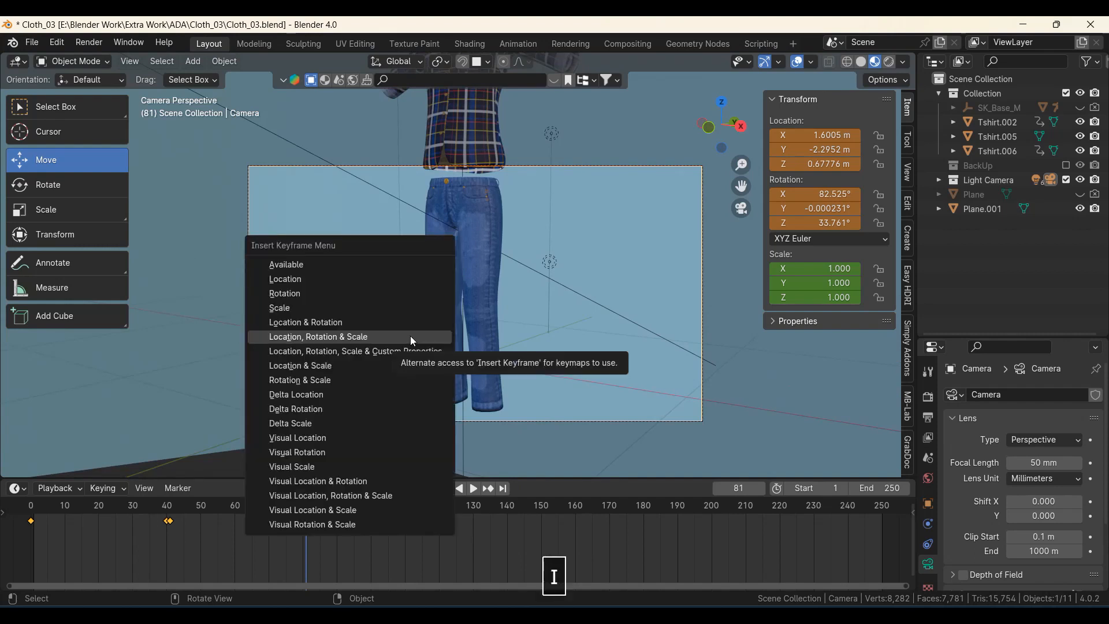
click(411, 335)
- Go to frame 120 and fly the camera around to the side of the jeans, closer and at waist height
drag(316, 520, 438, 526)
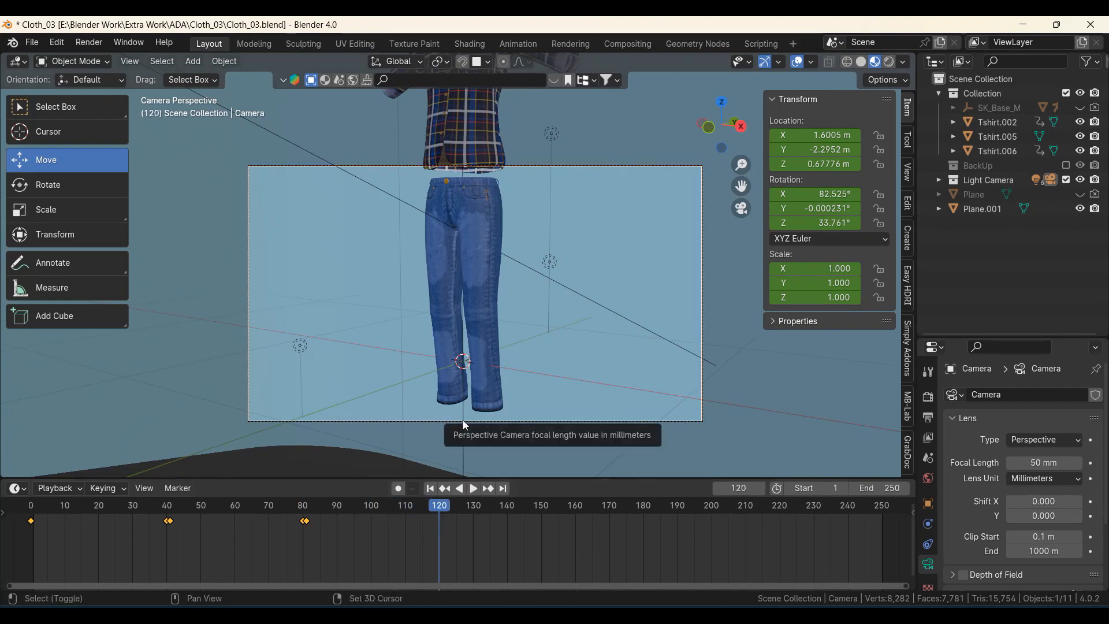
key(shift+grave)
key(d)
key(d)
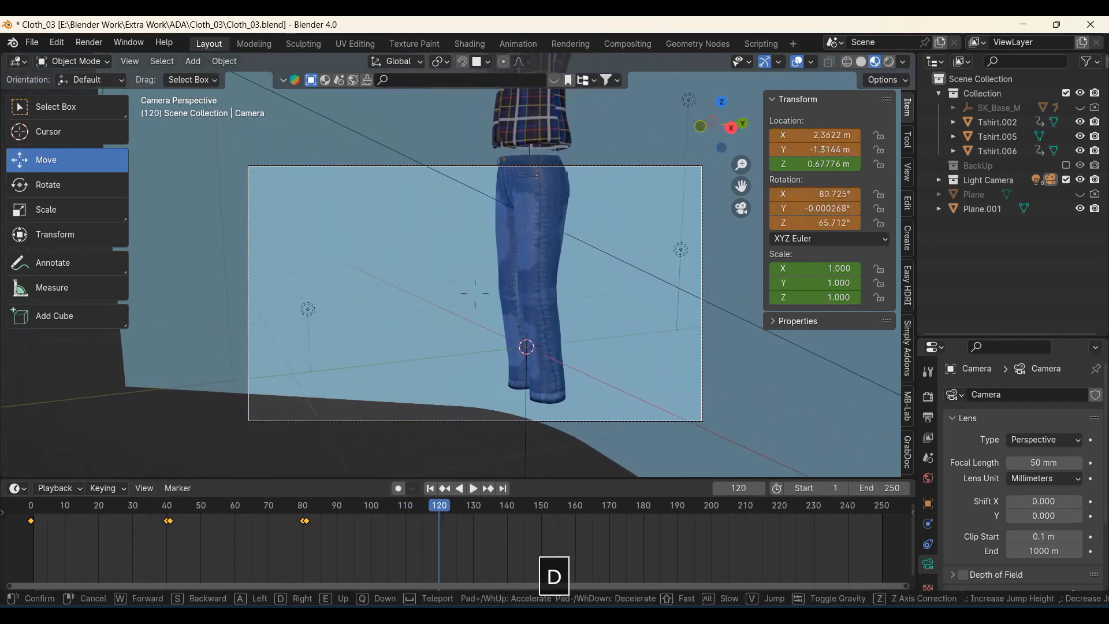
key(d)
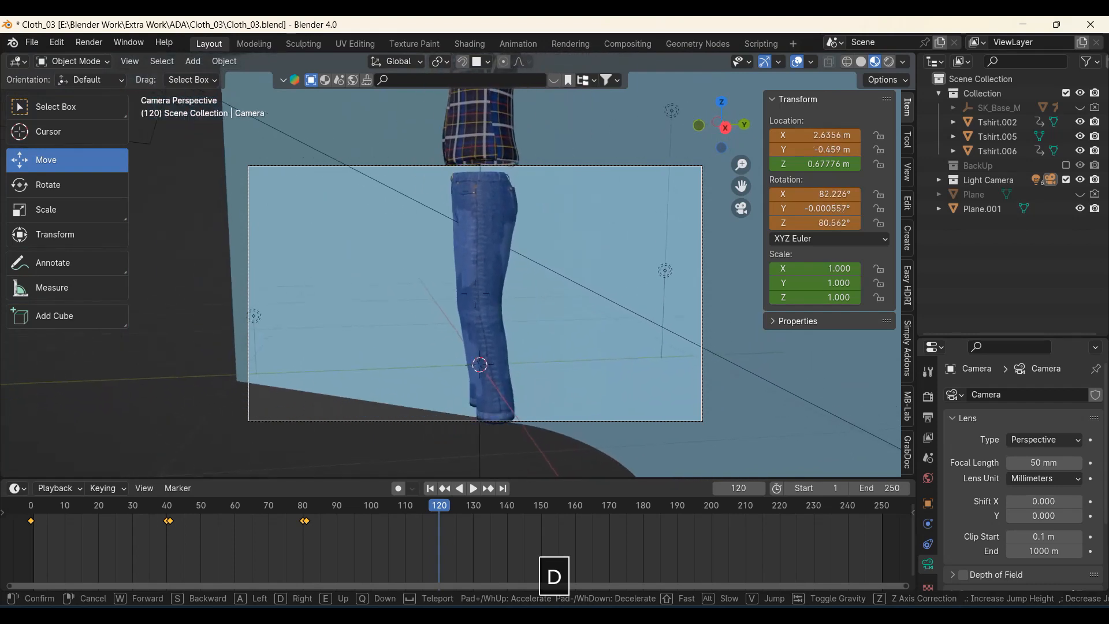
key(d)
key(a)
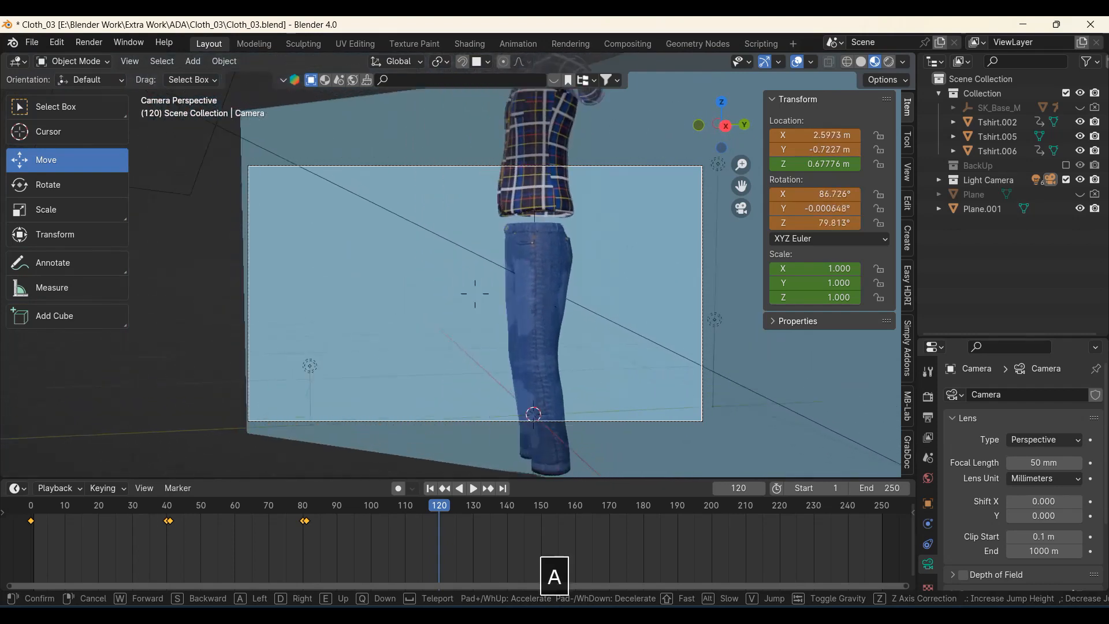
key(w)
key(d)
key(w)
key(e)
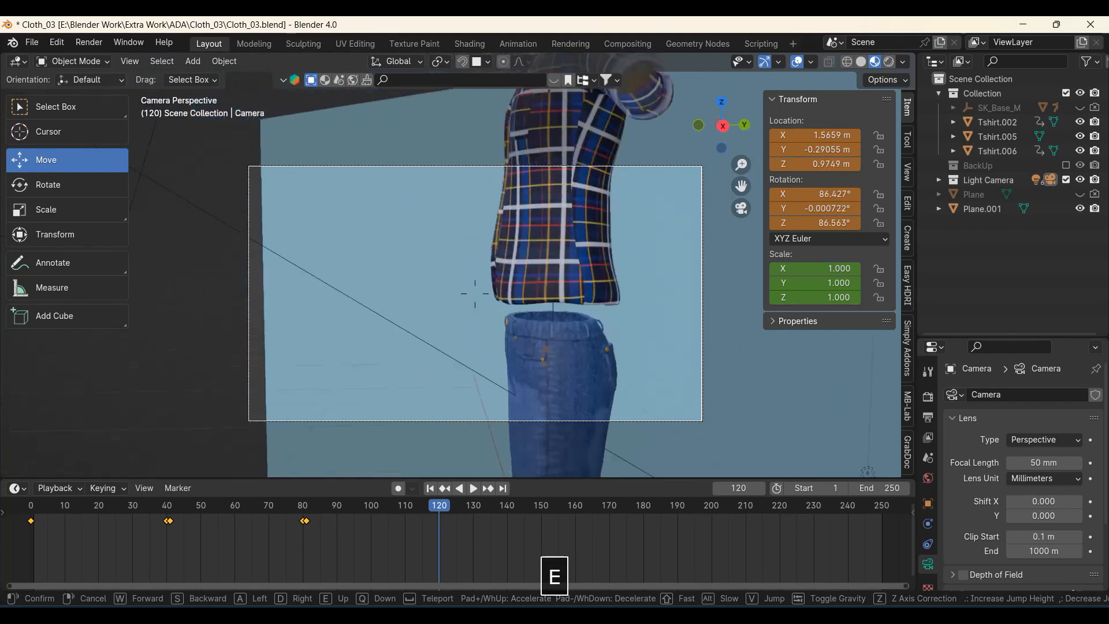
- Settle the camera on a close side view of the jeans' upper half and insert a Location, Rotation & Scale keyframe at frame 120
key(d)
key(a)
key(d)
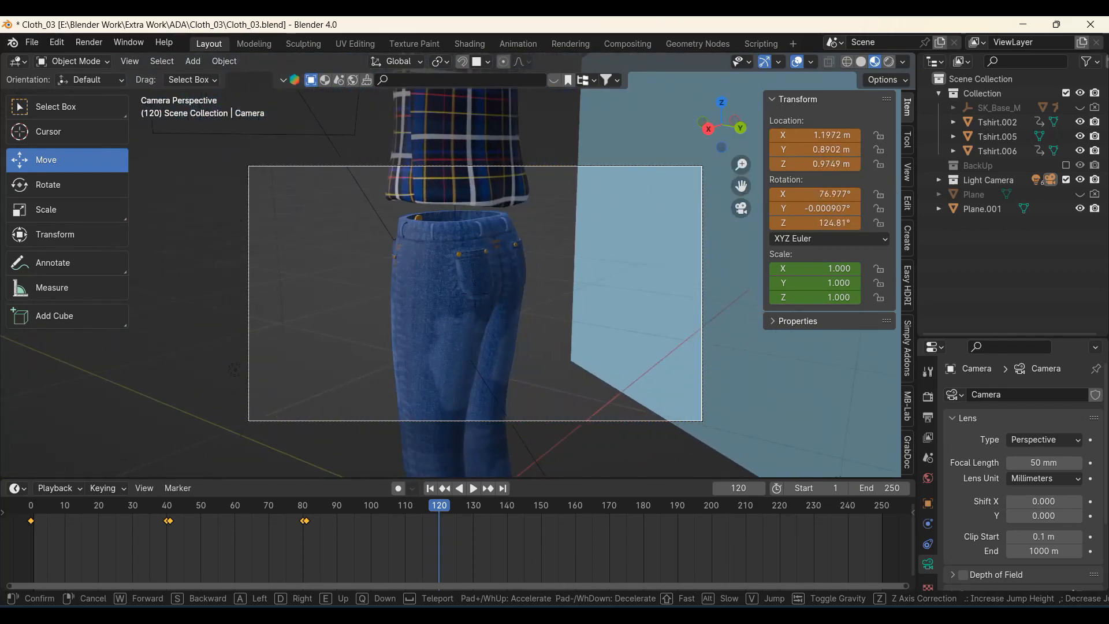
key(a)
key(d)
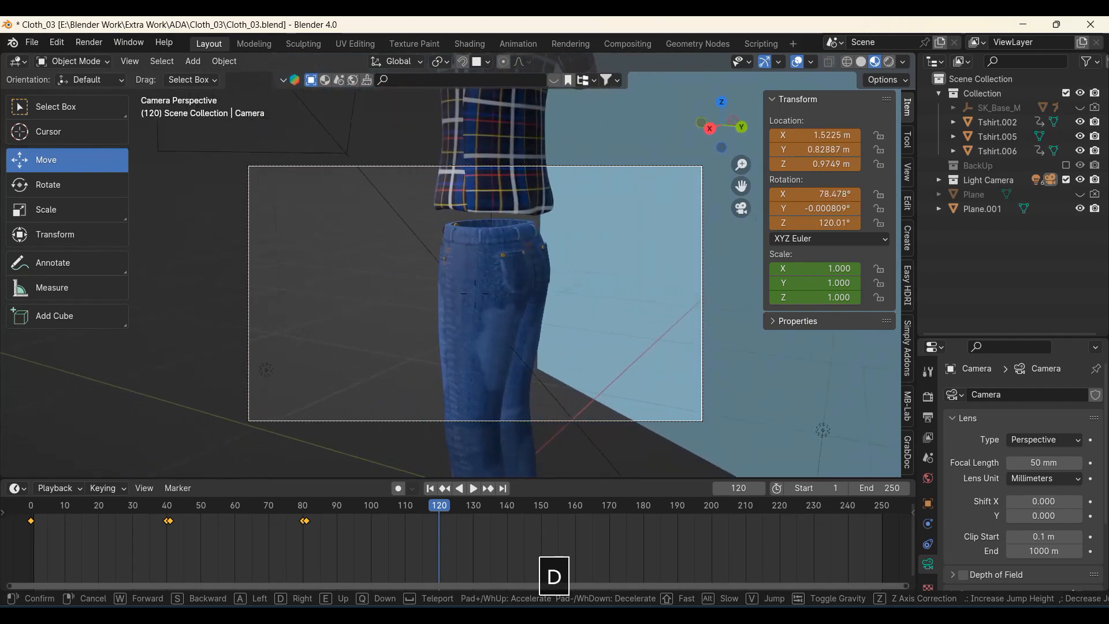
key(a)
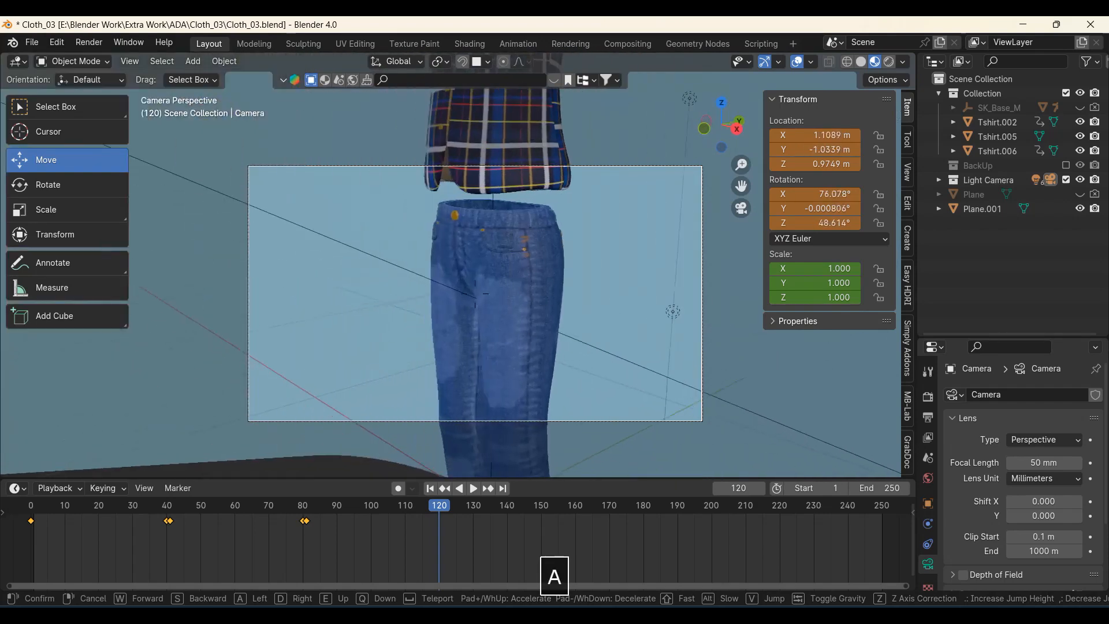
key(d)
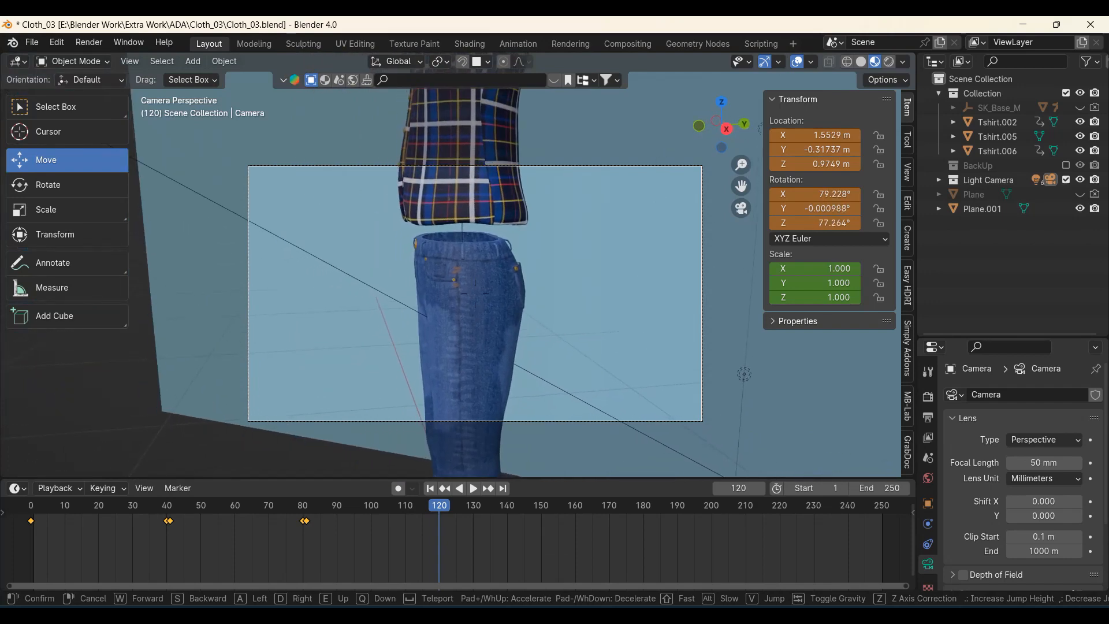
click(465, 425)
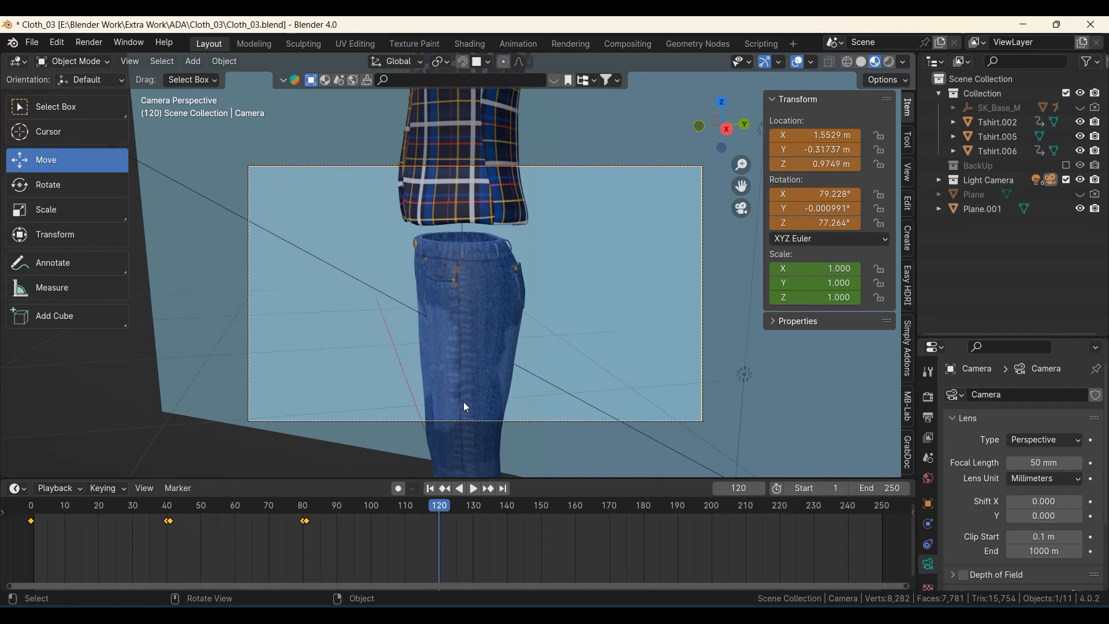
key(i)
click(416, 401)
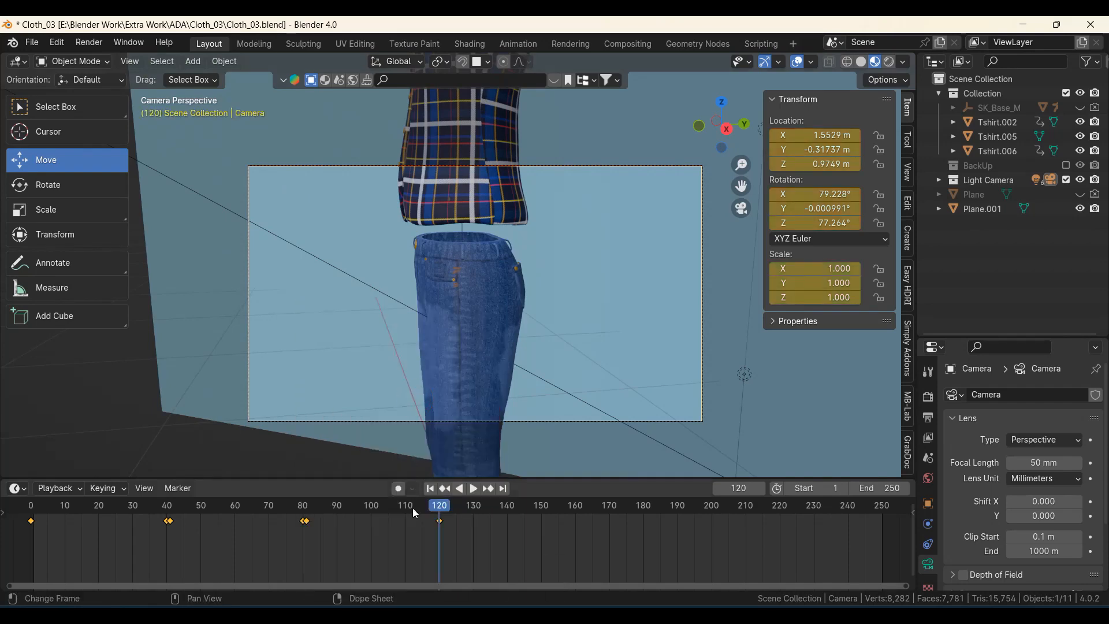
- Play the camera animation from frame 0 to check the shirt and jeans shots
drag(438, 507, 30, 514)
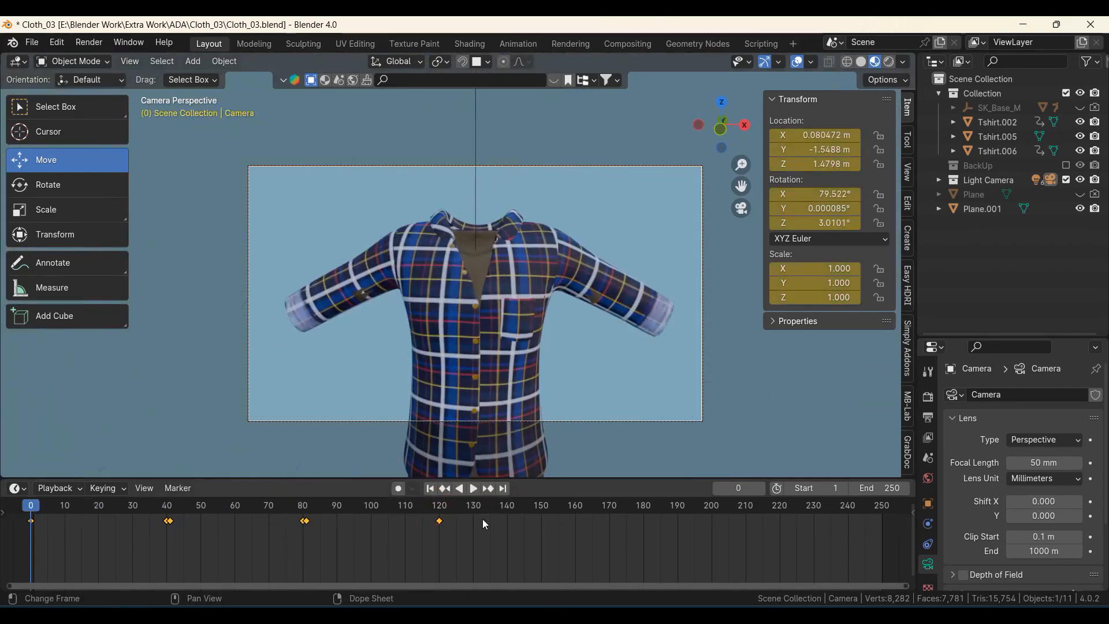
click(474, 488)
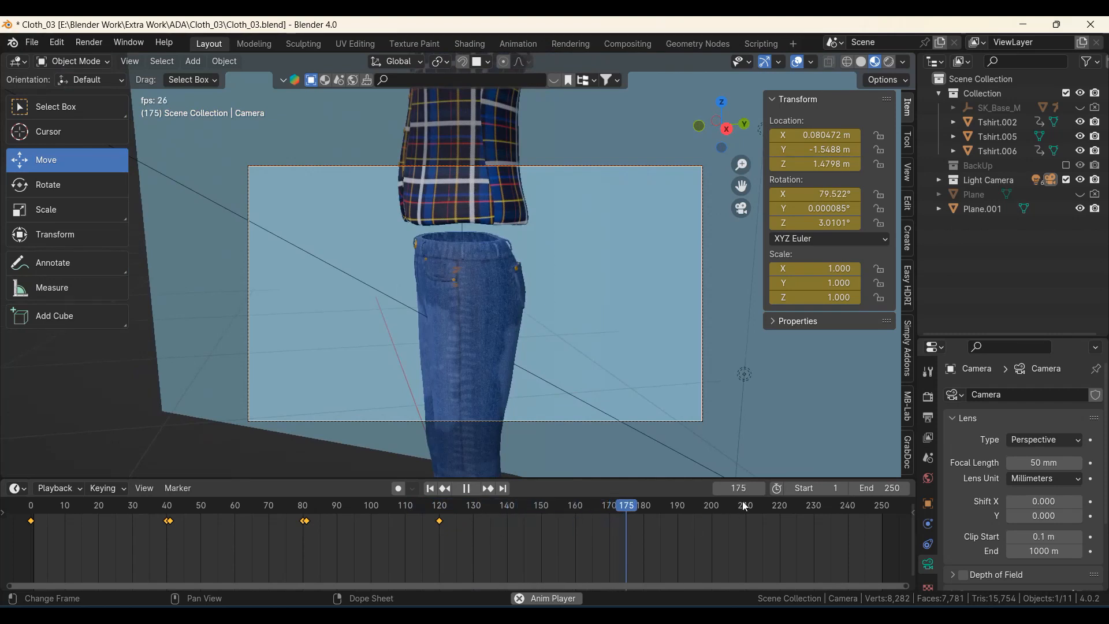
click(479, 489)
- Go to frame 120 and set the animation's end frame to 120
drag(718, 509, 438, 535)
key(space)
key(space)
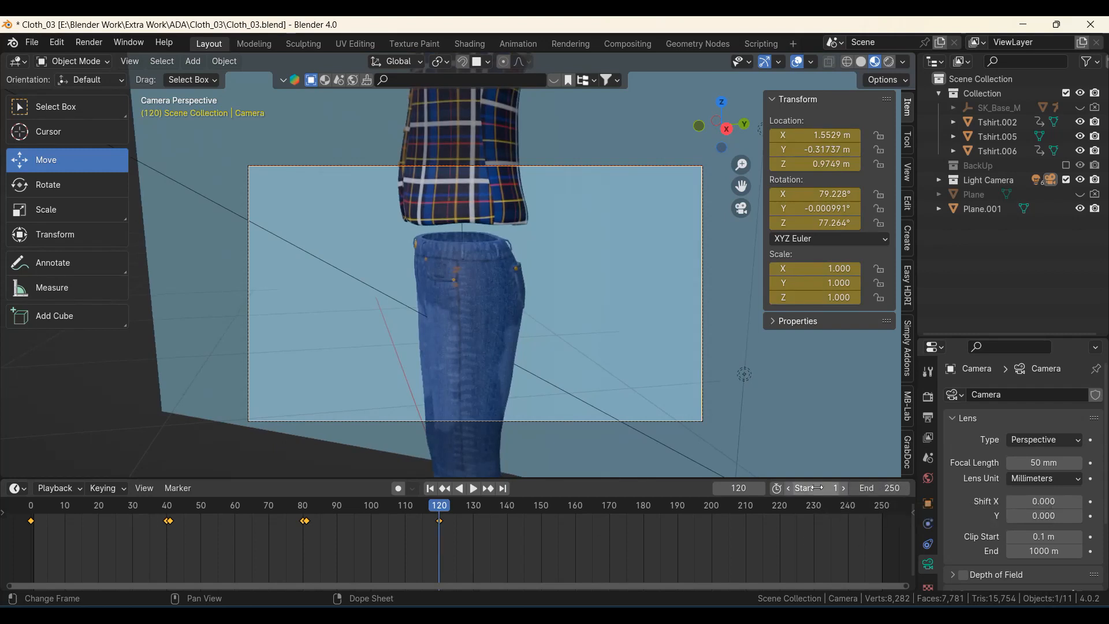
click(879, 491)
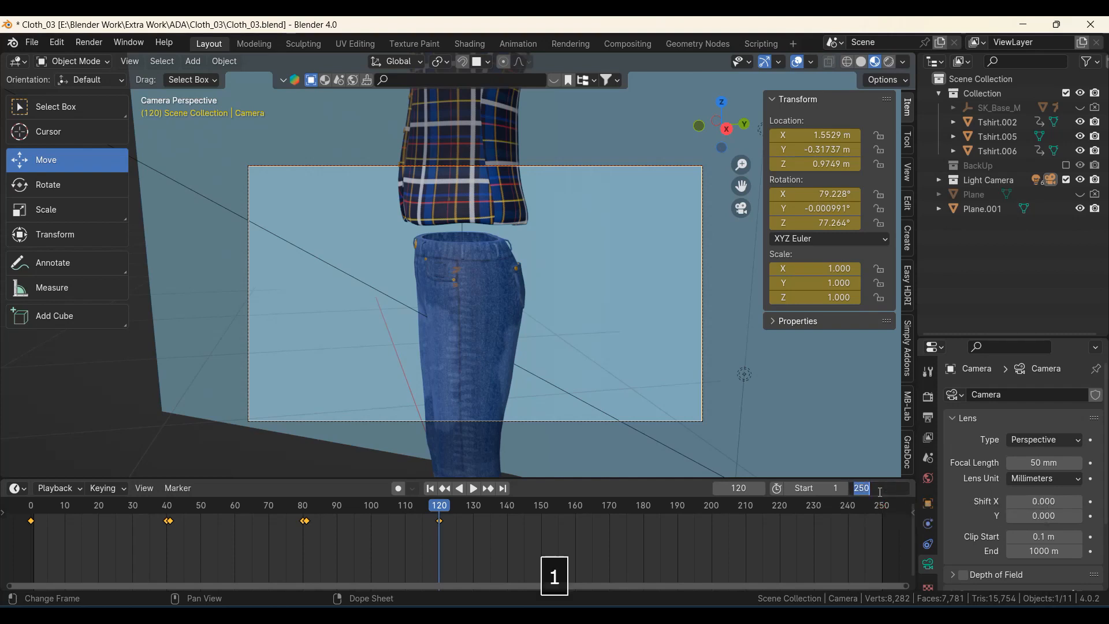
text(120)
key(Return)
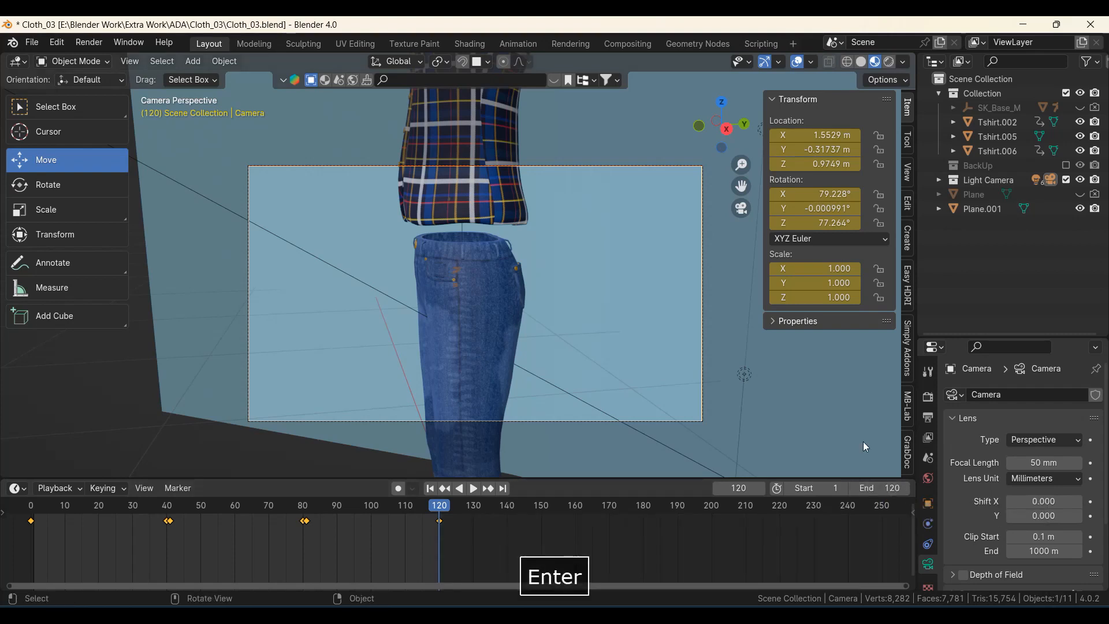
- Replay the 120-frame animation with a closer look at the camera frame, and return to frame 0
key(space)
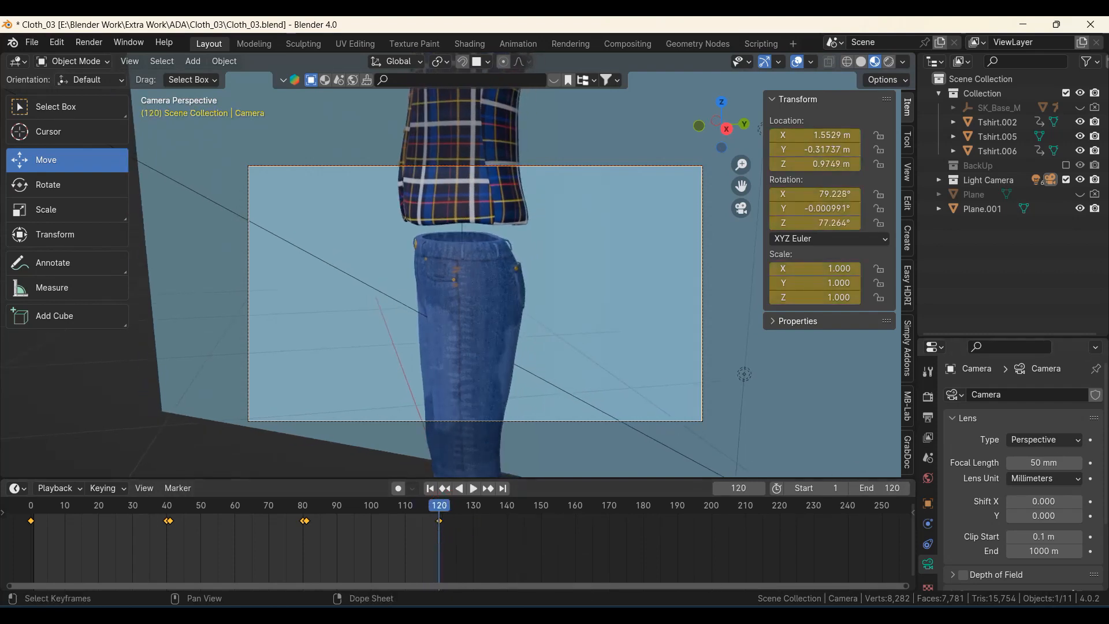
click(472, 491)
scroll(459, 369, up, 2)
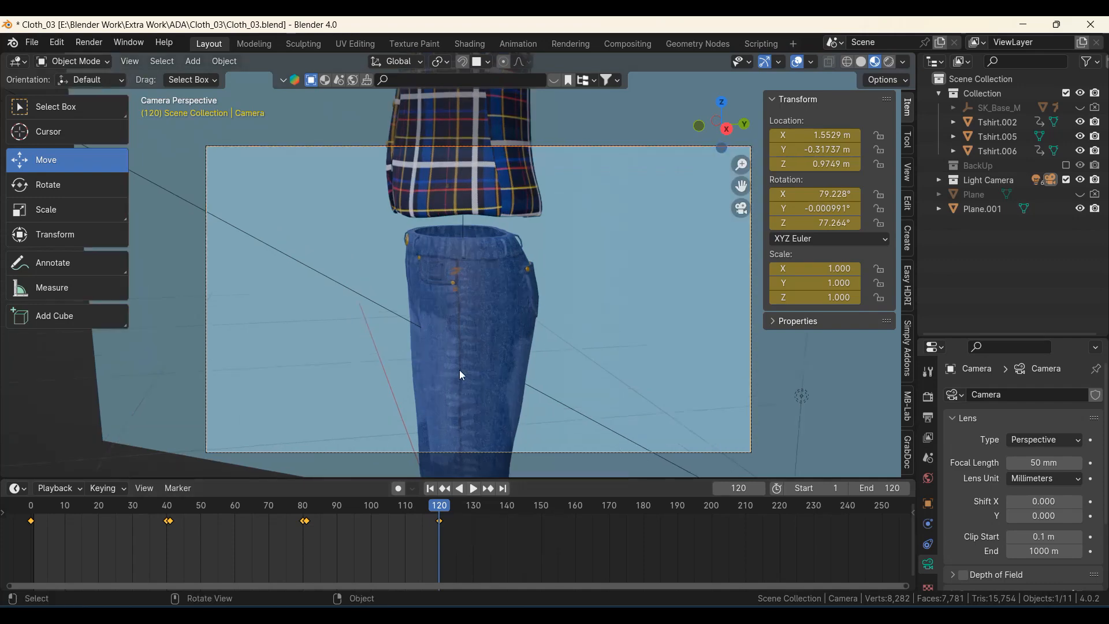
shift+middle_drag(468, 404, 446, 364)
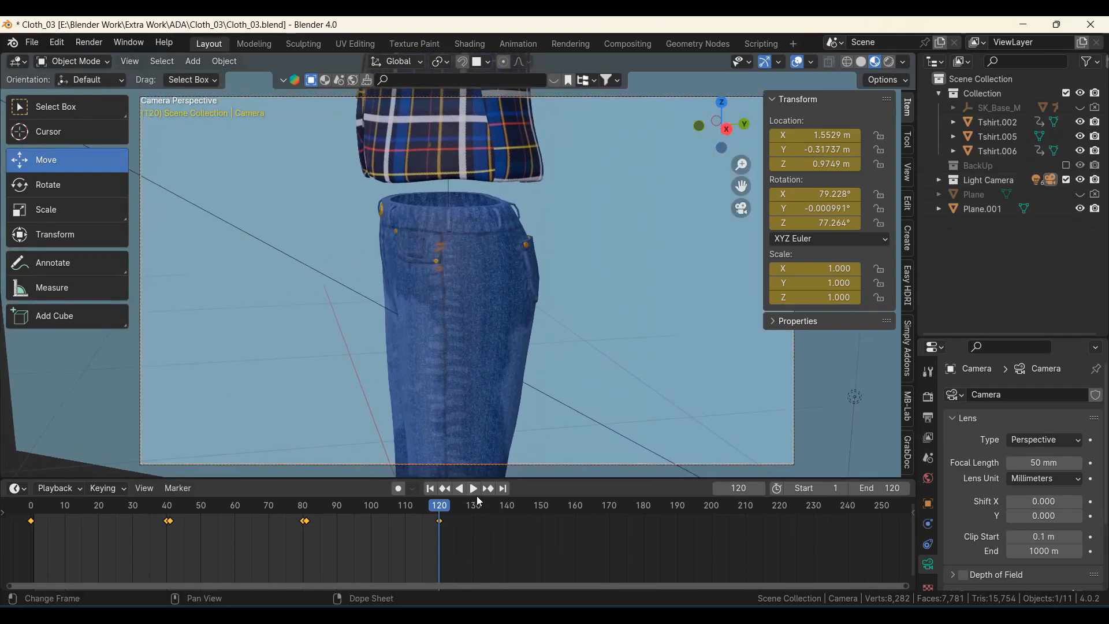
click(477, 494)
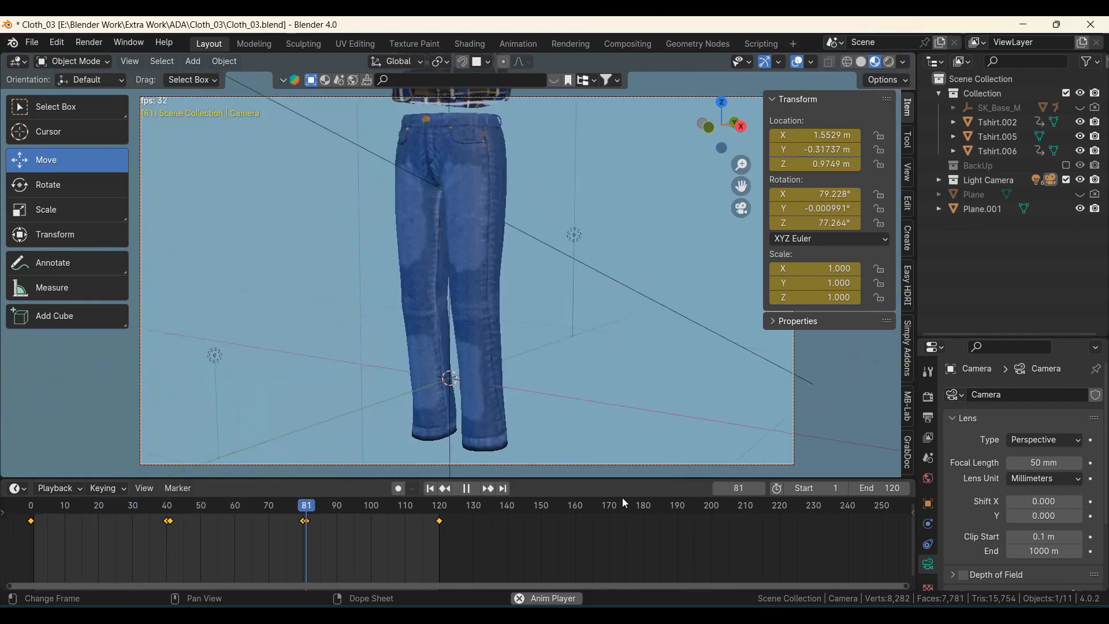
click(467, 489)
drag(81, 515, 31, 516)
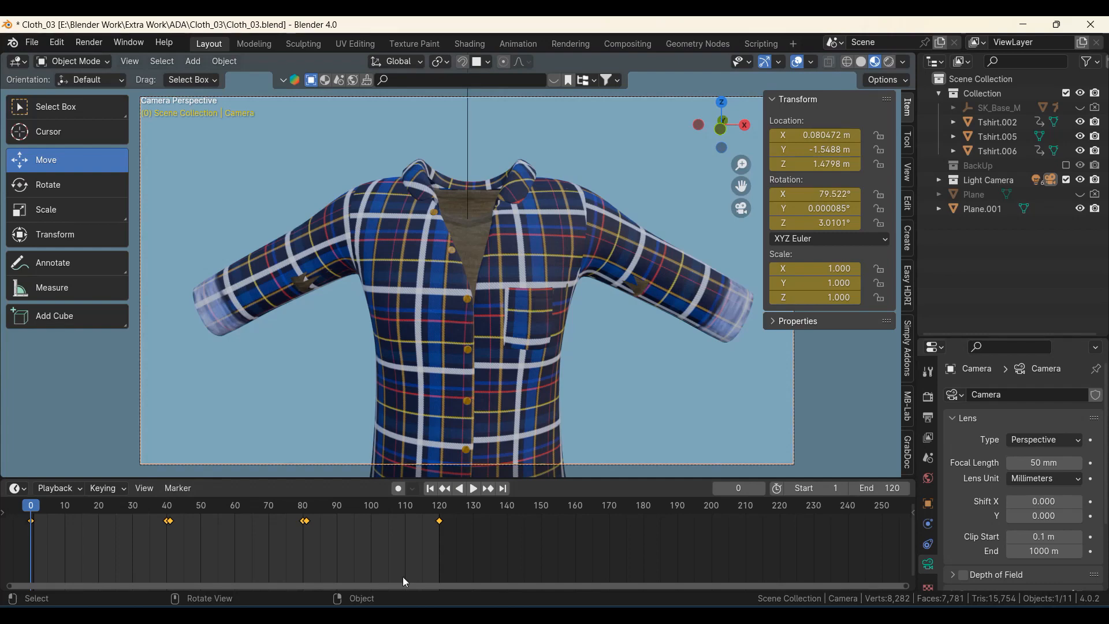
scroll(514, 297, down, 1)
scroll(515, 298, down, 1)
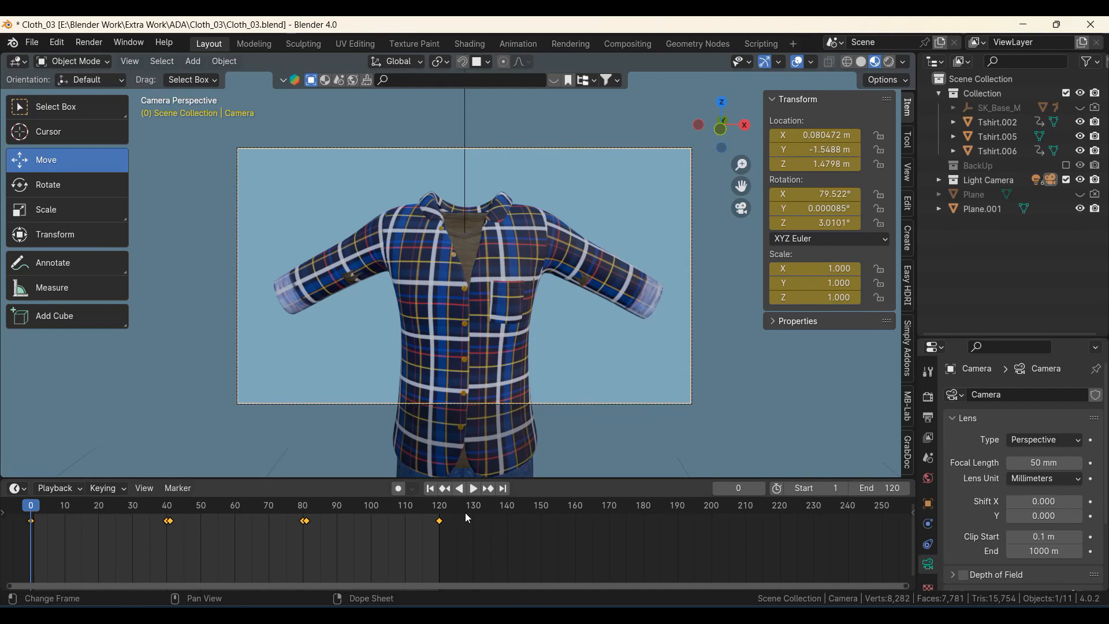
- Replay the camera animation to review the shots and return to frame 0
click(472, 491)
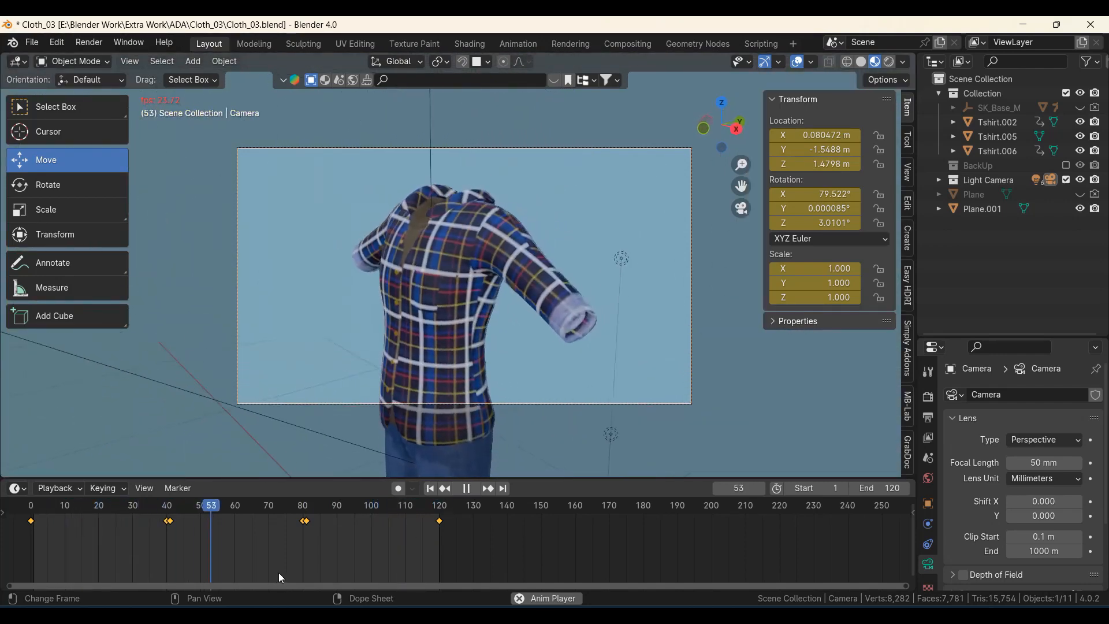
click(467, 489)
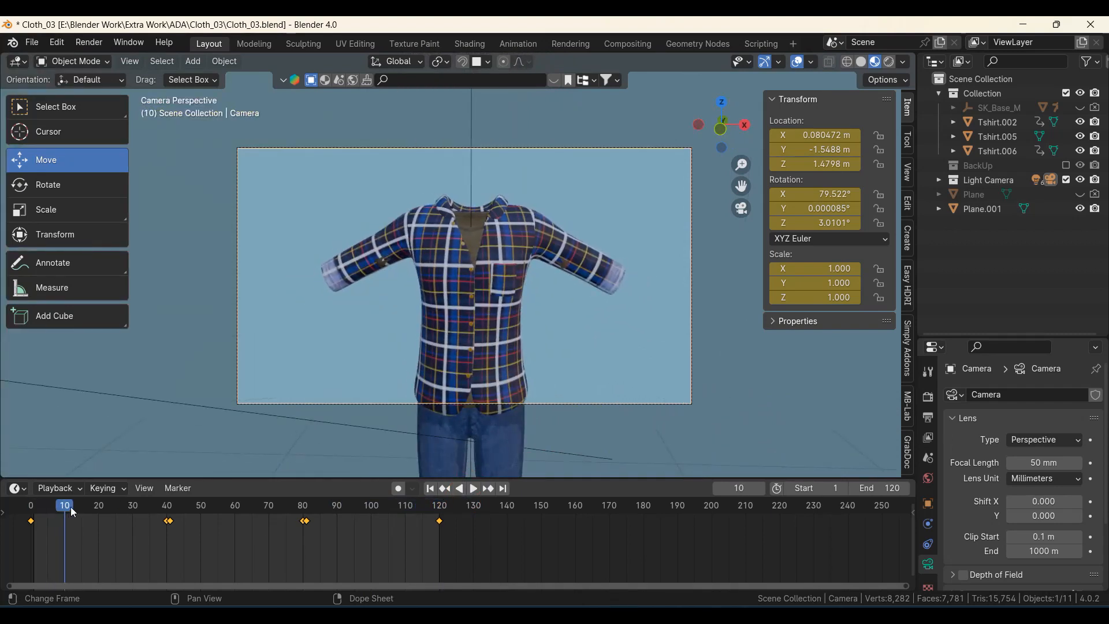
click(30, 516)
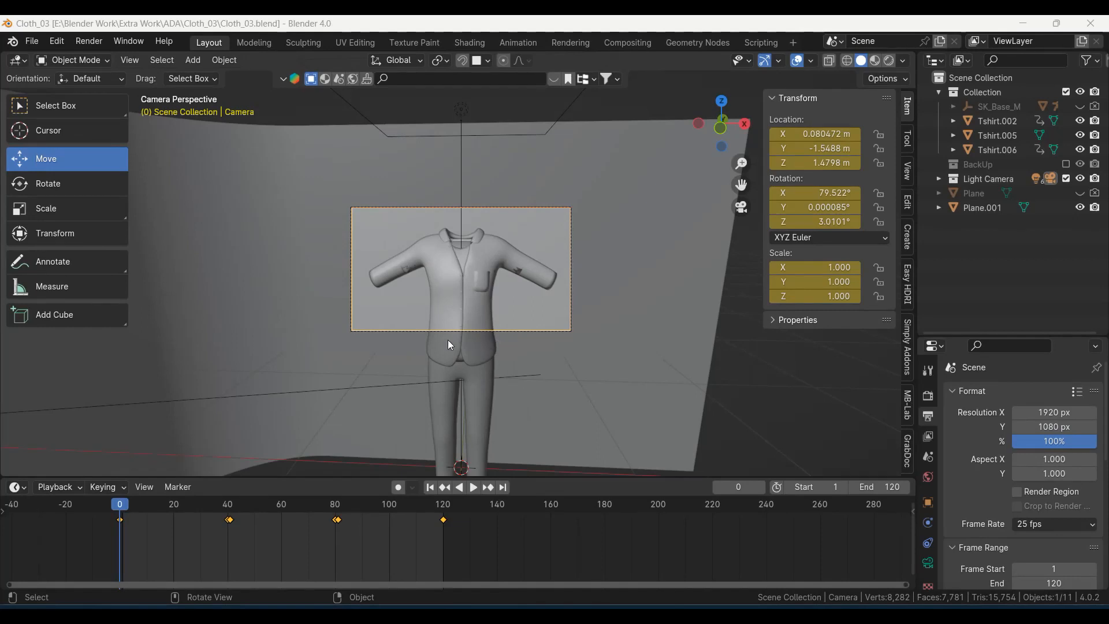
- Select the plaid shirt and switch it to Sculpt Mode to fix the dark patches poking through the sleeves
scroll(456, 352, up, 5)
shift+middle_drag(522, 367, 445, 397)
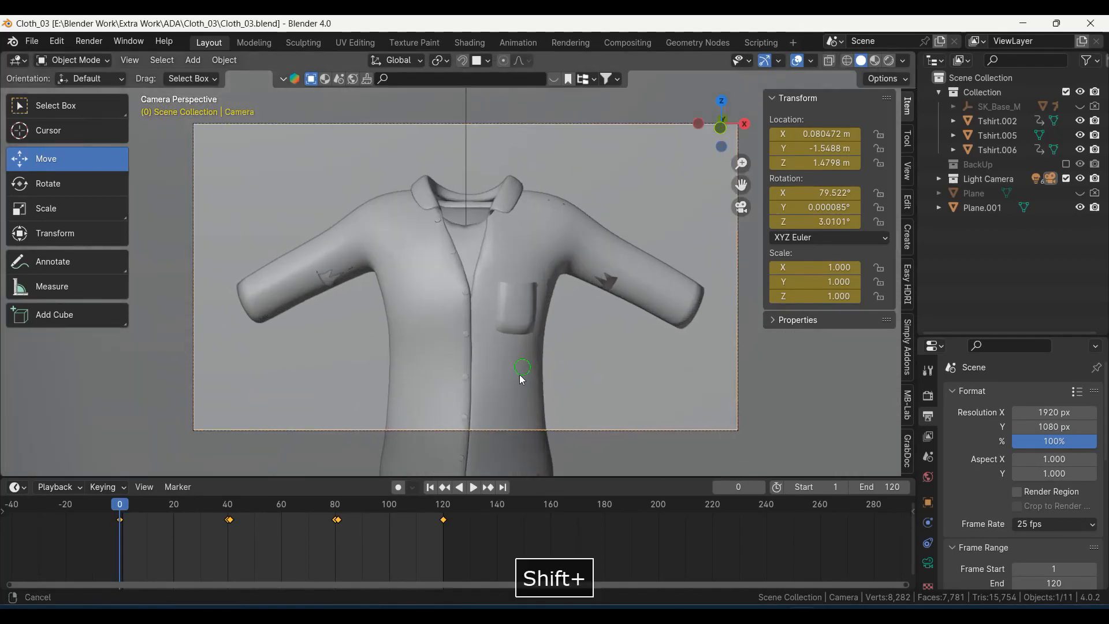
scroll(457, 397, down, 1)
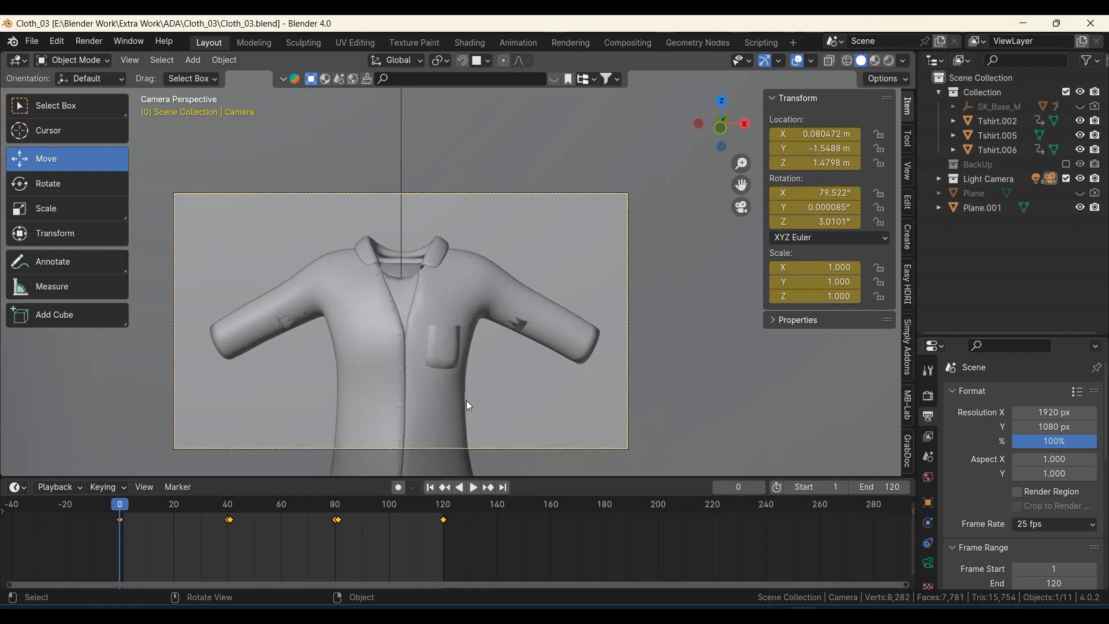
scroll(468, 405, down, 2)
scroll(468, 404, down, 4)
scroll(458, 393, up, 6)
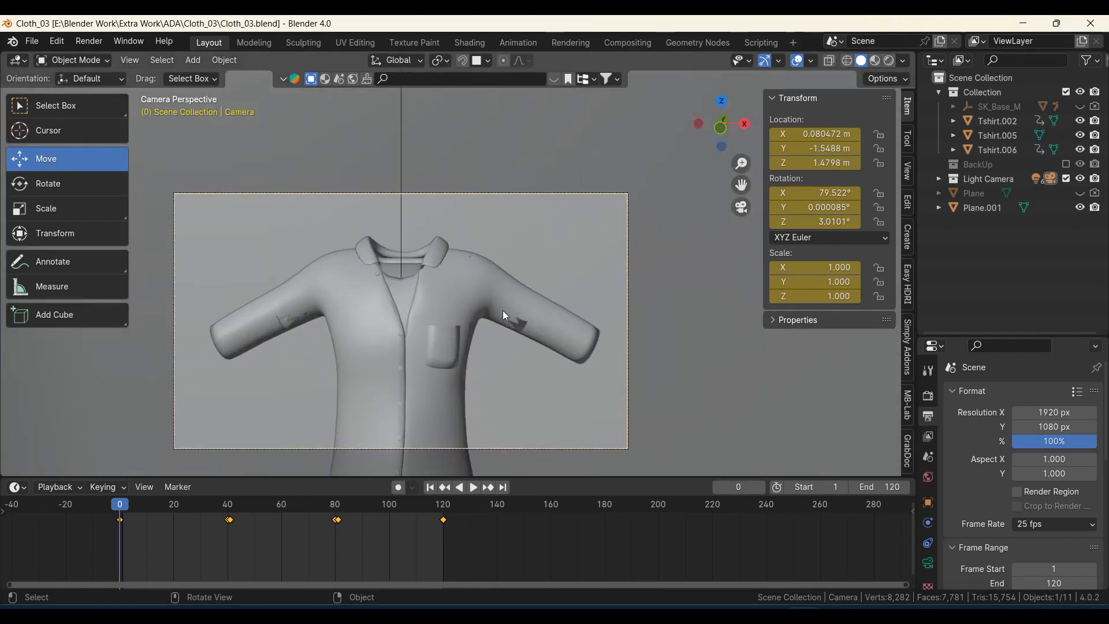
click(500, 316)
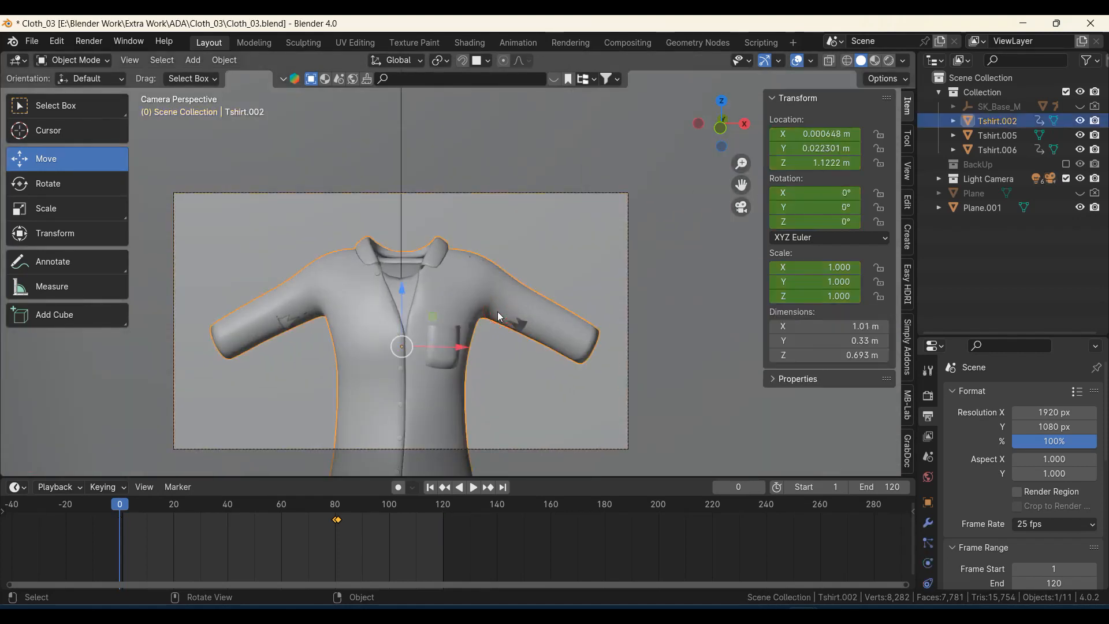
scroll(488, 327, up, 3)
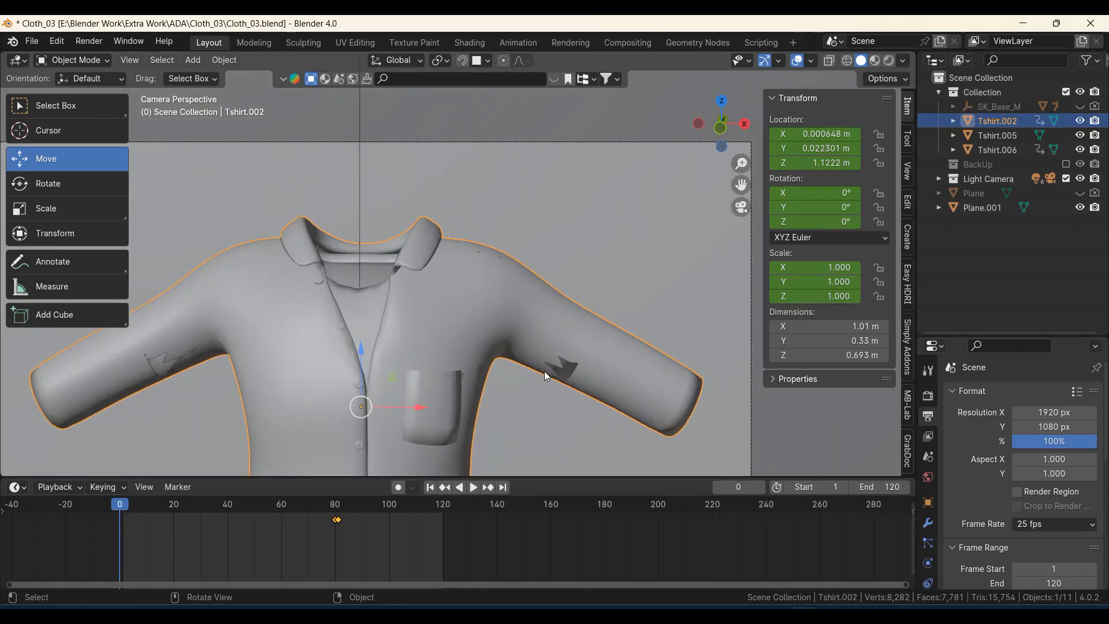
scroll(546, 376, up, 1)
shift+middle_drag(552, 386, 560, 313)
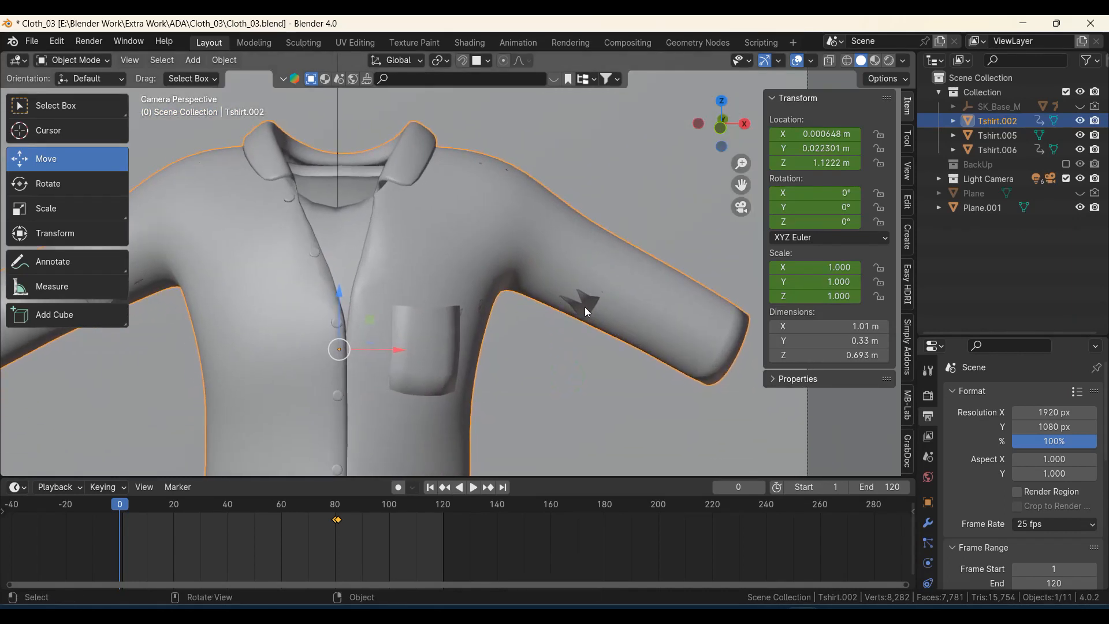
key(Tab)
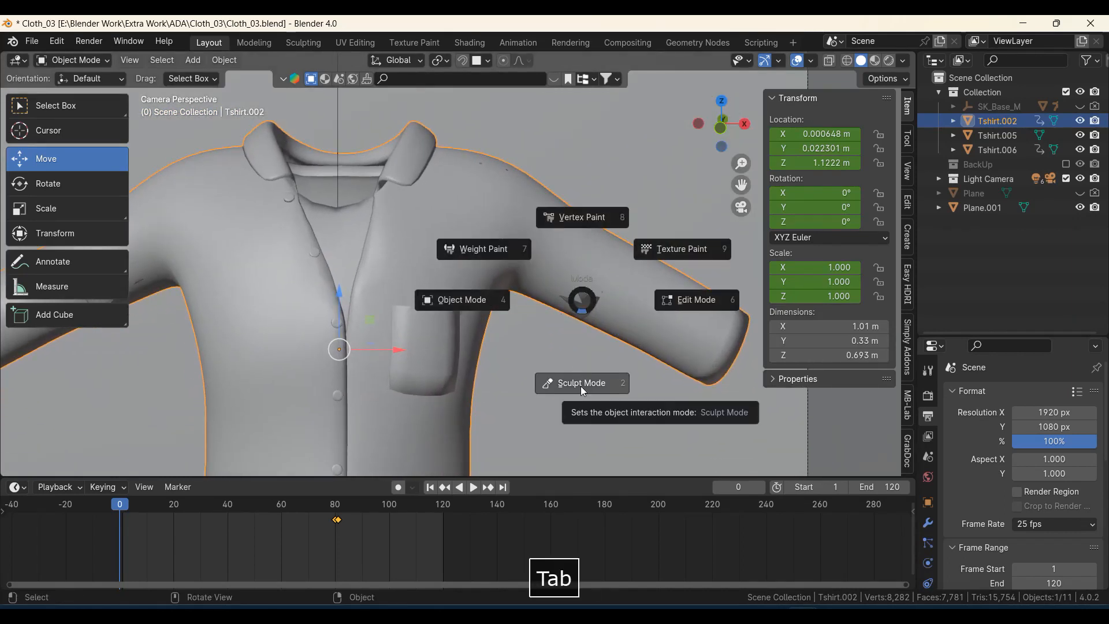
click(581, 383)
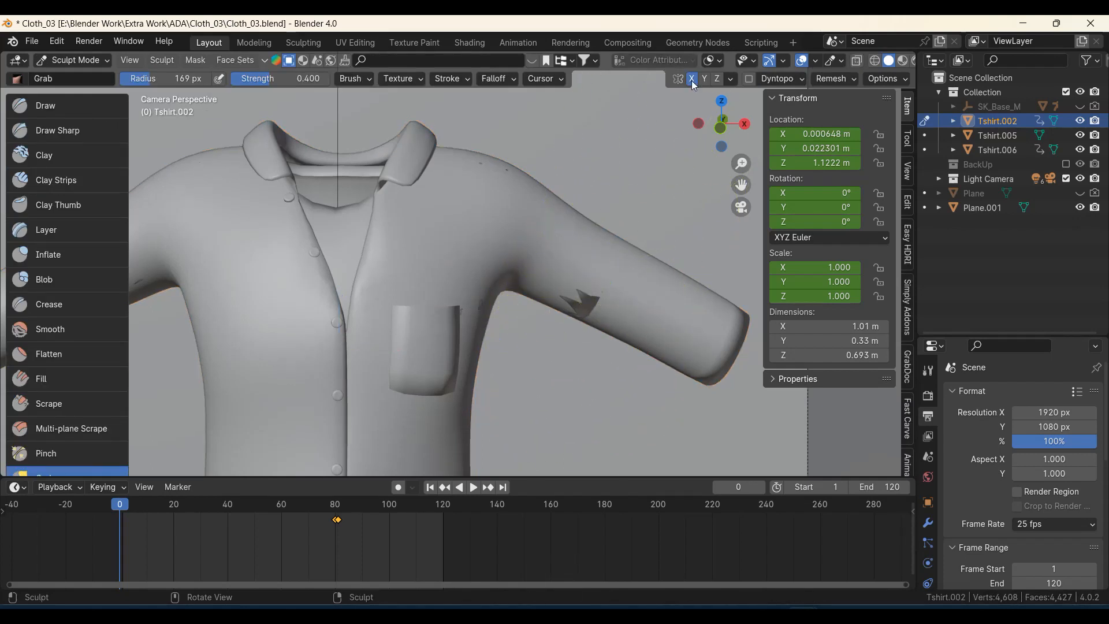
- Pull the sleeve surface over the dark patches with the Grab brush mirrored on X, and return to Object Mode
drag(582, 306, 582, 311)
drag(652, 354, 647, 349)
scroll(447, 324, down, 2)
shift+middle_drag(273, 326, 435, 338)
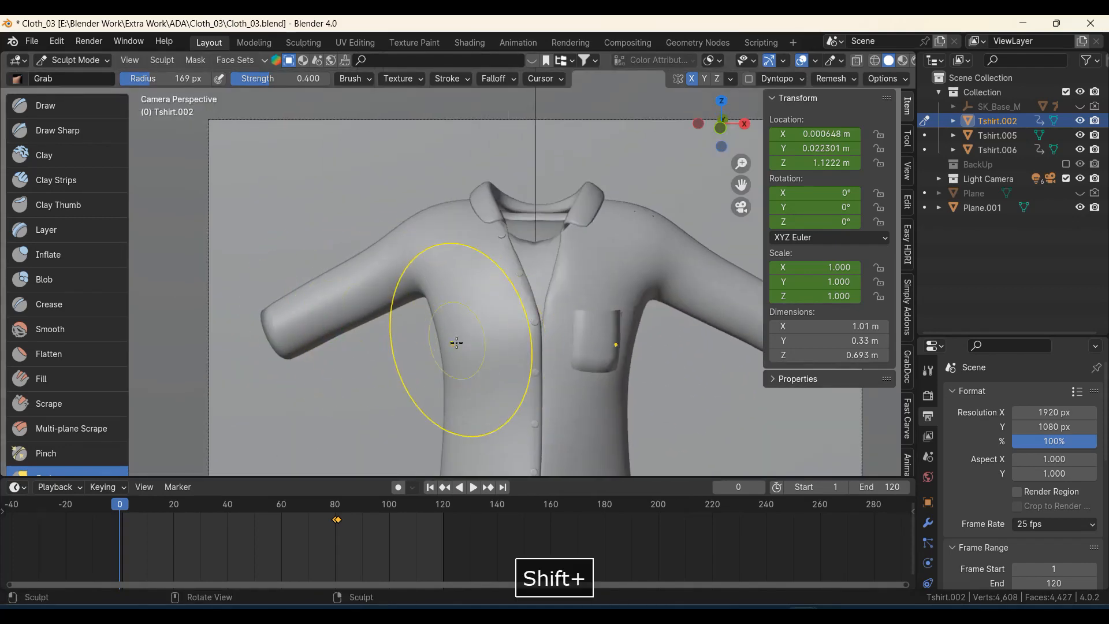
scroll(445, 345, down, 4)
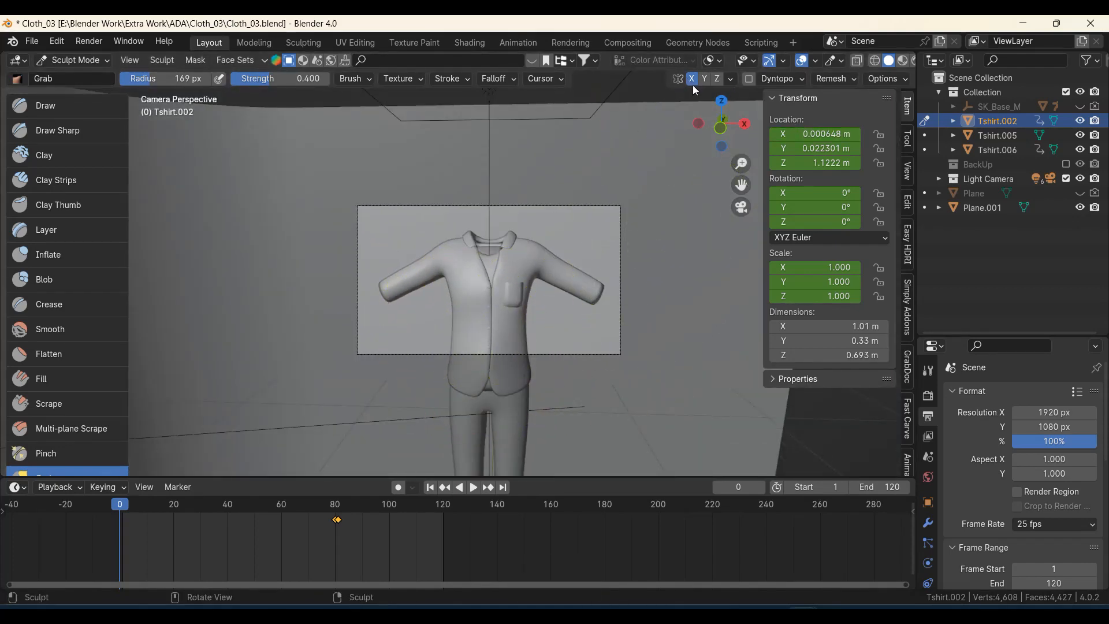
key(Tab)
scroll(398, 365, down, 3)
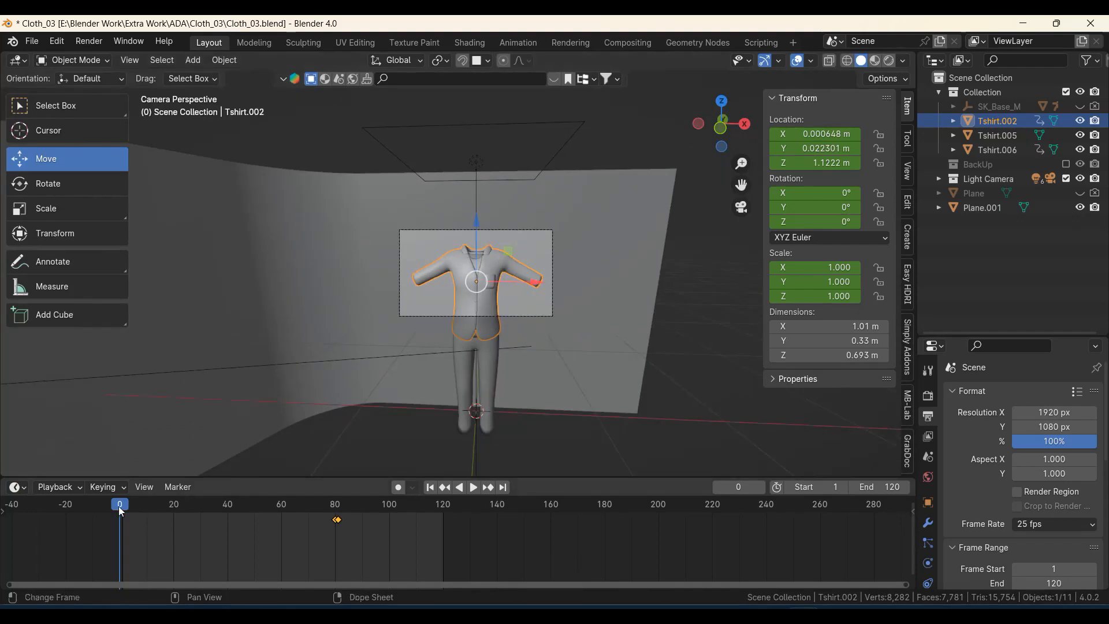
- Play the animation briefly to check the sculpted shirt in the camera view, and return to frame 0
key(space)
key(space)
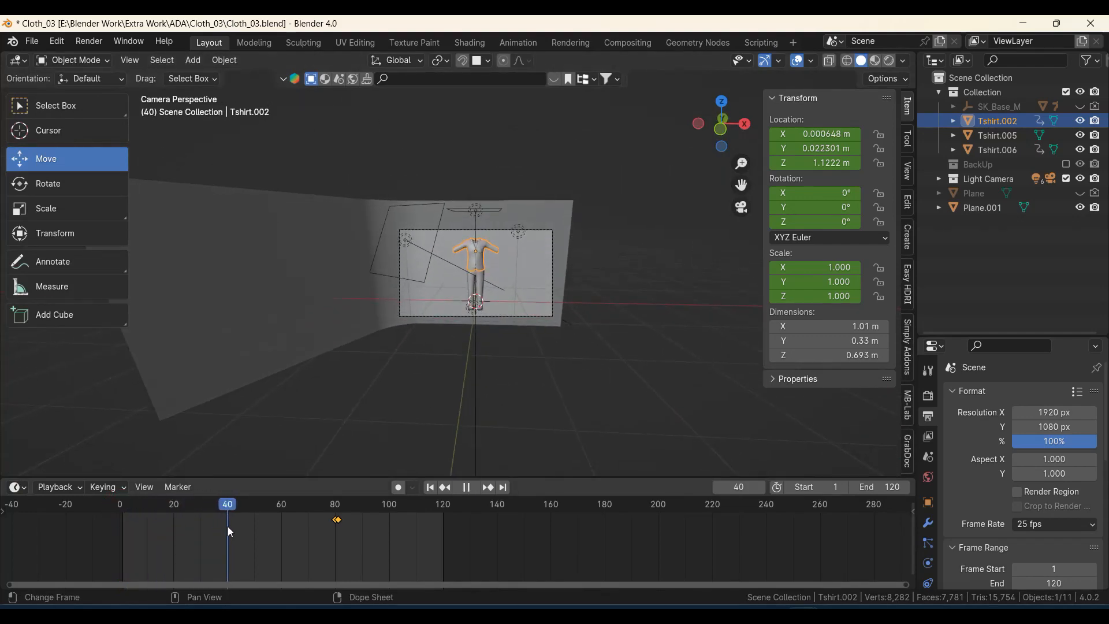
scroll(541, 276, up, 6)
drag(230, 508, 116, 521)
scroll(954, 441, down, 4)
scroll(951, 446, up, 4)
scroll(965, 480, down, 4)
- Set the render output's file format to AVI Raw
scroll(977, 523, down, 5)
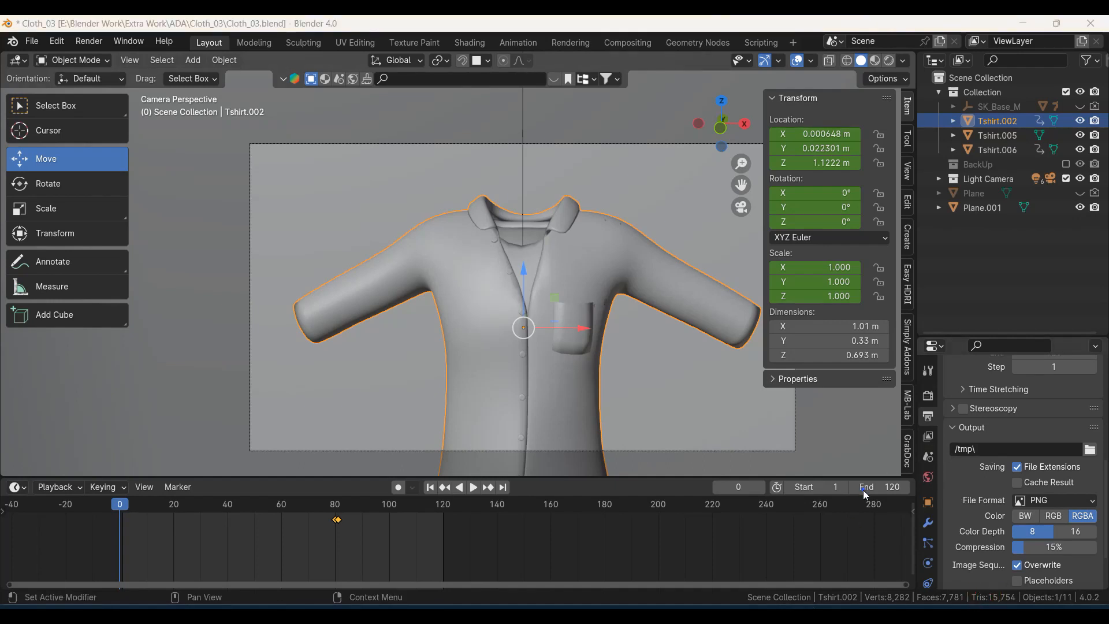
drag(852, 465, 926, 422)
scroll(1006, 420, up, 8)
scroll(1007, 421, down, 6)
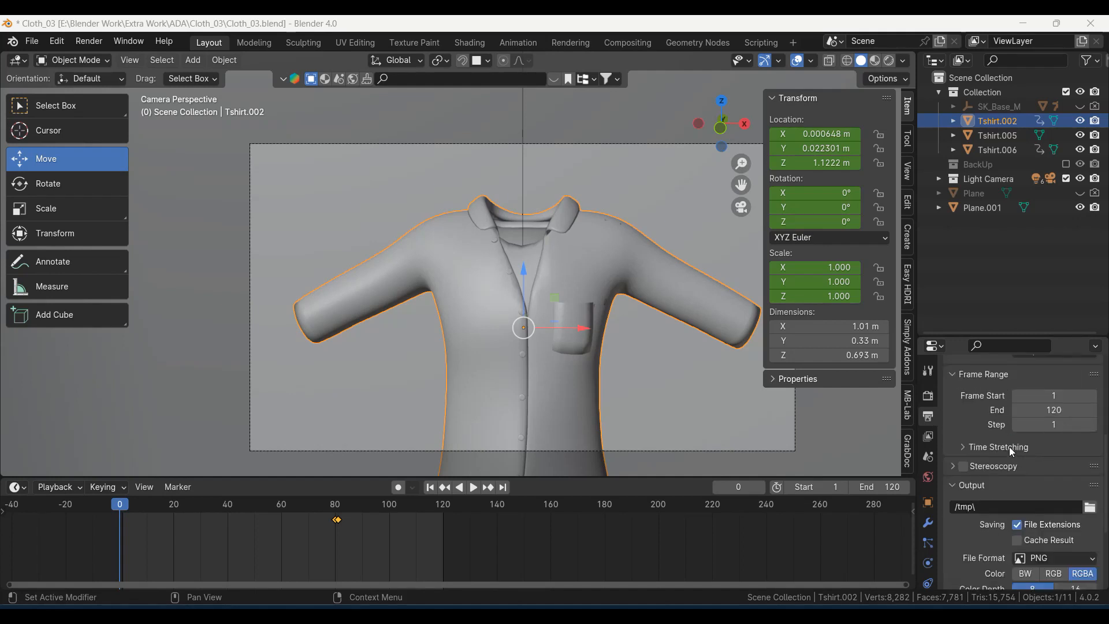
scroll(1010, 446, down, 5)
scroll(987, 422, up, 2)
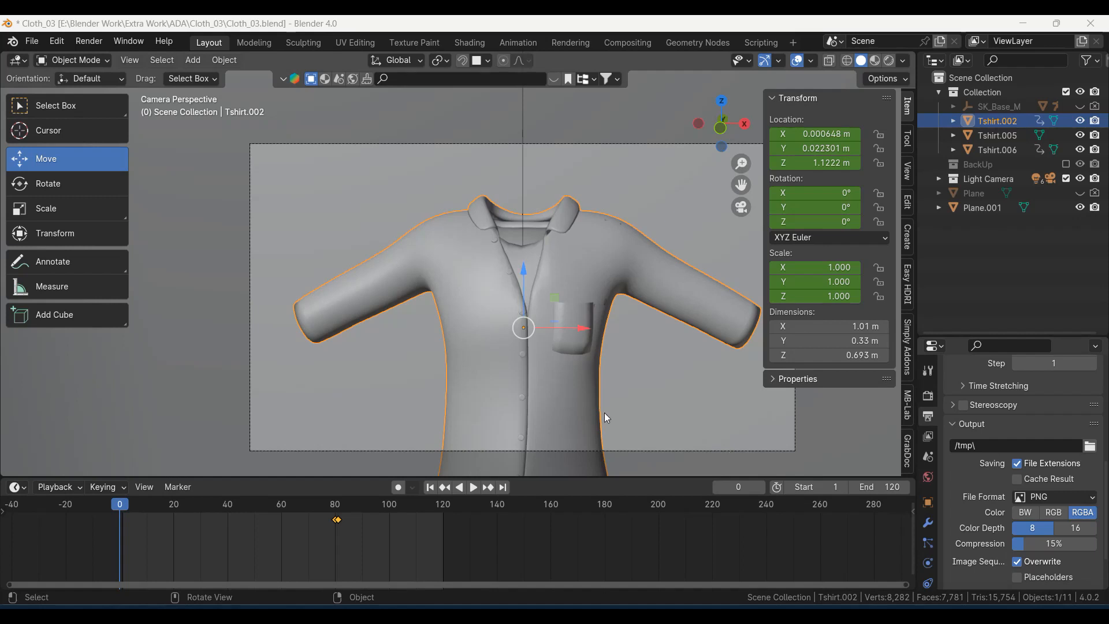
click(1048, 497)
click(1037, 403)
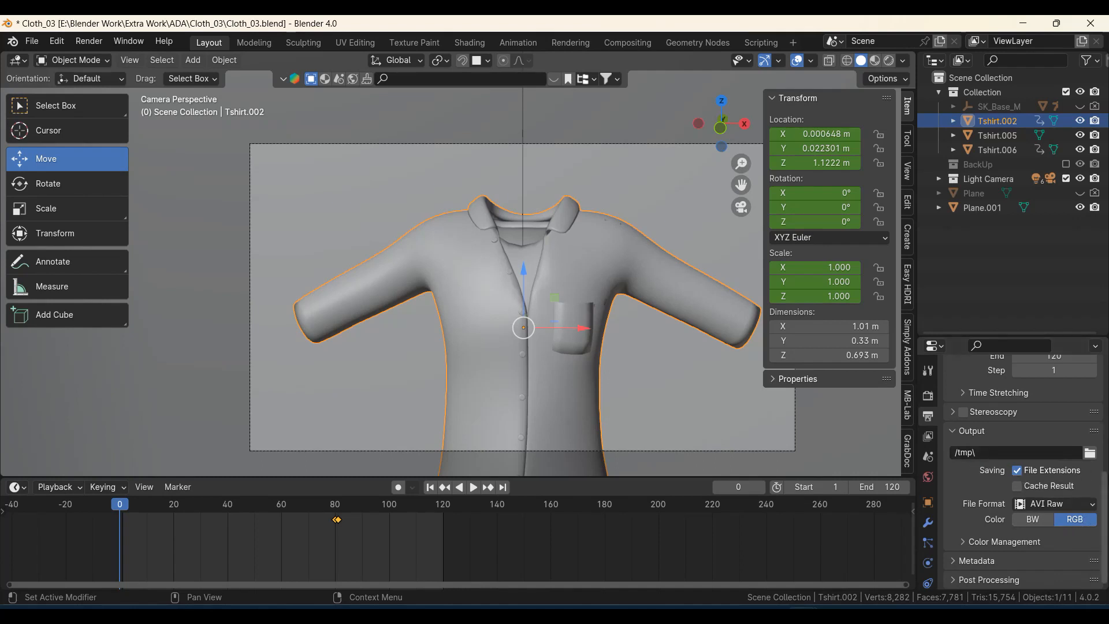
- Leave the output folder browser and copy the Cloth_03 project folder's path from File Explorer
click(1092, 454)
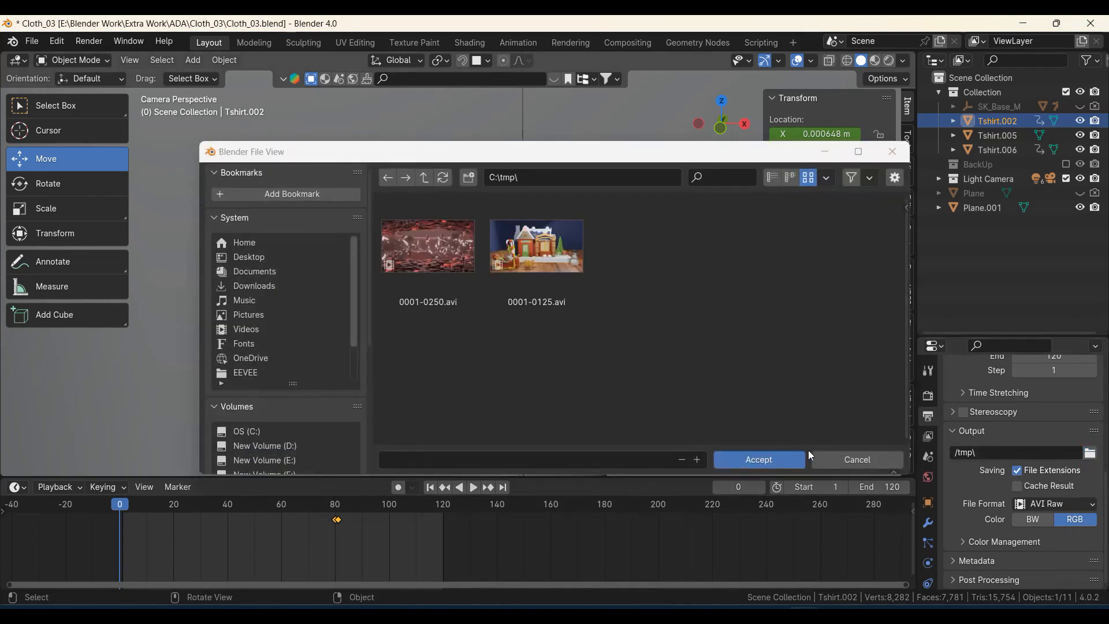
click(845, 461)
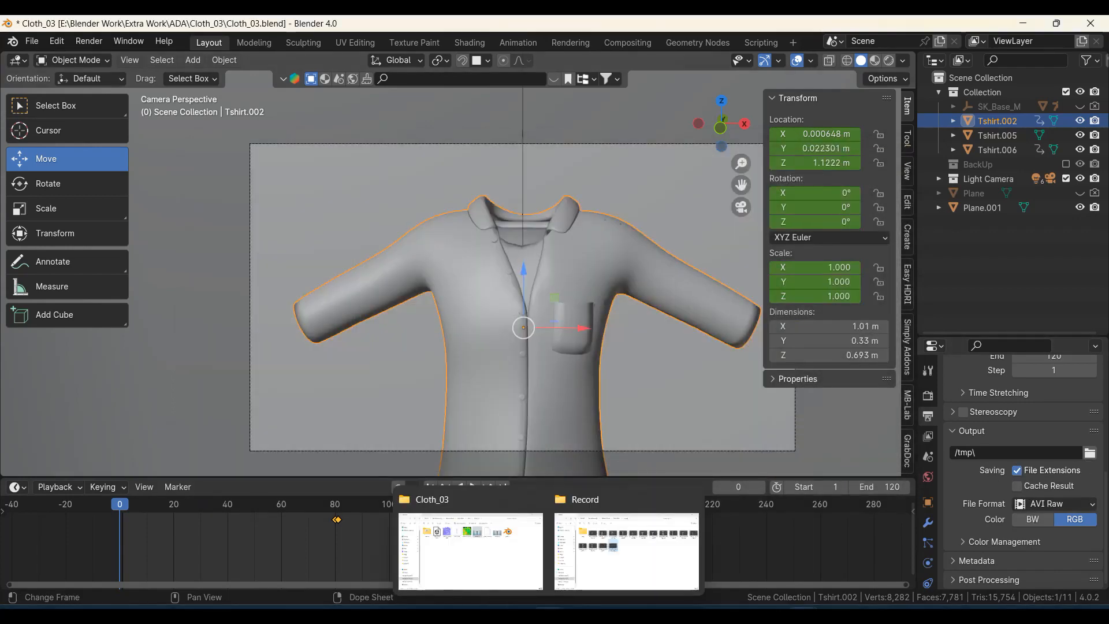
click(473, 535)
click(658, 58)
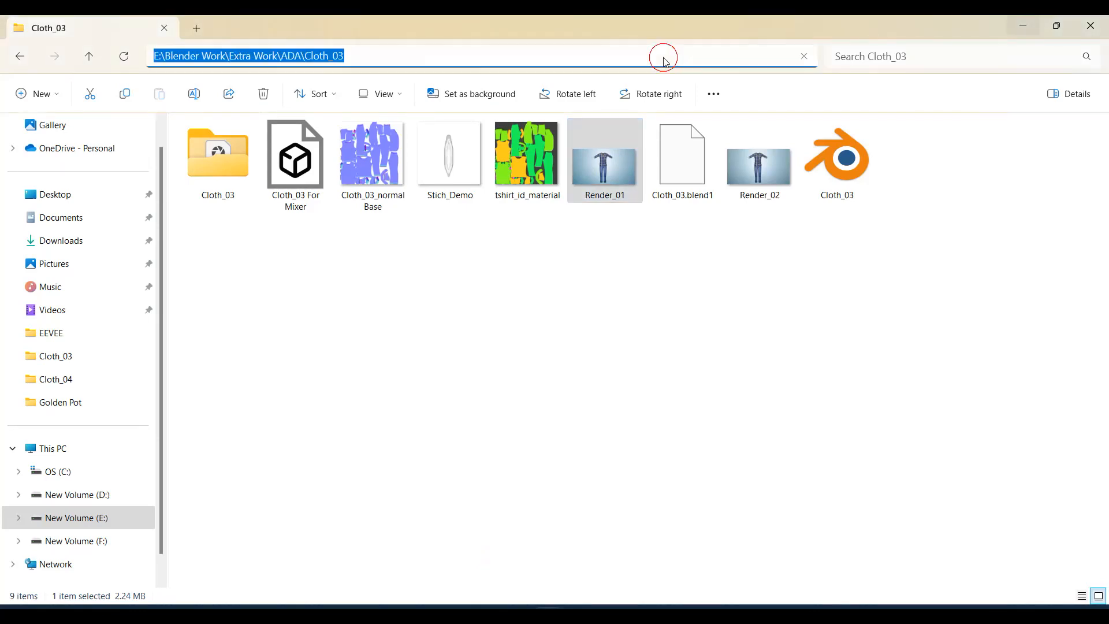
key(ctrl+c)
click(574, 407)
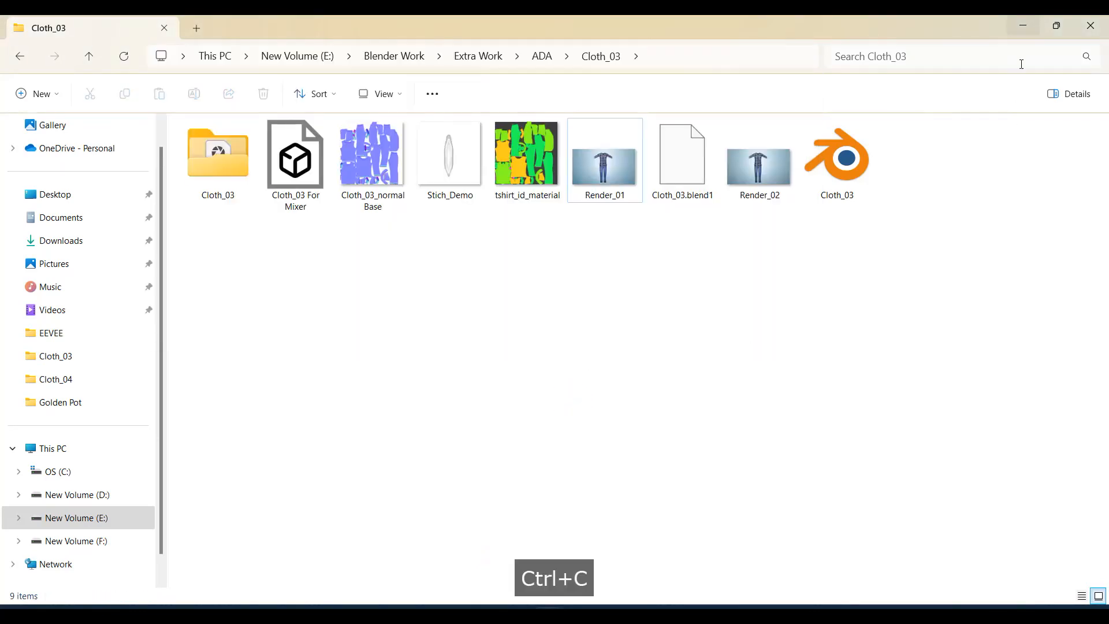
click(1022, 26)
- Set the render output path to E:\Blender Work\Extra Work\ADA\Cloth_03\
click(1089, 453)
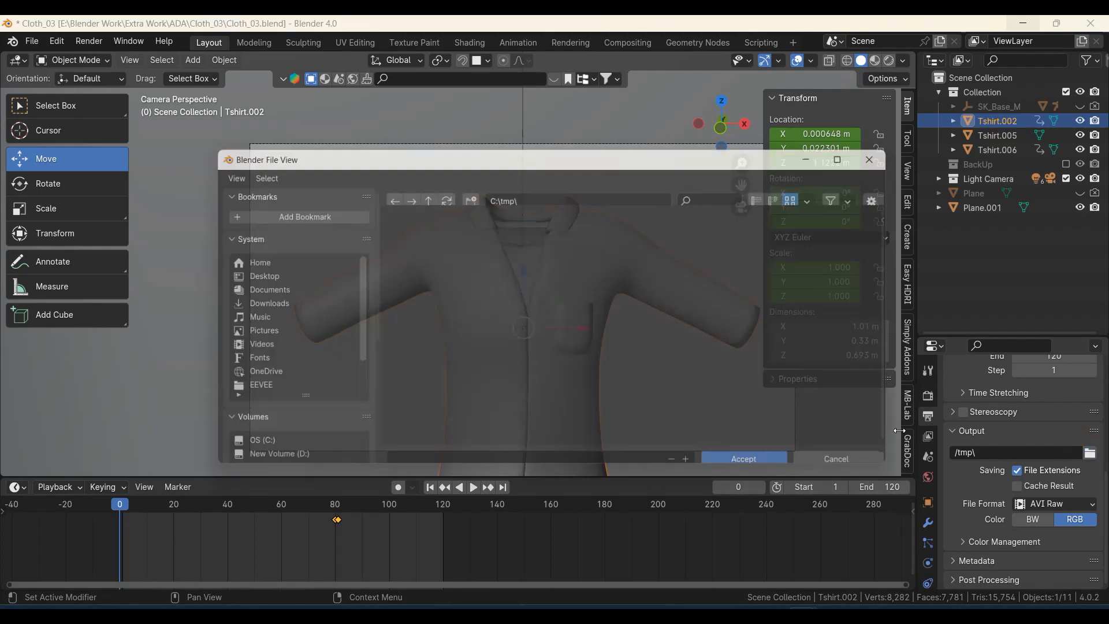
click(569, 178)
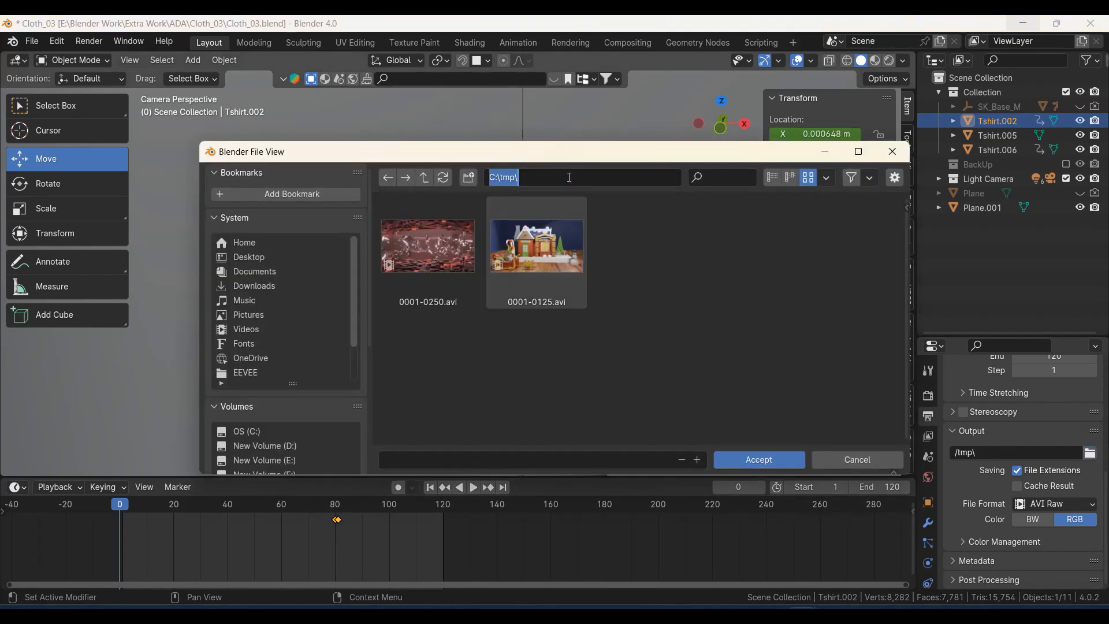
key(ctrl+v)
key(Return)
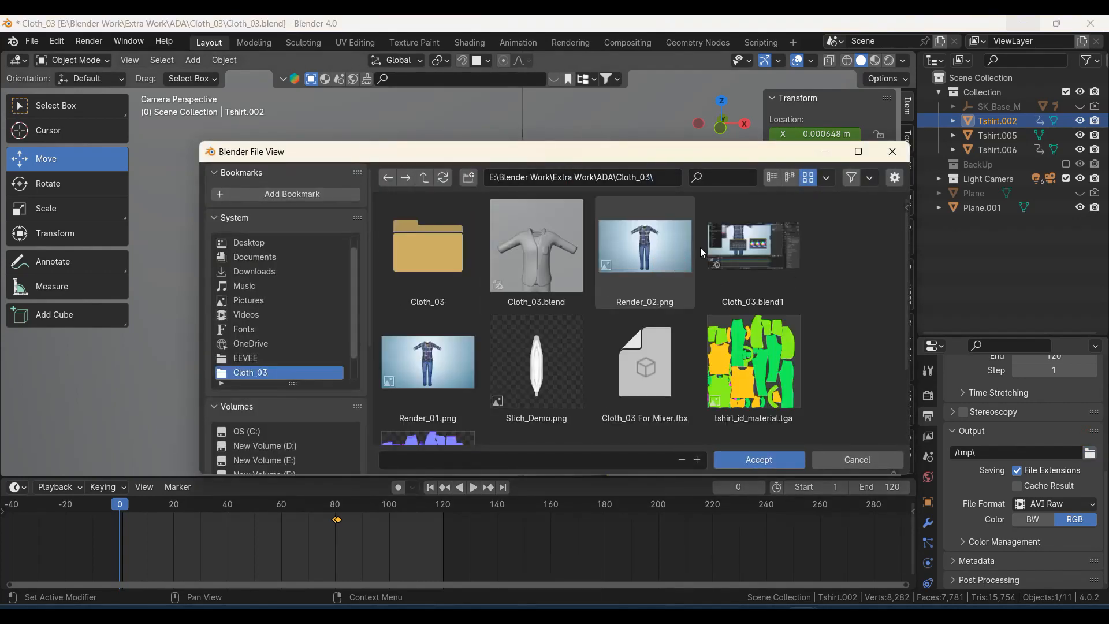
click(758, 461)
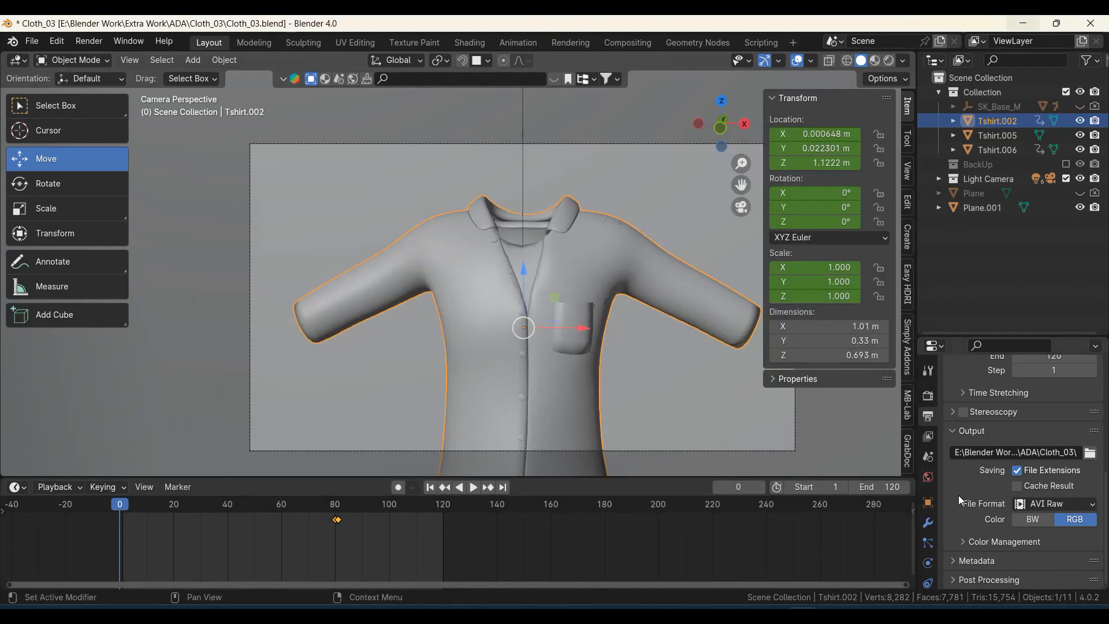
- Set the Cycles render device to GPU Compute
scroll(549, 303, down, 2)
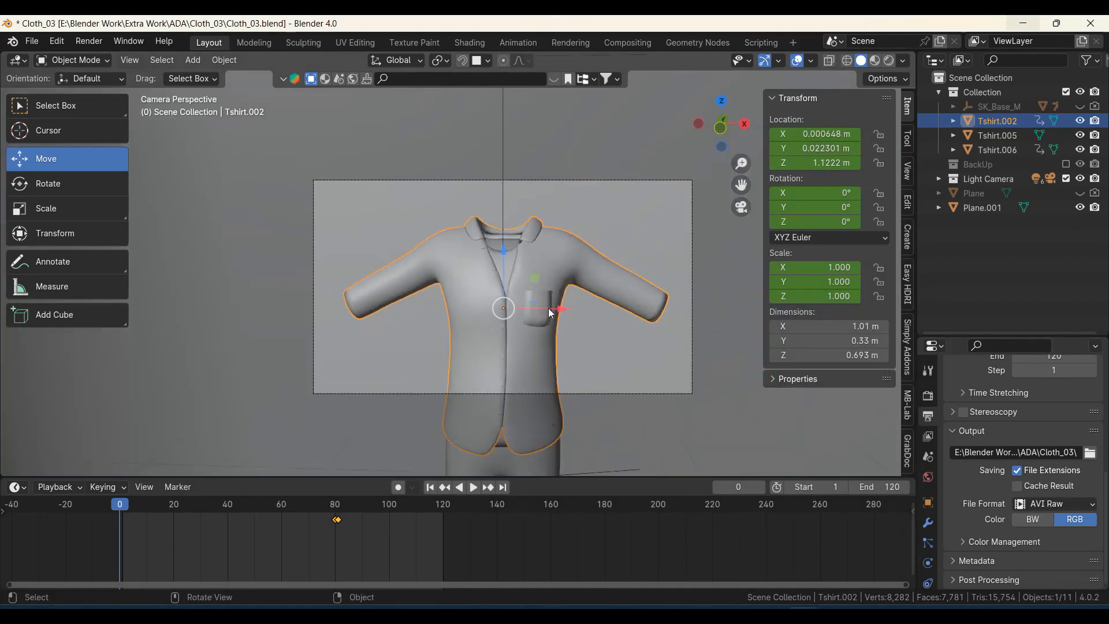
scroll(548, 312, up, 1)
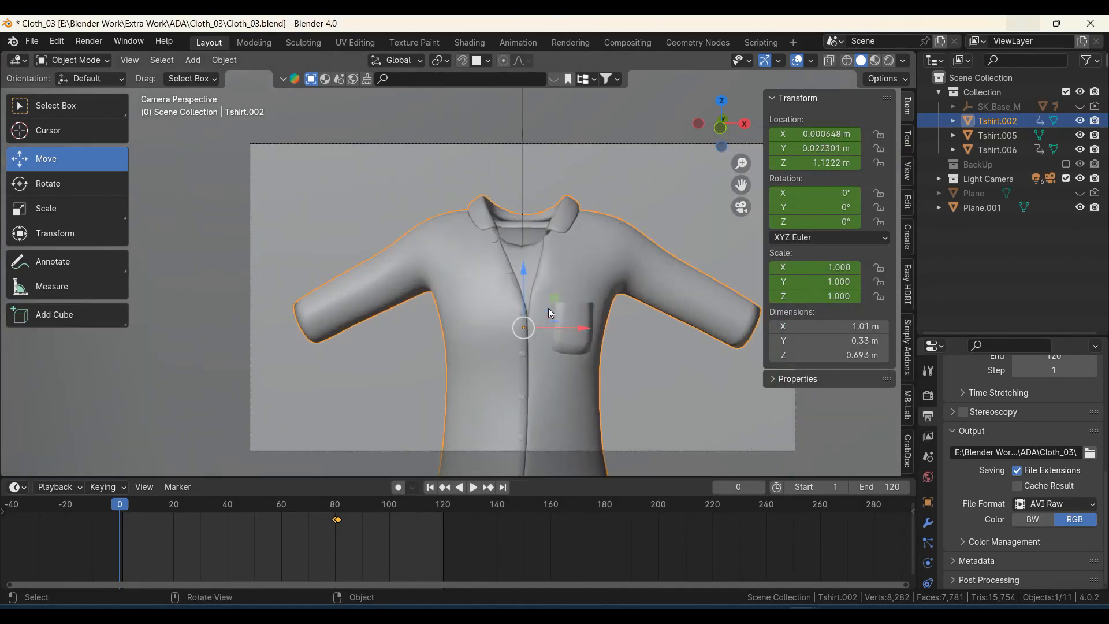
scroll(955, 418, up, 6)
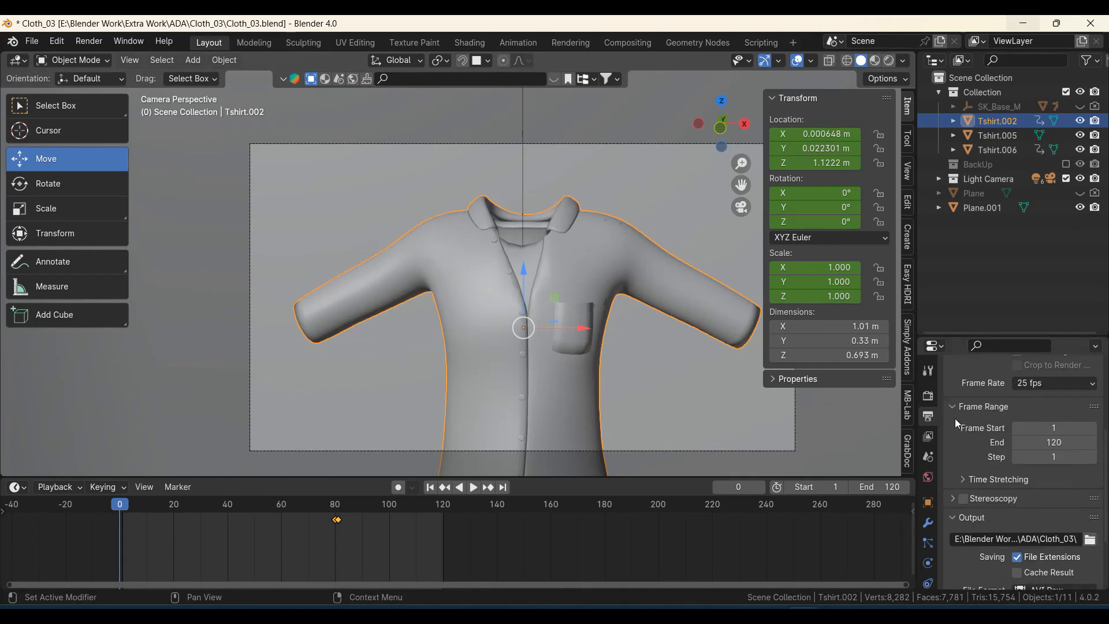
click(928, 396)
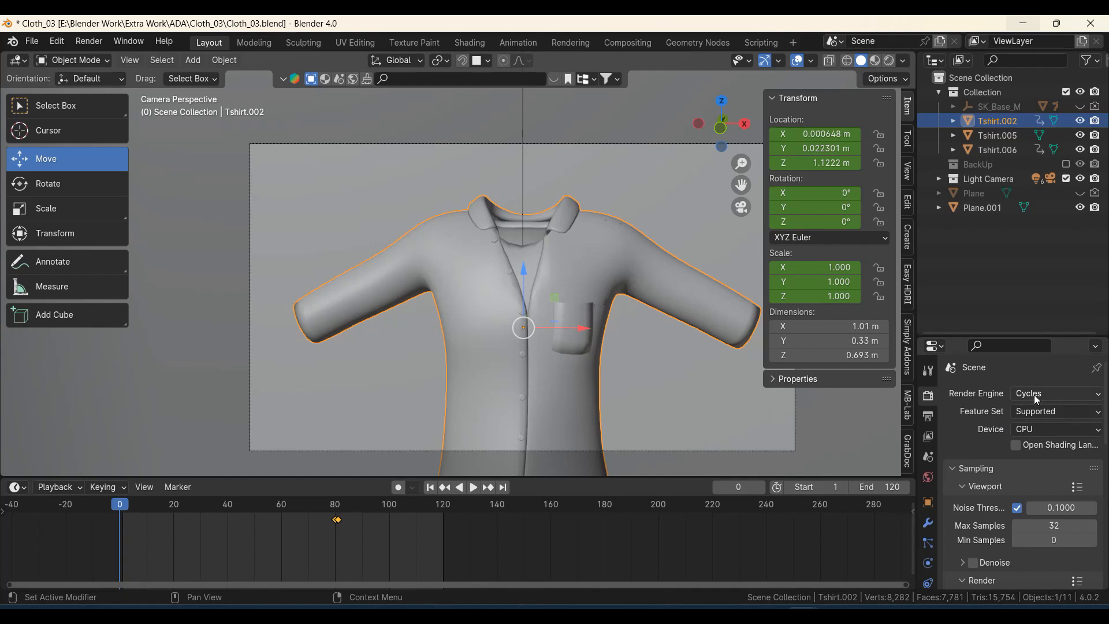
click(1032, 429)
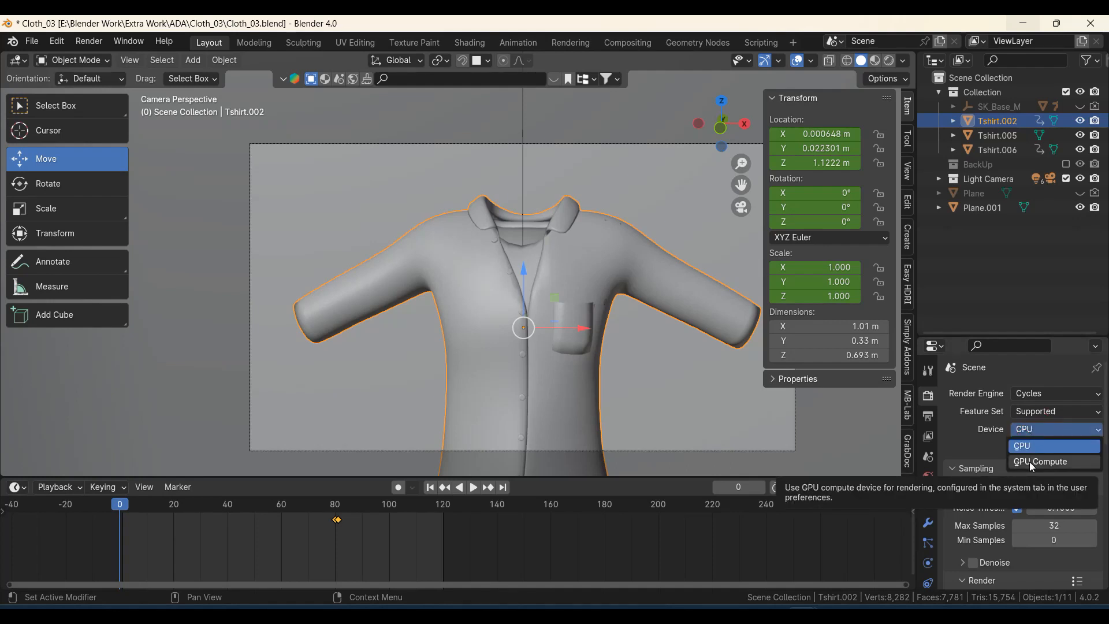
click(1029, 462)
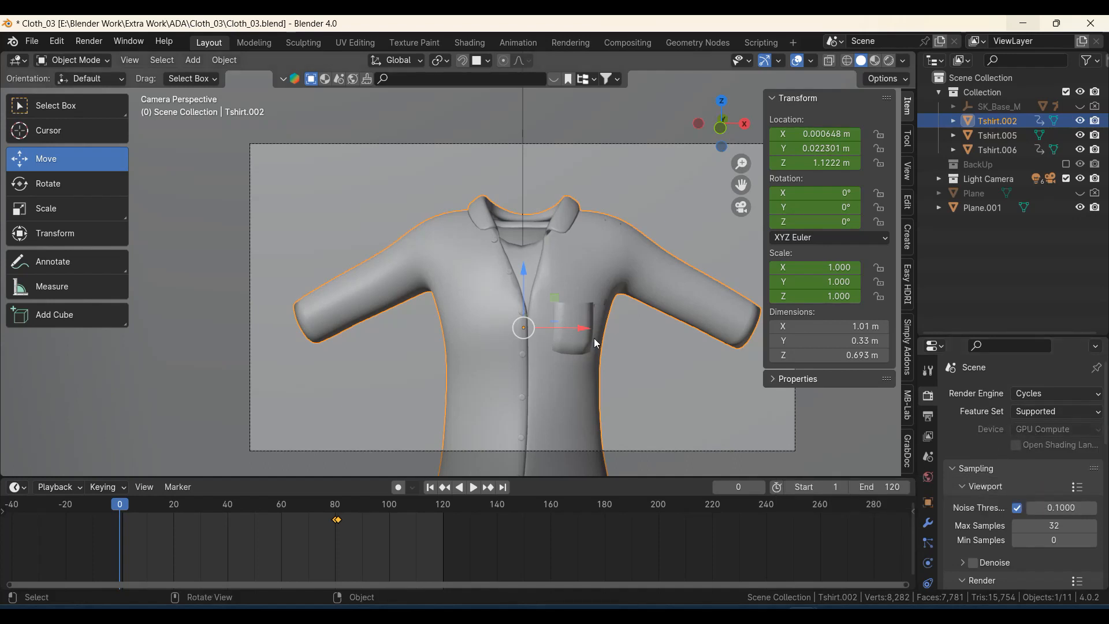
- Preview the camera animation in Rendered viewport shading up to frame 84 and switch the viewport back to Solid shading
click(890, 63)
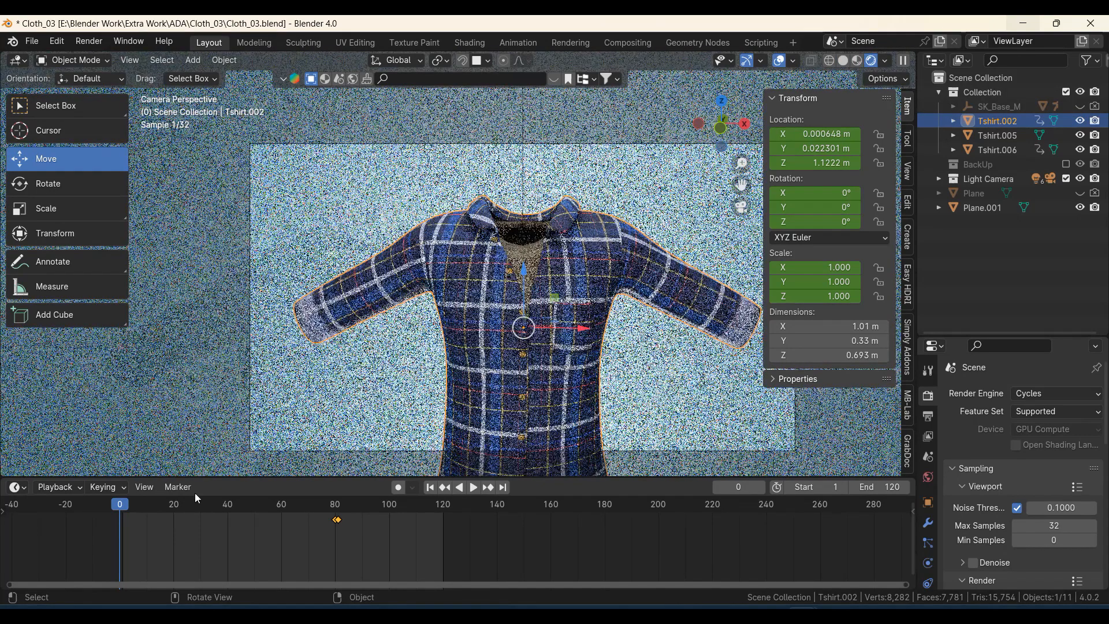
key(space)
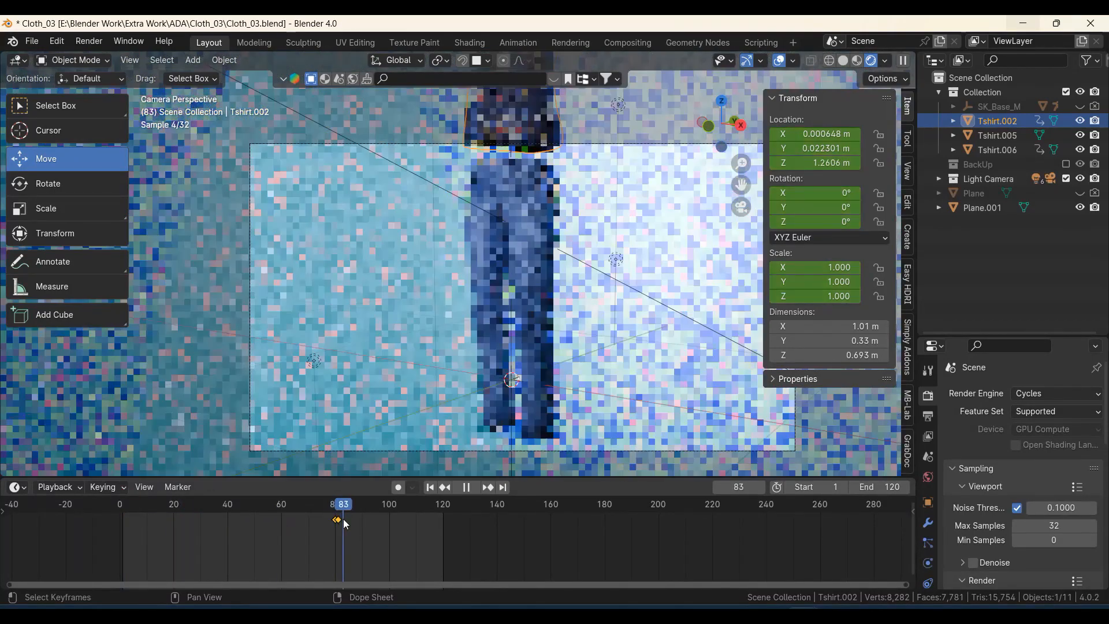
mouse_move(344, 519)
mouse_down()
mouse_move(155, 521)
mouse_move(345, 536)
mouse_up()
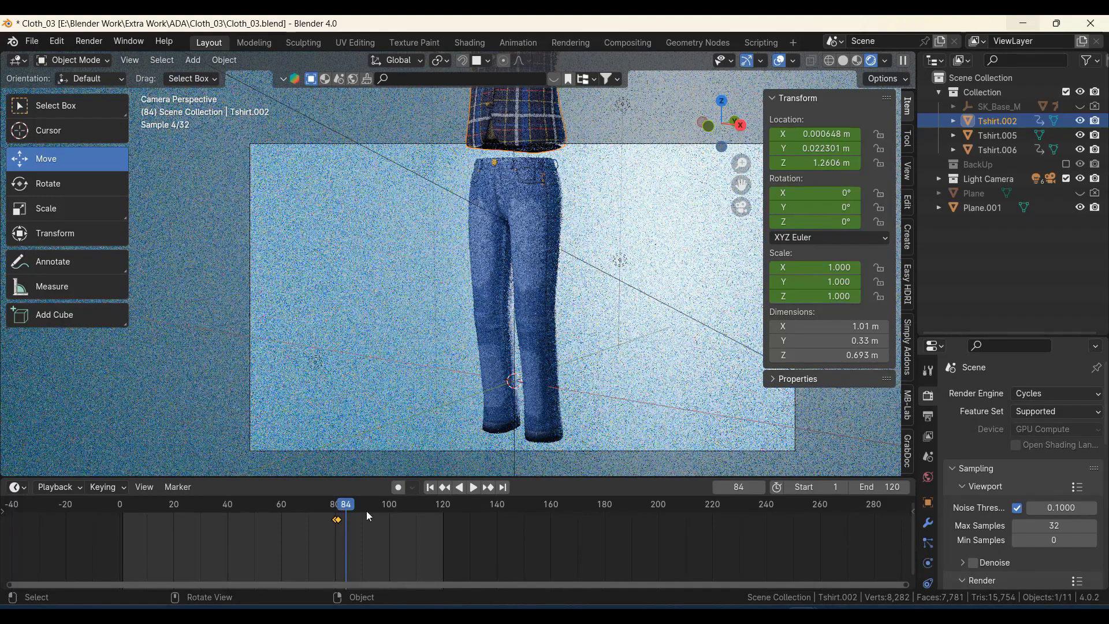
click(843, 60)
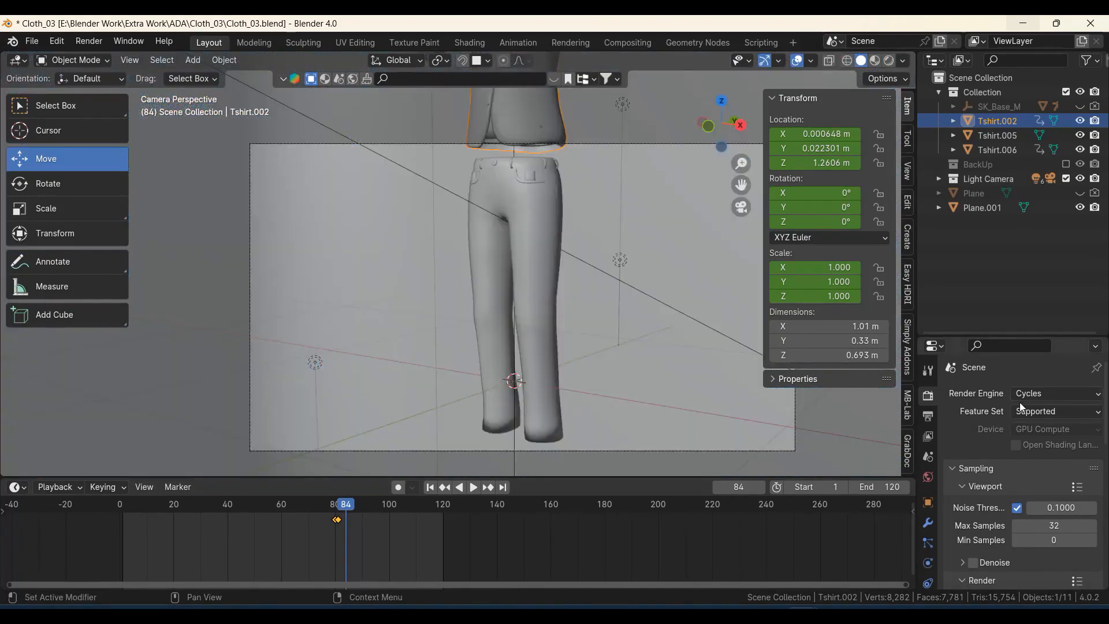
- Enlarge the render properties area to review the Cycles sampling and denoise settings, and look up the available render commands
drag(993, 335, 989, 250)
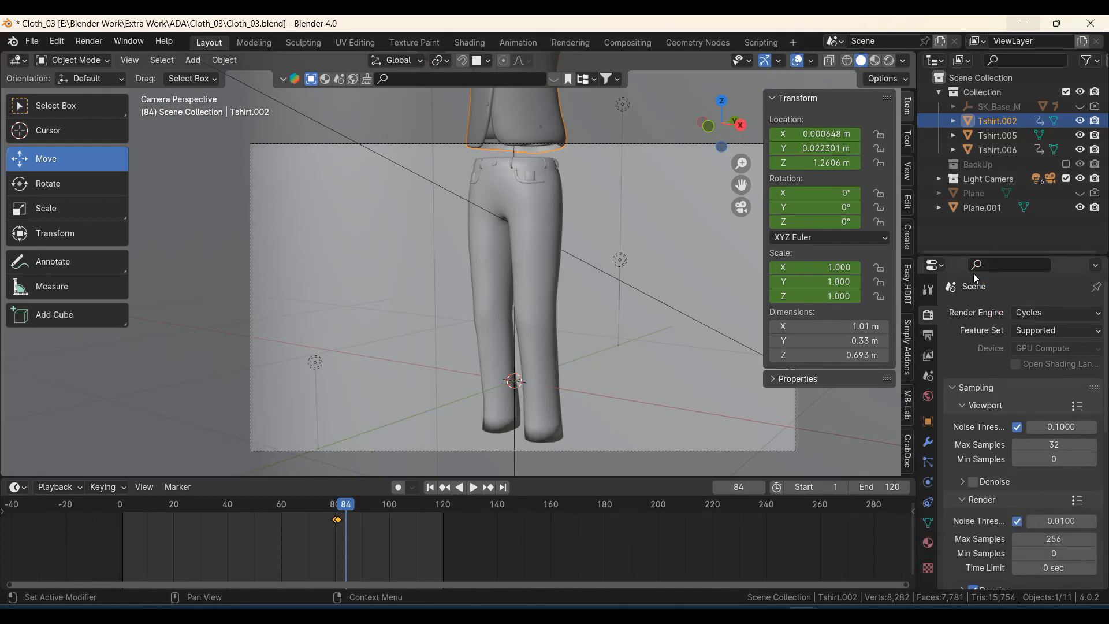
scroll(973, 462, down, 3)
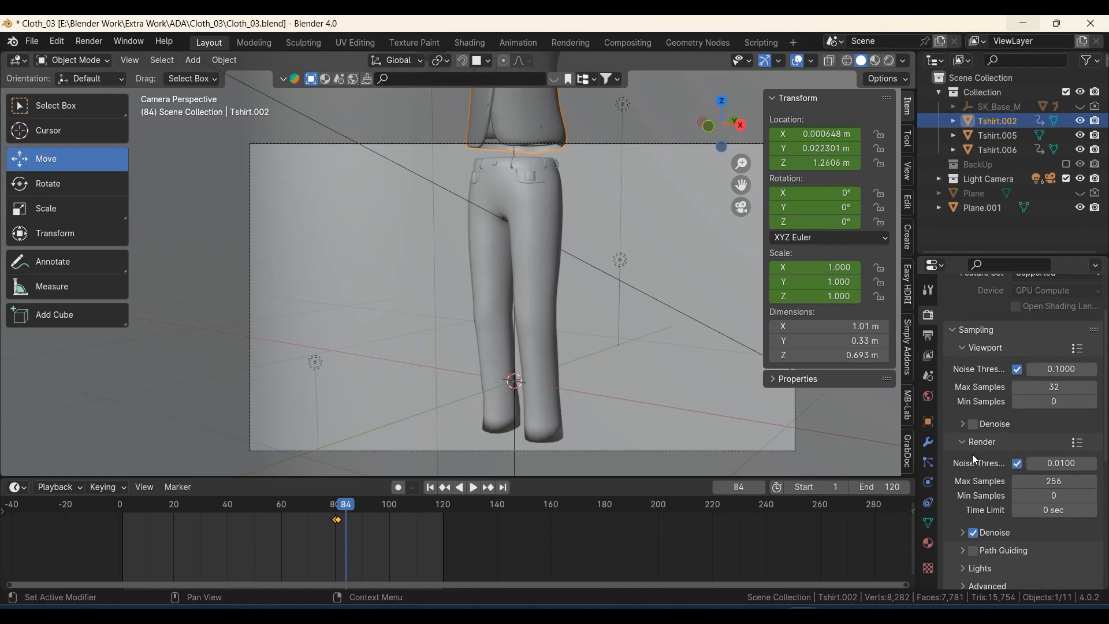
scroll(972, 455, down, 4)
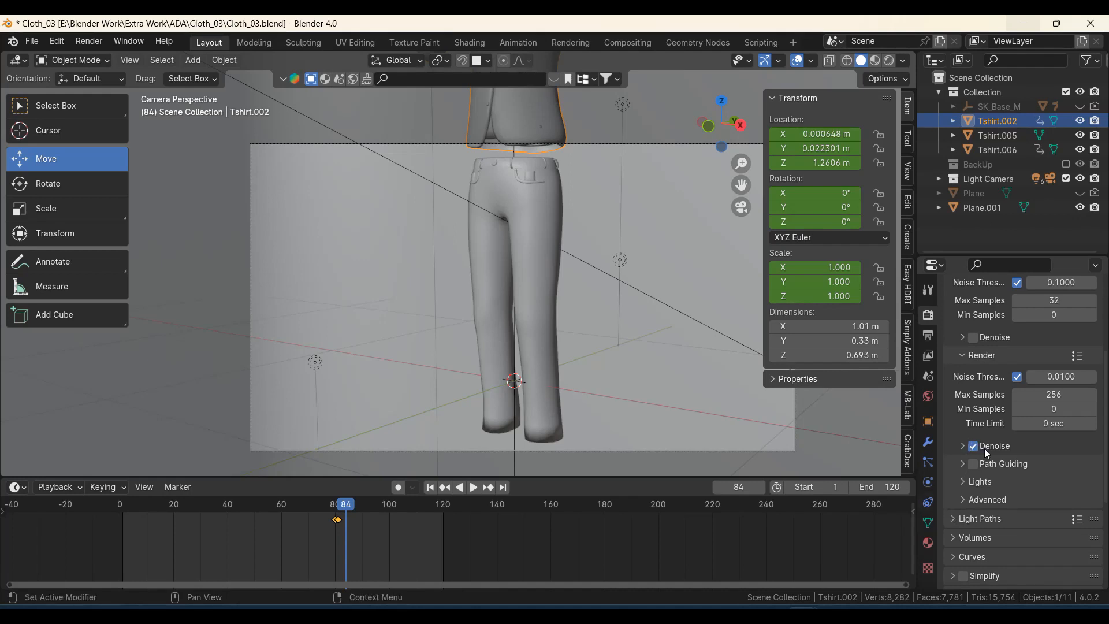
scroll(983, 448, up, 4)
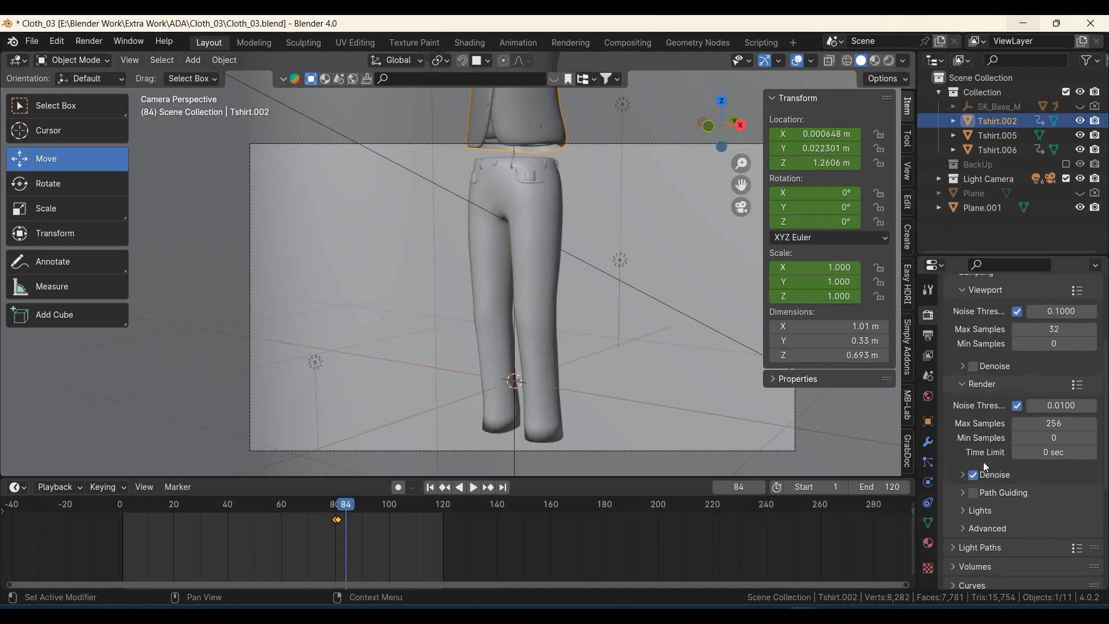
click(83, 44)
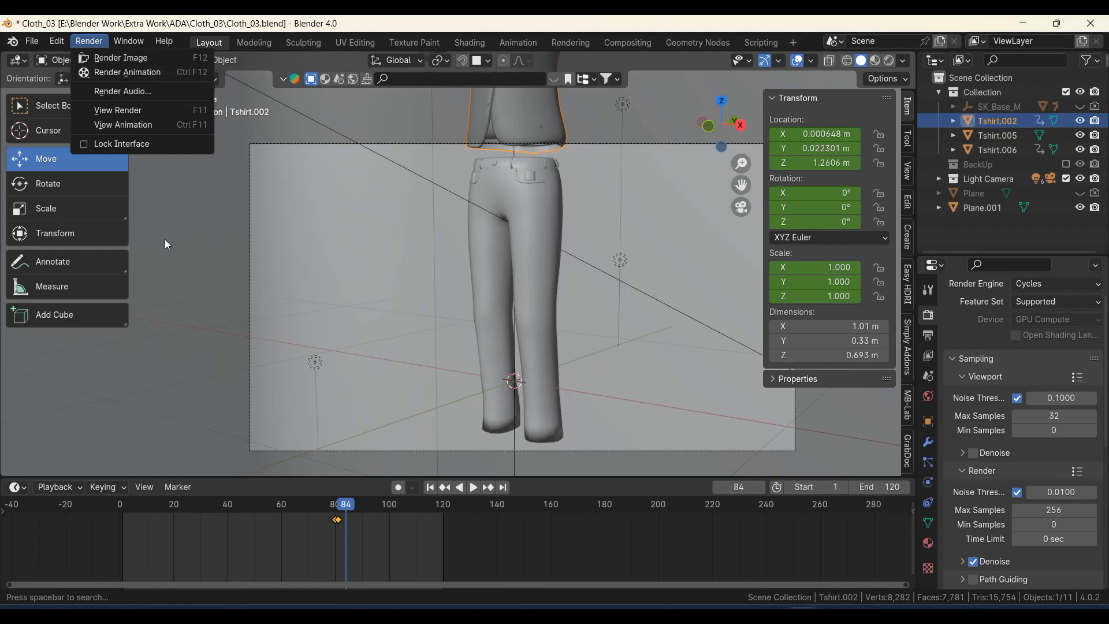
- Return the timeline to frame 0 and show the whole outfit around the camera frame
drag(340, 512, 85, 525)
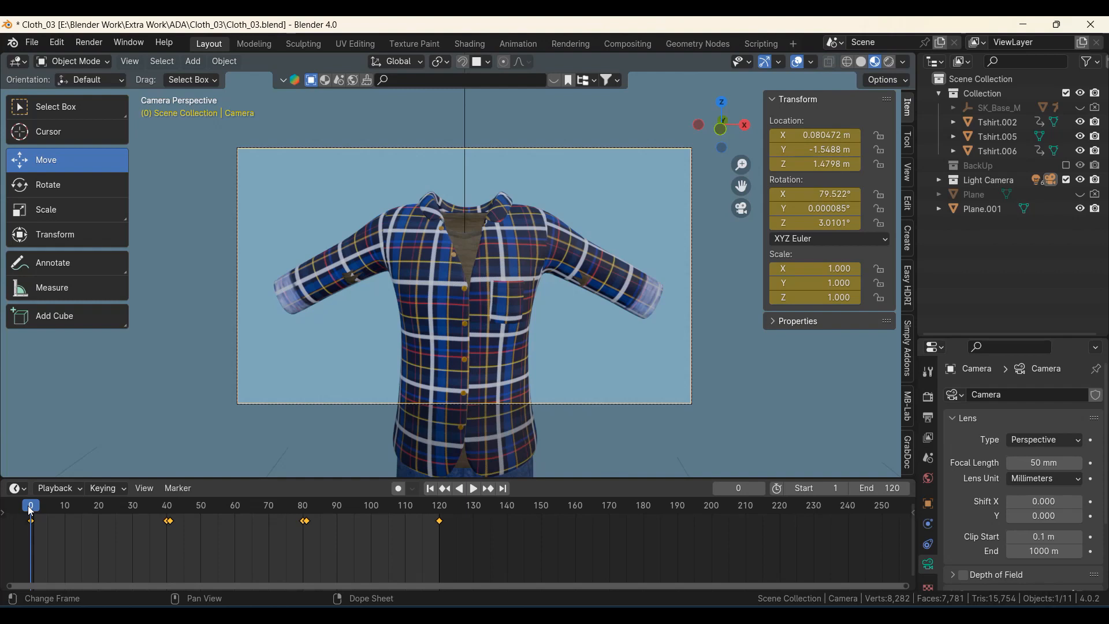
scroll(52, 543, down, 1)
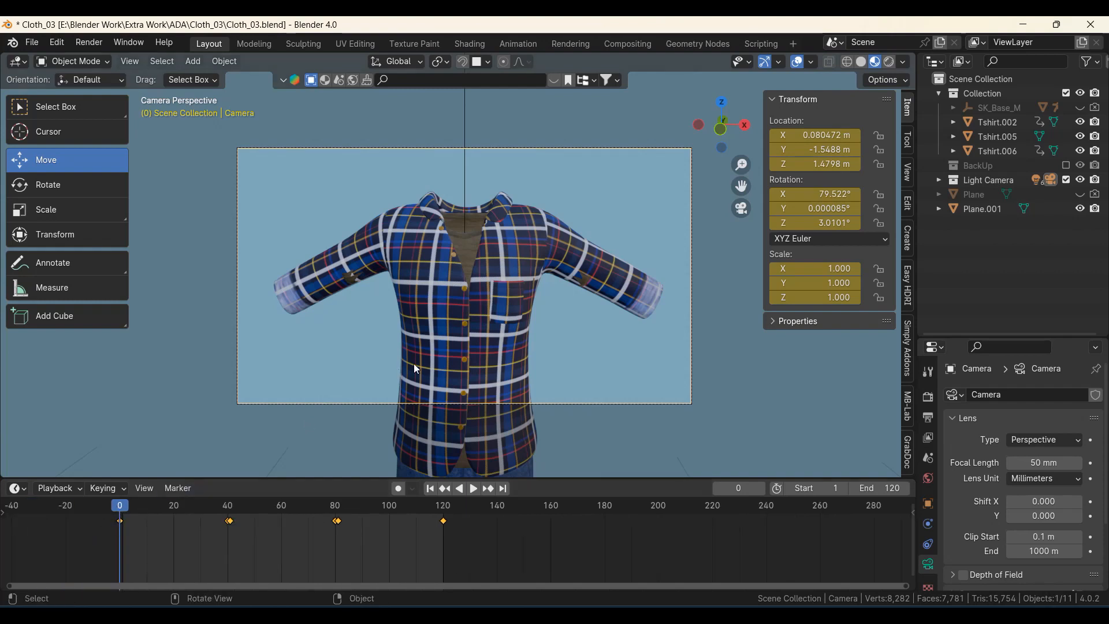
scroll(414, 363, down, 3)
scroll(407, 374, down, 1)
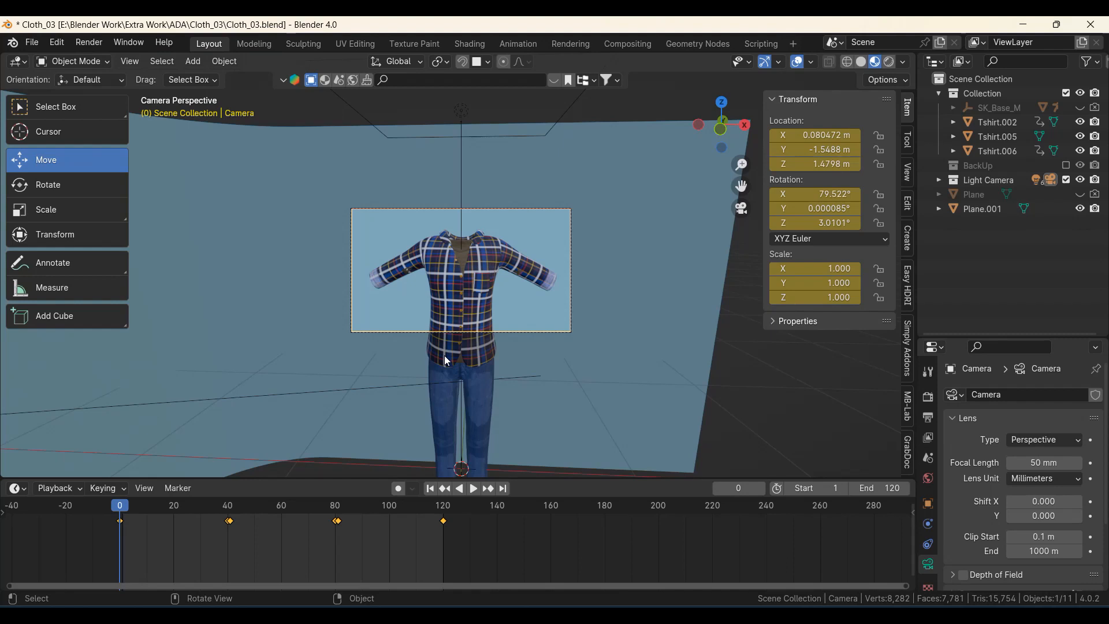